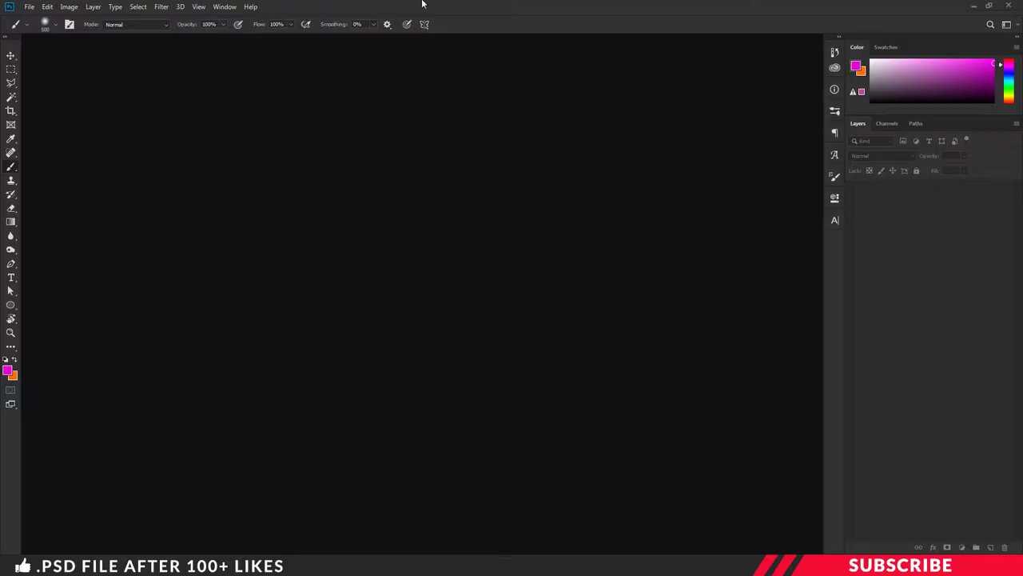
Create a new 3840 × 2160 px document at 150 ppi.
left_click(28, 7)
left_click(36, 21)
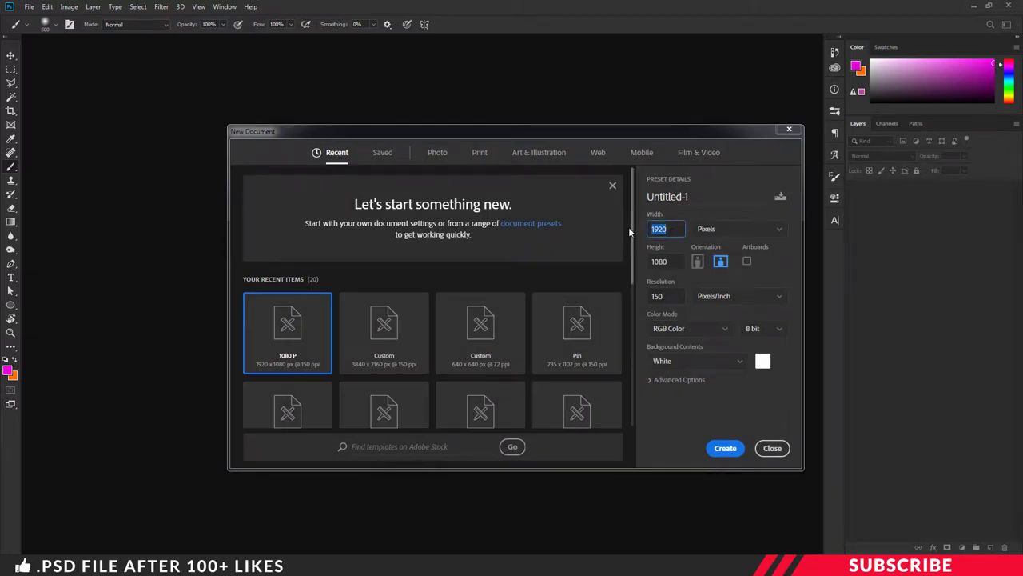
type("3840")
key("Tab")
type("2160")
key("Tab")
key("Tab")
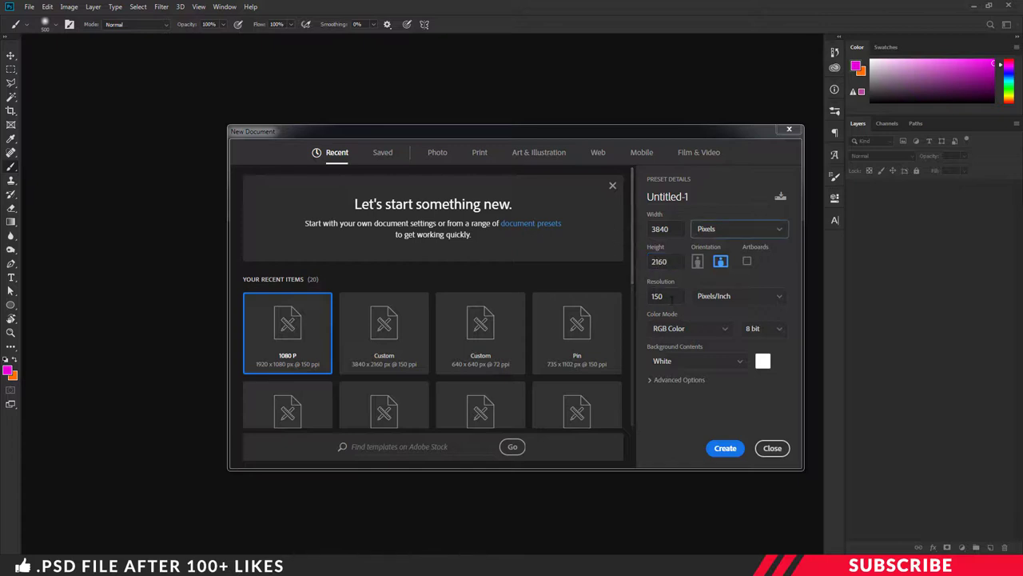
type("150")
left_click(731, 450)
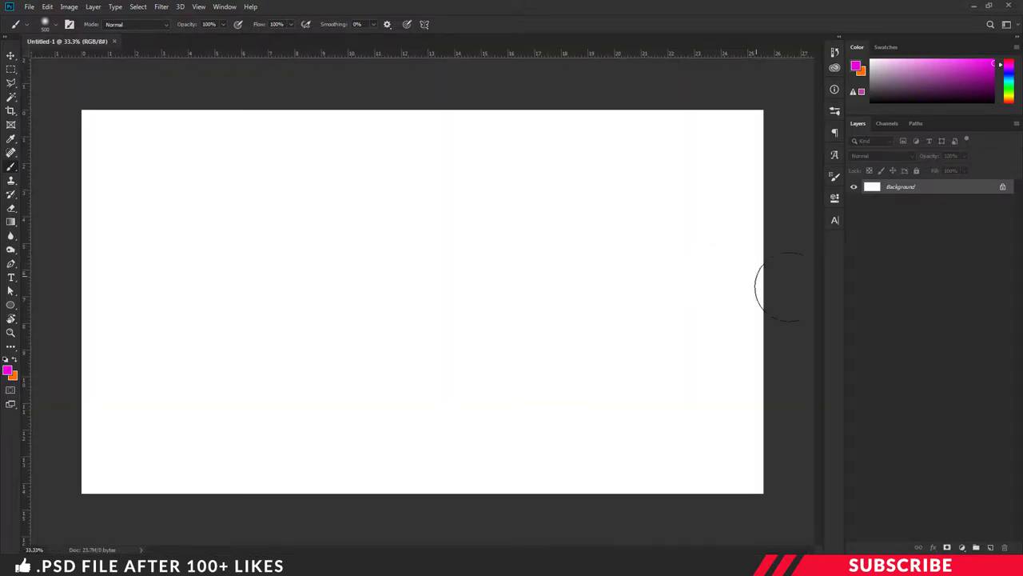
Open the batsman photo from the image folder with Photoshop.
left_click(11, 56)
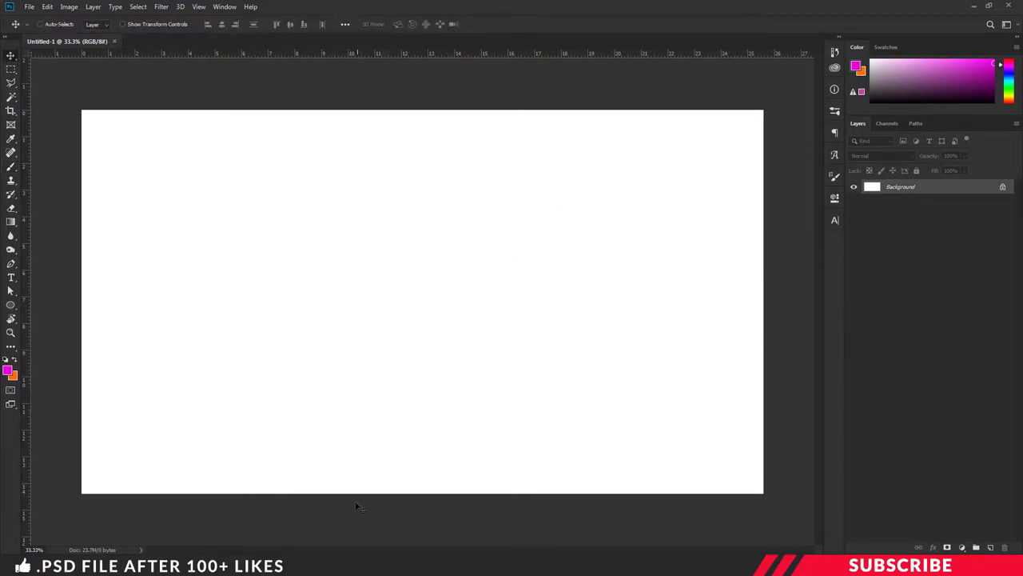
mouse_move(312, 564)
left_click(311, 512)
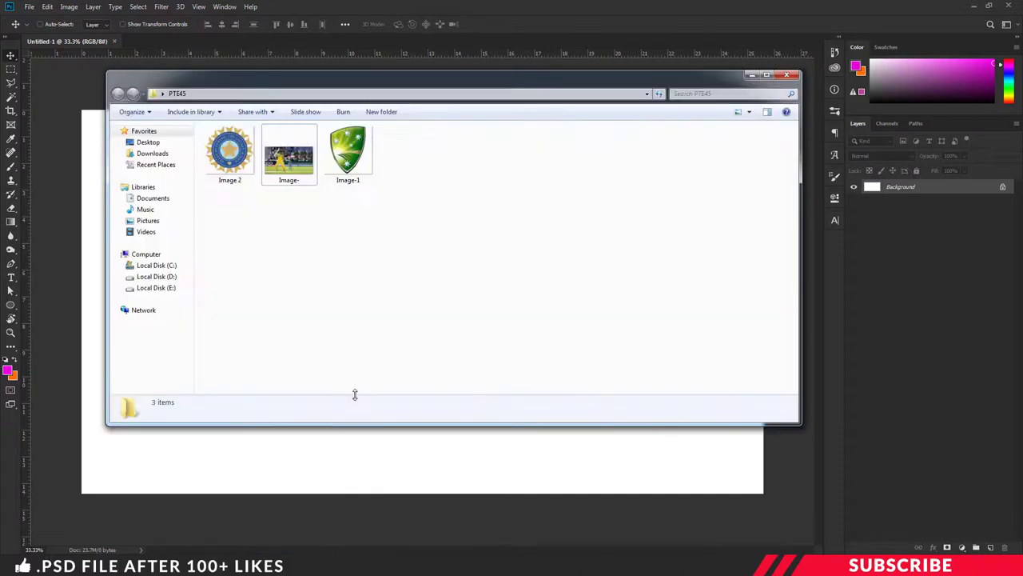
left_click(288, 156)
right_click(284, 163)
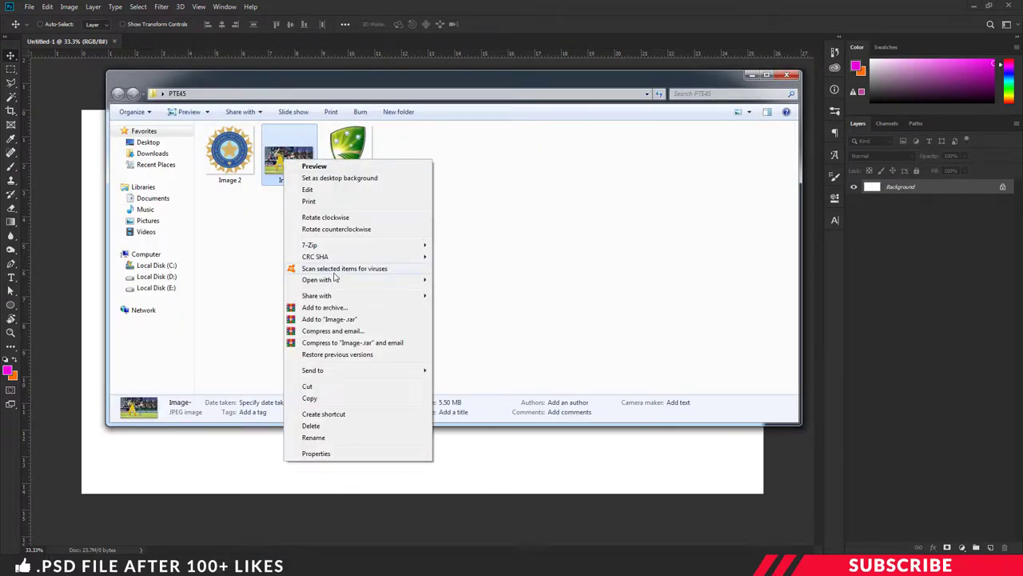
mouse_move(339, 280)
left_click(472, 280)
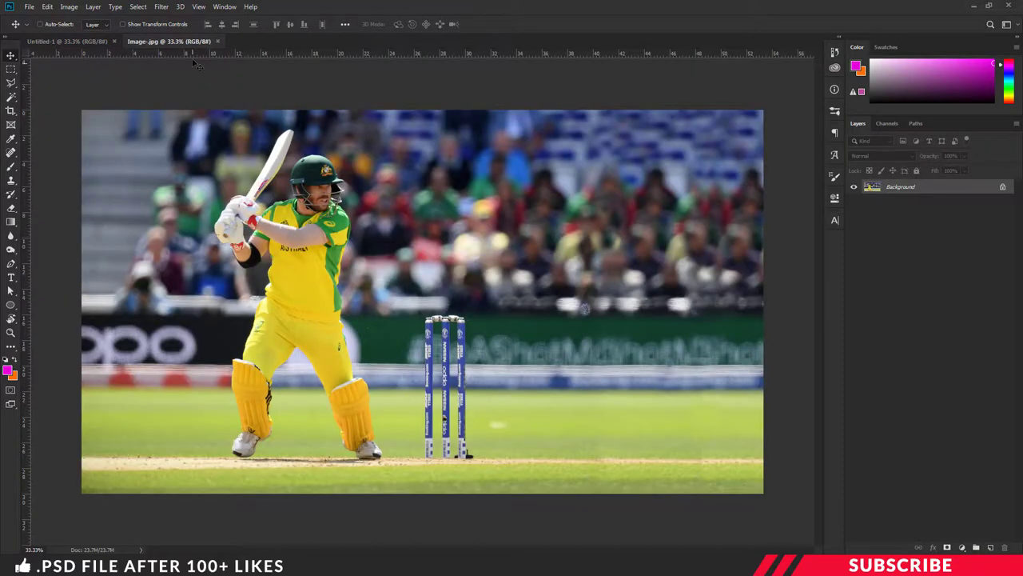
Move the batsman photo into Untitled-1 and scale it to fill the 3840 × 2160 canvas.
left_click_drag(192, 41, 140, 180)
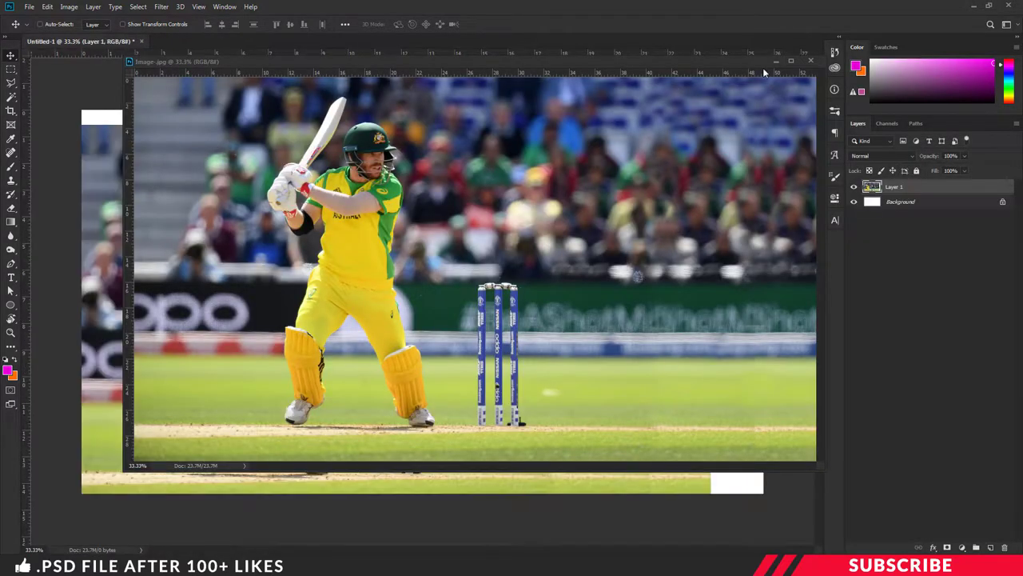
left_click(811, 62)
key("ctrl+t")
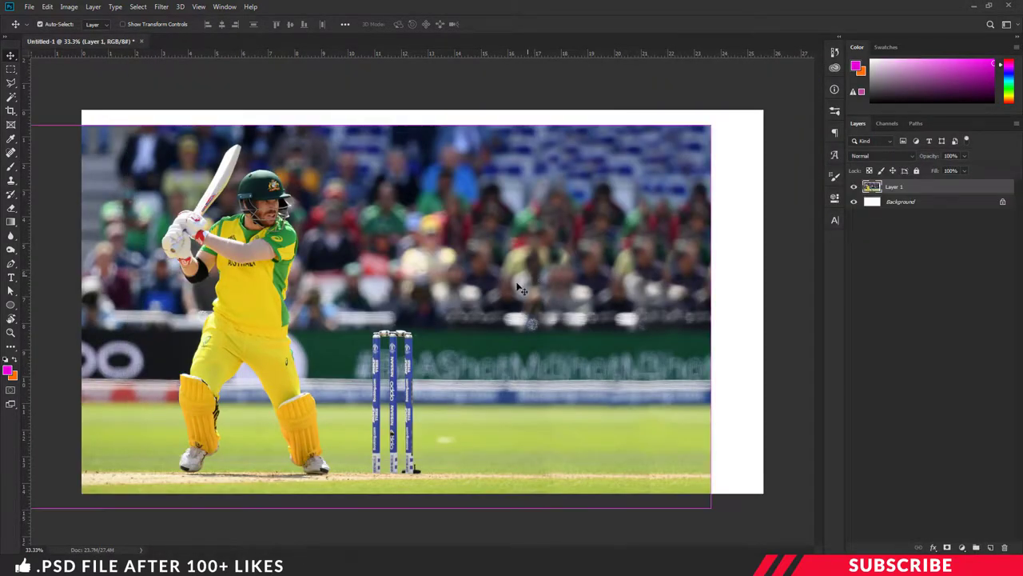
left_click_drag(395, 278, 448, 267)
key("Return")
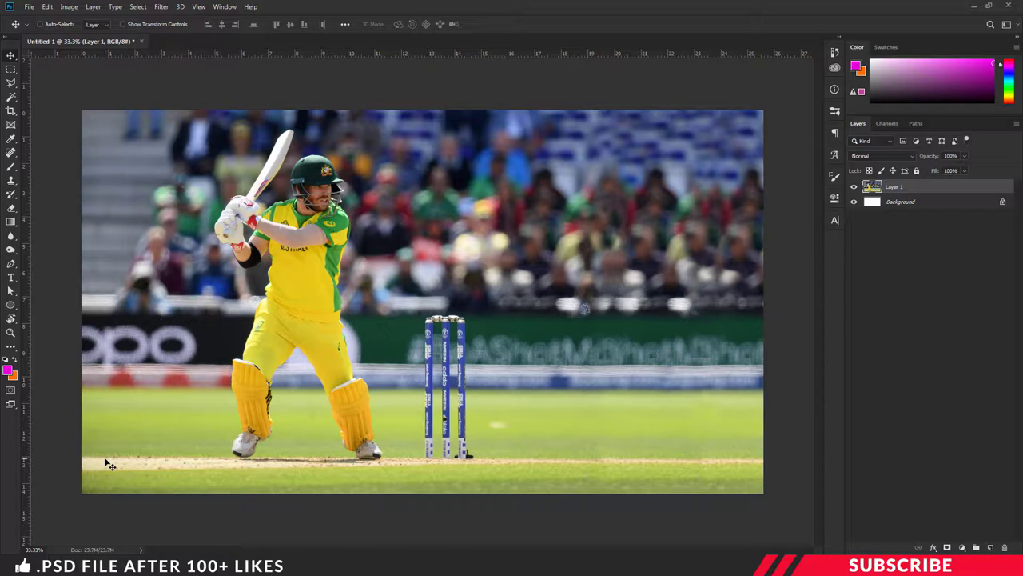
Add a new empty layer and a layer group named Design.
left_click(991, 547)
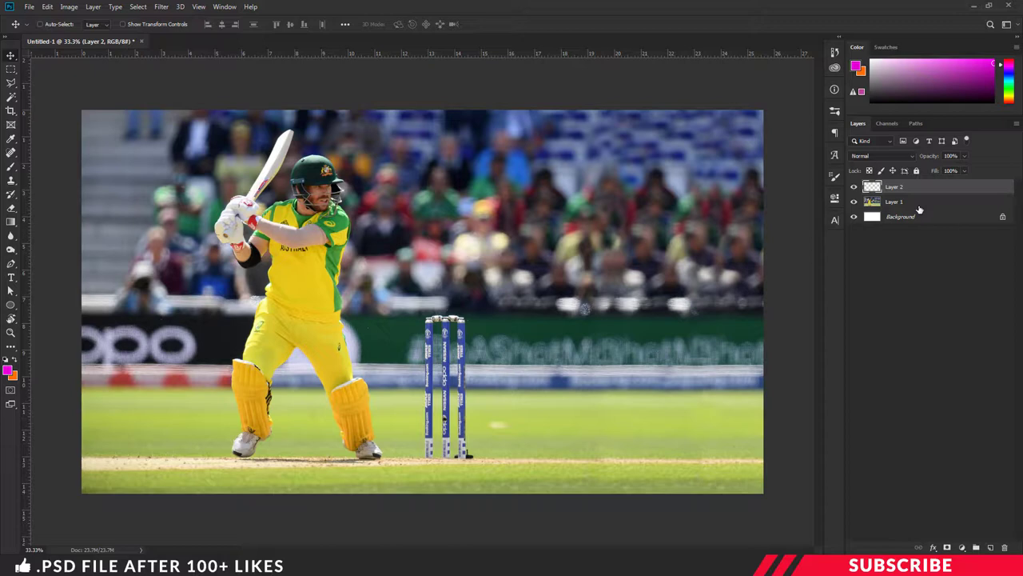
left_click(976, 548)
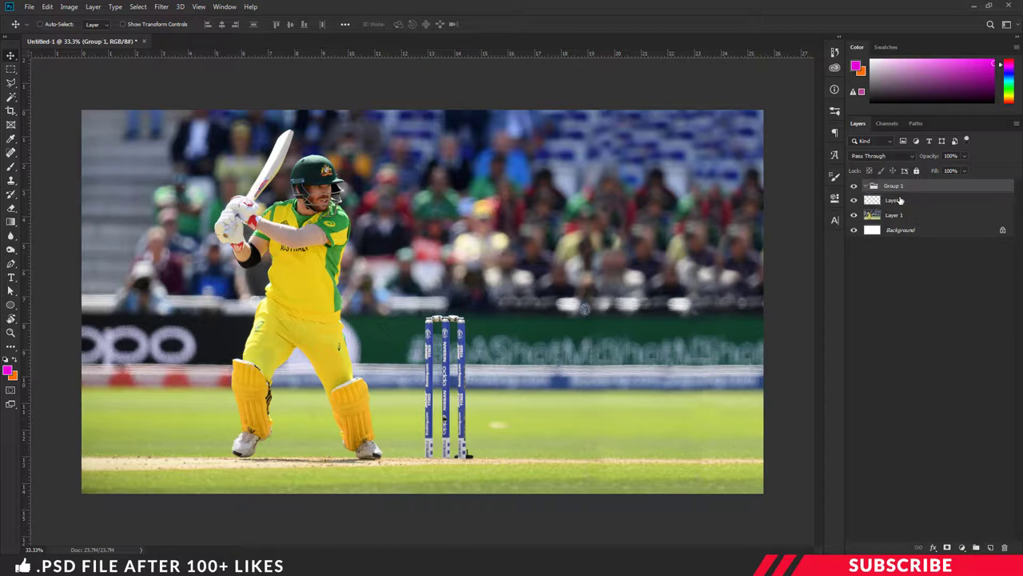
double_click(895, 188)
type("Design")
key("Return")
Set the foreground colour to pure black.
left_click(893, 201)
key("i")
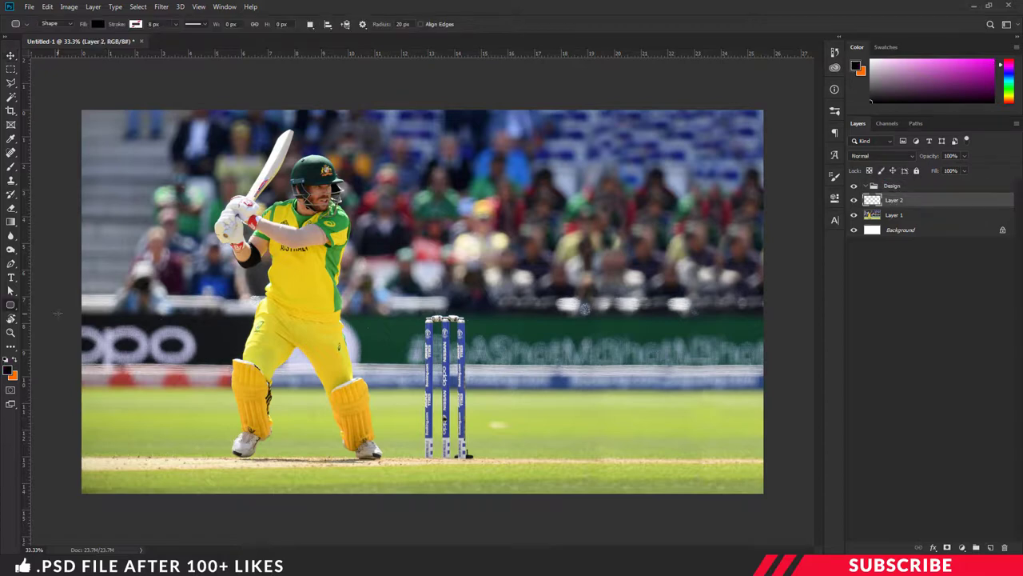
left_click(9, 369)
left_click(676, 331)
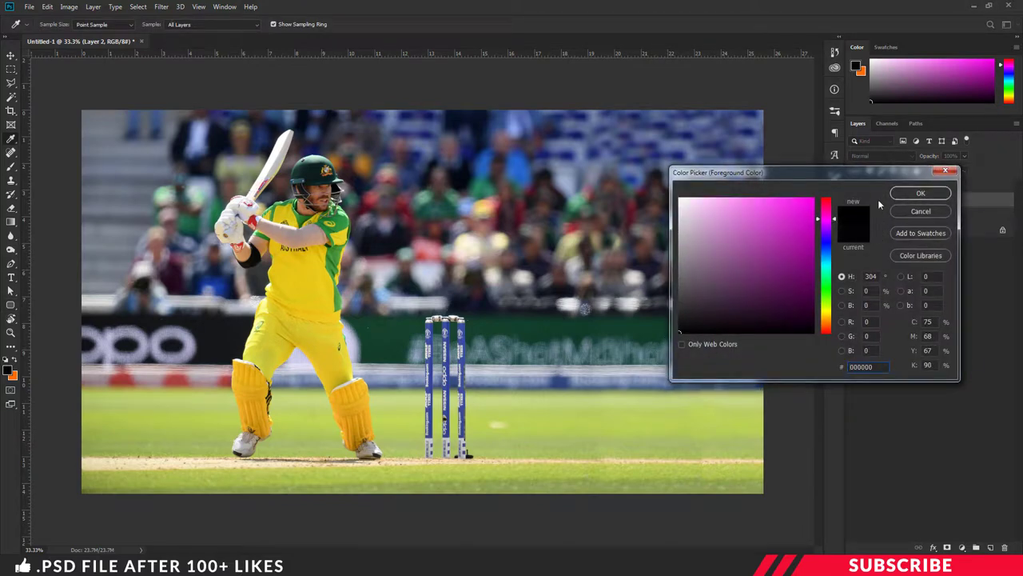
left_click(907, 195)
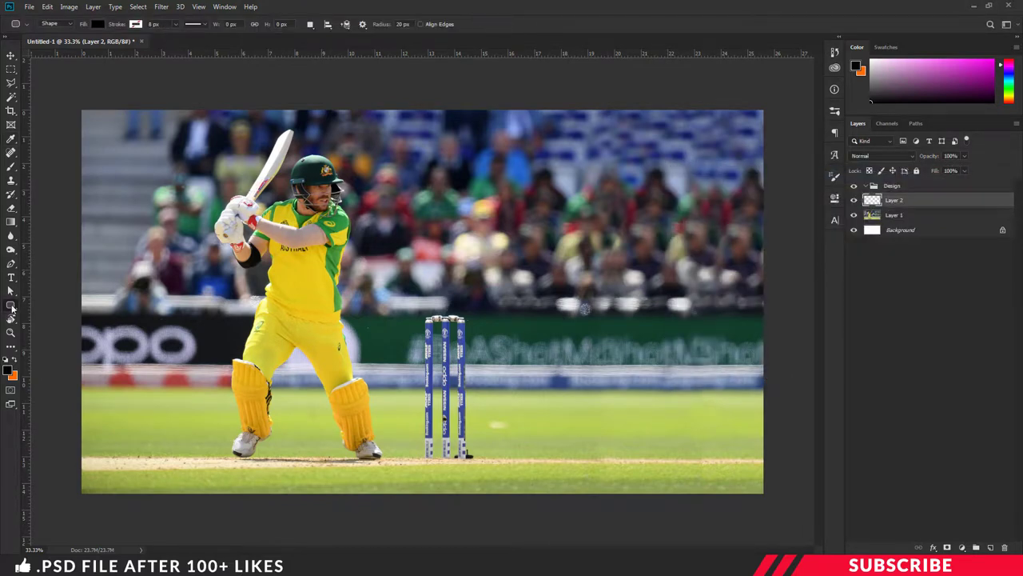
Draw a 570 × 173 px rounded rectangle with 30 px corner radii.
left_click(11, 307)
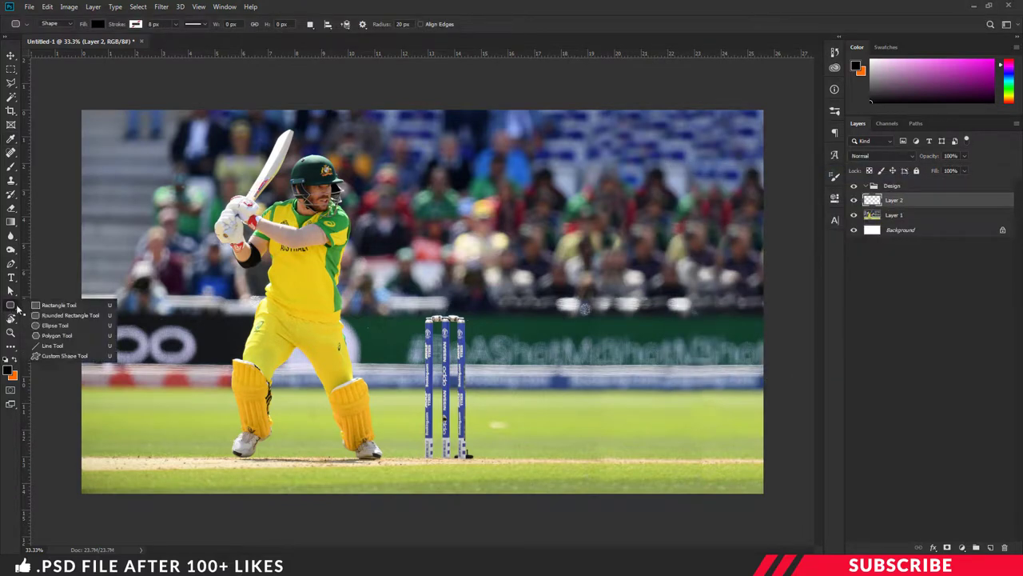
left_click(78, 315)
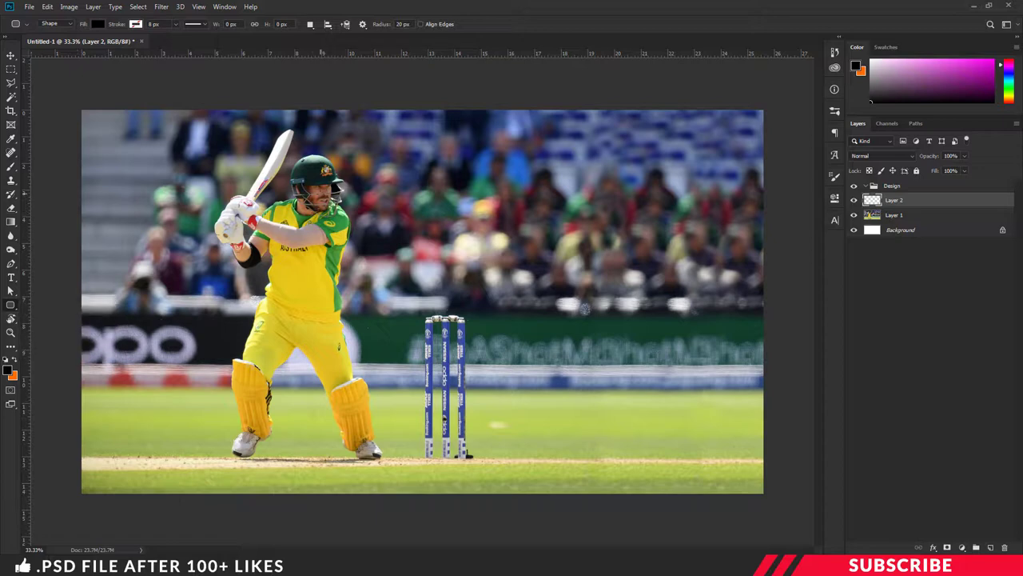
left_click(321, 197)
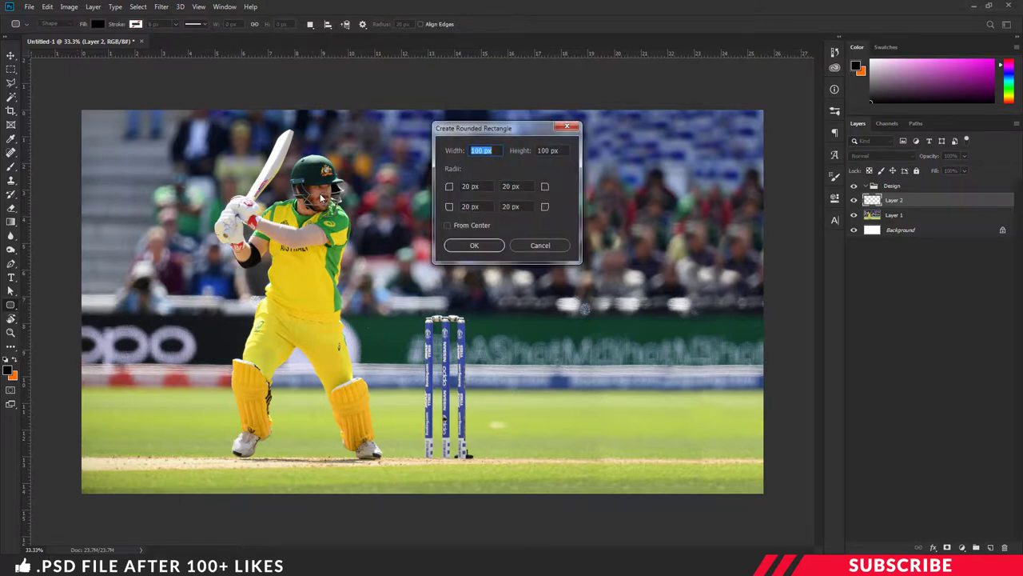
type("570")
key("Tab")
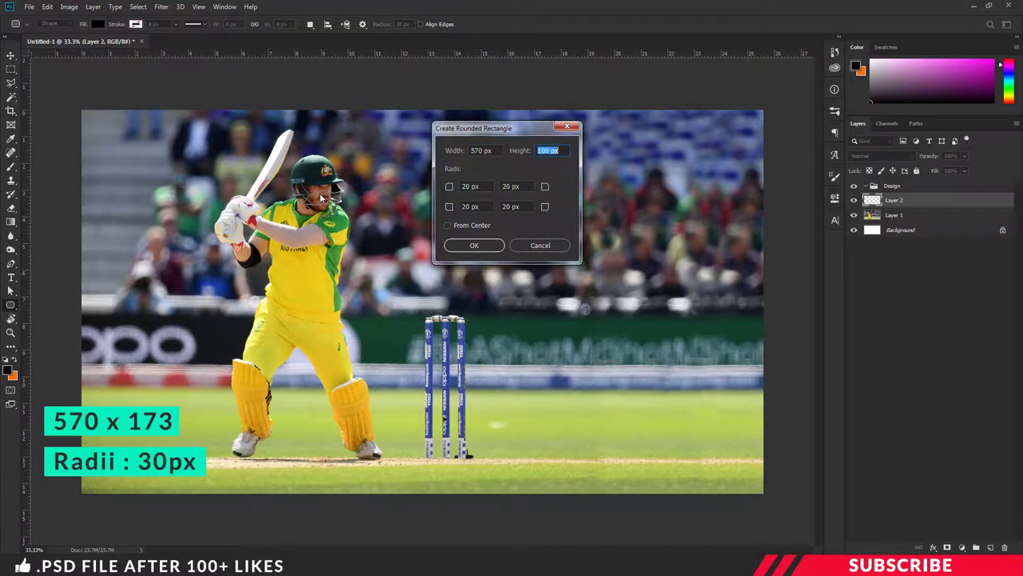
type("173")
key("Tab")
type("30")
key("Tab")
type("3")
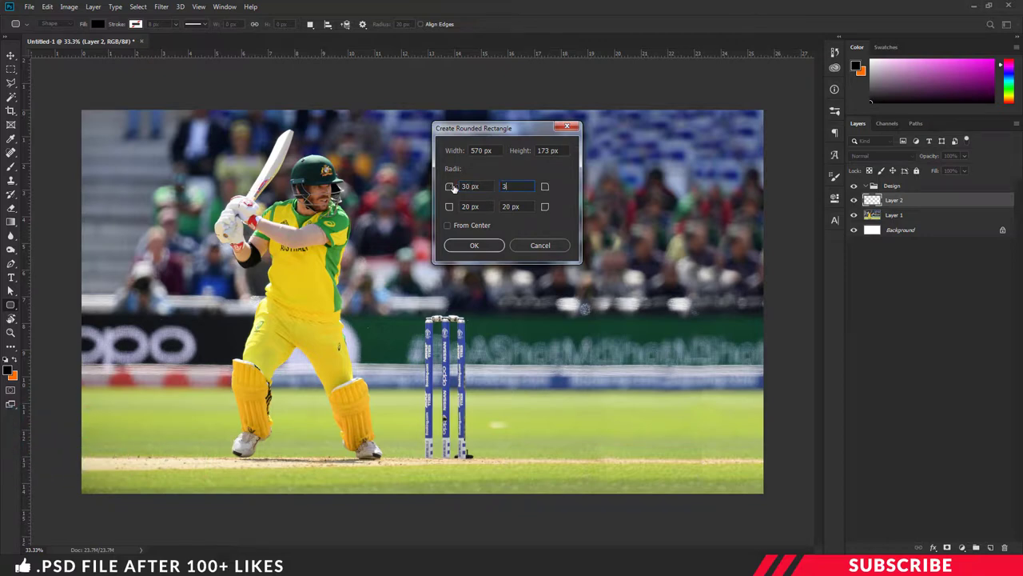
type("0")
key("Tab")
type("30")
key("Tab")
type("30")
key("Return")
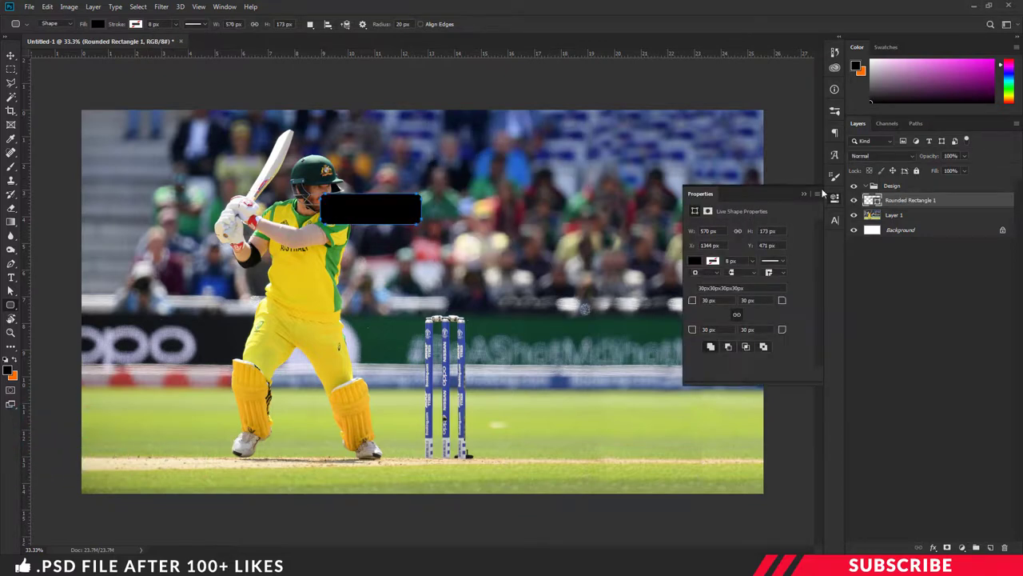
left_click(834, 202)
Move the black rounded rectangle to the photo's bottom-left edge.
key("v")
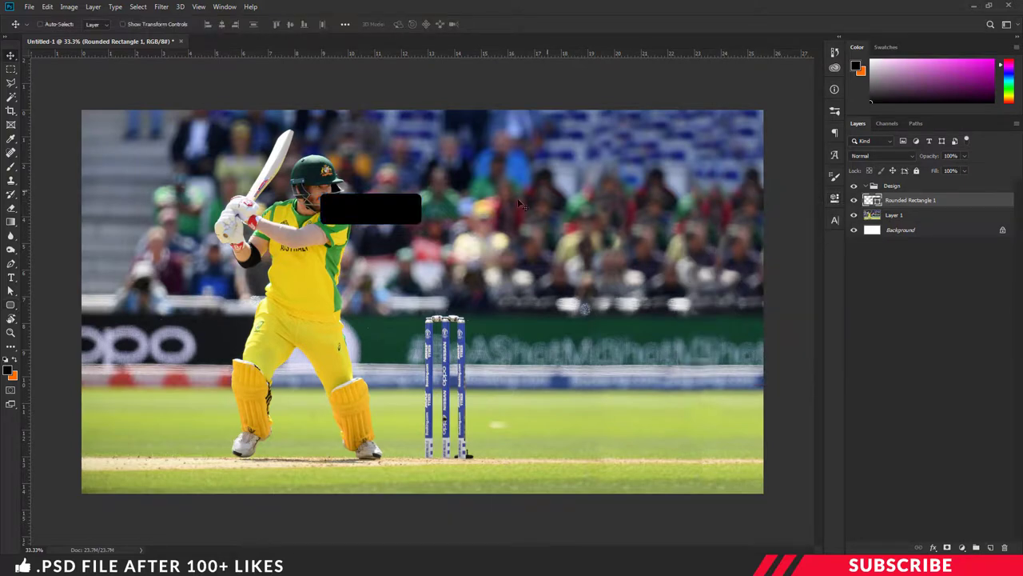
left_click_drag(398, 222, 157, 457)
key("ctrl+t")
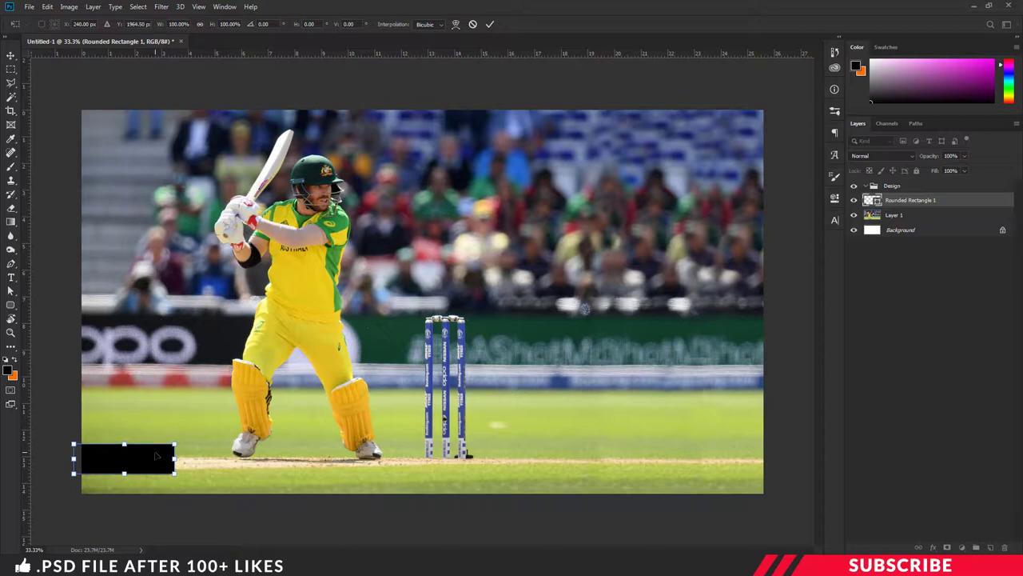
key("Return")
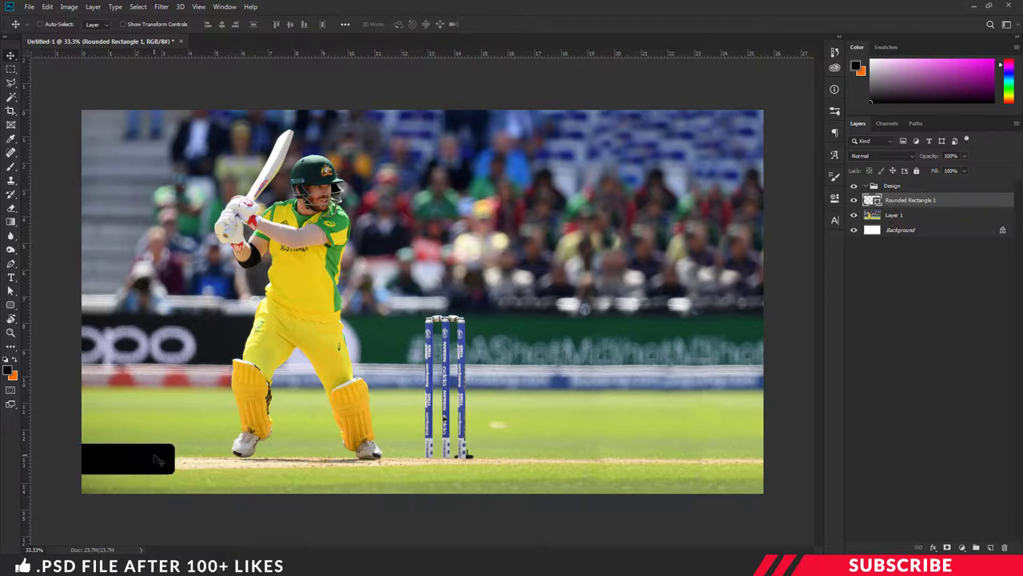
Skew the rectangle horizontally by -14 into a slanted parallelogram.
key("ctrl")
key("ctrl+t")
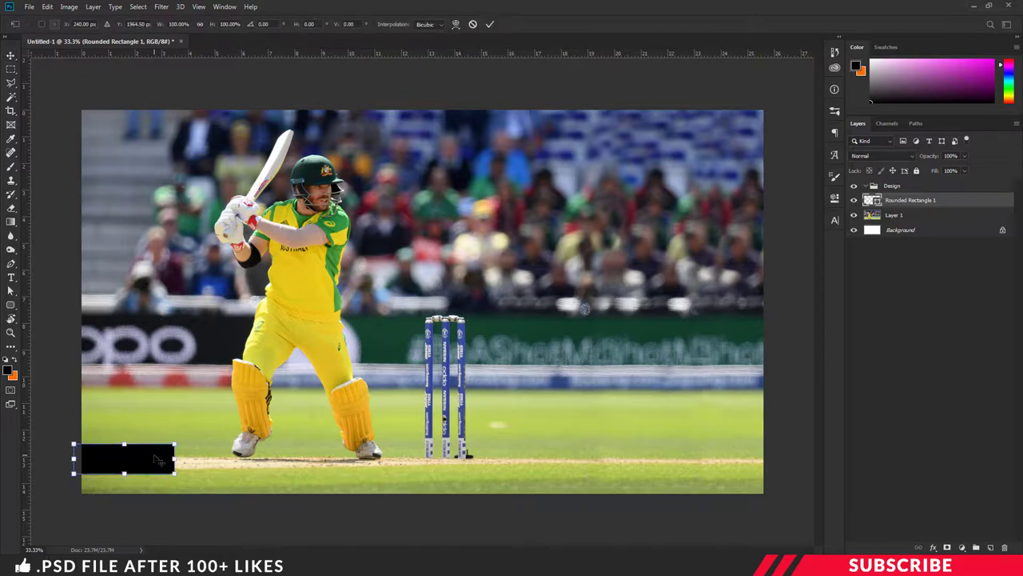
left_click(308, 24)
key("shift+Down")
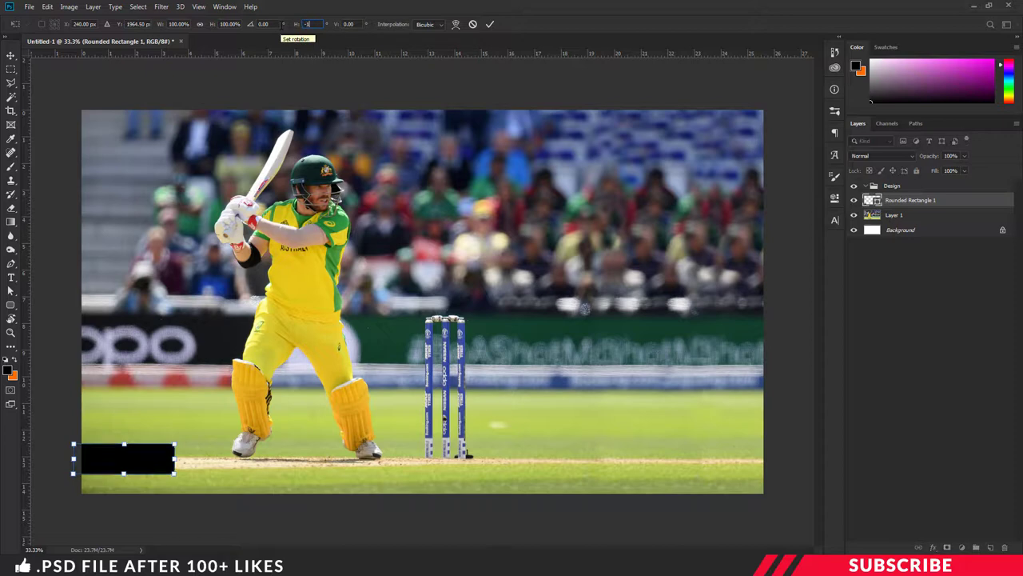
key("Down")
key("Down")
key("Down")
key("Down")
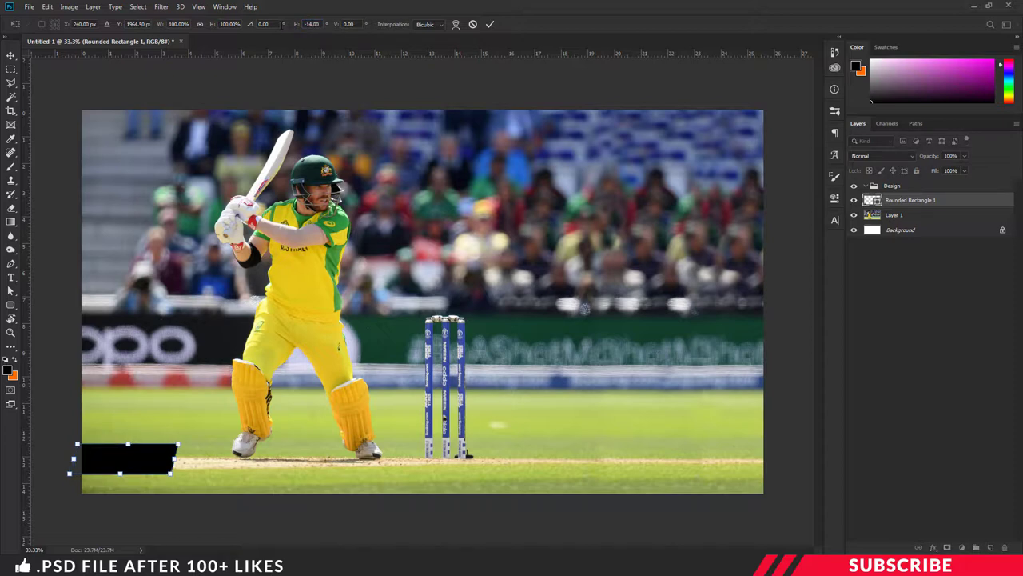
left_click(12, 56)
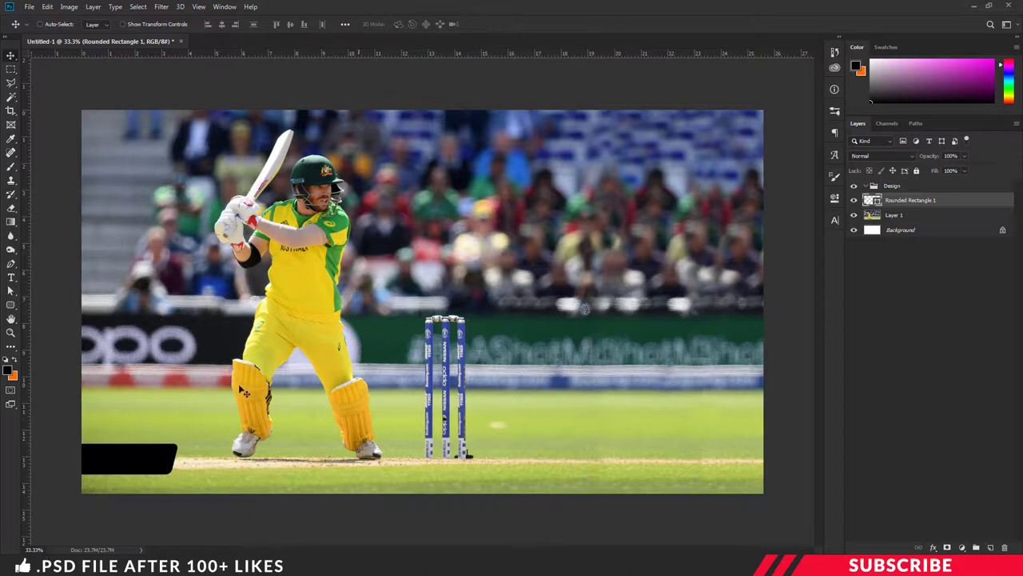
Add a Gradient Overlay to the bar, starting from the Violet, Orange preset.
right_click(904, 202)
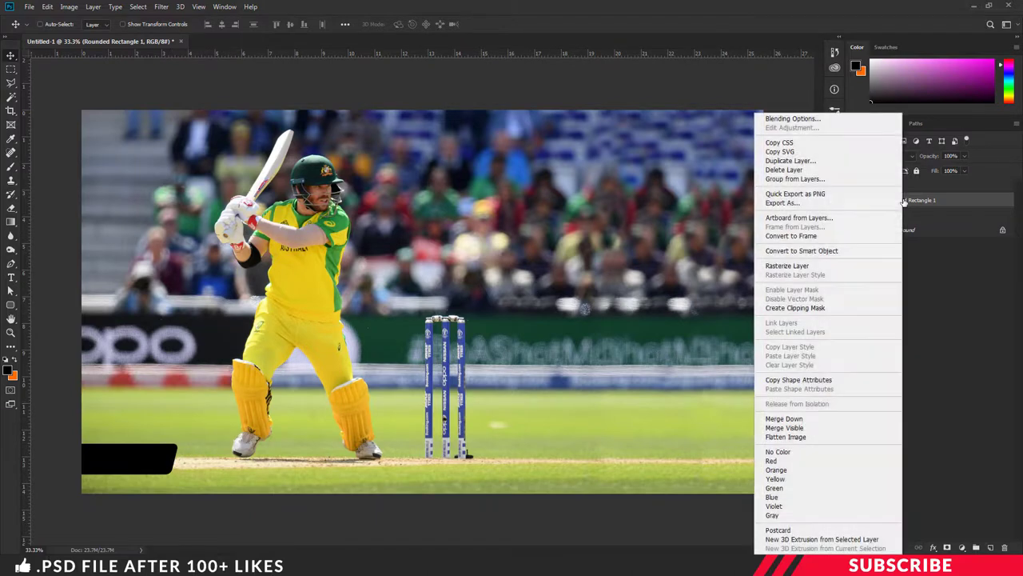
left_click(818, 122)
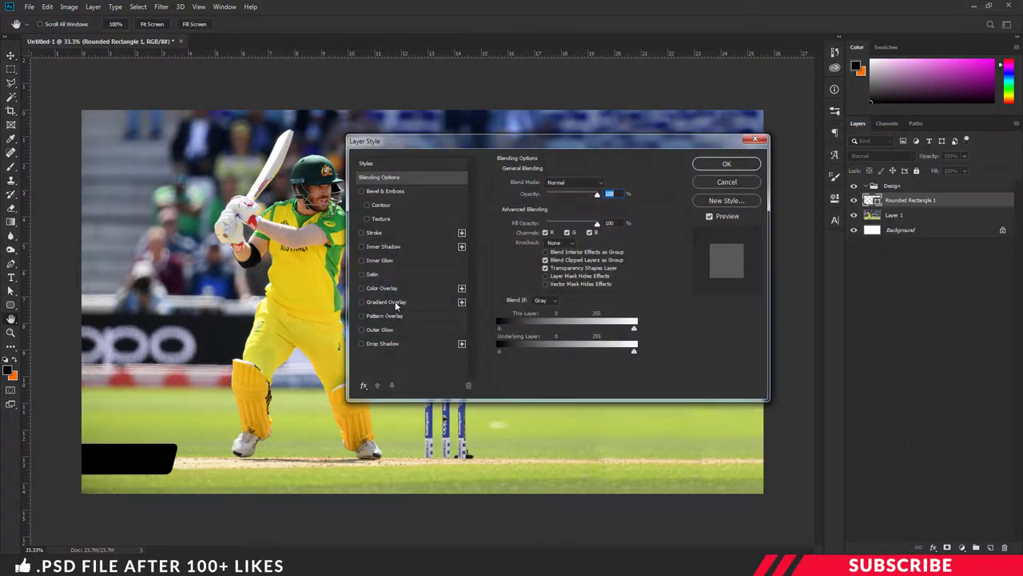
left_click(386, 302)
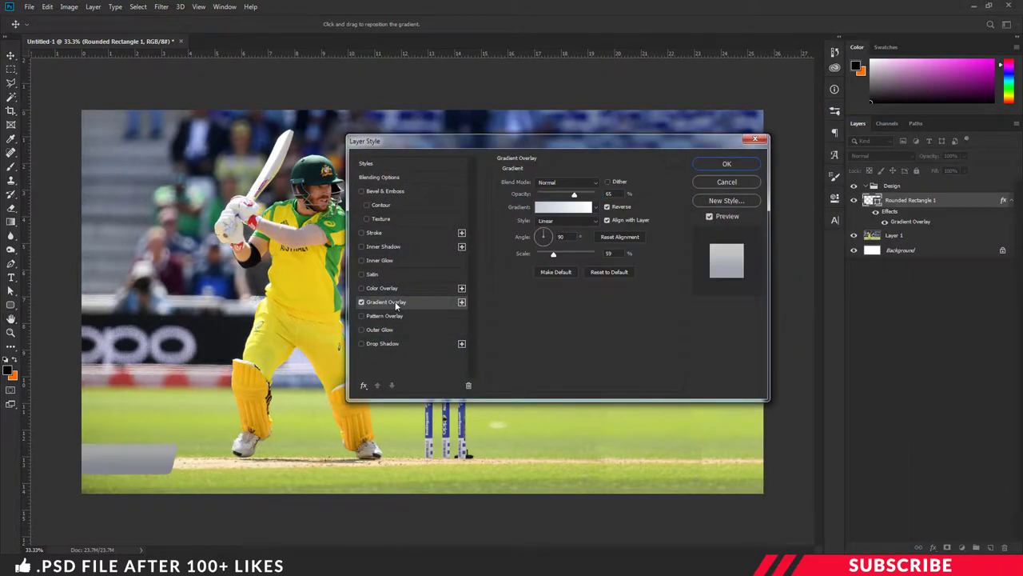
left_click(568, 208)
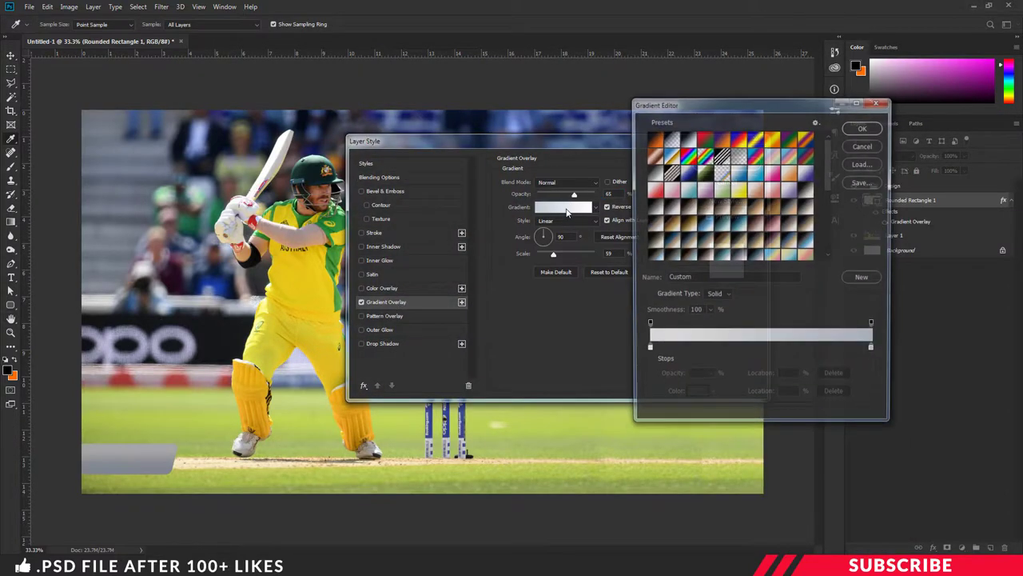
left_click(722, 140)
mouse_move(735, 109)
left_mouse_down()
mouse_move(734, 129)
mouse_move(725, 120)
left_mouse_up()
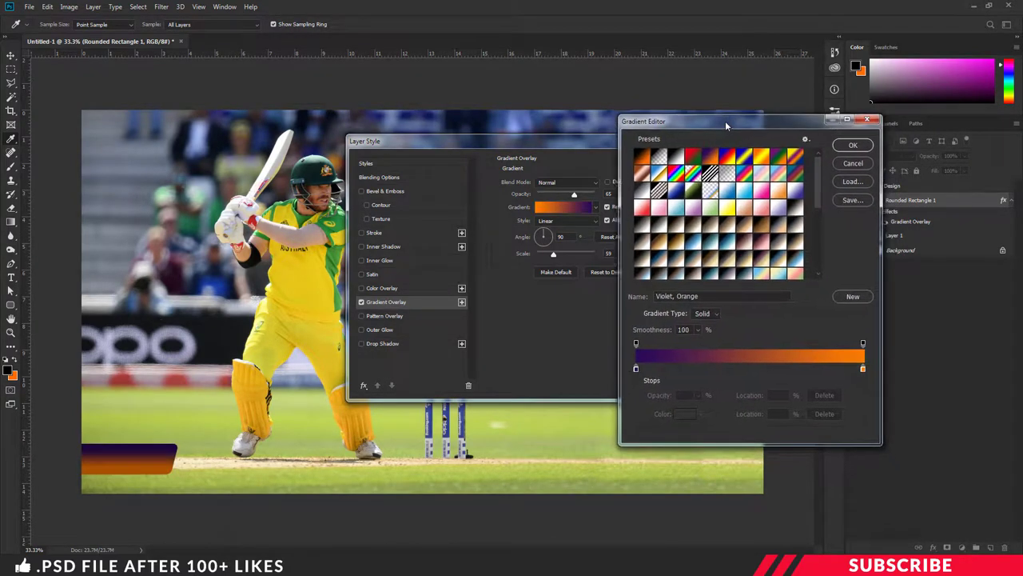
Set the gradient stops to yellow #fef73b on the left and green #2f923f on the right.
left_click(635, 368)
left_click(682, 413)
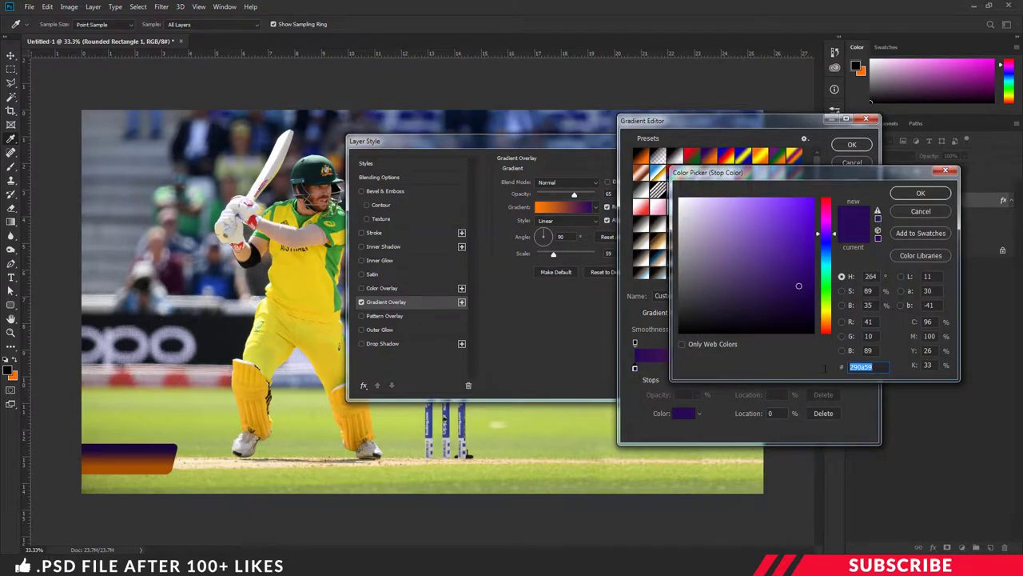
type("fef73")
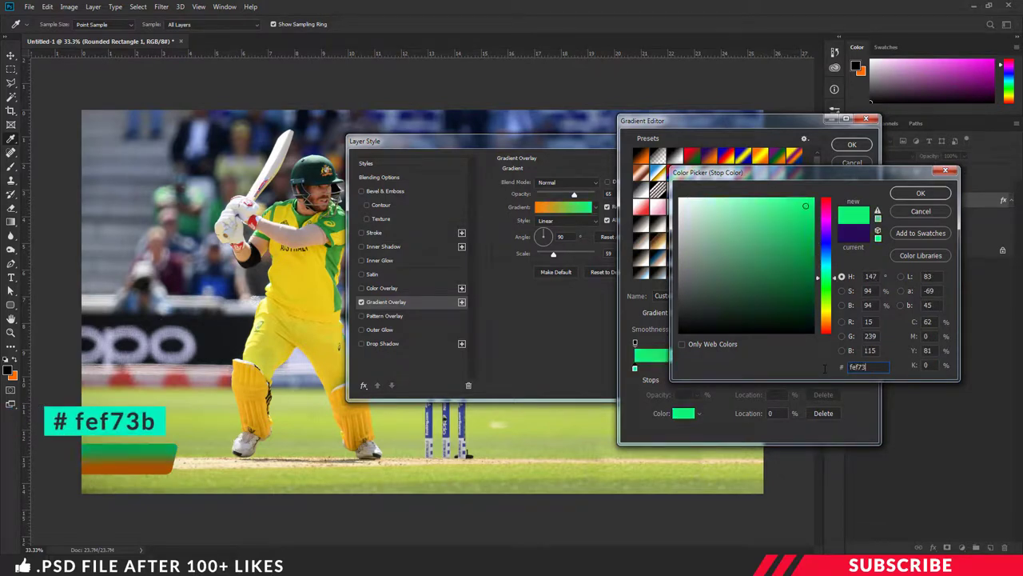
type("b")
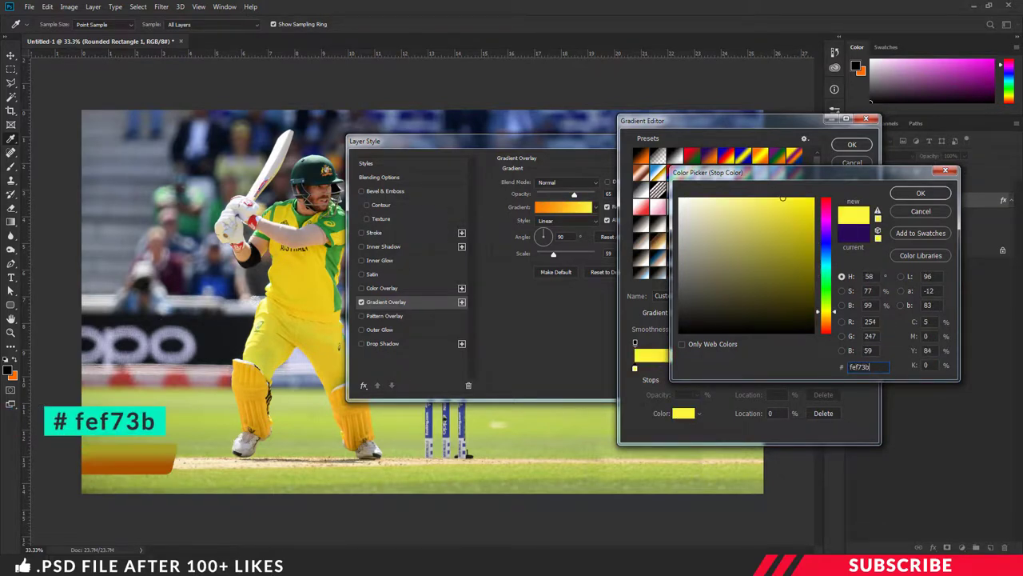
left_click(921, 192)
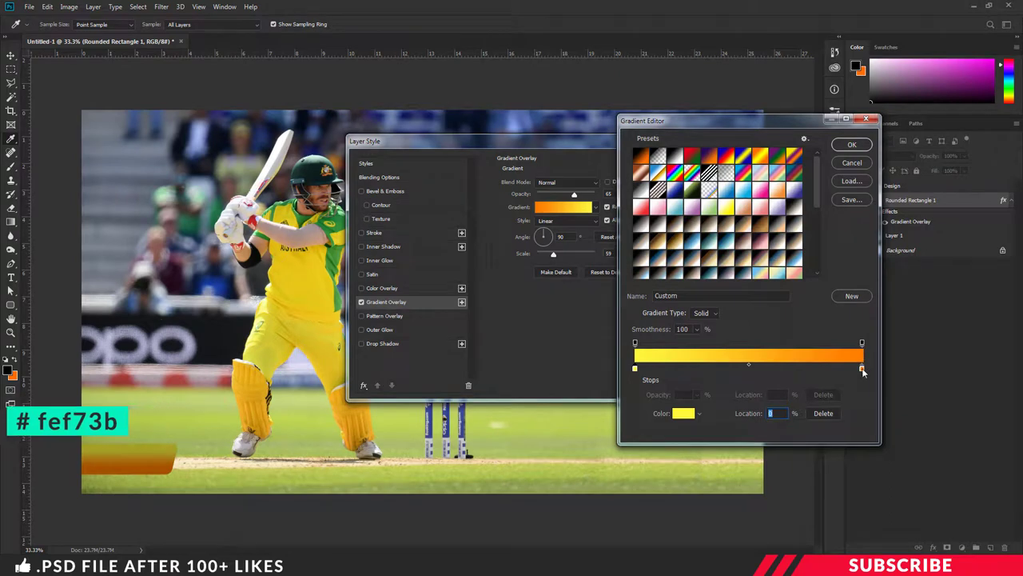
left_click(862, 370)
left_click(683, 413)
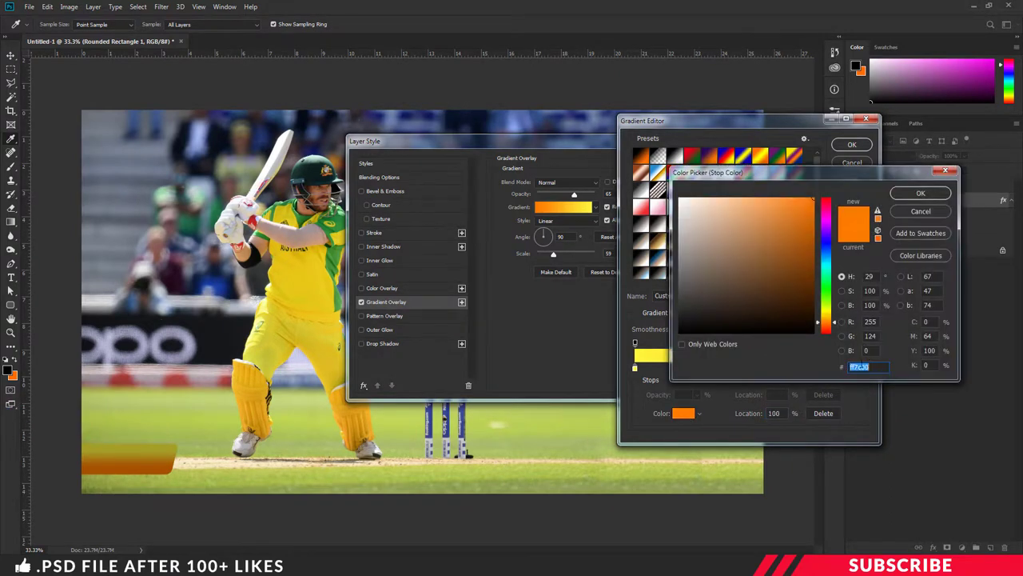
type("2")
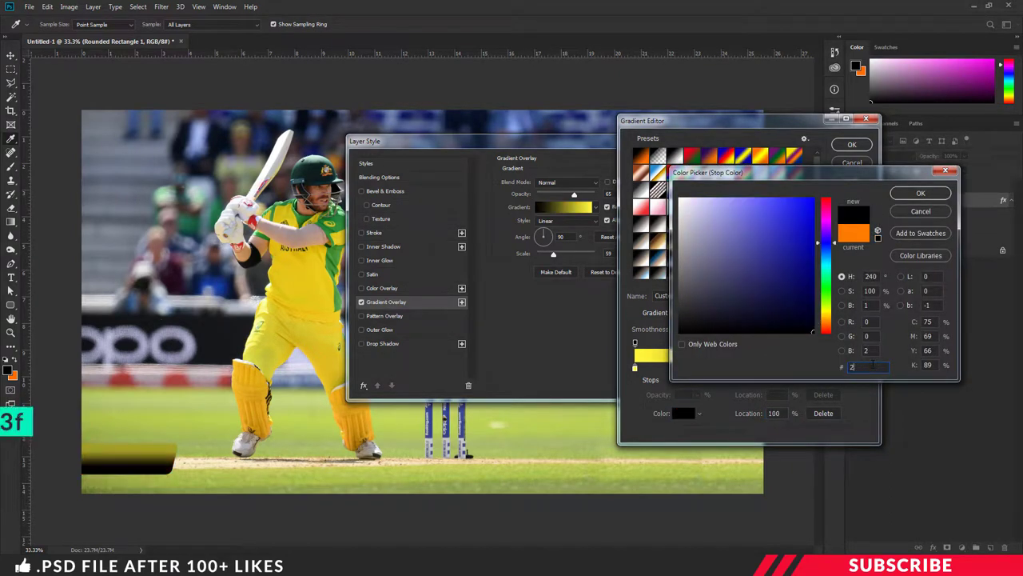
type("f9")
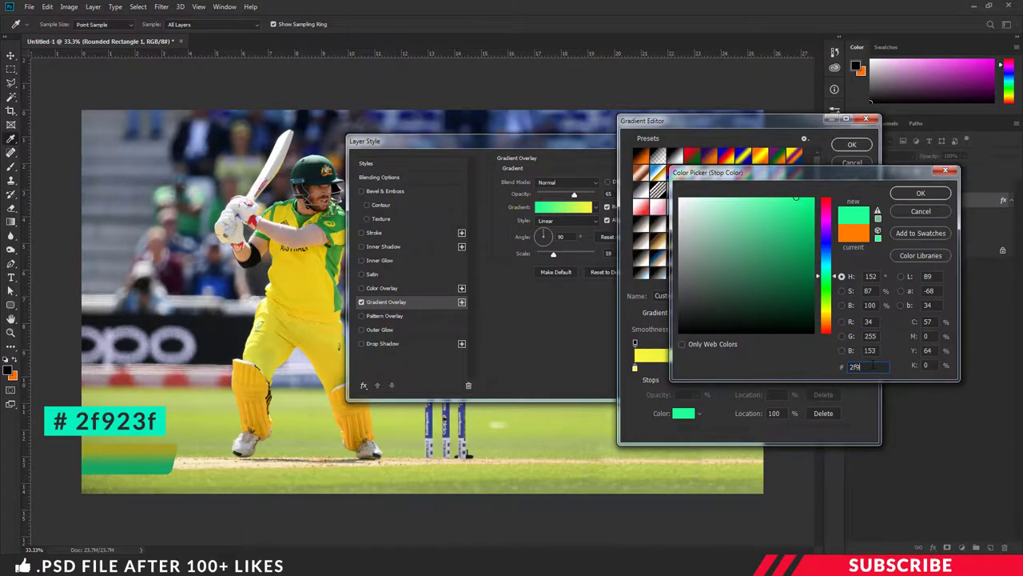
type("23f")
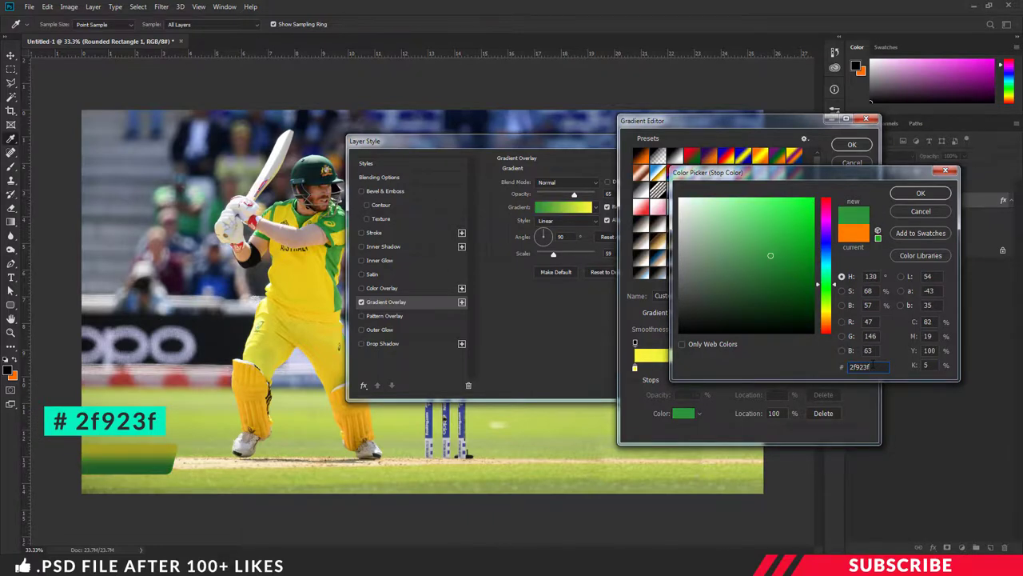
left_click(920, 192)
left_click(851, 144)
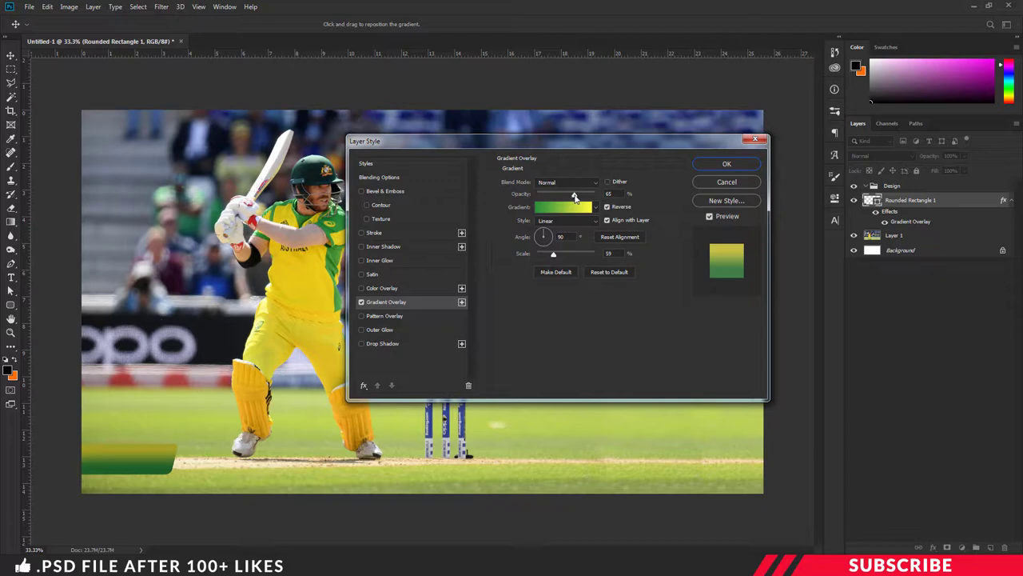
Set the overlay to 100% opacity, not reversed, 0° angle and 150% scale.
left_click_drag(574, 195, 627, 198)
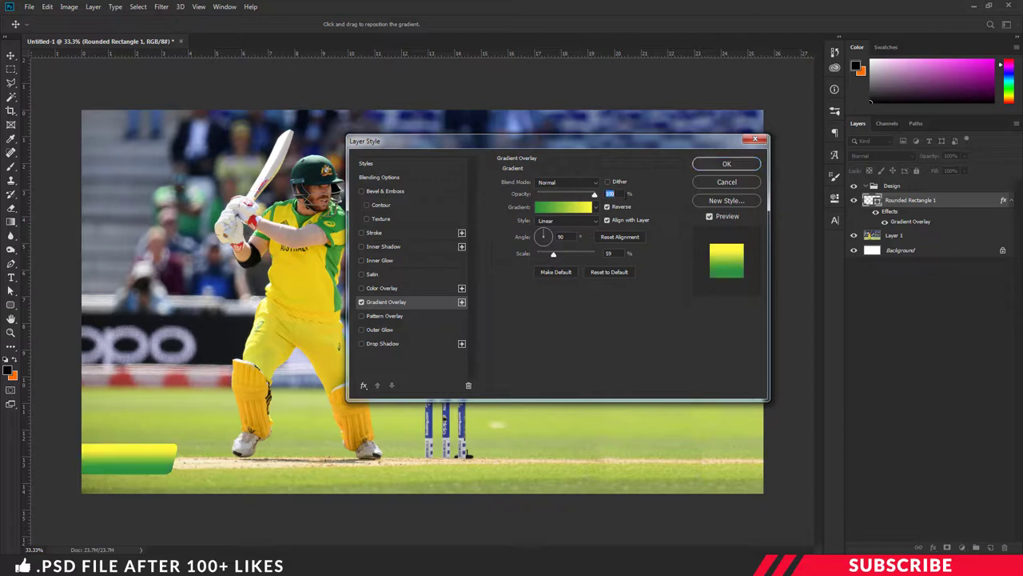
left_click(608, 207)
left_click(607, 207)
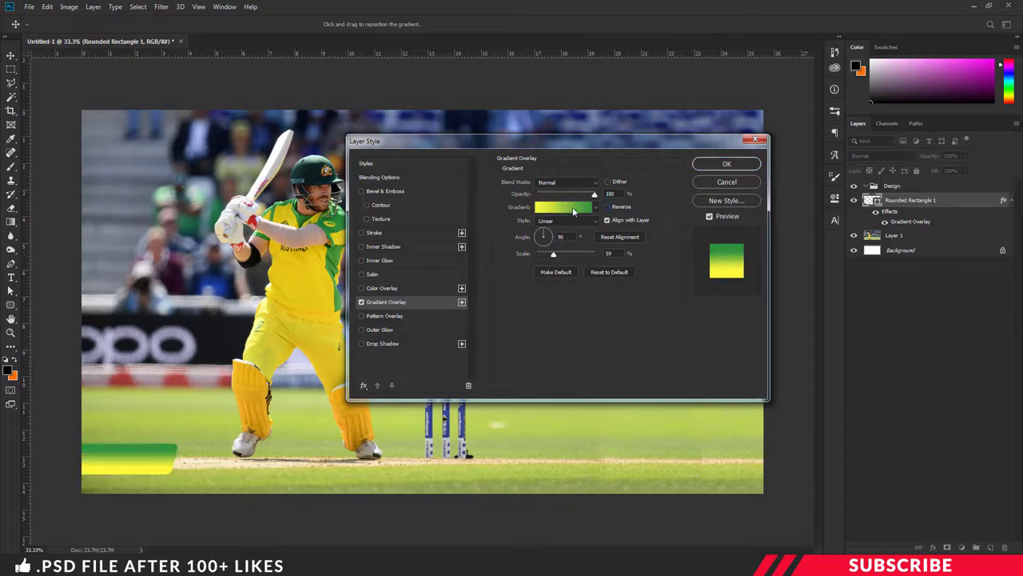
left_click(564, 236)
type("0")
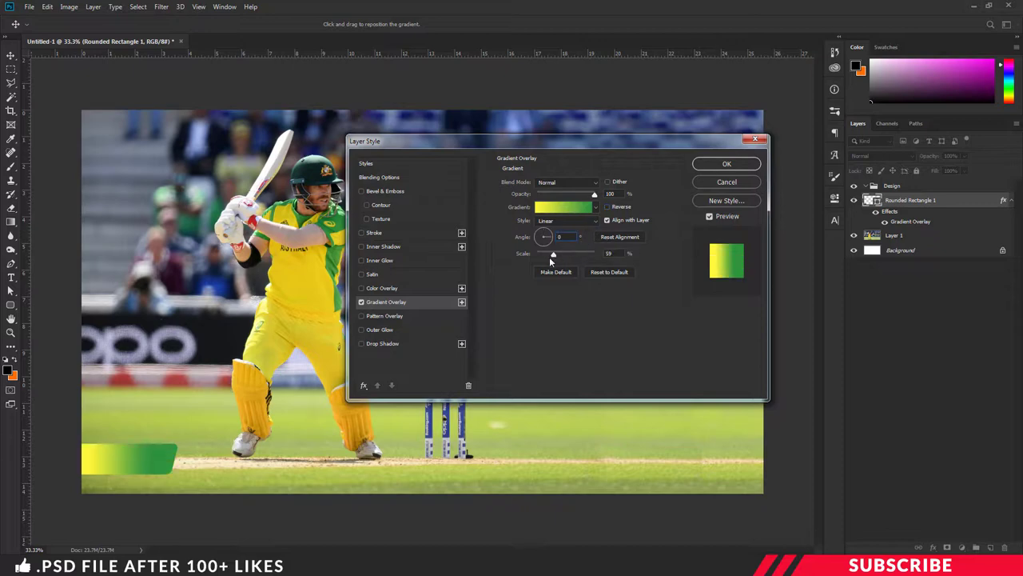
left_click_drag(549, 256, 594, 254)
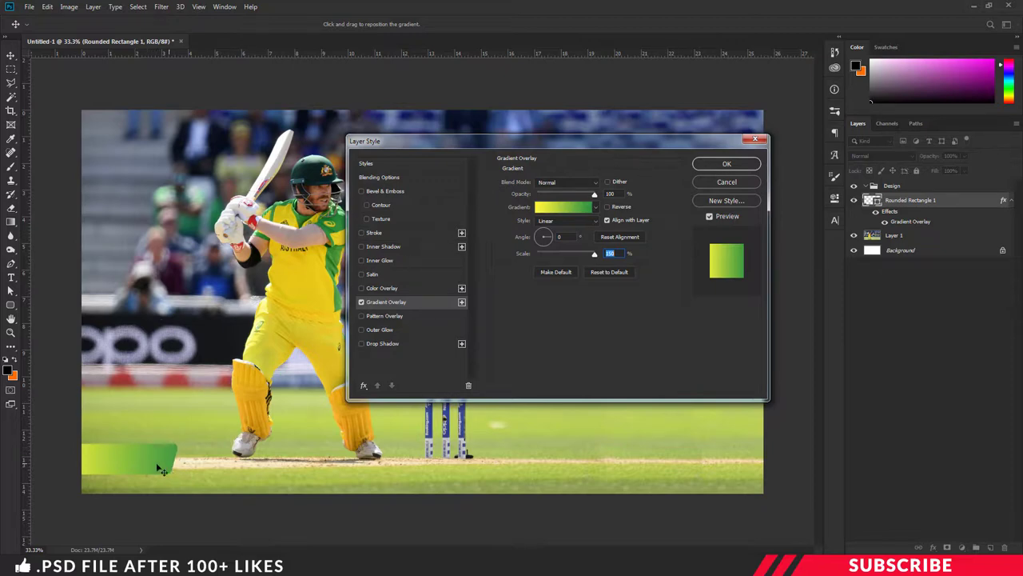
Add an Inner Bevel to the bar with a different Gloss Contour preset.
left_click(390, 192)
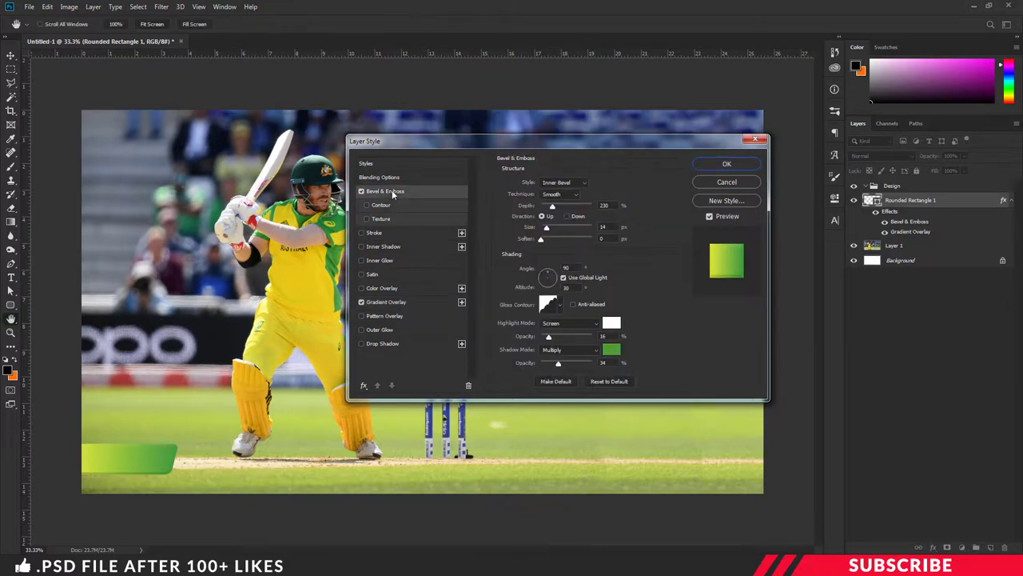
left_click(573, 183)
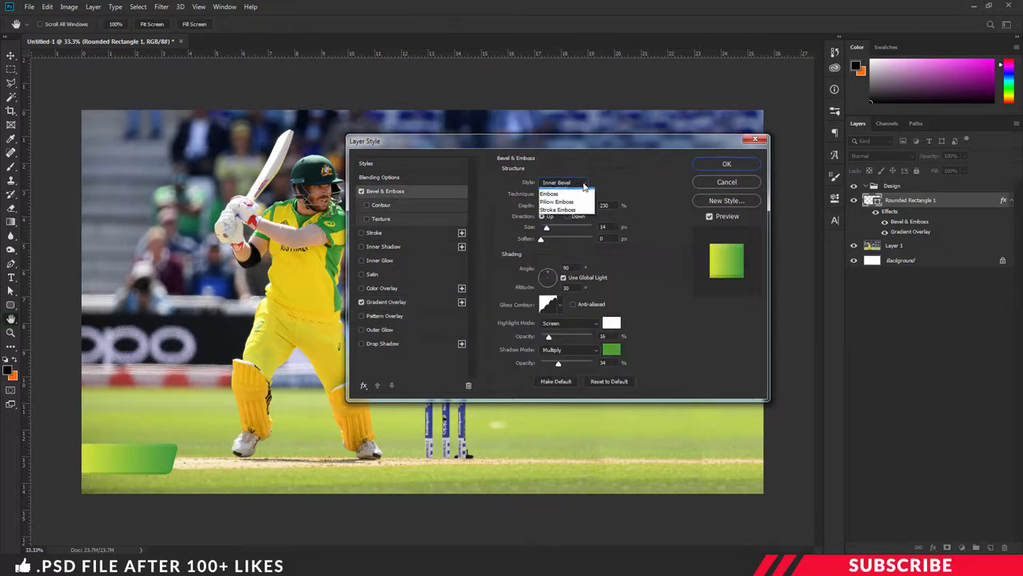
left_click(572, 198)
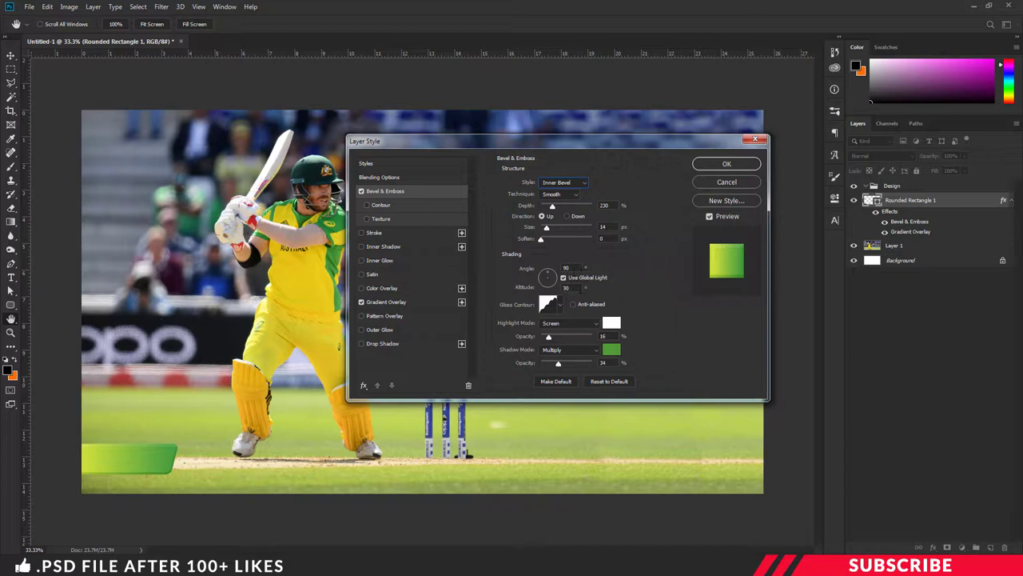
left_click(561, 305)
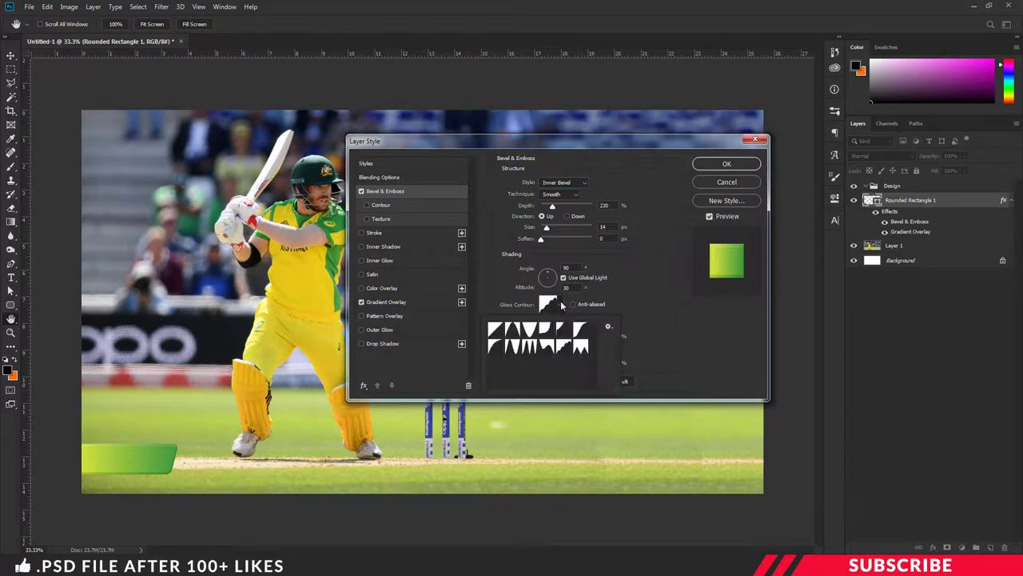
left_click(546, 345)
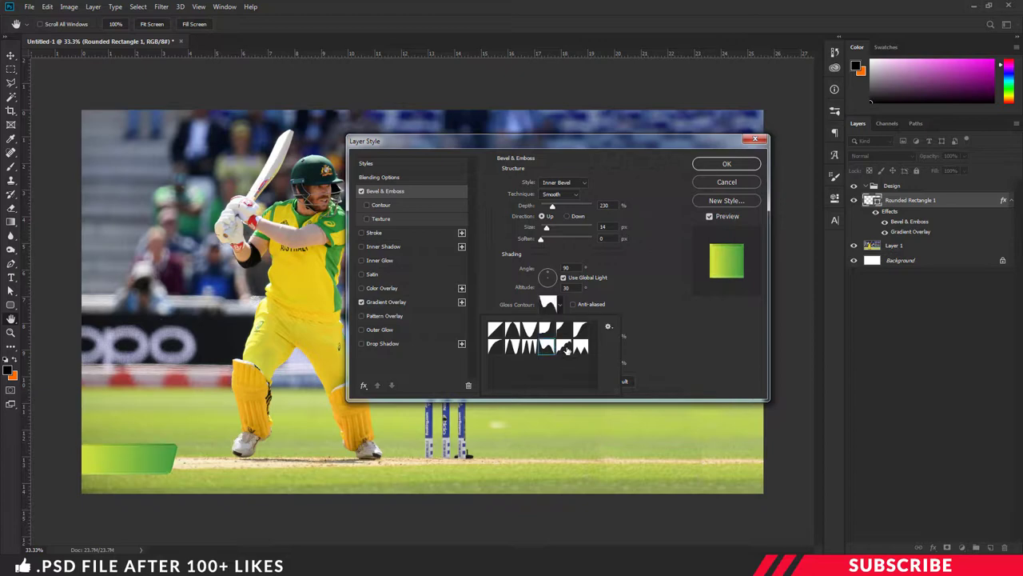
left_click(660, 264)
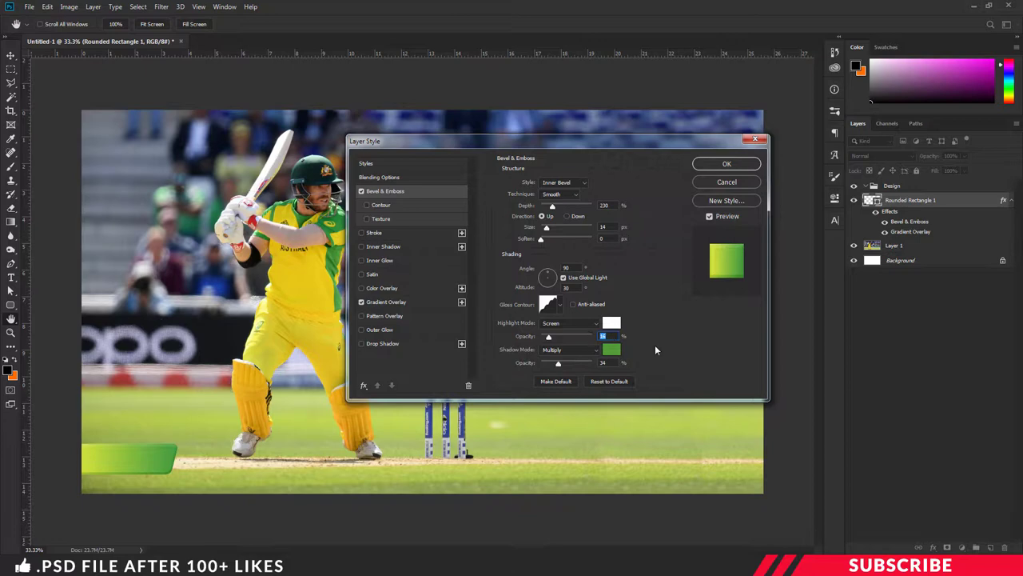
Give the bevel a Multiply shadow in green #529c37 at 35% opacity.
left_click(578, 352)
left_click(577, 328)
left_click(613, 349)
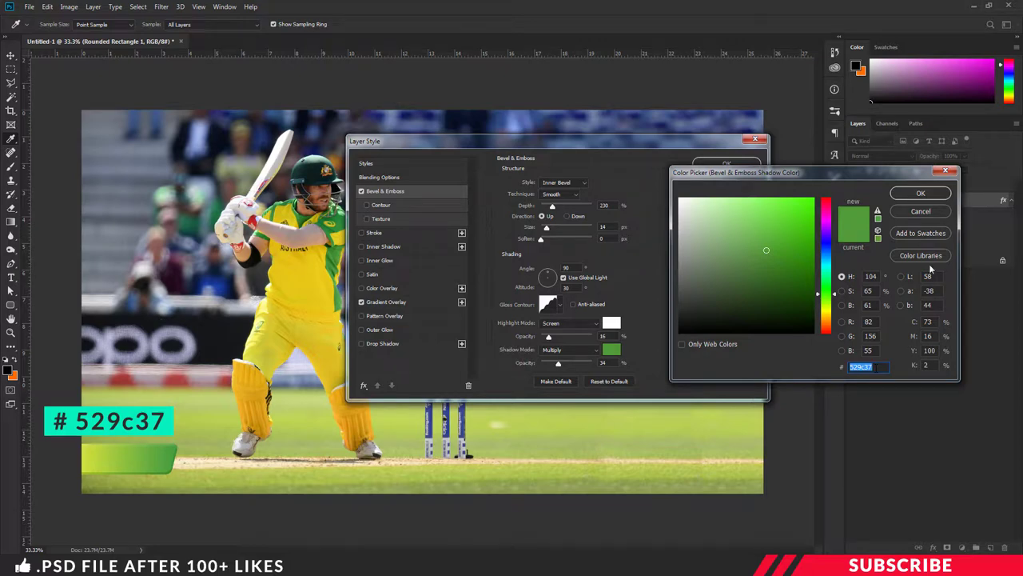
left_click(921, 193)
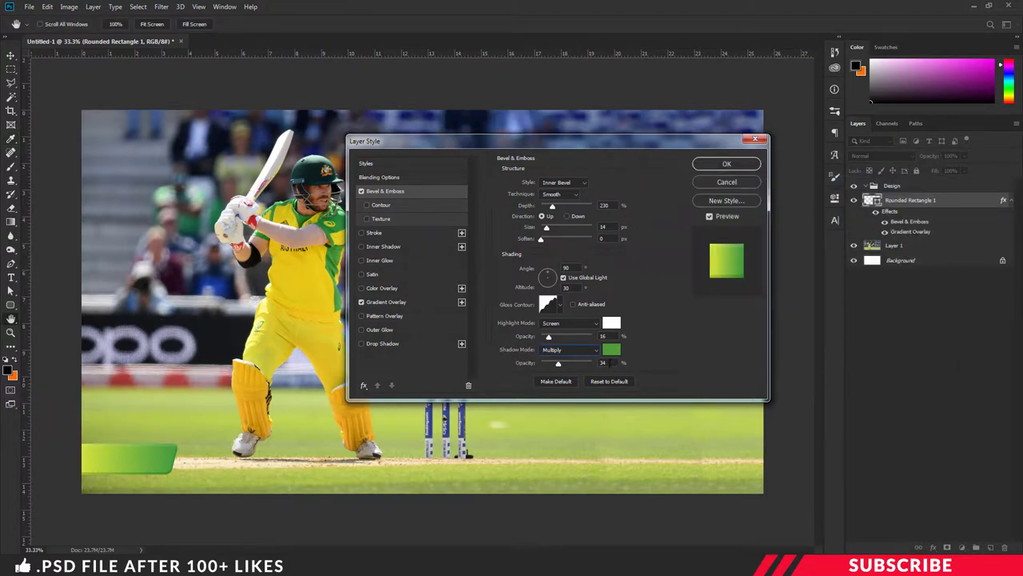
type("35")
Apply the layer style and rename the bar layer to Base 1.
left_click(743, 164)
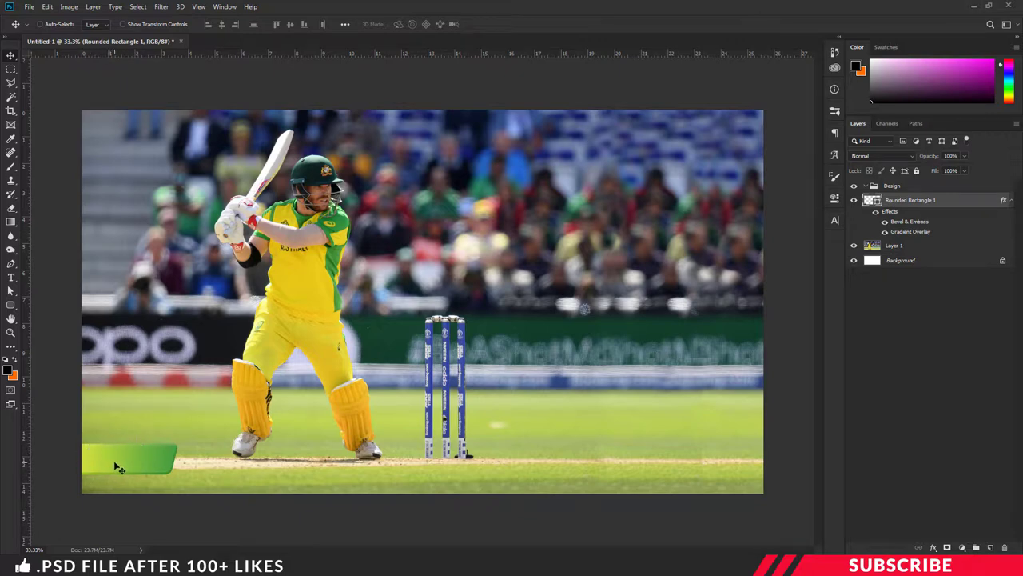
left_click(1010, 201)
double_click(919, 202)
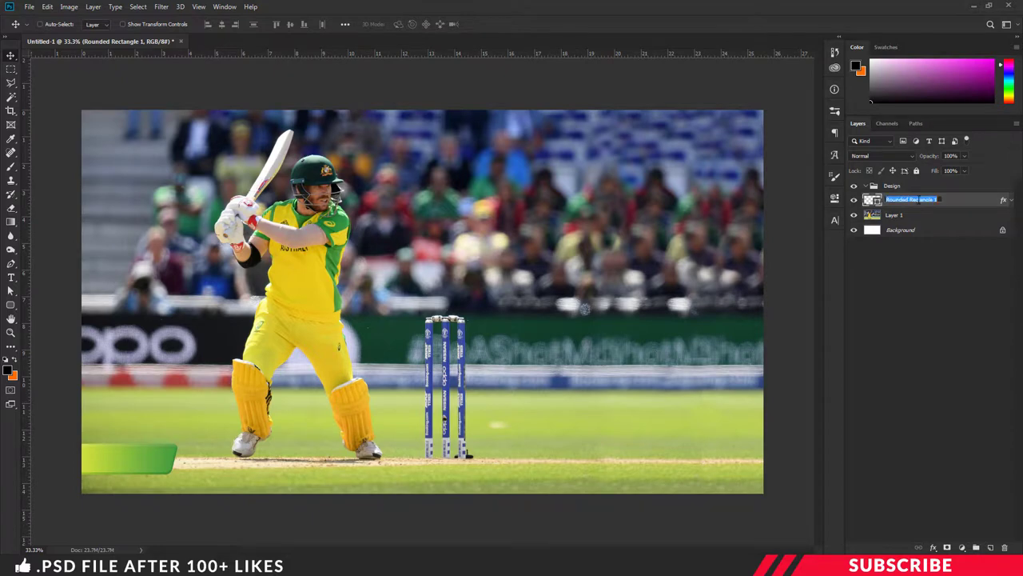
type("Base")
key("Return")
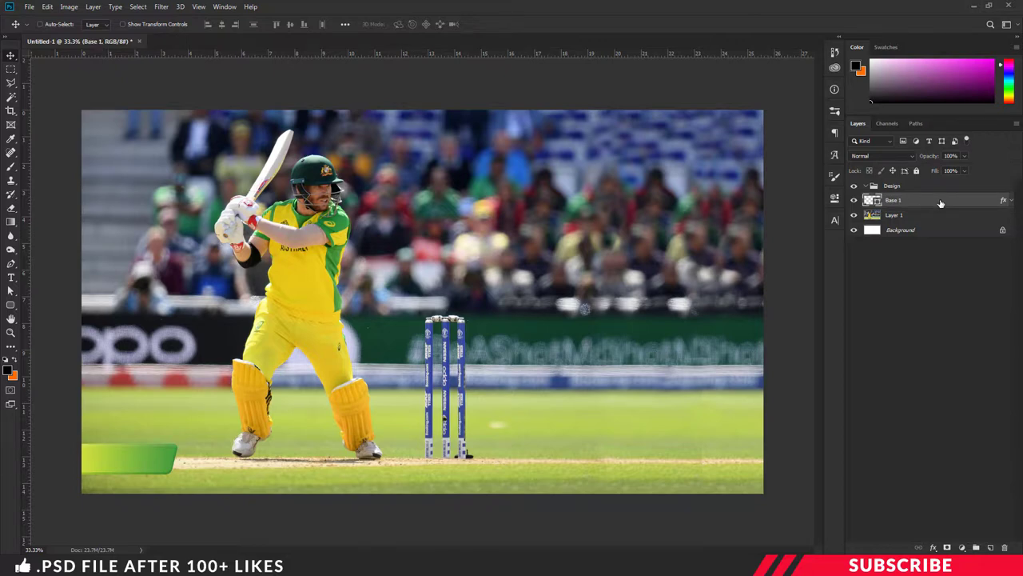
Duplicate Base 1 as a layer named 1 and rasterize its layer style.
key("ctrl+j")
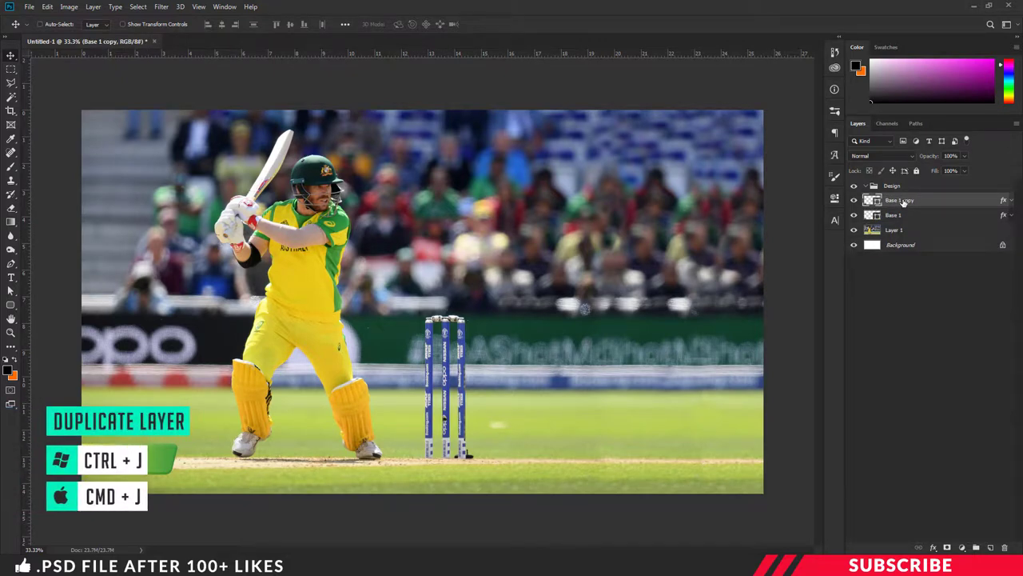
double_click(901, 200)
type("1")
key("Return")
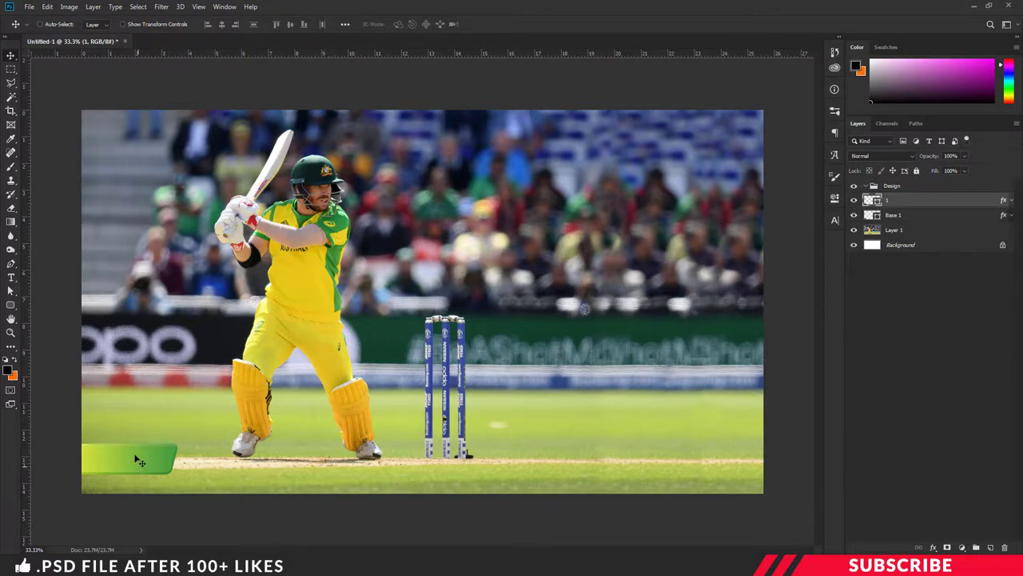
right_click(971, 203)
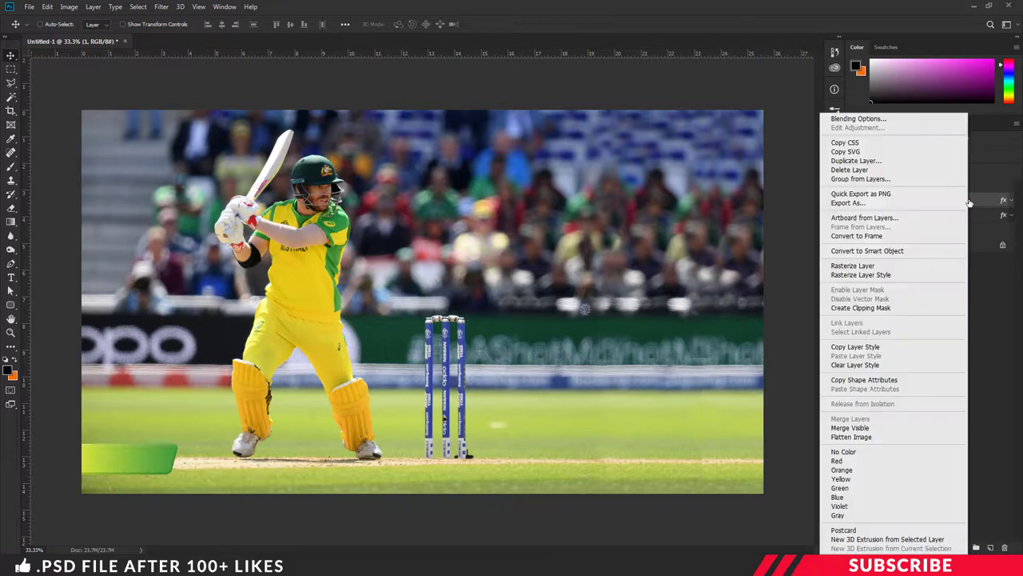
left_click(871, 275)
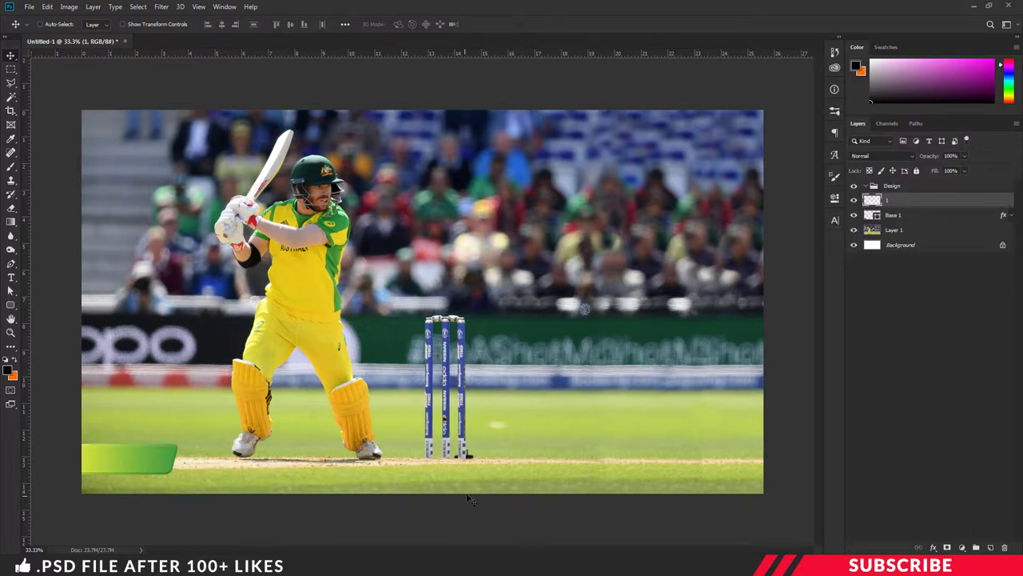
Open Image-1.png, the Australia shield logo, in Photoshop.
mouse_move(312, 564)
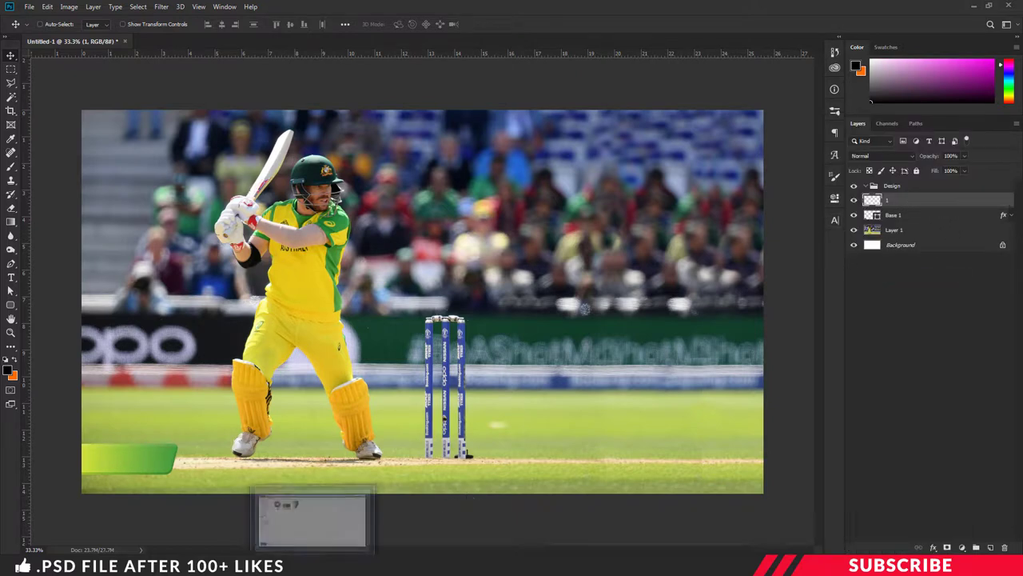
left_click(312, 512)
left_click(405, 308)
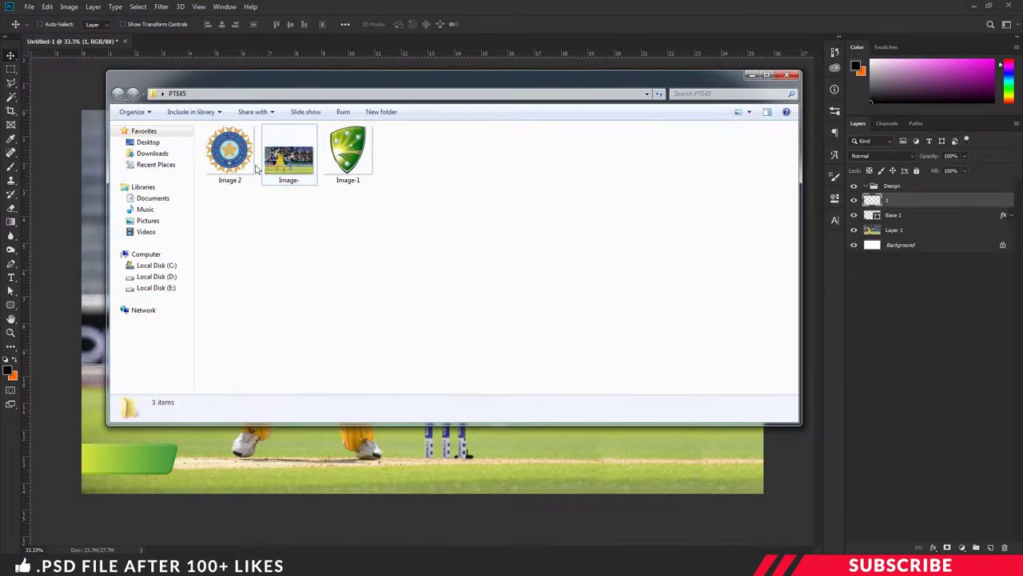
left_click(345, 156)
right_click(355, 160)
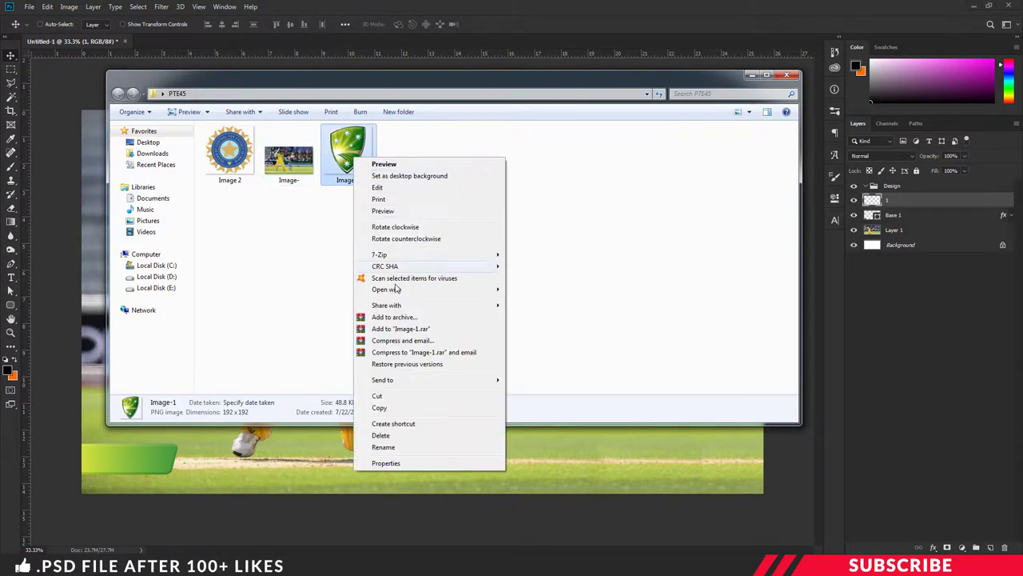
mouse_move(411, 290)
left_click(528, 290)
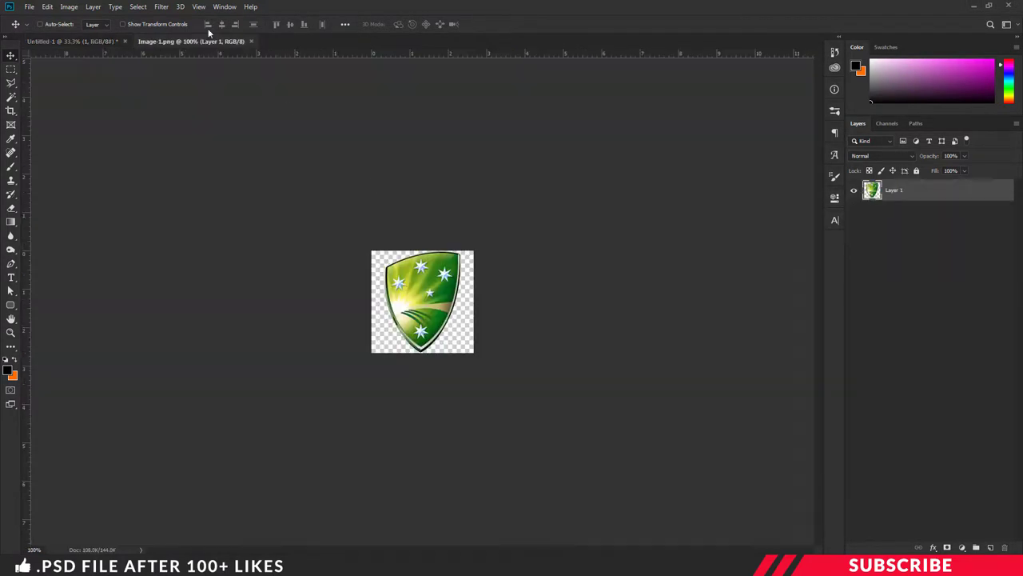
Bring the shield logo into Untitled-1 and clip it to the banner layer below.
mouse_move(190, 41)
left_mouse_down()
mouse_move(205, 89)
mouse_move(188, 56)
left_mouse_up()
left_click_drag(227, 140, 92, 460)
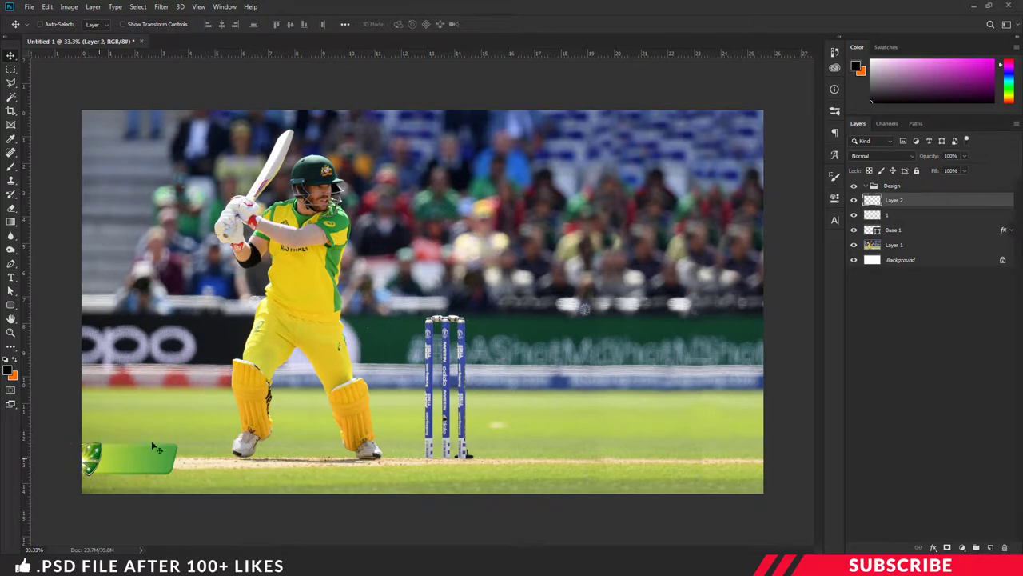
right_click(902, 203)
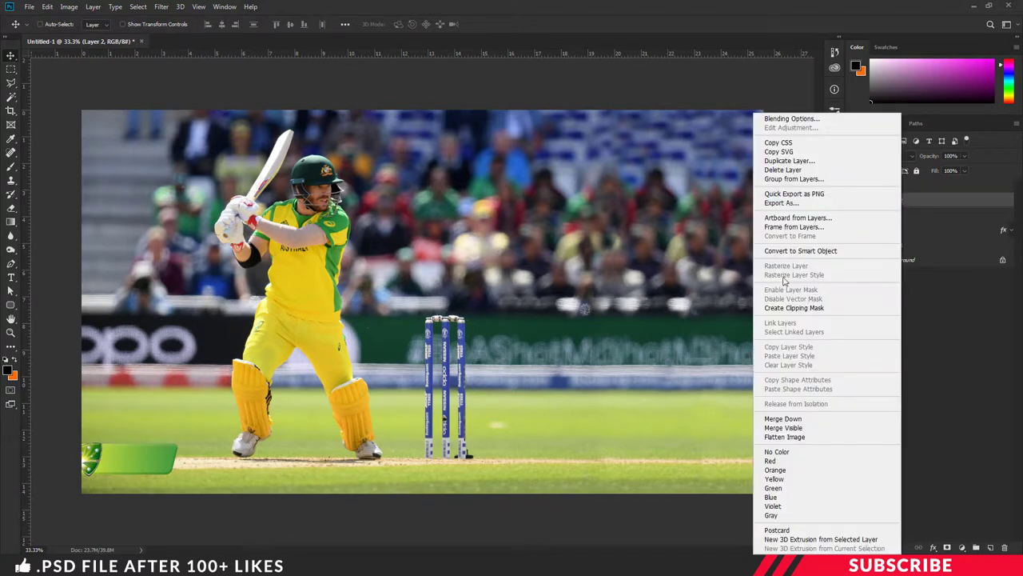
left_click(791, 308)
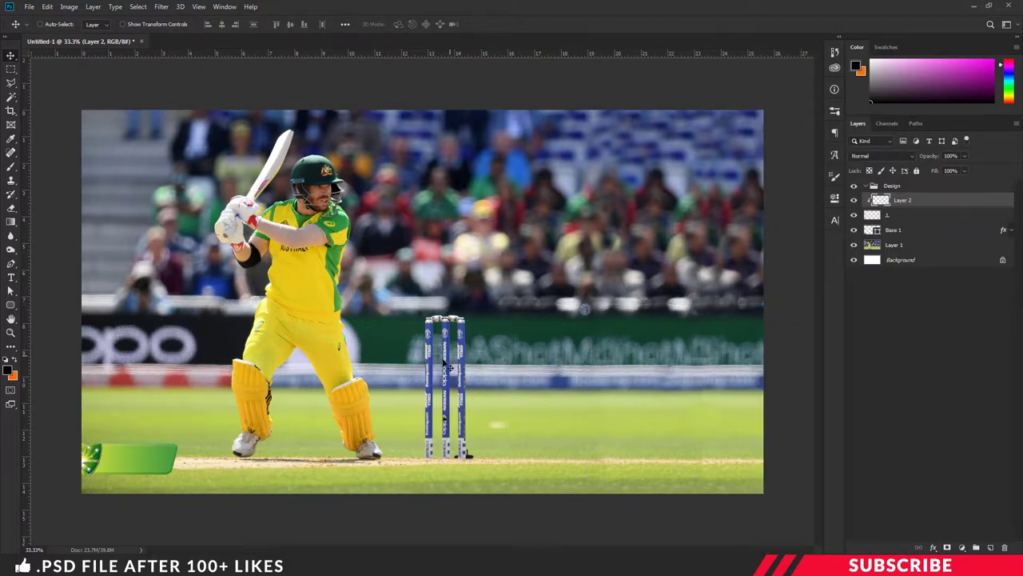
Rotate the logo slightly, enlarge it and position it at the banner's left end.
key("ctrl+t")
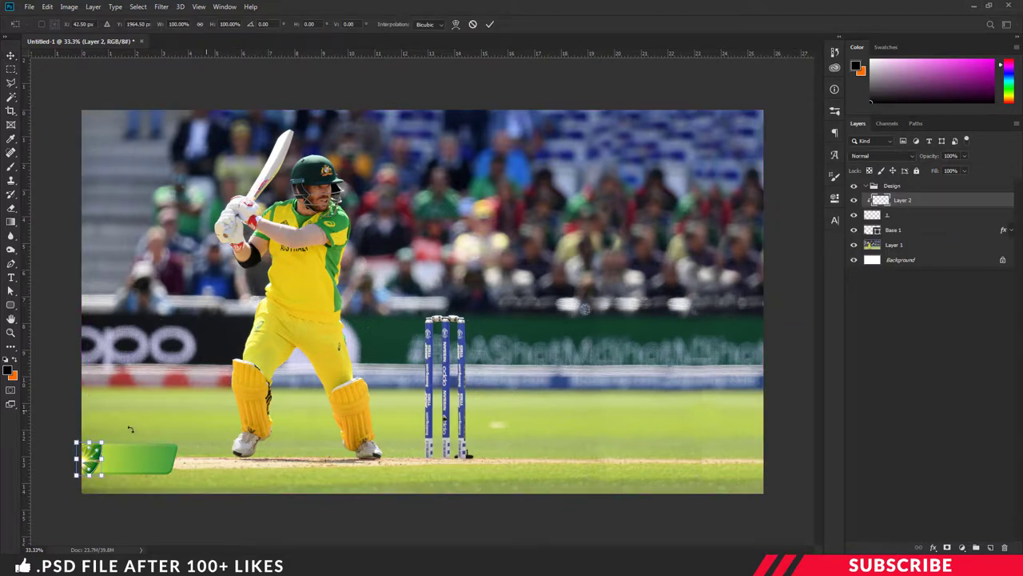
left_click_drag(105, 437, 107, 442)
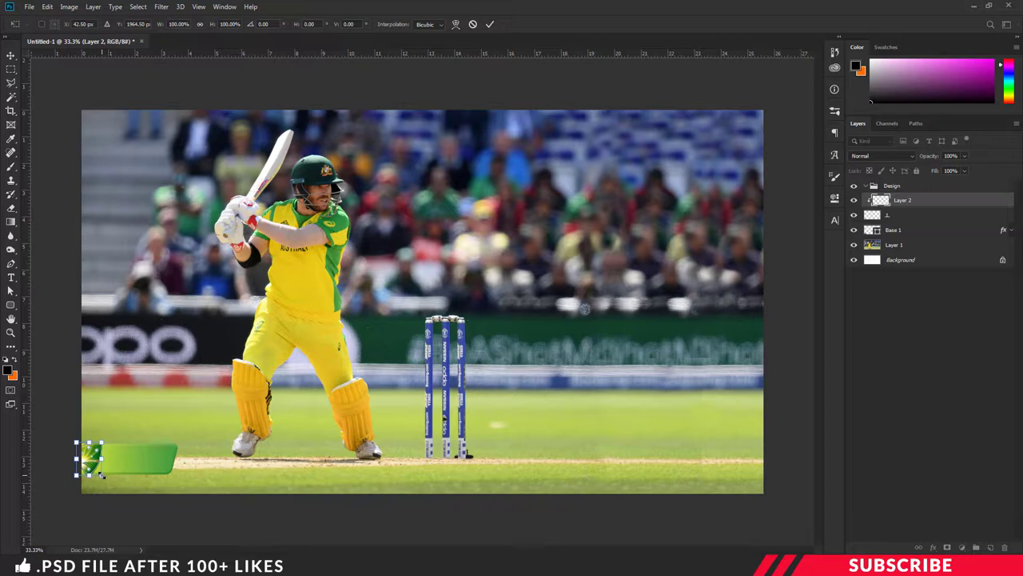
mouse_move(101, 474)
left_mouse_down()
mouse_move(112, 483)
mouse_move(98, 482)
mouse_move(101, 490)
mouse_move(98, 470)
left_mouse_up()
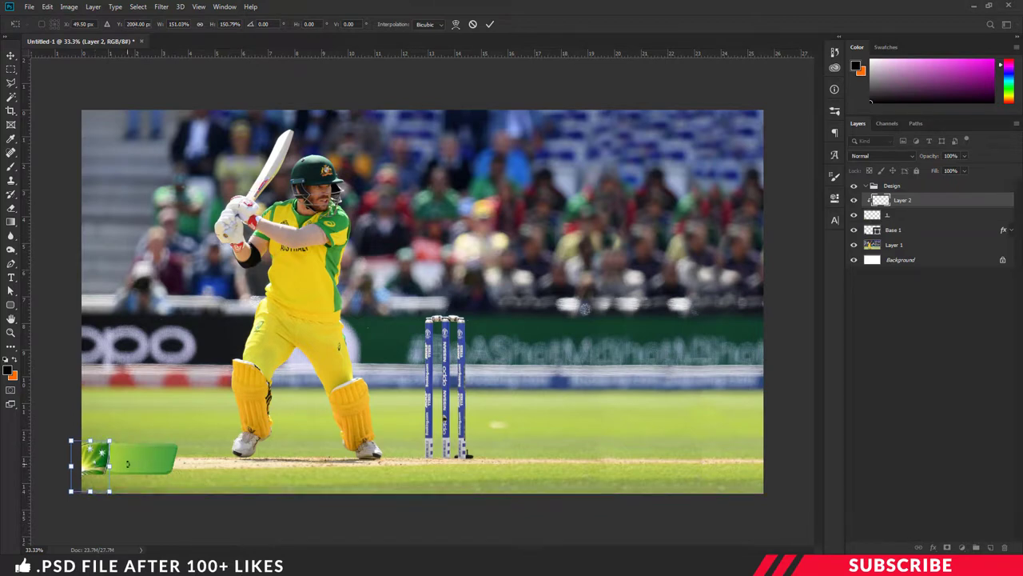
left_click_drag(94, 460, 92, 458)
key("Left")
key("Left")
key("Left")
key("Left")
key("Left")
key("Left")
key("Left")
key("Left")
key("Left")
key("Left")
key("Left")
key("Left")
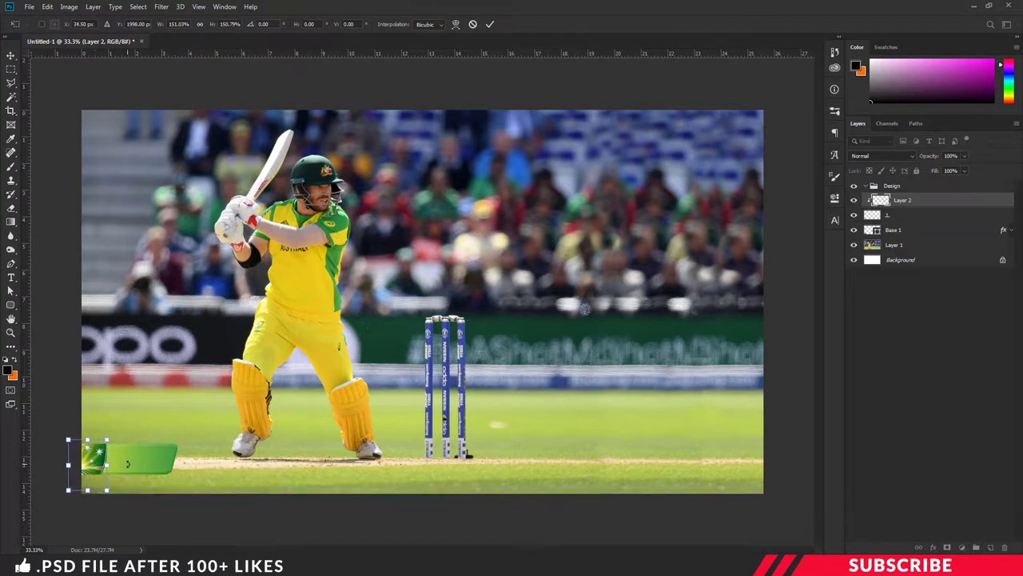
key("Return")
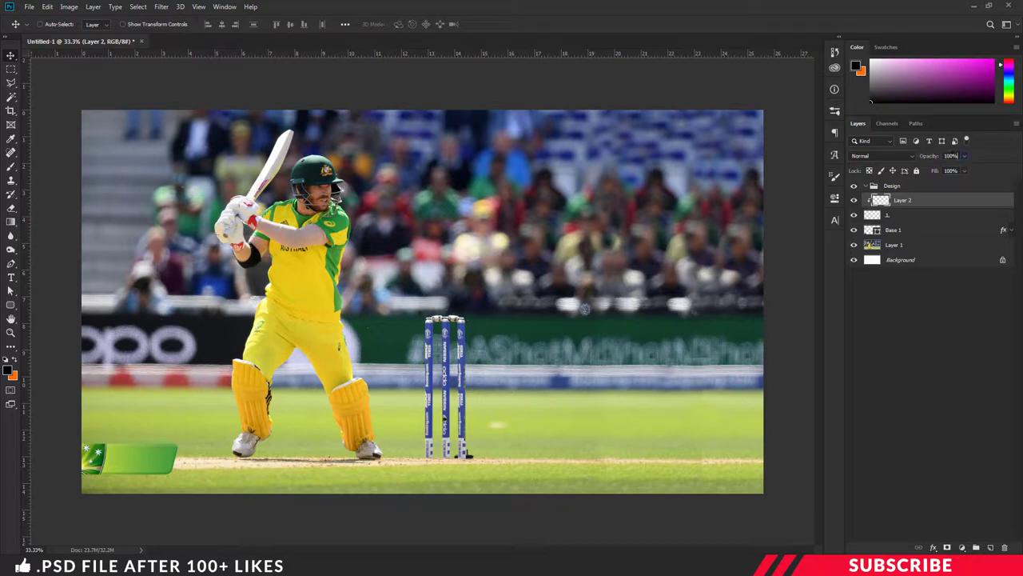
Set the logo to 80% opacity and move Layer 2, 1 and Base 1 into the Design group.
type("80")
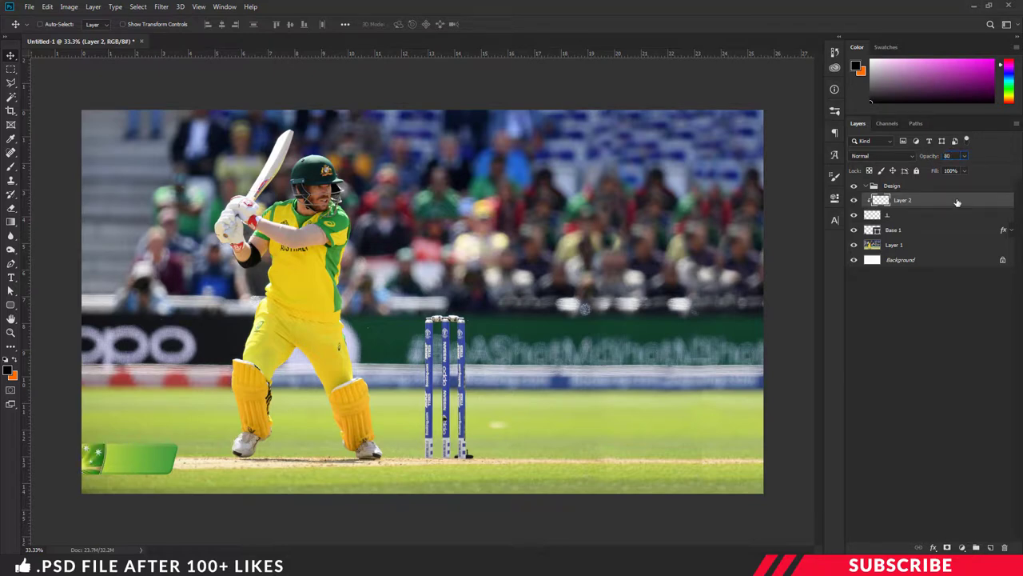
key("Return")
left_click(866, 185)
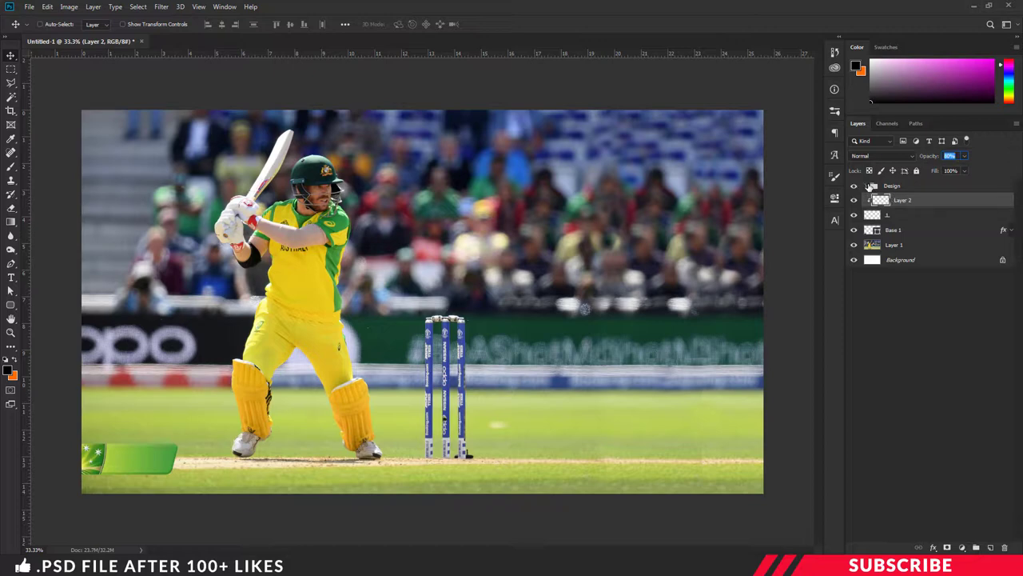
left_click(906, 217, "shift")
left_click(911, 229, "shift")
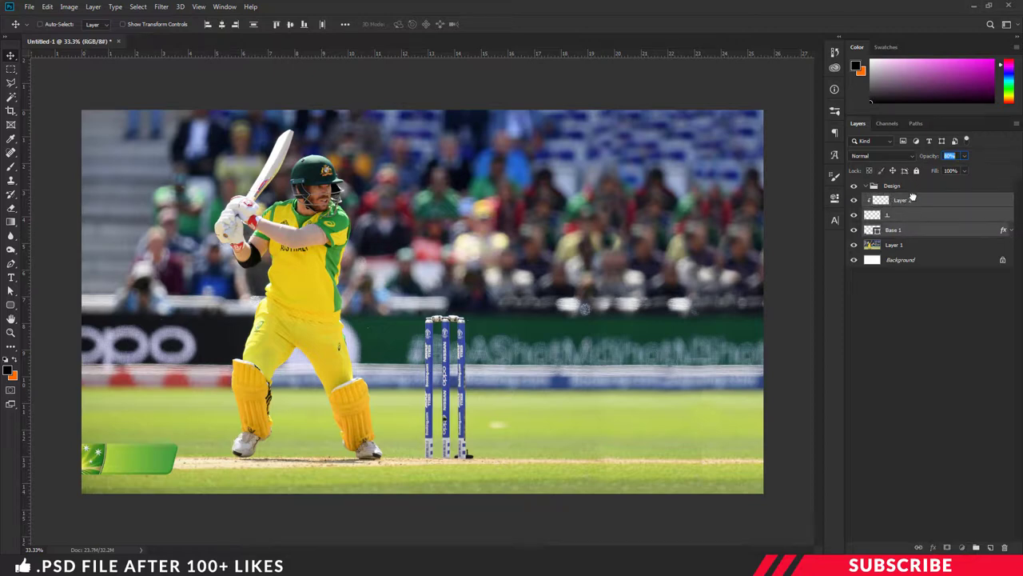
left_click_drag(911, 229, 903, 192)
left_click(866, 186)
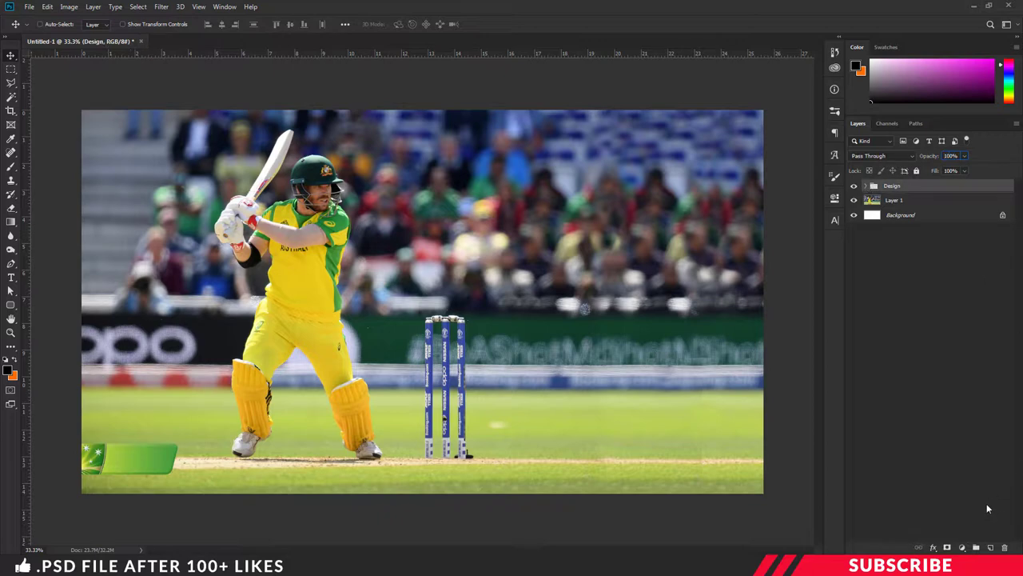
Create a new layer and a layer group named Text, then select the new layer.
left_click(991, 548)
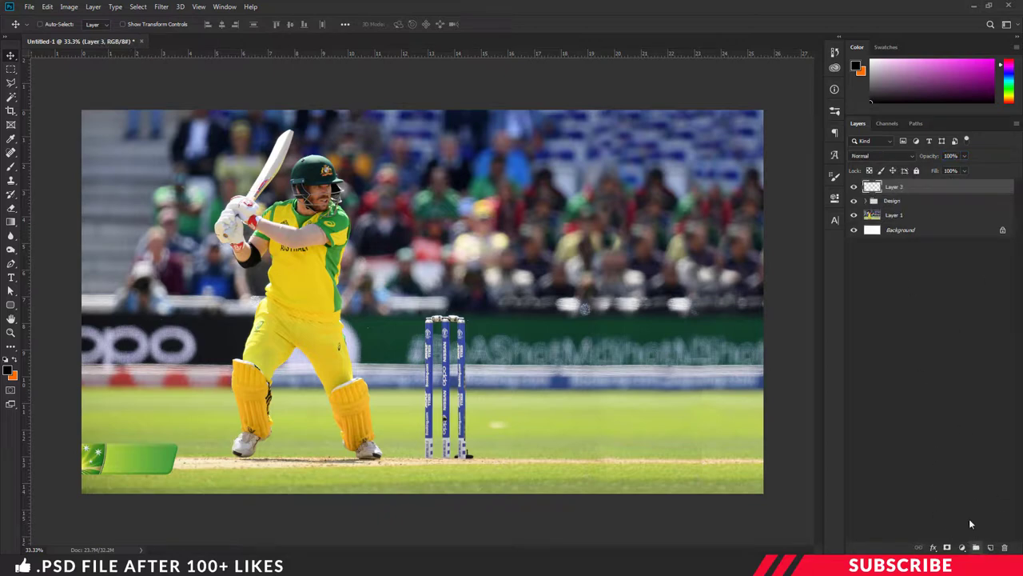
left_click(976, 548)
double_click(893, 186)
type("Text")
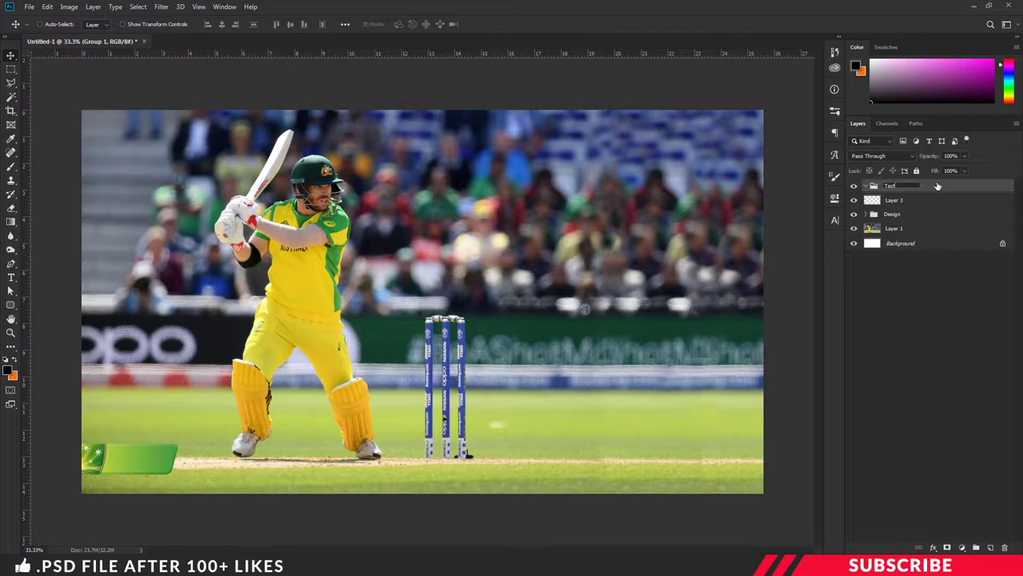
key("Return")
left_click(896, 200)
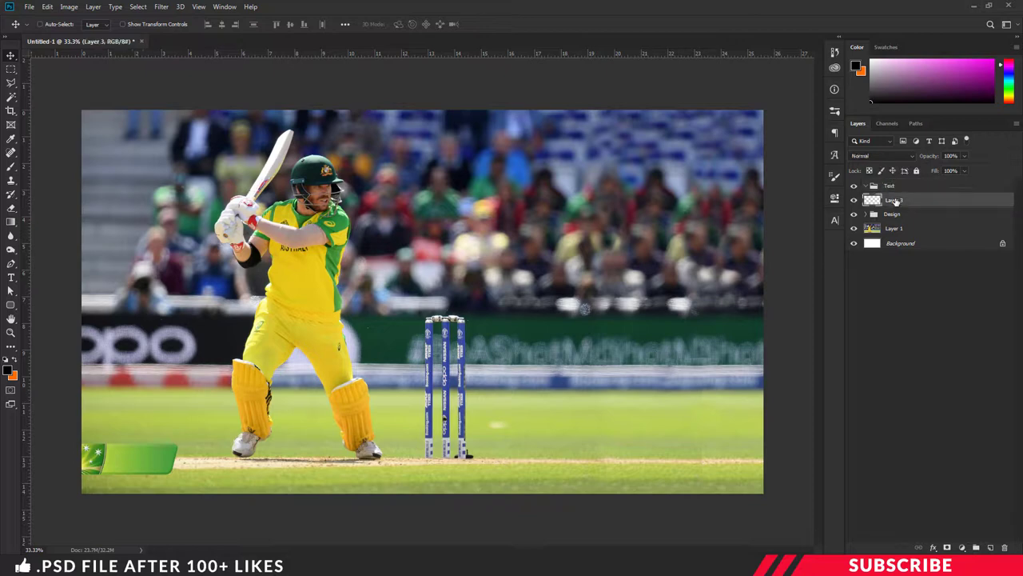
Set the Type tool to white Tungsten Semibold at 73 pt.
left_click(11, 277)
left_click(9, 369)
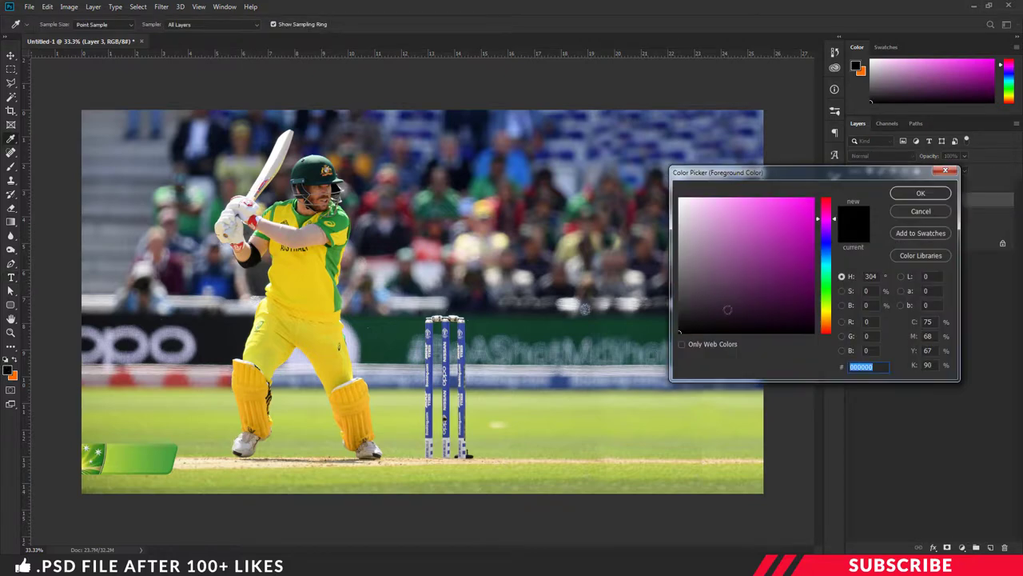
left_click(920, 193)
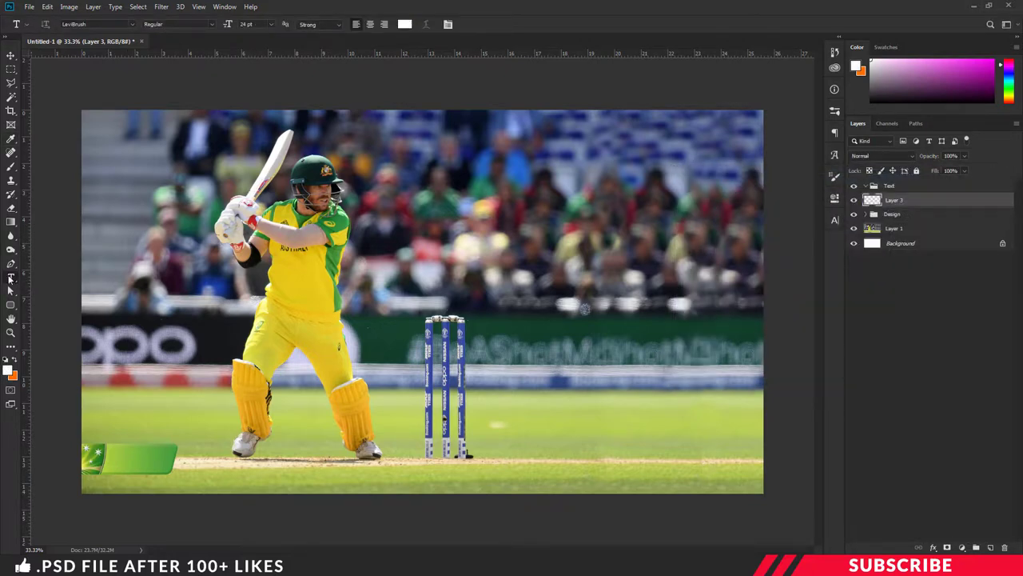
left_click(108, 24)
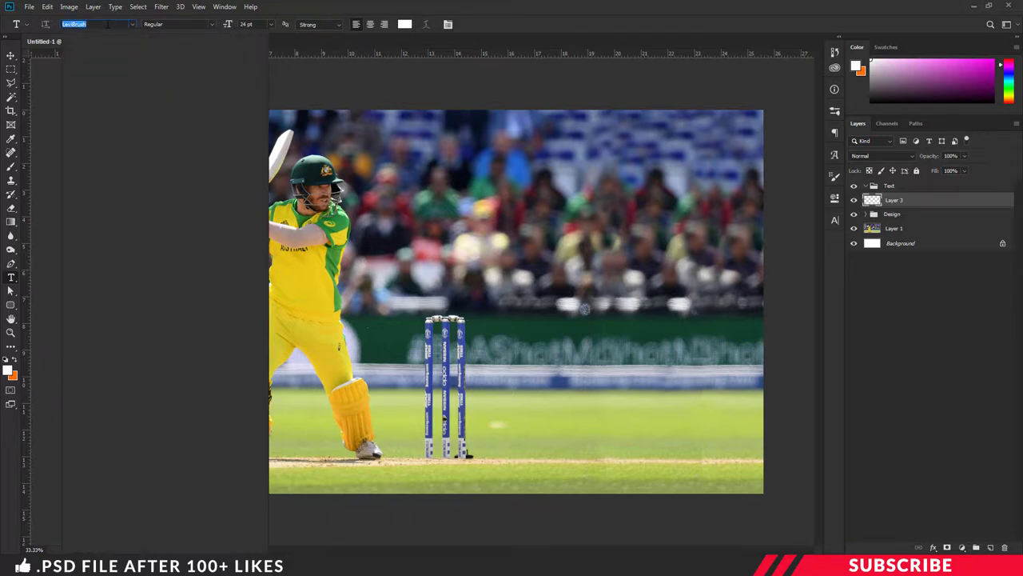
type("l")
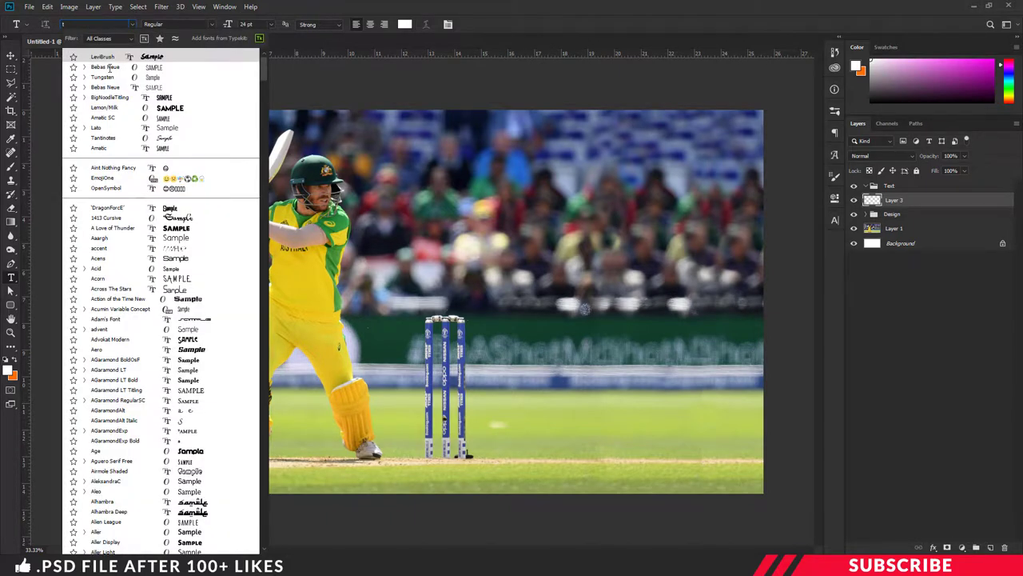
type("ung")
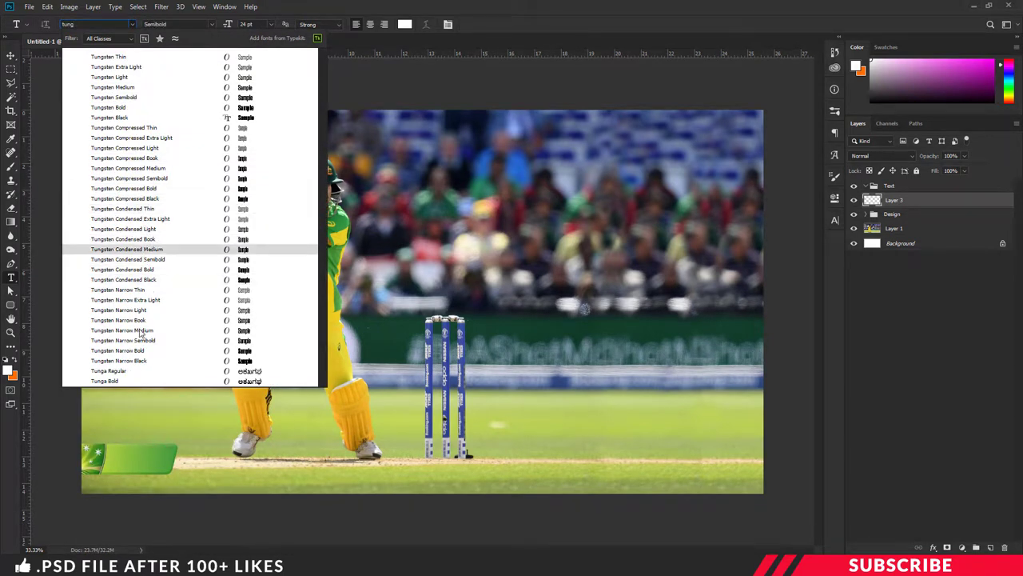
key("Return")
left_click(132, 24)
left_click(214, 25)
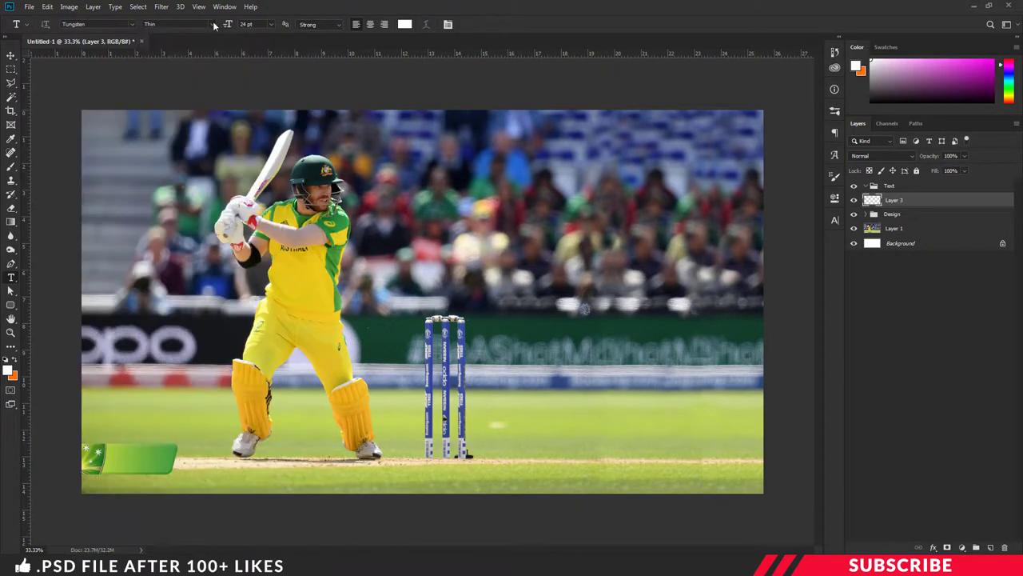
key("Down")
key("Down")
key("Down")
key("Down")
key("Down")
type("7")
Type 'aus' on the green banner with All Caps and tracking 50.
left_click(130, 461)
key("ctrl+a")
type("aus")
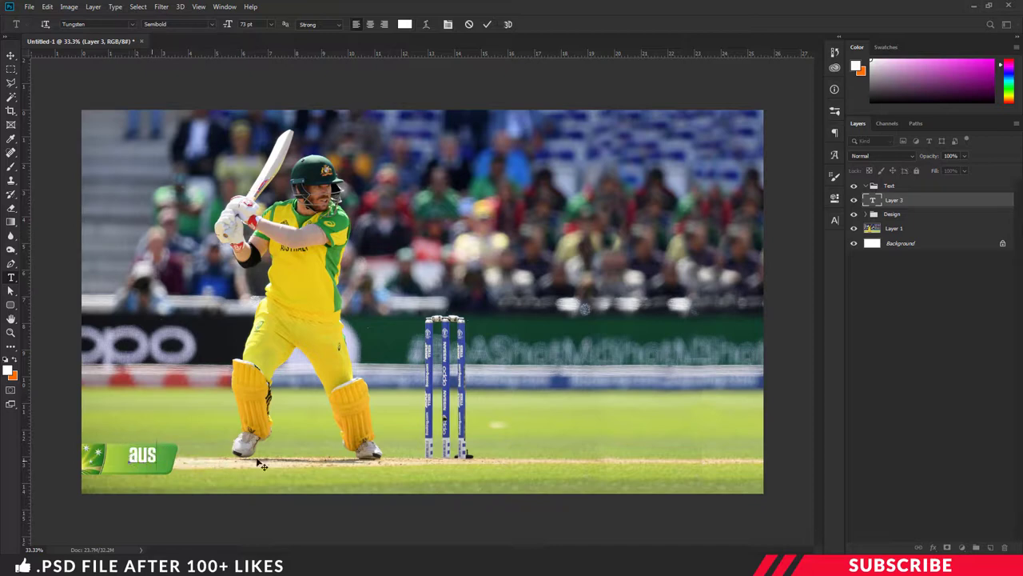
key("ctrl+a")
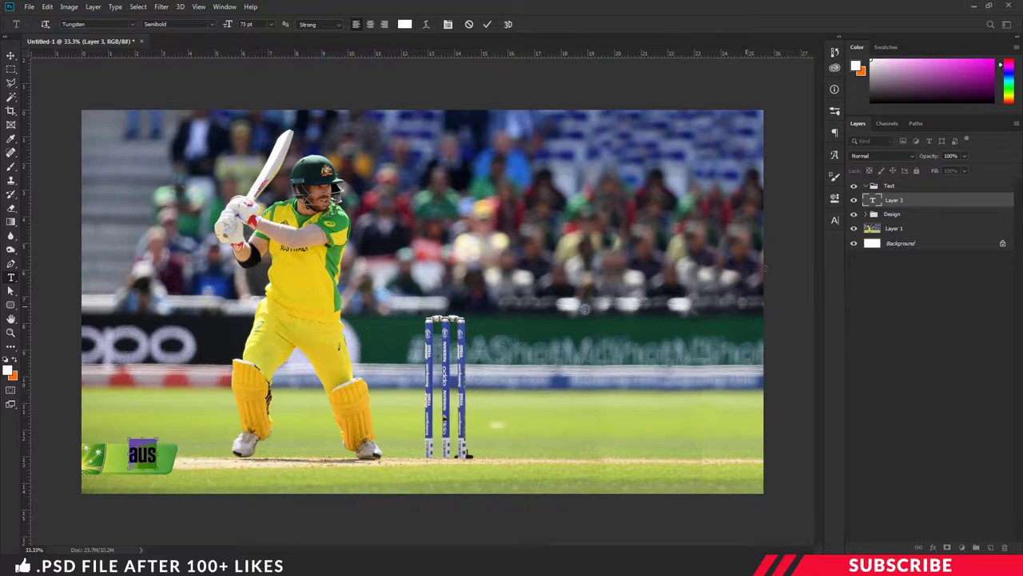
left_click(835, 219)
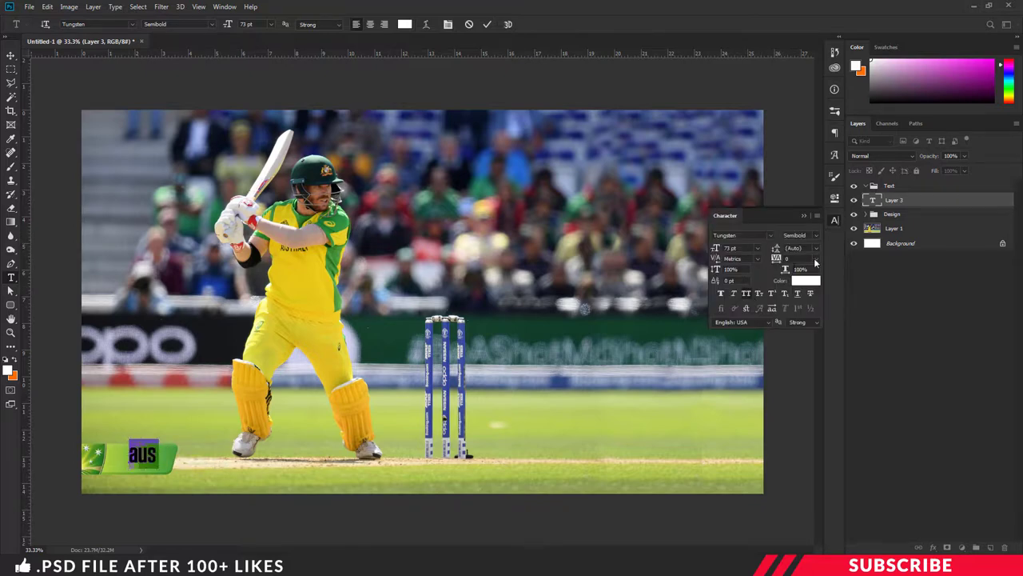
left_click(747, 295)
left_click(816, 258)
left_click(798, 362)
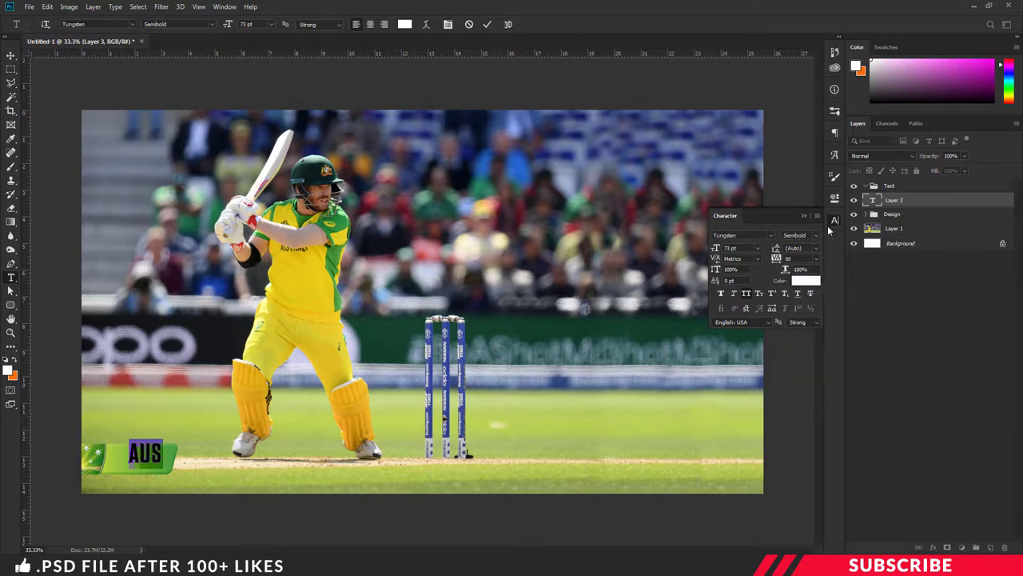
left_click(836, 219)
left_click(149, 452)
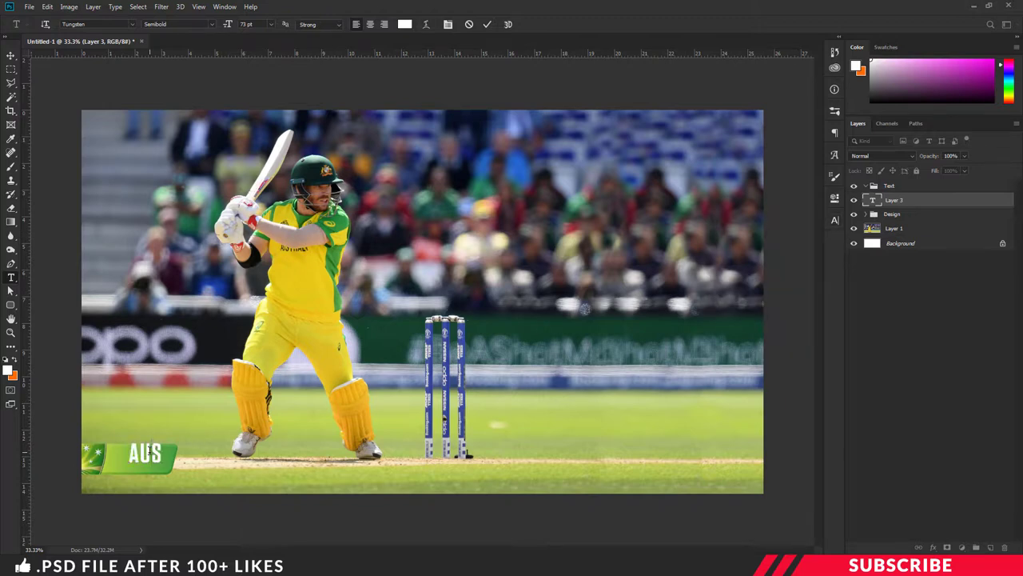
key("ctrl+Return")
Position the AUS lettering slightly left and down, then nudge it a few pixels right.
key("v")
left_click_drag(162, 458, 147, 463)
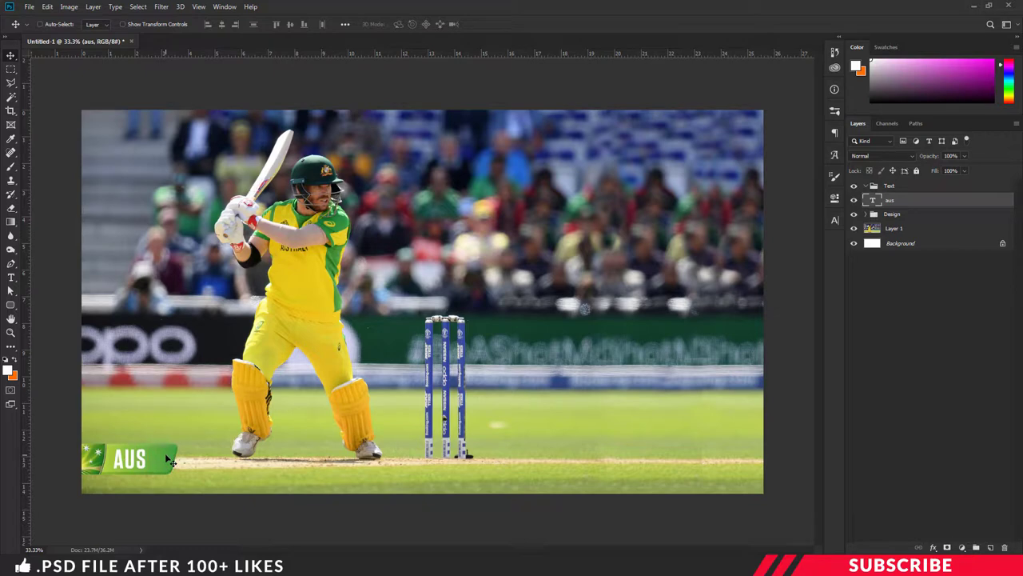
key("Right")
key("Right")
key("Right")
key("Right")
key("Right")
key("Right")
key("Right")
key("Right")
key("Right")
key("Right")
key("Right")
key("Right")
key("Right")
key("Right")
key("Right")
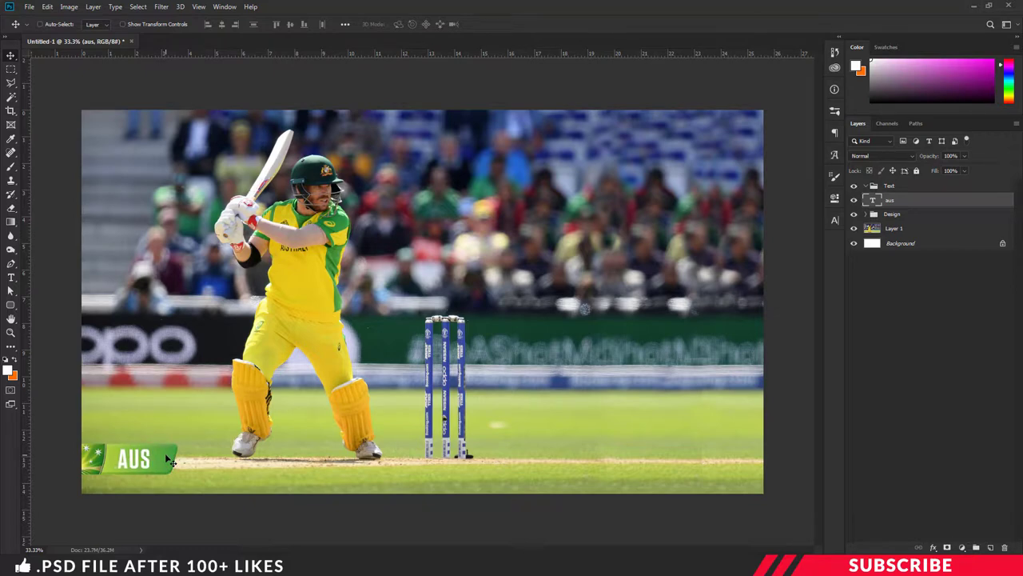
key("Right")
key("Right")
key("Right")
key("Right")
key("Right")
key("Right")
key("Right")
key("Right")
key("Right")
key("Right")
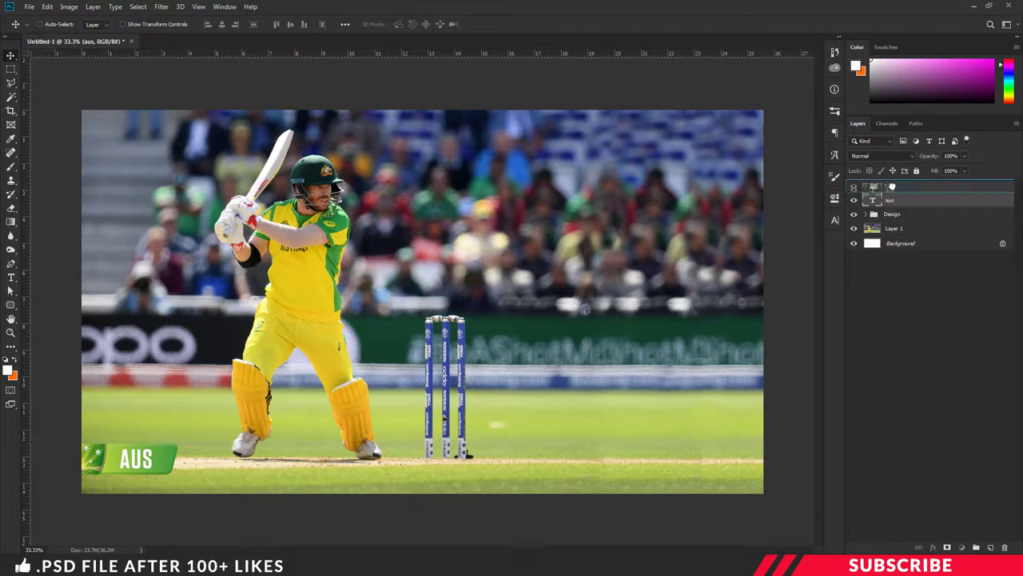
Add a new empty layer above the Design group and rename it Score.
left_click(865, 185)
left_click(907, 214)
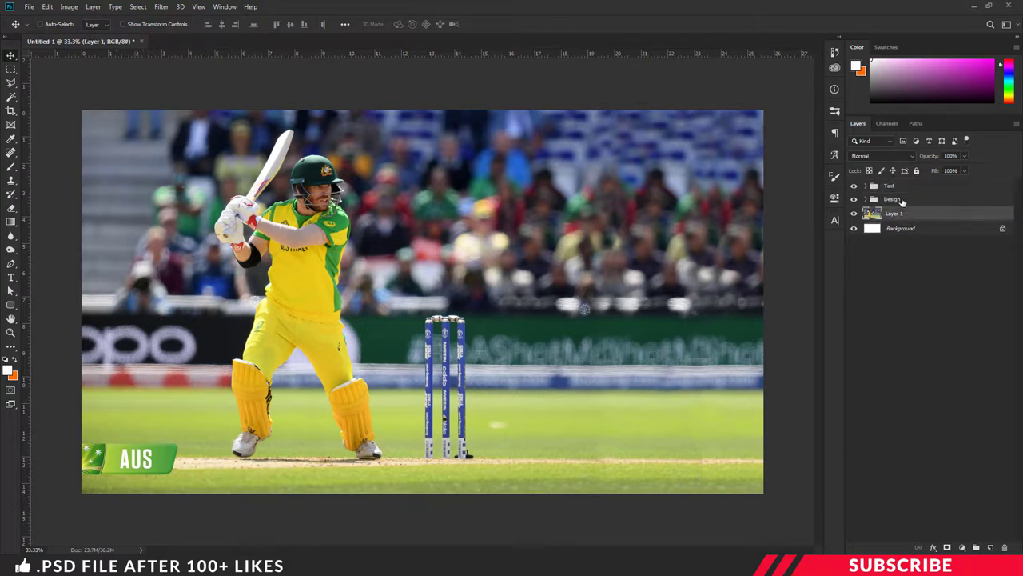
left_click(902, 201)
left_click(991, 547)
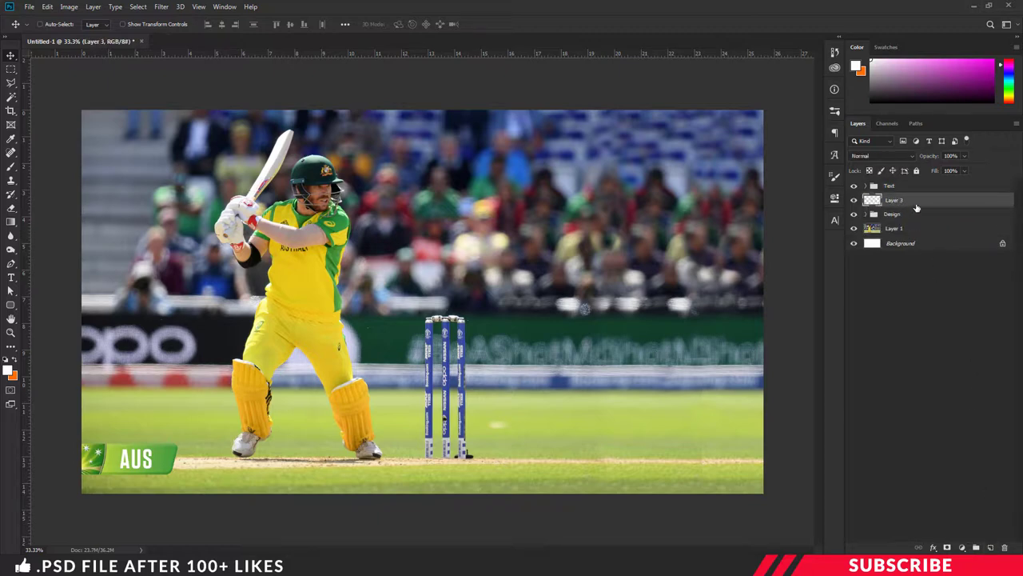
left_click_drag(913, 206, 912, 228)
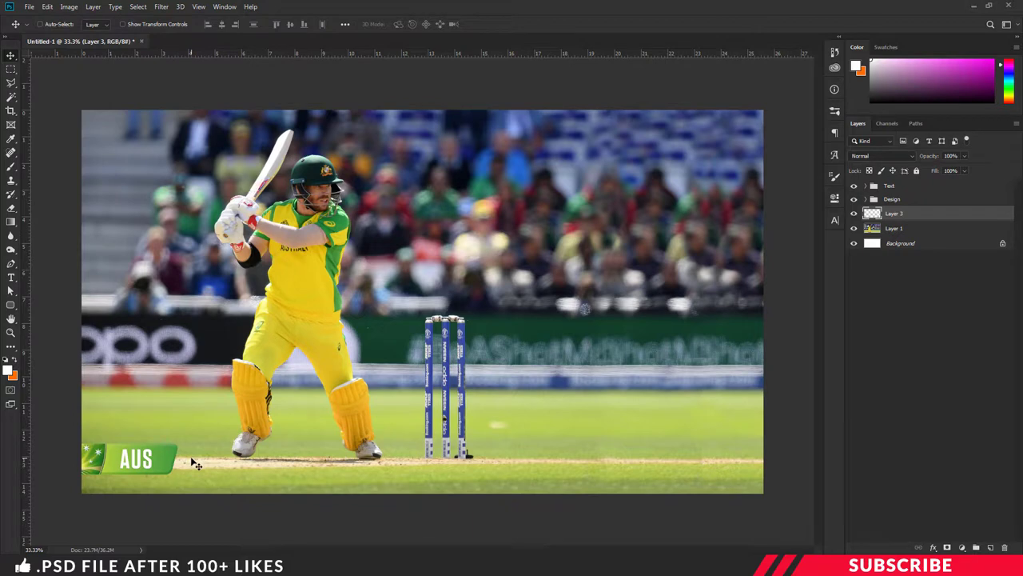
double_click(901, 215)
type("Score")
key("Return")
left_click(10, 305)
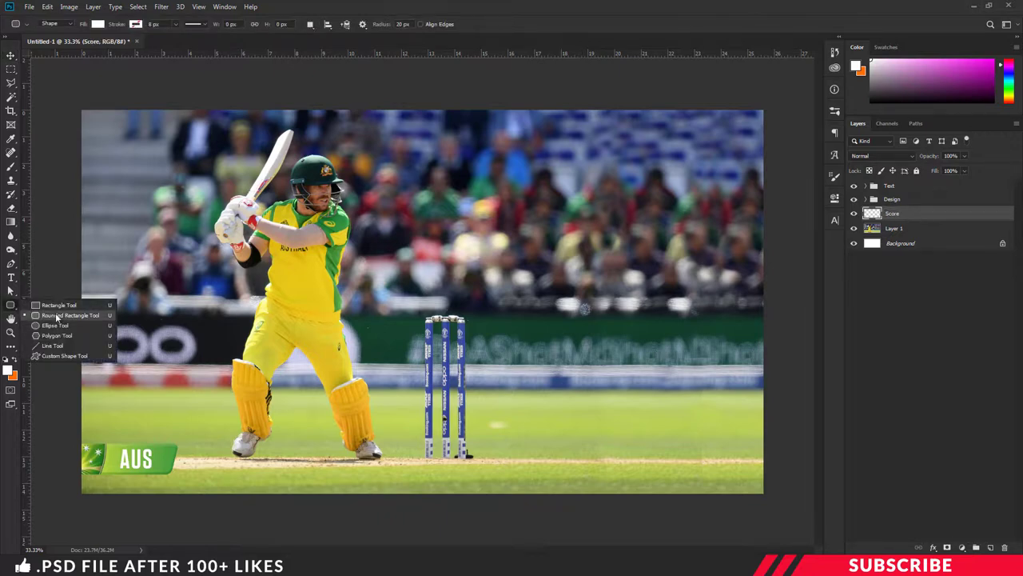
Set the foreground colour to black (000000) for rounded rectangles.
left_click(56, 316)
left_click(8, 372)
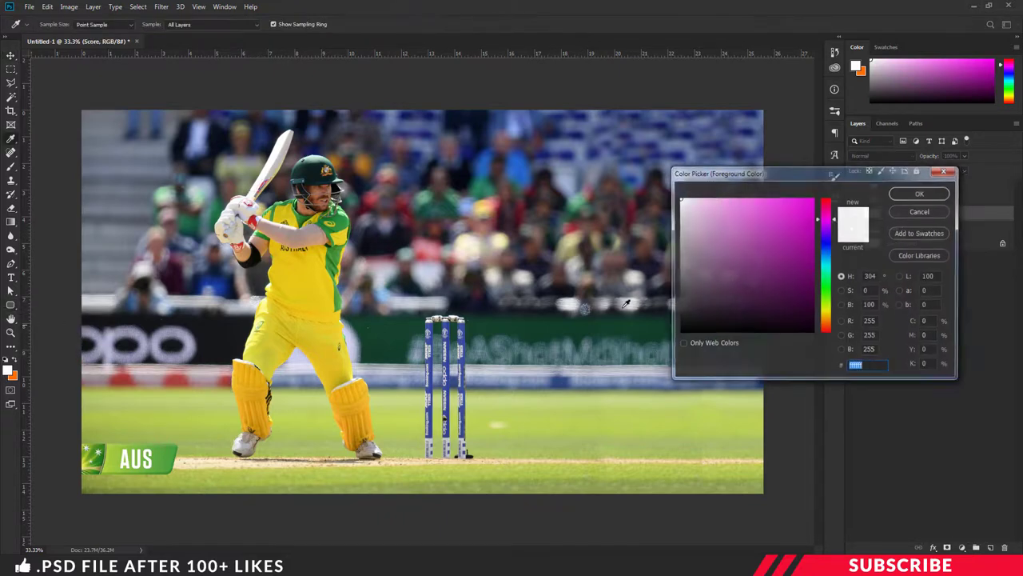
type("000000")
left_click(905, 197)
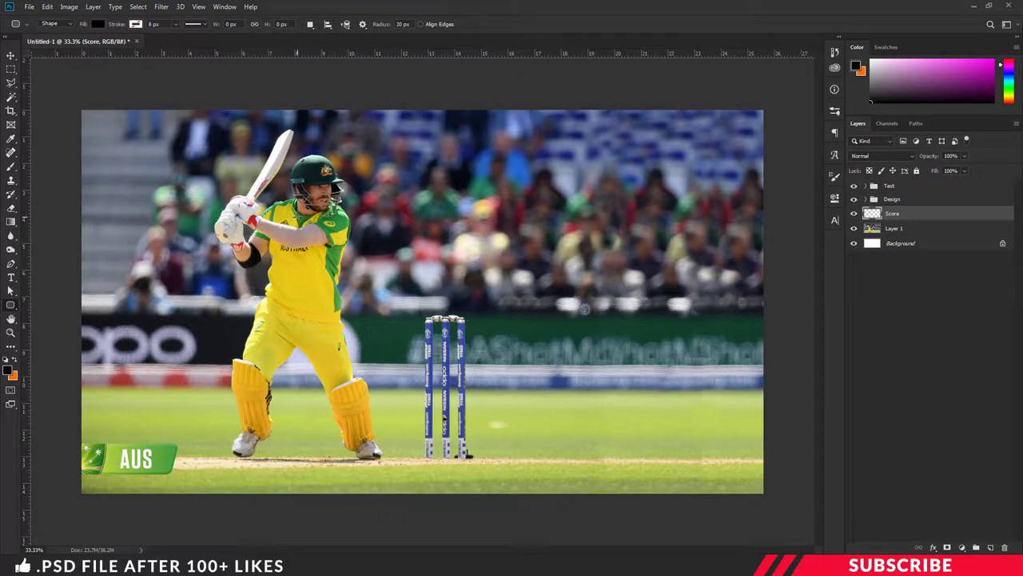
Create a 451 × 150 px rounded rectangle with 20 px corner radii.
right_click(11, 304)
left_click(56, 316)
left_click(584, 309)
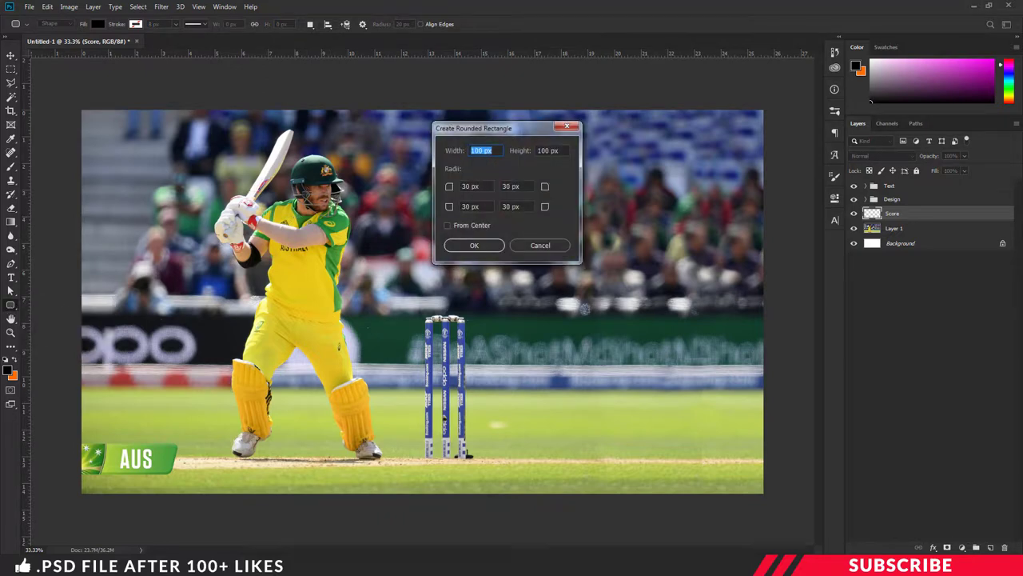
type("451")
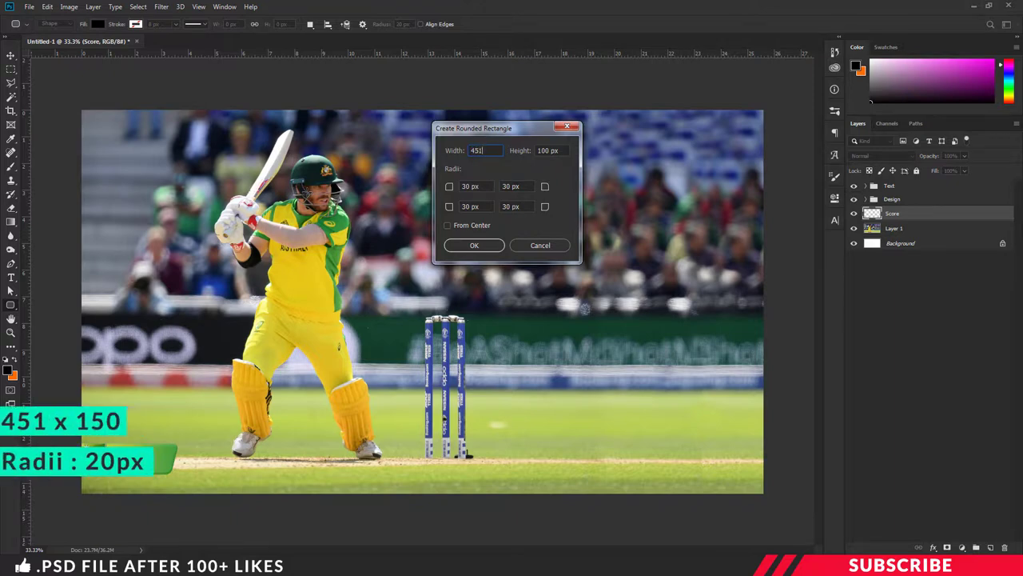
key("Tab")
type("15")
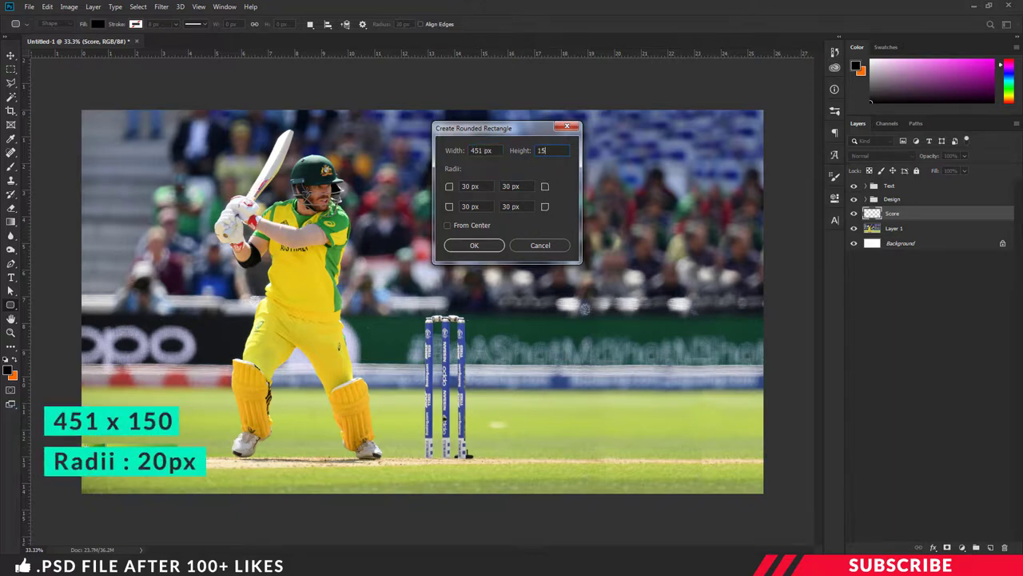
type("0")
key("Tab")
type("20")
key("Tab")
type("20")
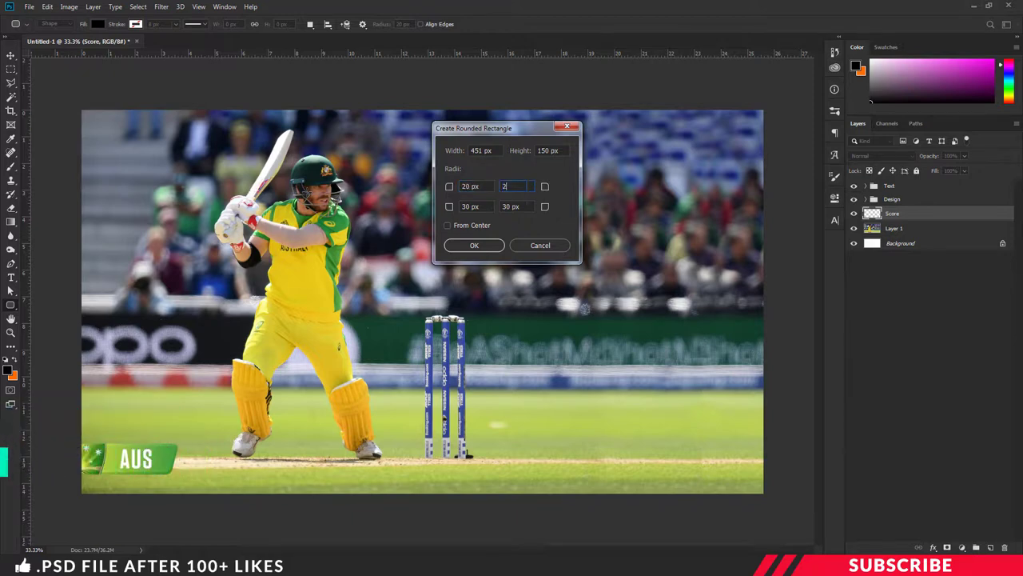
key("Tab")
type("20")
key("Tab")
type("20")
key("Return")
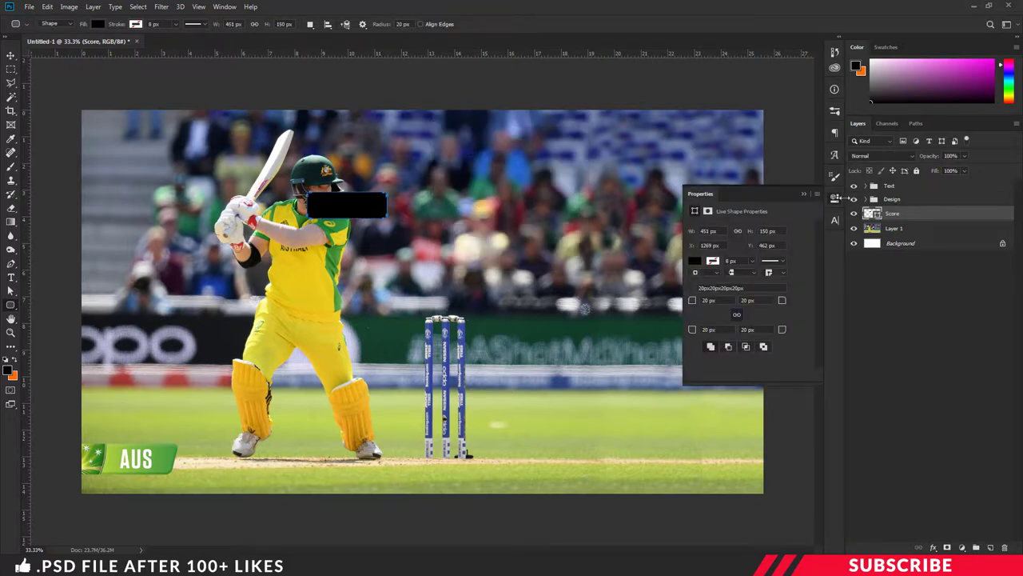
left_click(836, 200)
Move the black bar next to the green AUS banner and align it with Free Transform nudges.
key("v")
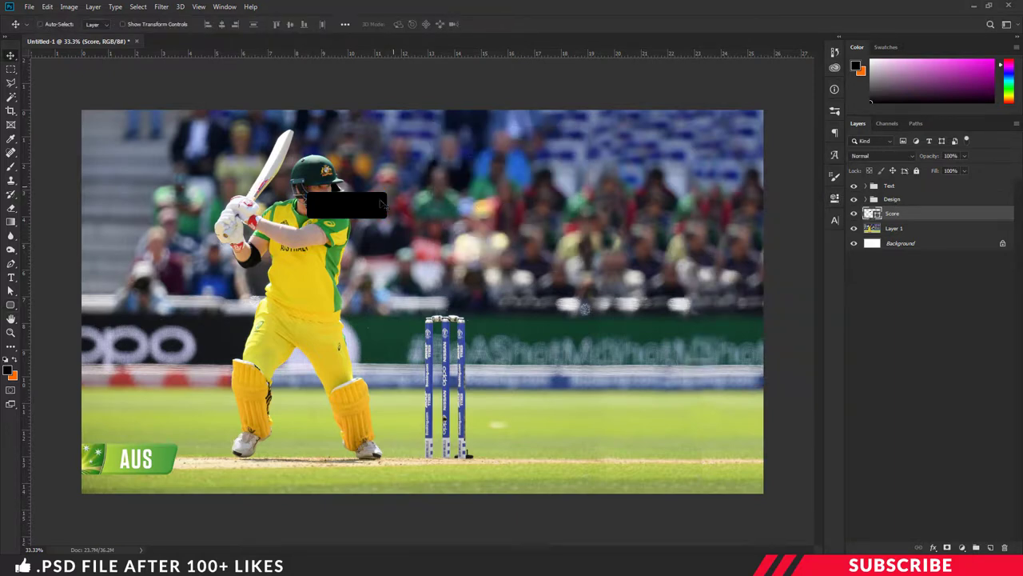
left_click_drag(384, 206, 227, 461)
key("ctrl+t")
key("ctrl+plus")
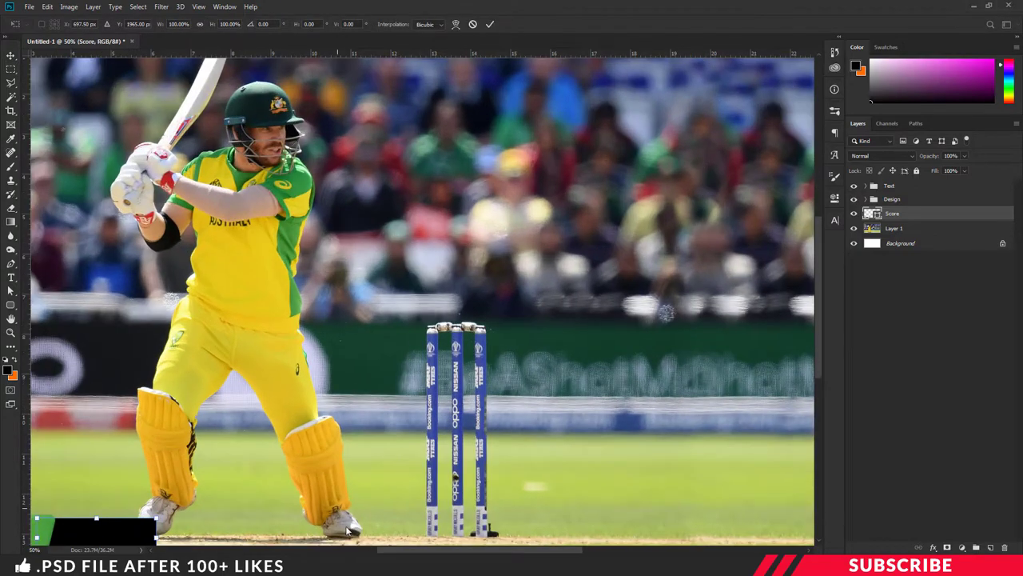
scroll(336, 432, "down", 5)
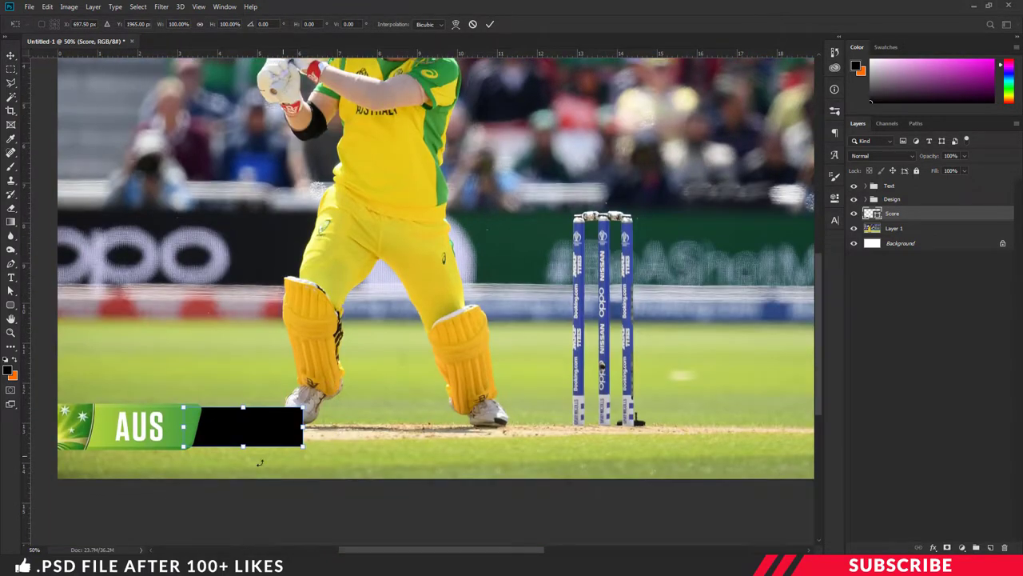
key("ctrl+plus")
left_click_drag(385, 550, 370, 550)
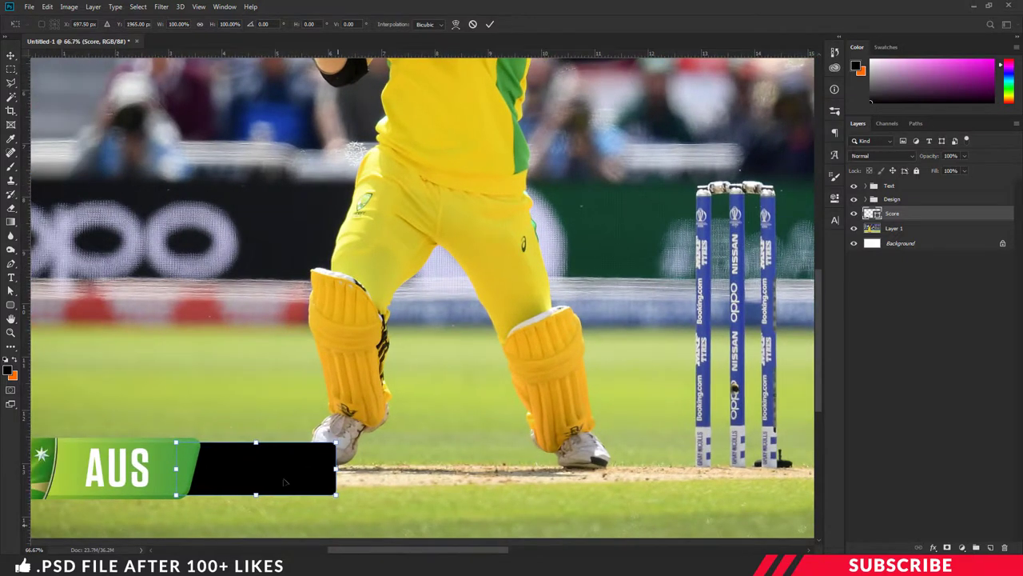
key("Left")
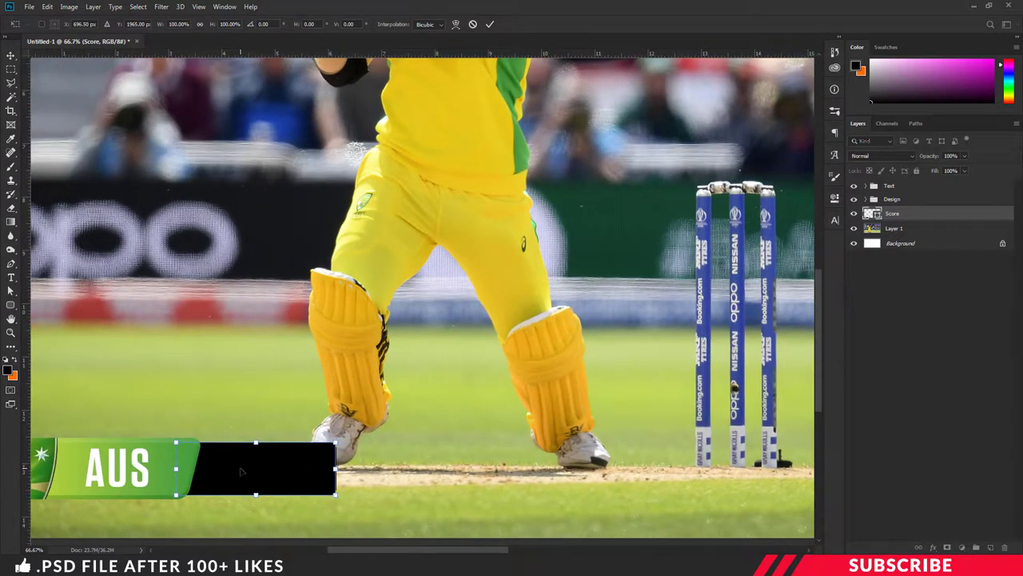
key("Return")
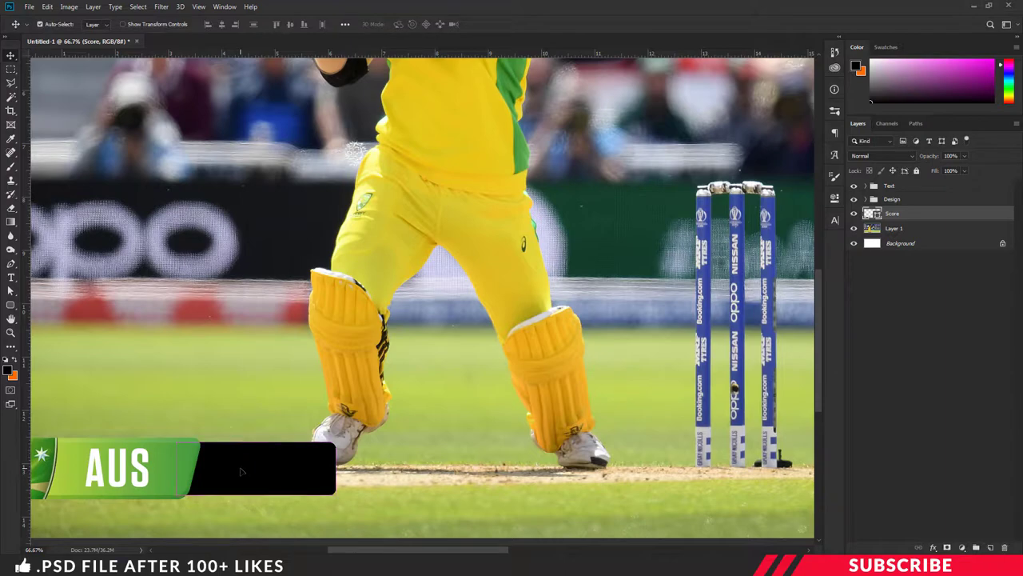
key("ctrl+minus")
key("ctrl+minus")
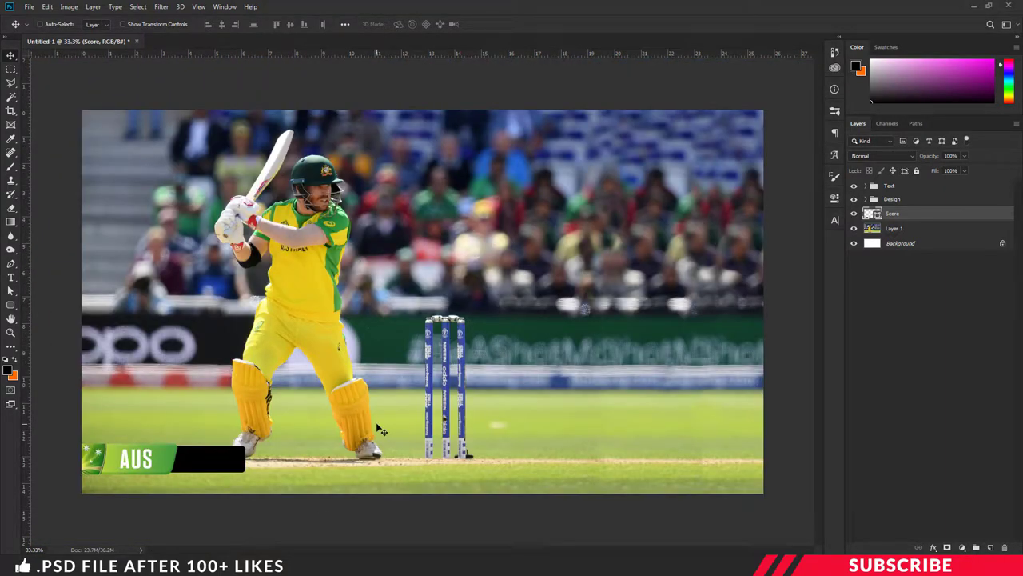
Add a Gradient Overlay to the Score layer starting from the Violet, Orange preset.
right_click(897, 217)
left_click(779, 118)
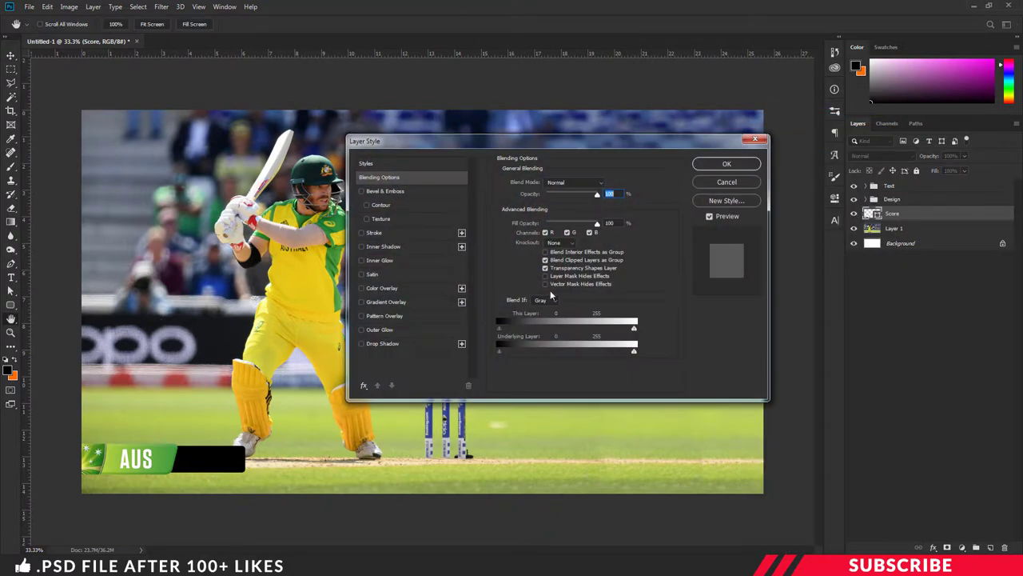
left_click(389, 302)
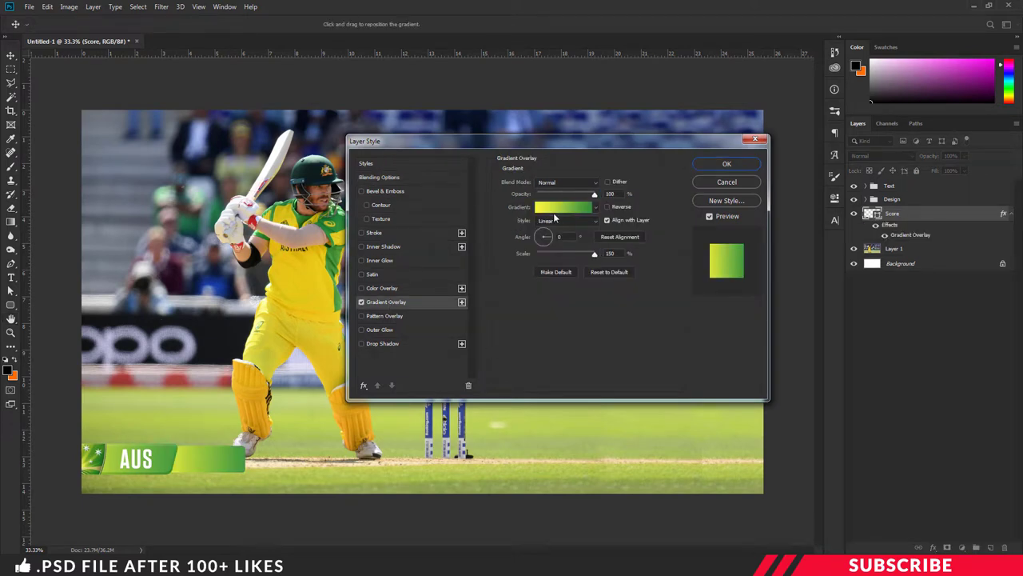
left_click(553, 209)
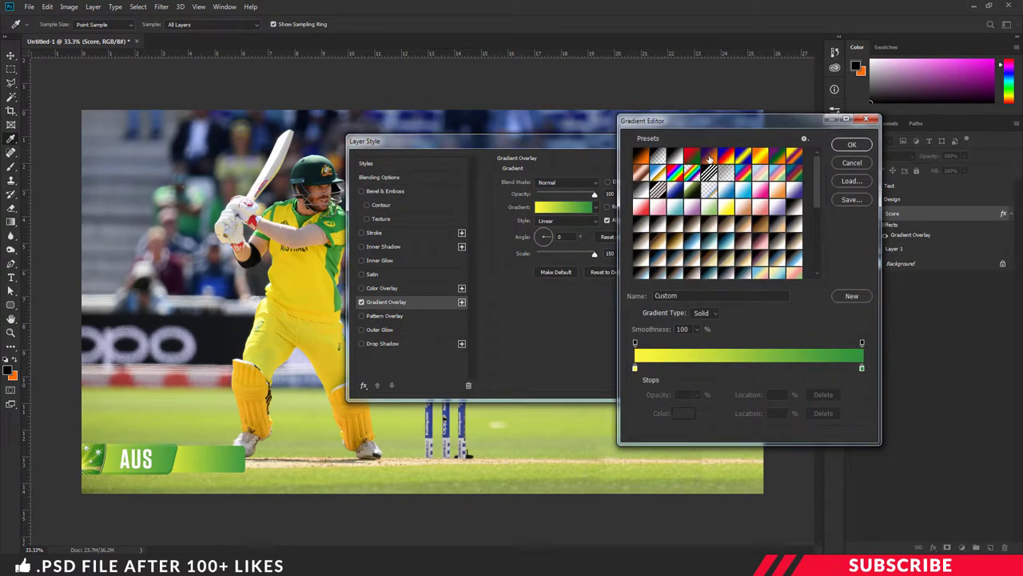
left_click(709, 160)
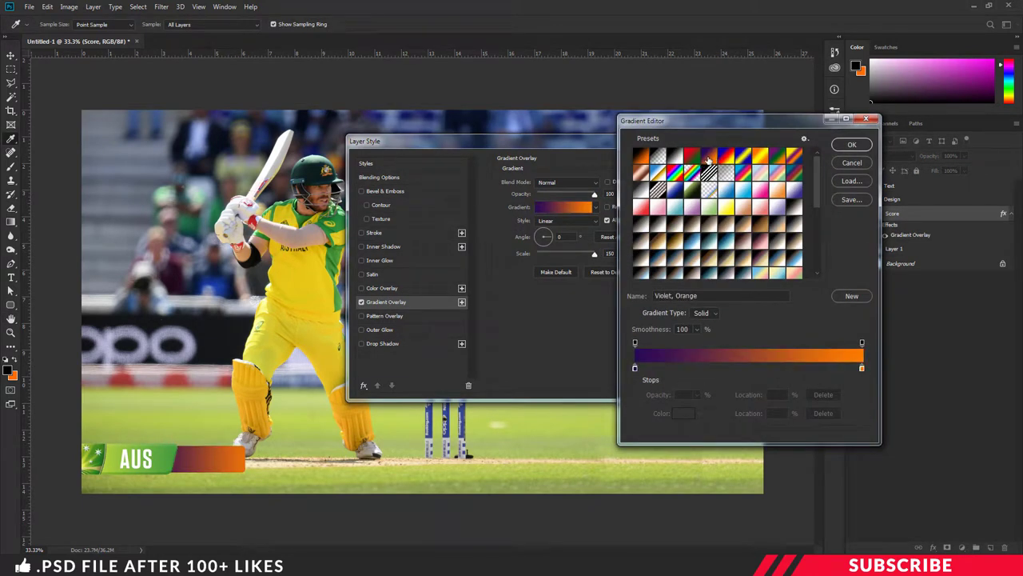
Set gradient stops to ffce23, ffff00 at 54%, and fad337.
left_click(634, 368)
left_click(681, 413)
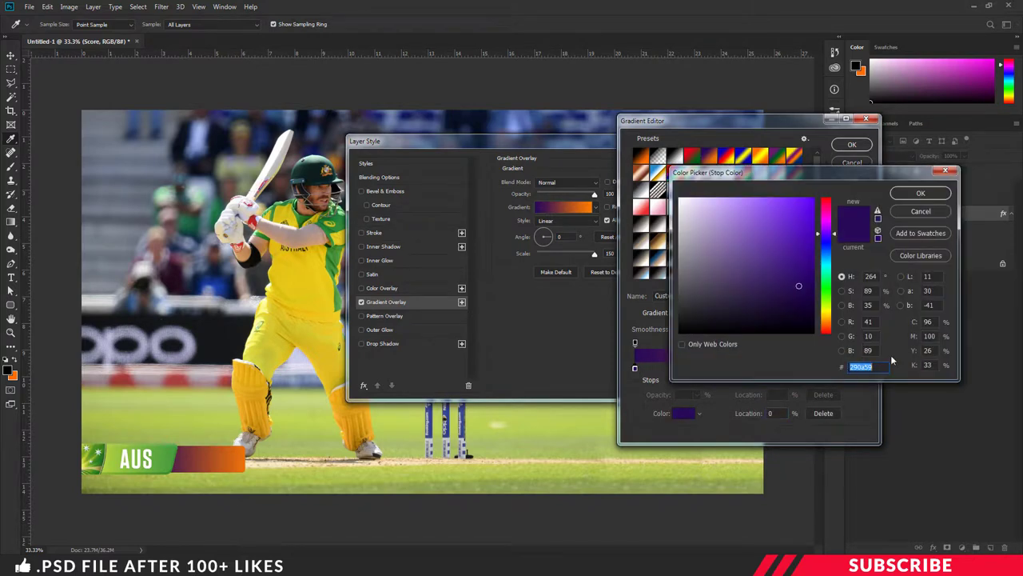
type("ffc")
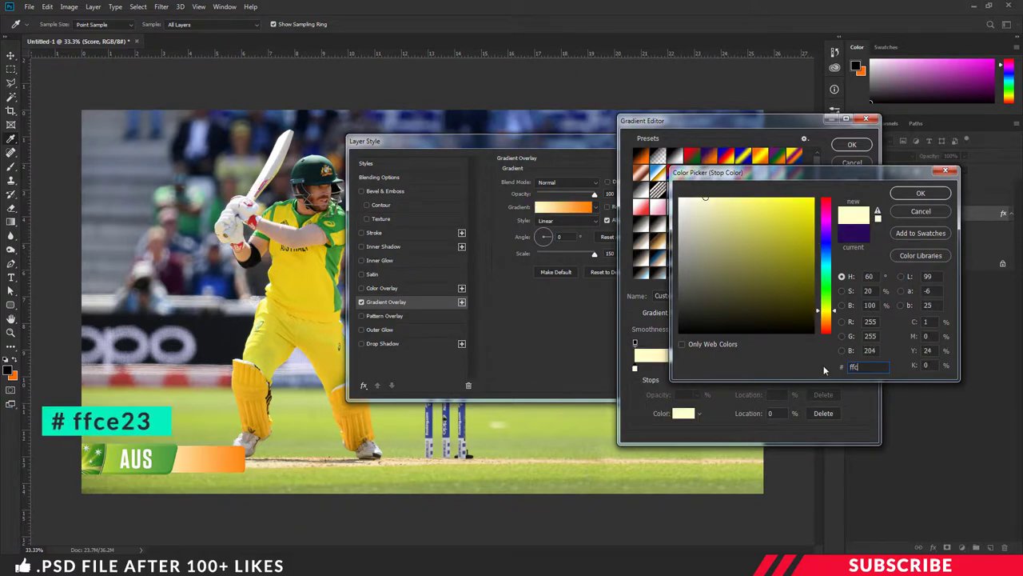
type("e23")
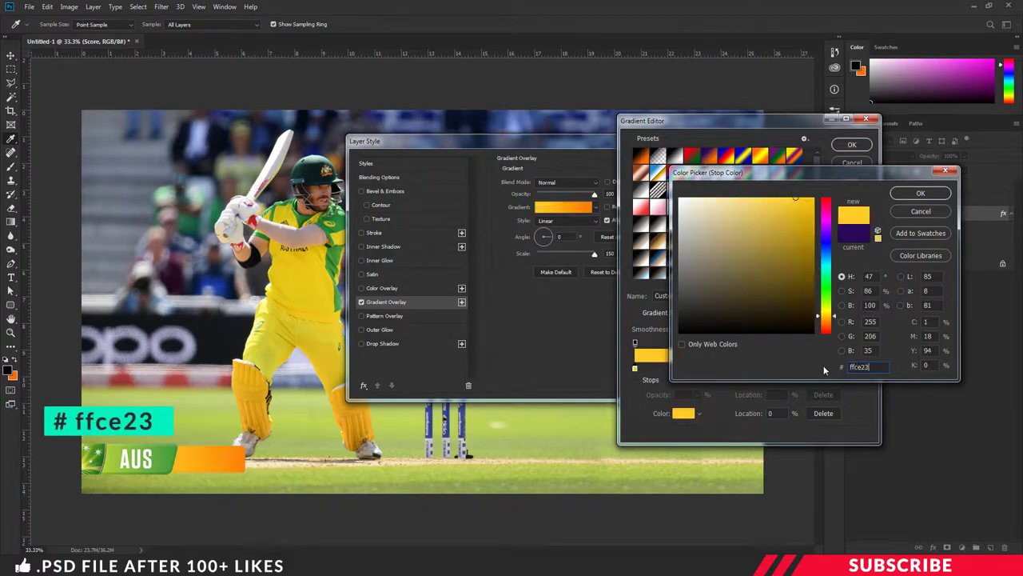
left_click(944, 197)
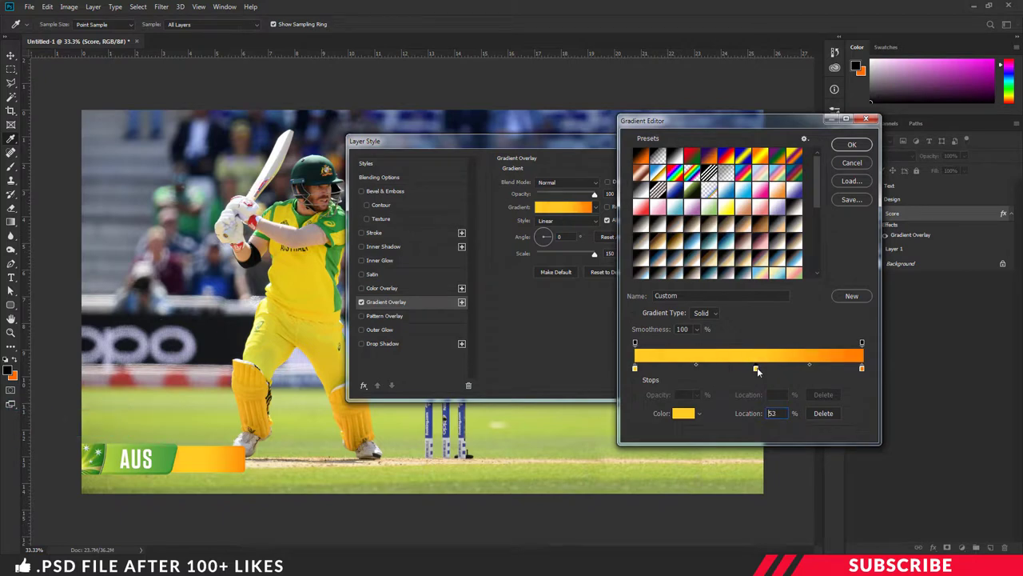
left_click(757, 368)
left_click(684, 413)
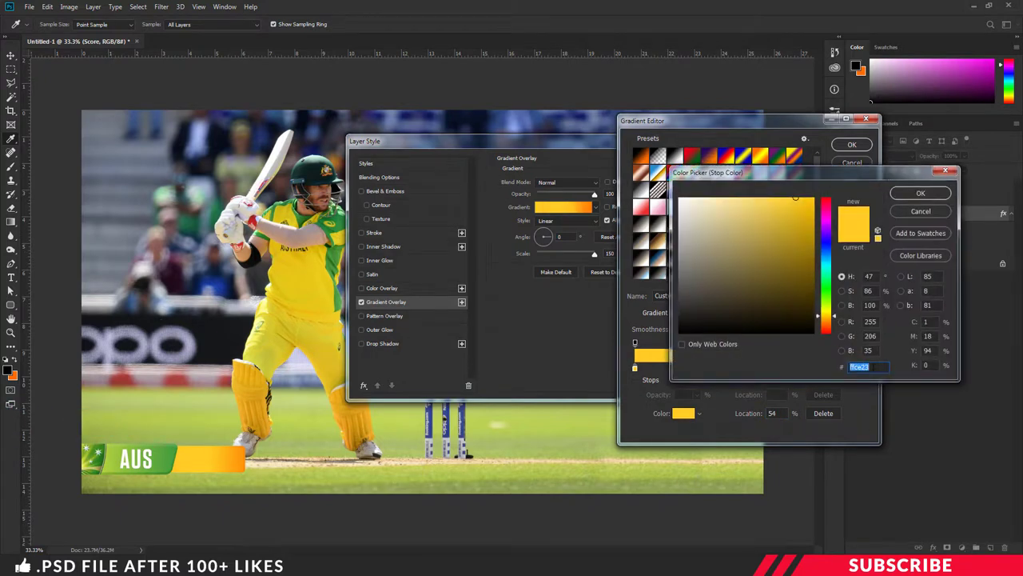
type("f")
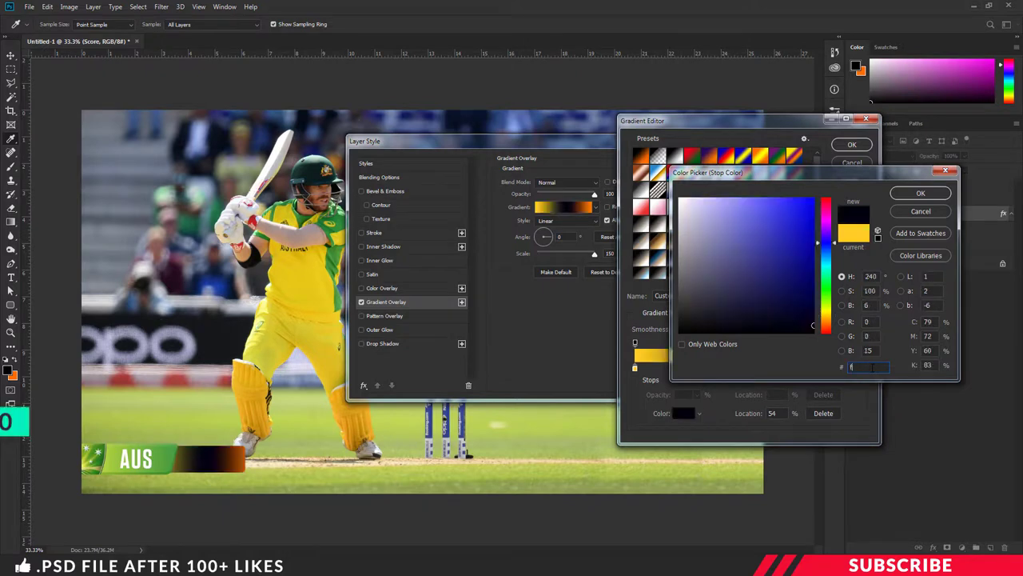
type("fff00")
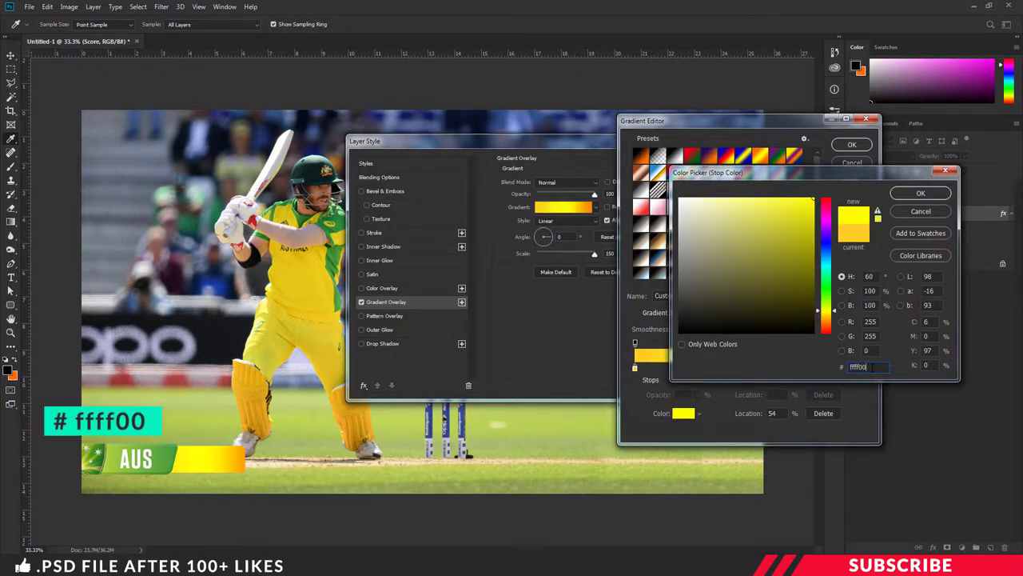
left_click(921, 193)
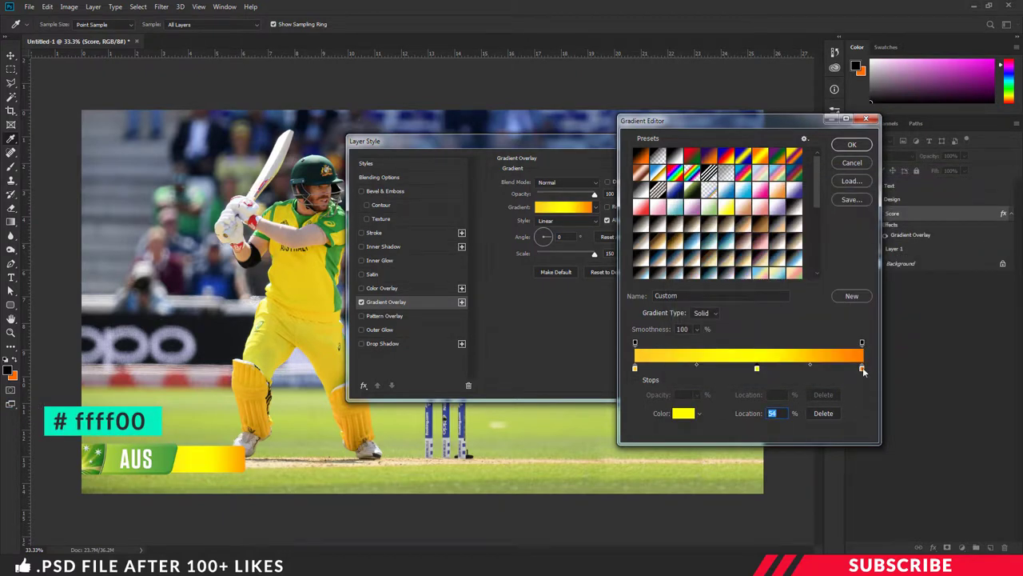
double_click(862, 367)
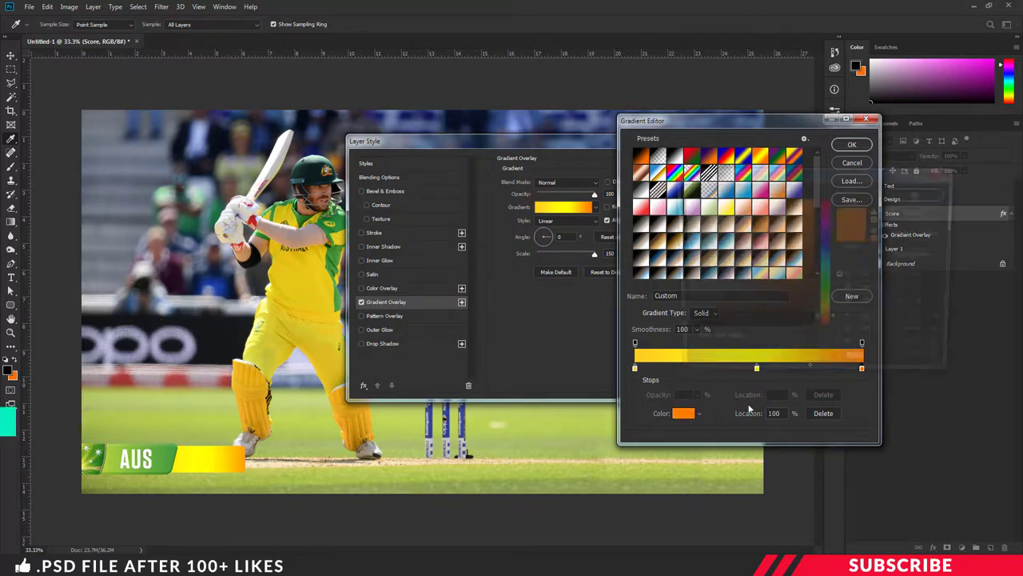
type("f")
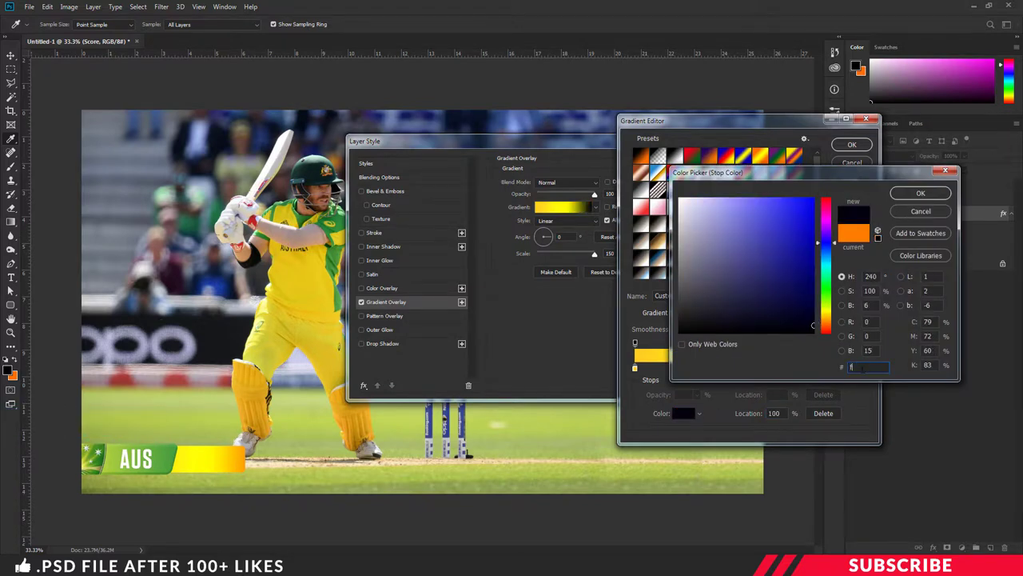
type("ad337")
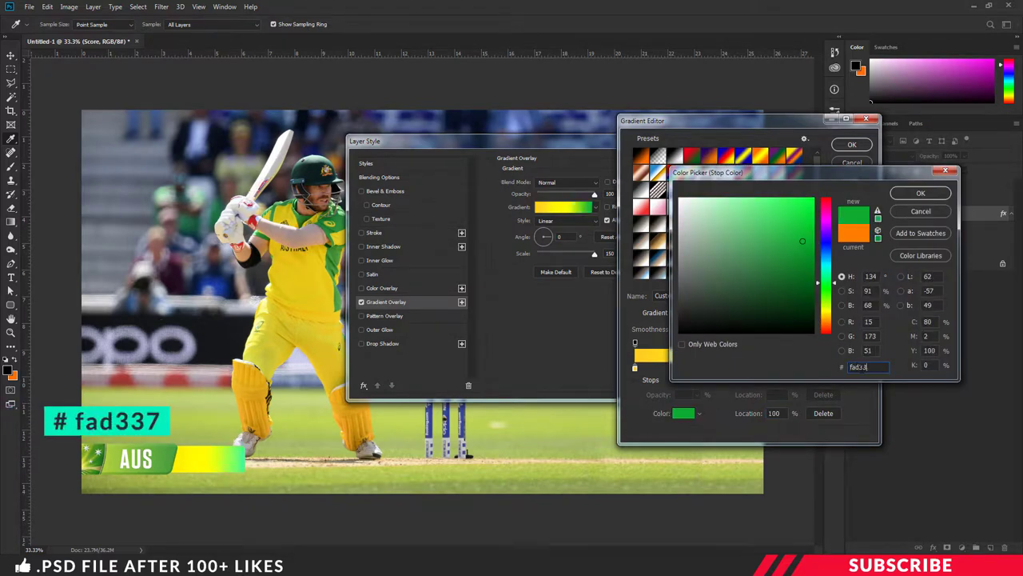
left_click(920, 194)
left_click(851, 144)
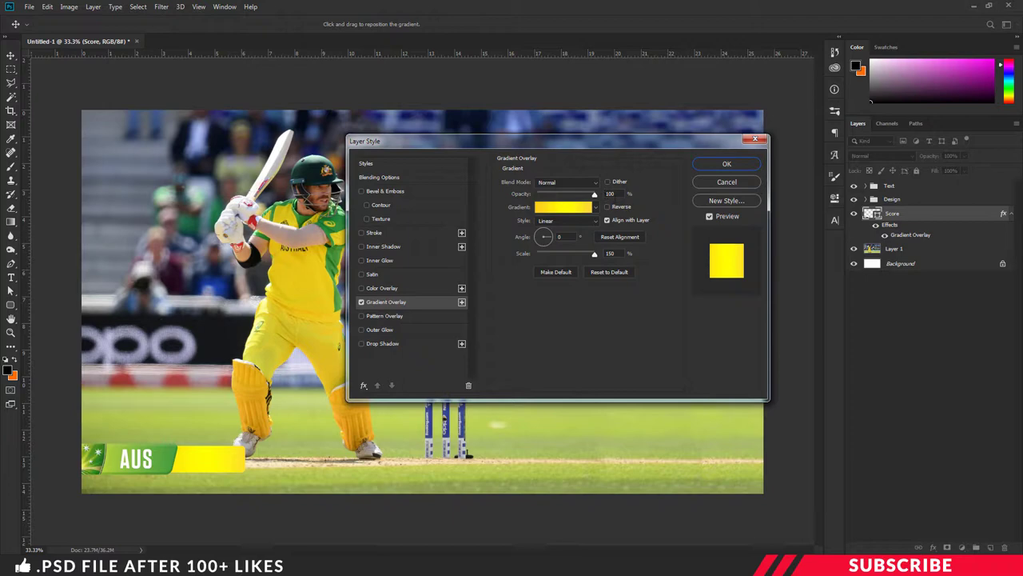
Reverse the gradient, set angle 90° and scale about 59%, and apply the style.
left_click(608, 207)
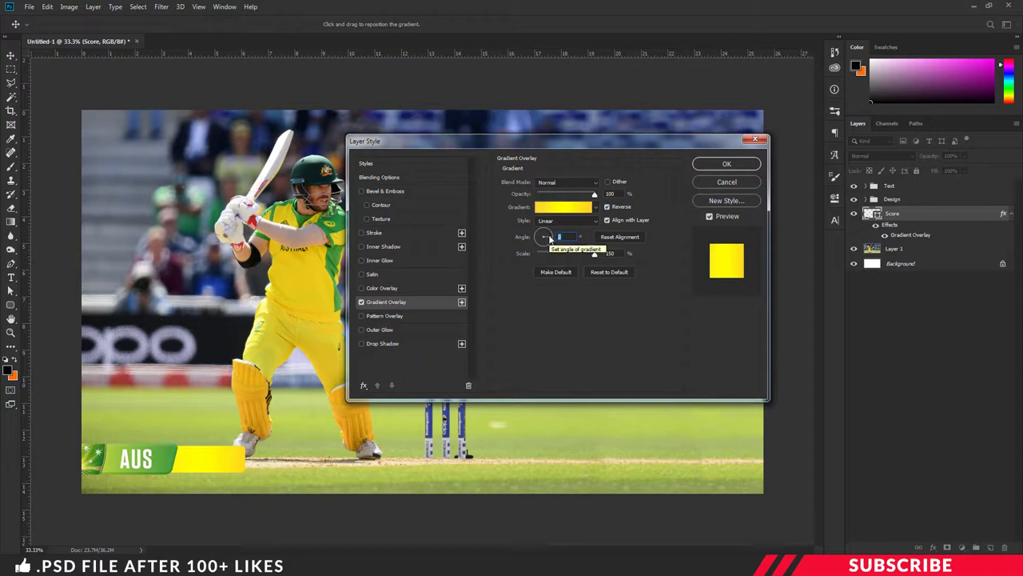
type("90")
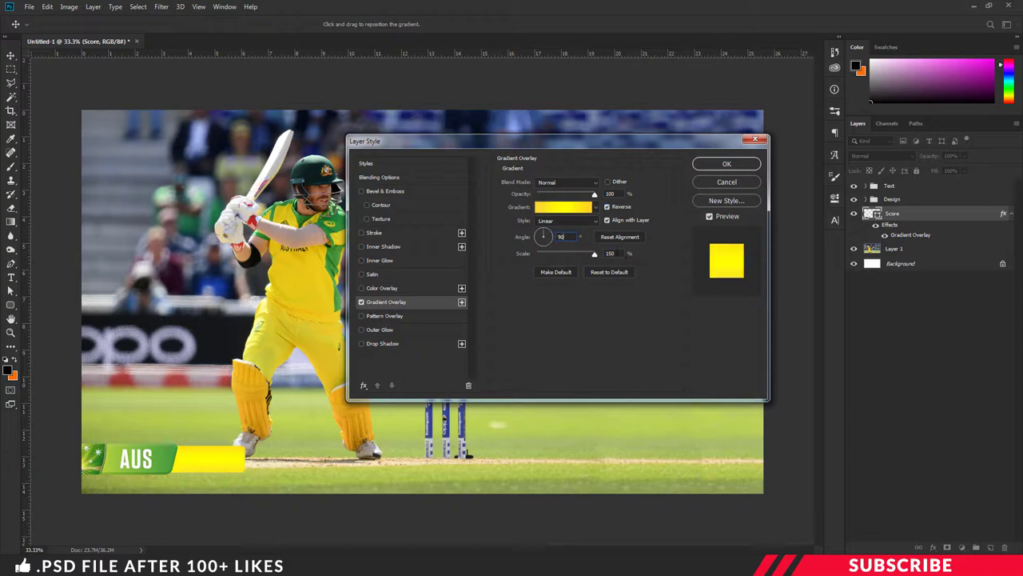
key("Tab")
type("55")
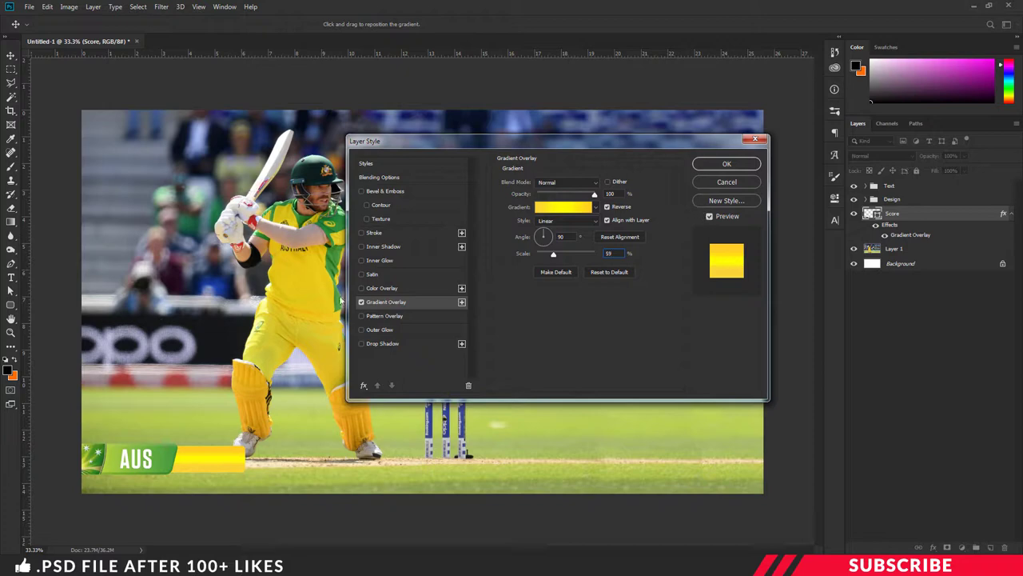
key("ctrl+a")
left_click(360, 302)
left_click(361, 303)
left_click(728, 165)
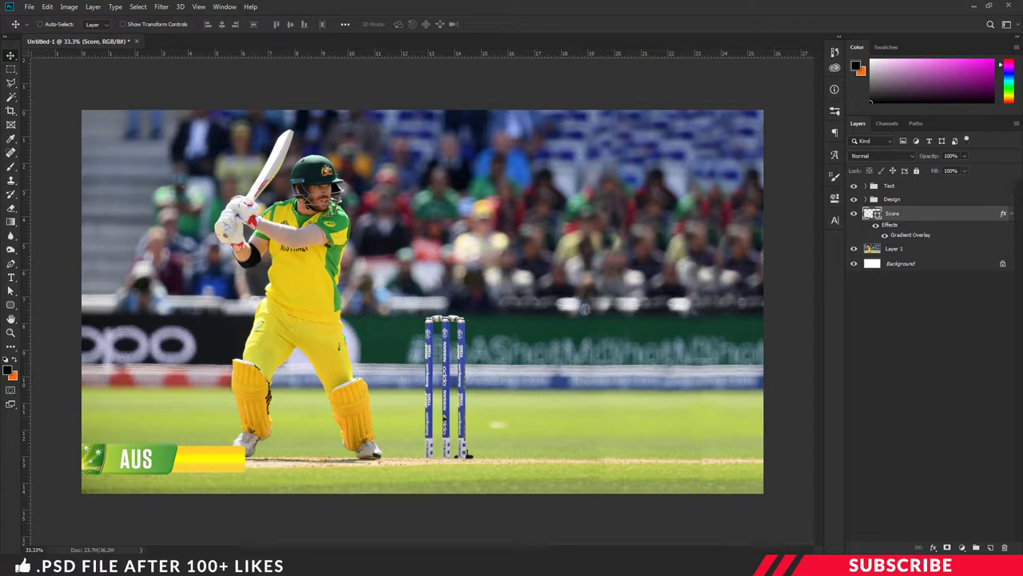
Add a new layer below Score and name it Power Play.
left_click(991, 548)
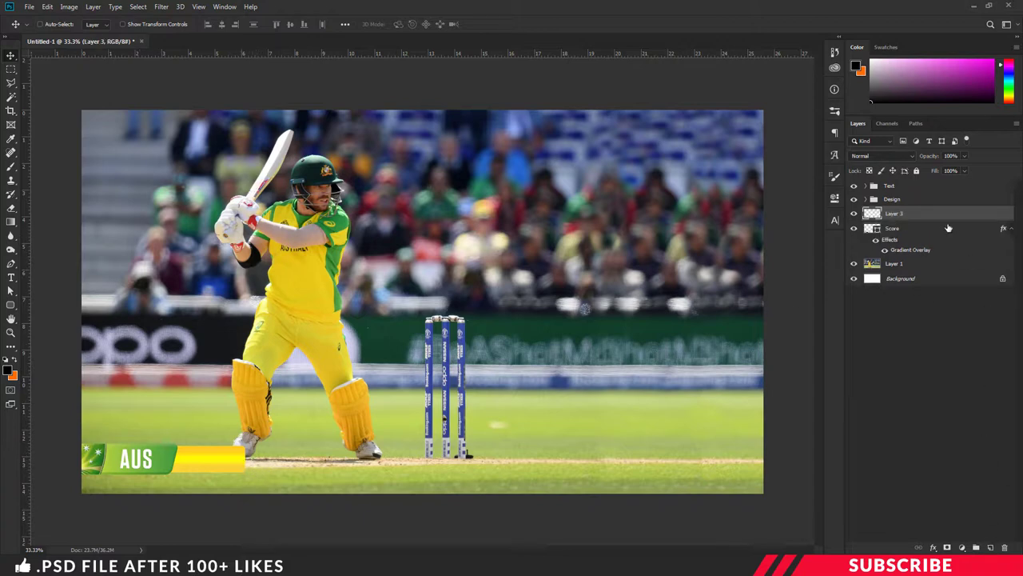
left_click_drag(937, 219, 935, 254)
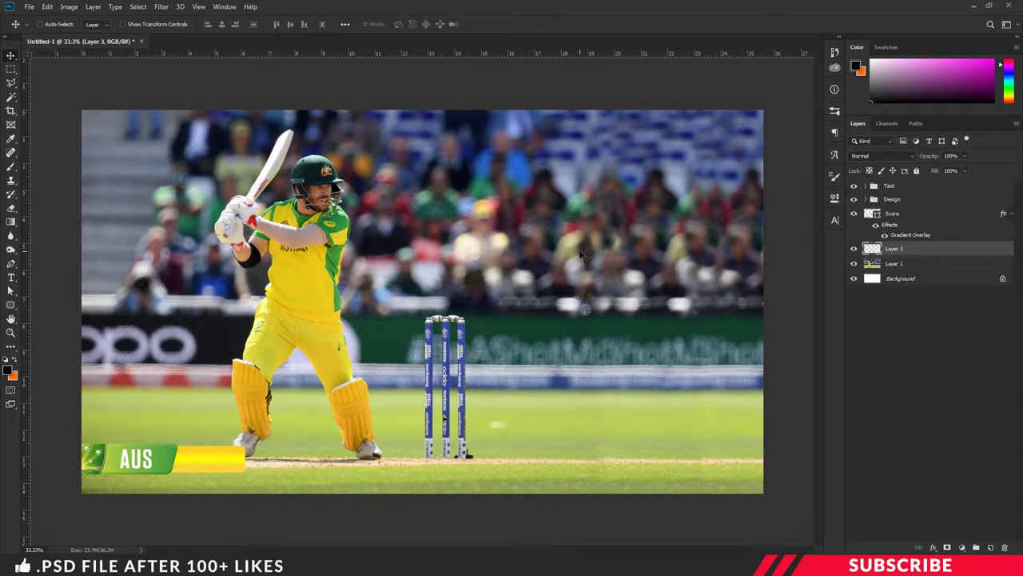
double_click(893, 249)
type("Play")
key("Return")
Create a 125 × 113 px rounded rectangle with 10 px corner radii.
key("u")
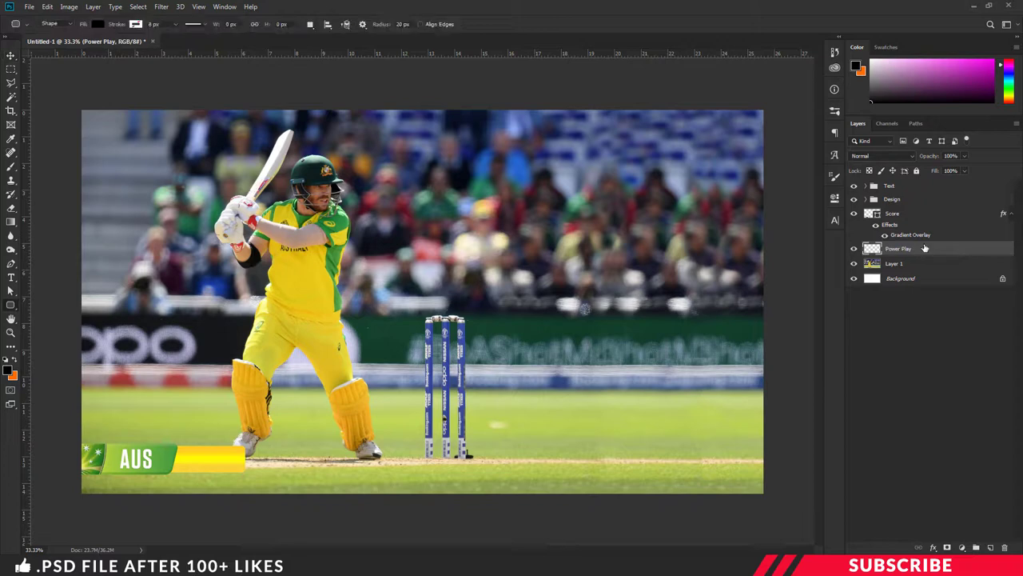
left_click(9, 306)
left_click(62, 319)
left_click(398, 203)
type("125")
key("Tab")
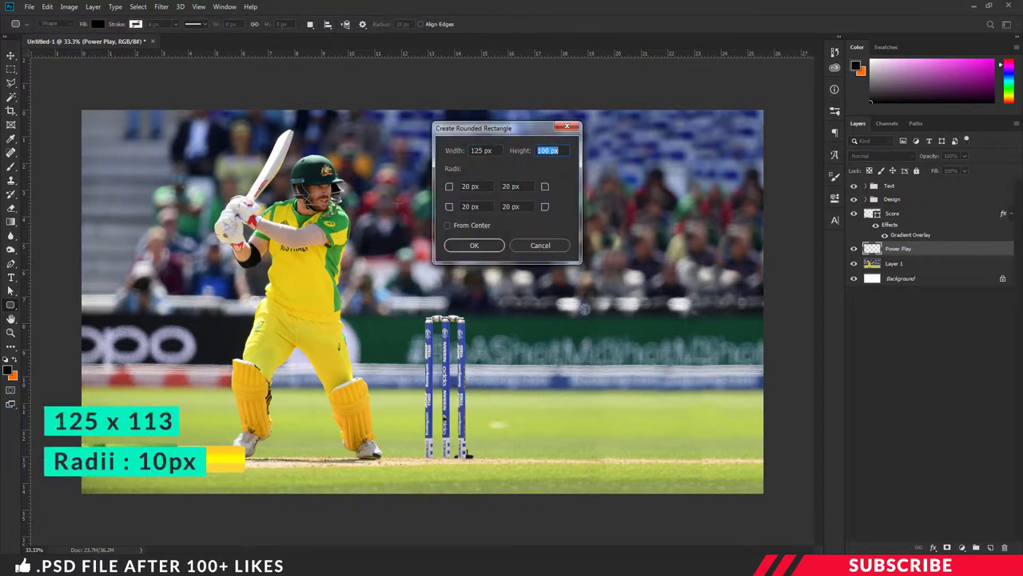
type("113")
key("Tab")
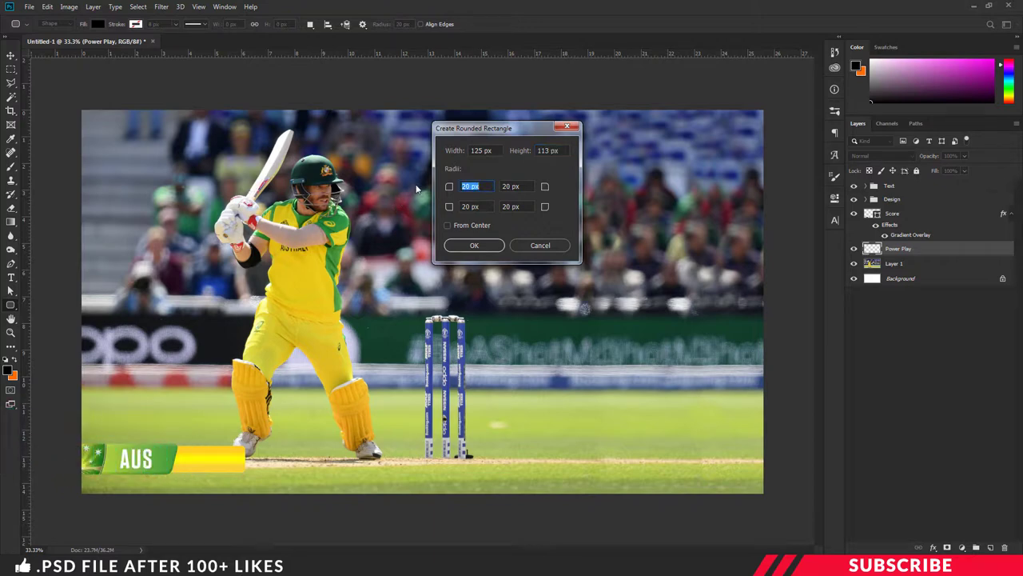
type("10")
key("Tab")
type("10")
key("Tab")
type("10")
key("Tab")
type("10")
left_click(488, 248)
key("Return")
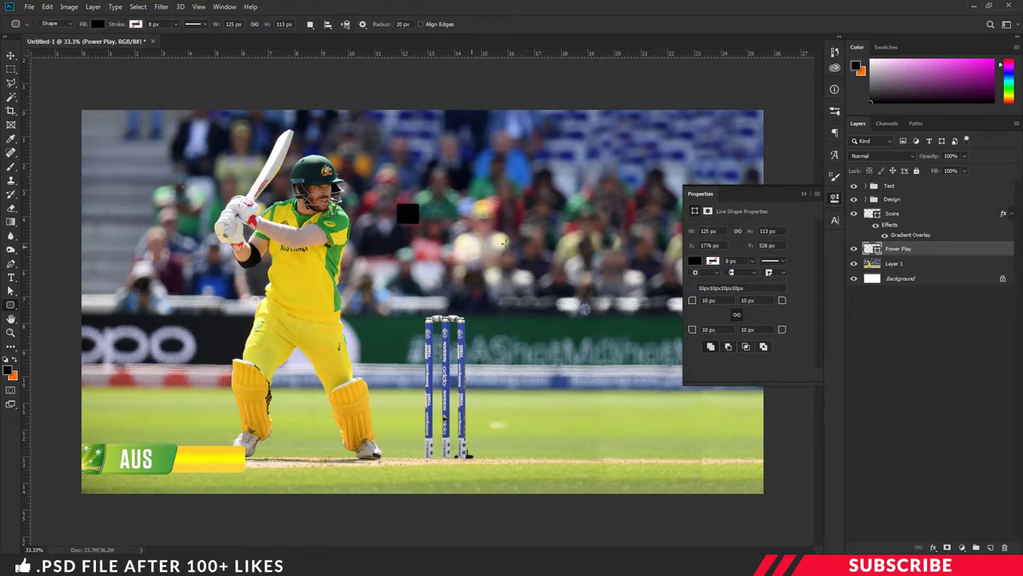
Butt the black square against the yellow bar's right end and widen it slightly.
key("ctrl+plus")
key("ctrl+minus")
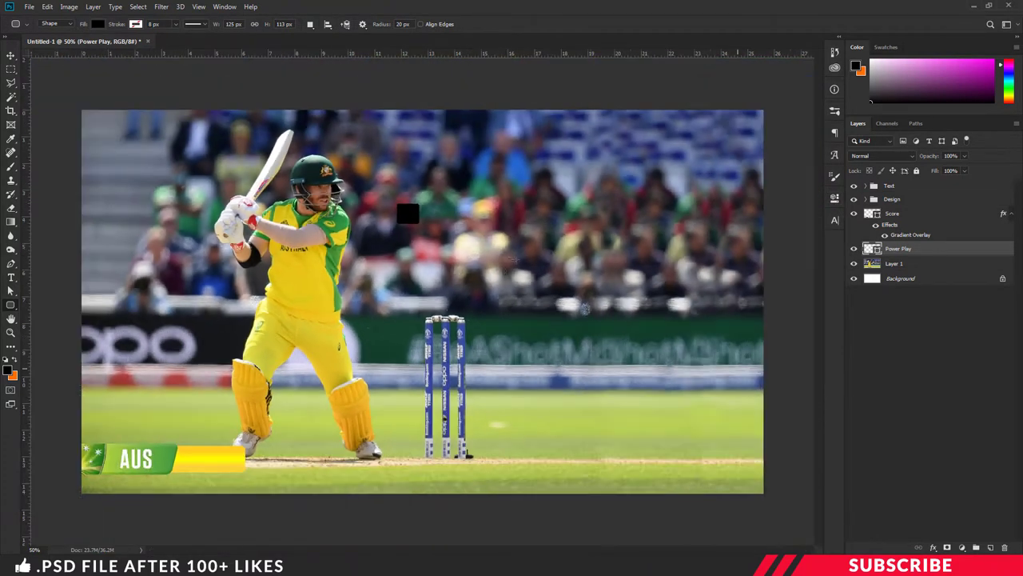
key("v")
left_click_drag(415, 218, 271, 453)
key("ctrl+plus")
scroll(316, 424, "down", 4)
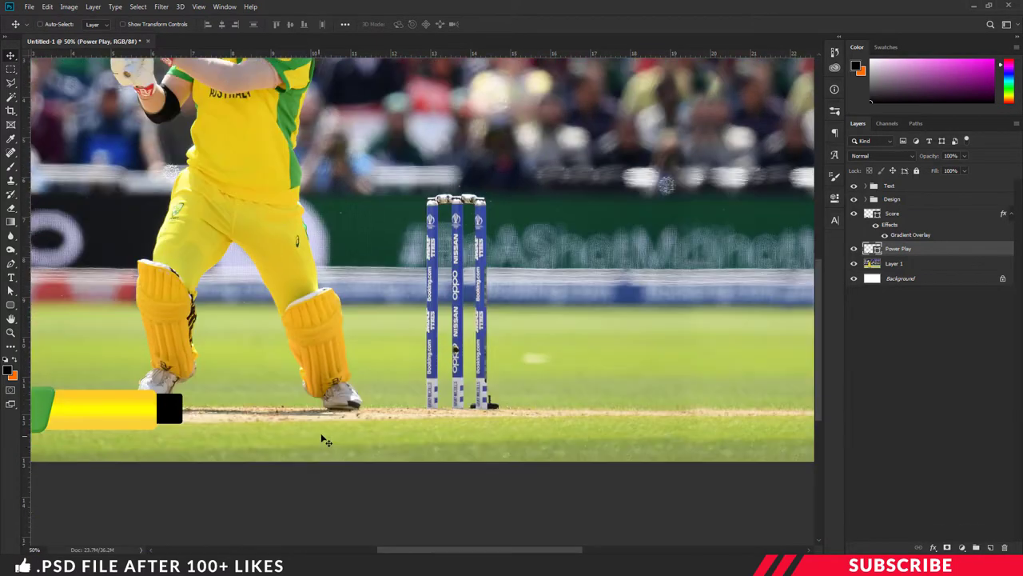
left_click_drag(403, 551, 373, 552)
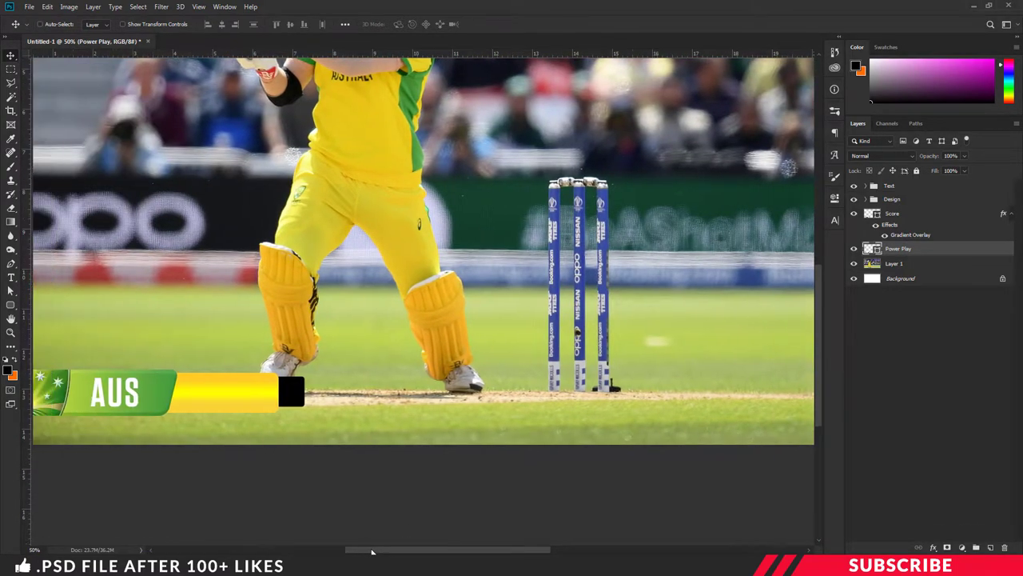
key("ctrl+plus")
left_click_drag(254, 432, 272, 426)
key("ctrl+t")
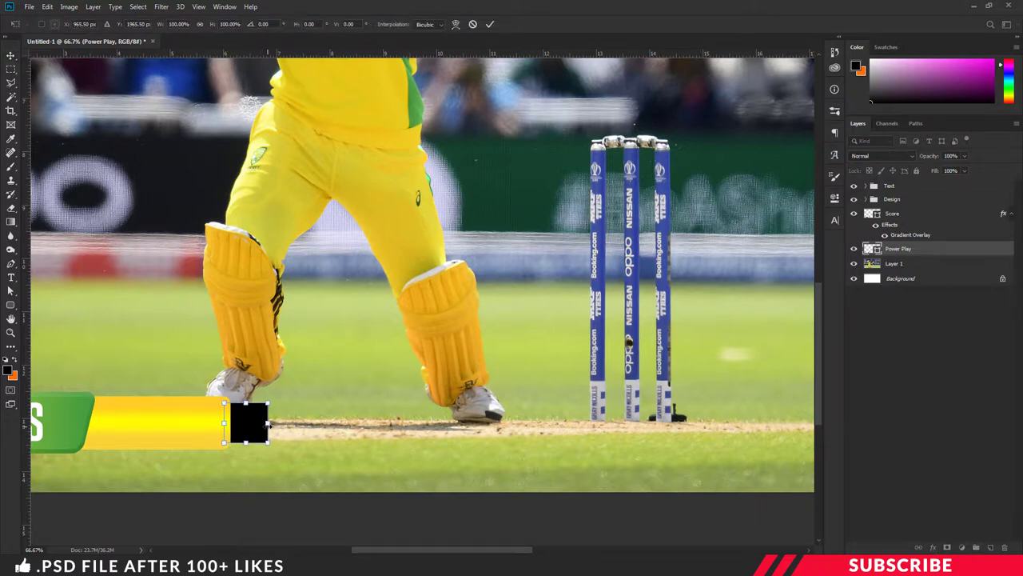
key("Return")
key("ctrl+minus")
key("ctrl+minus")
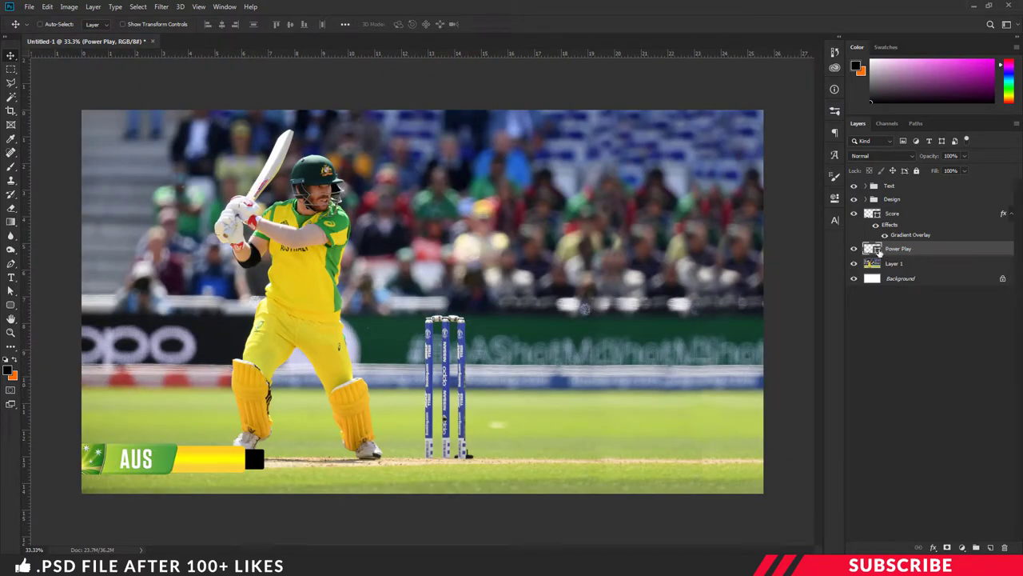
Change the Power Play shape's fill colour to hex 4e9b38.
double_click(874, 250)
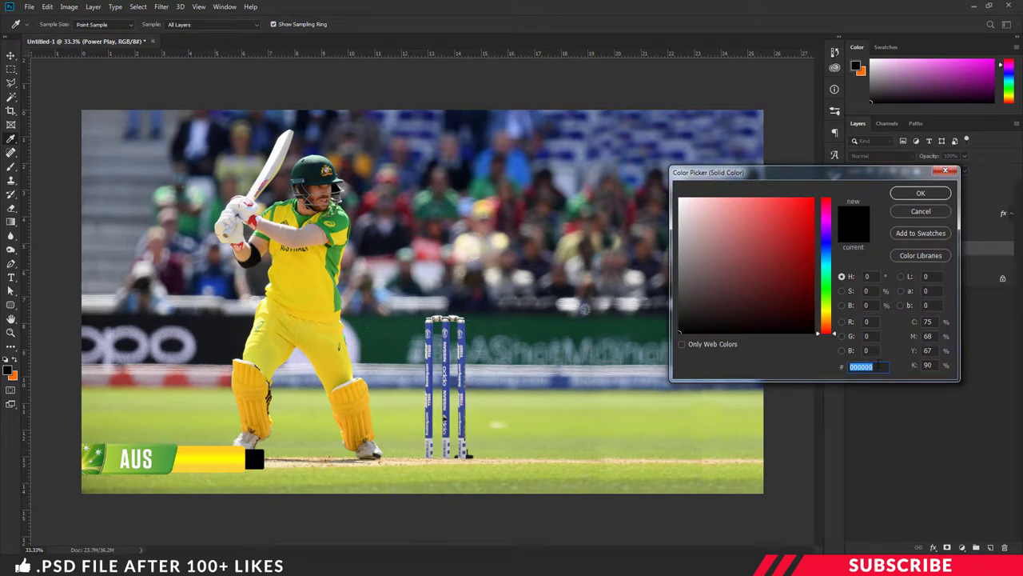
type("4e9")
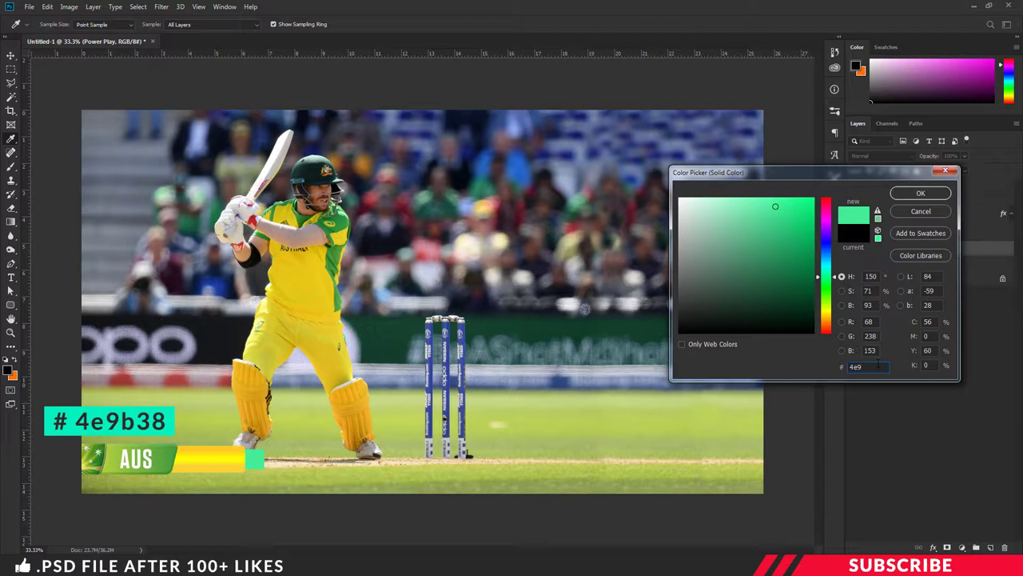
type("b38")
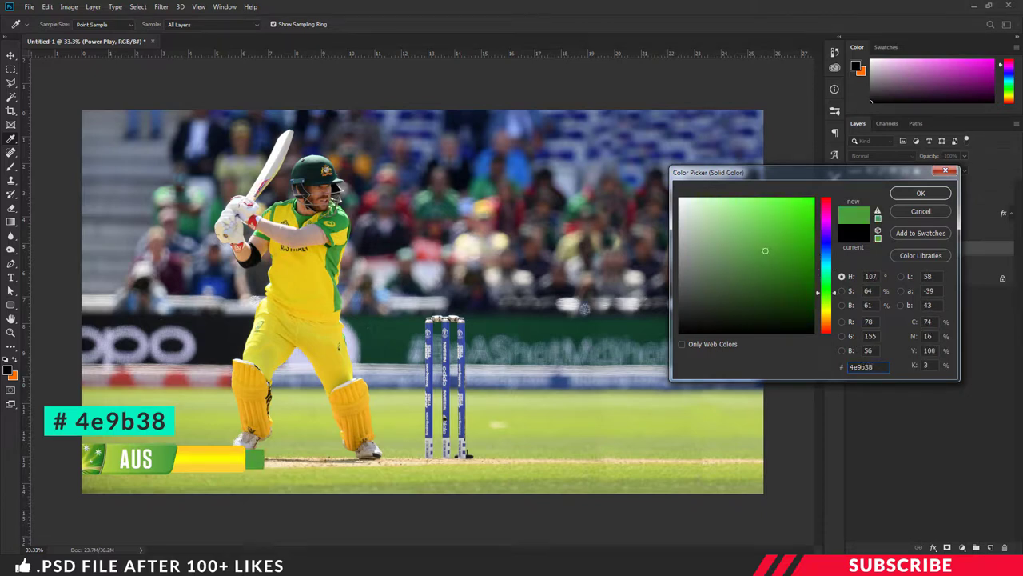
left_click(928, 195)
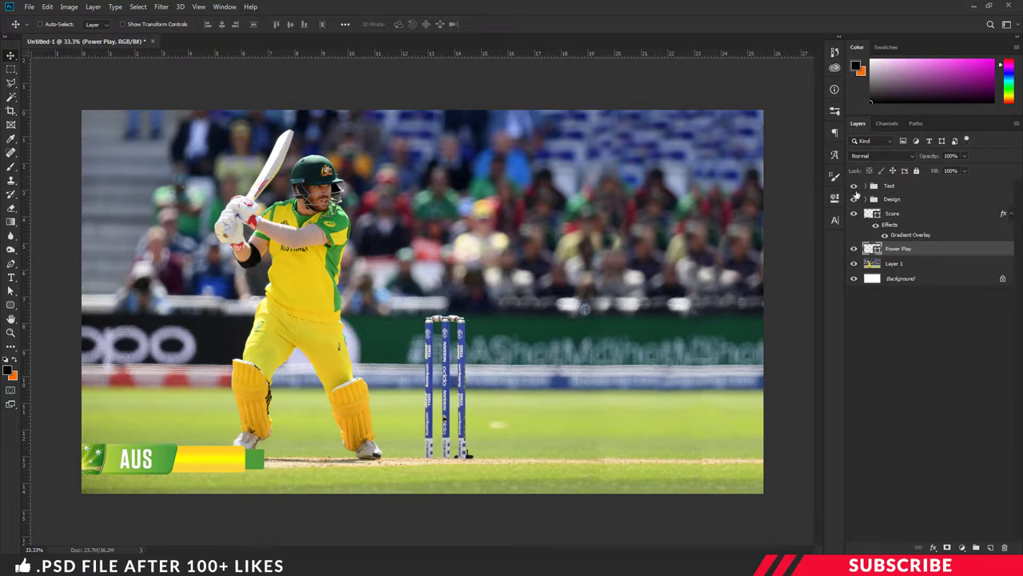
Select the aus text layer in the Text group and add an empty layer above it.
left_click(892, 187)
left_click(866, 187)
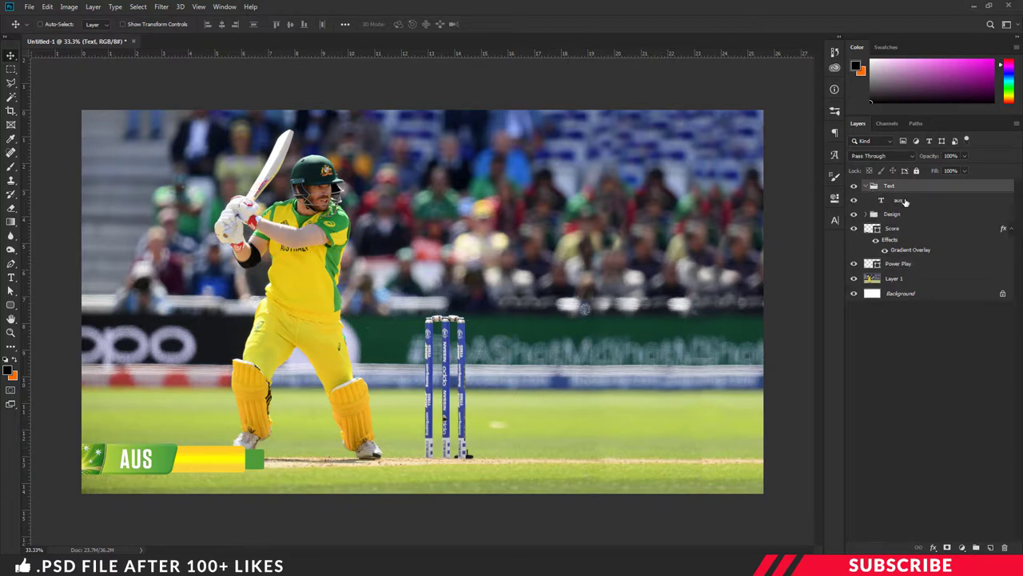
left_click(904, 202)
left_click(990, 547)
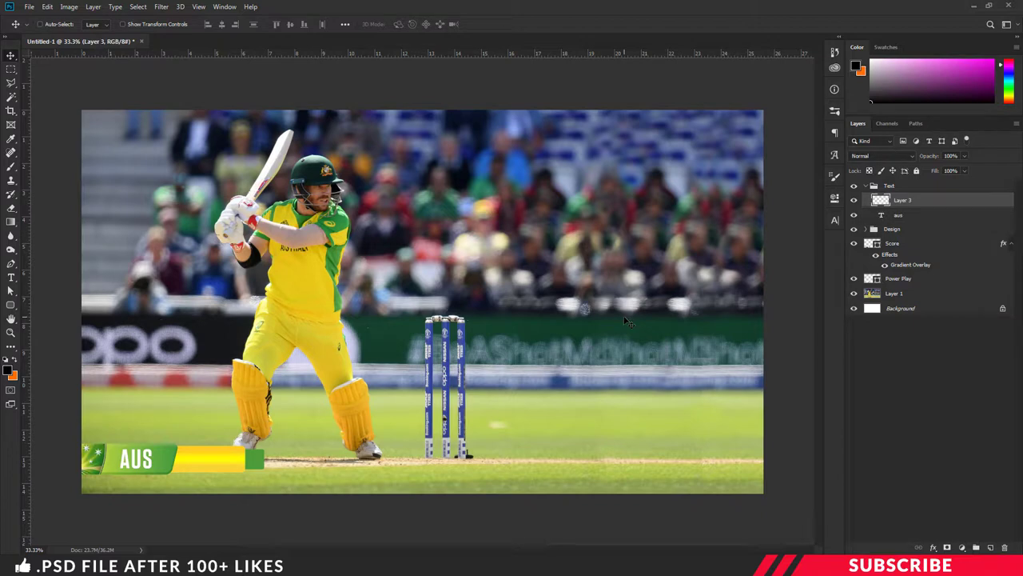
key("t")
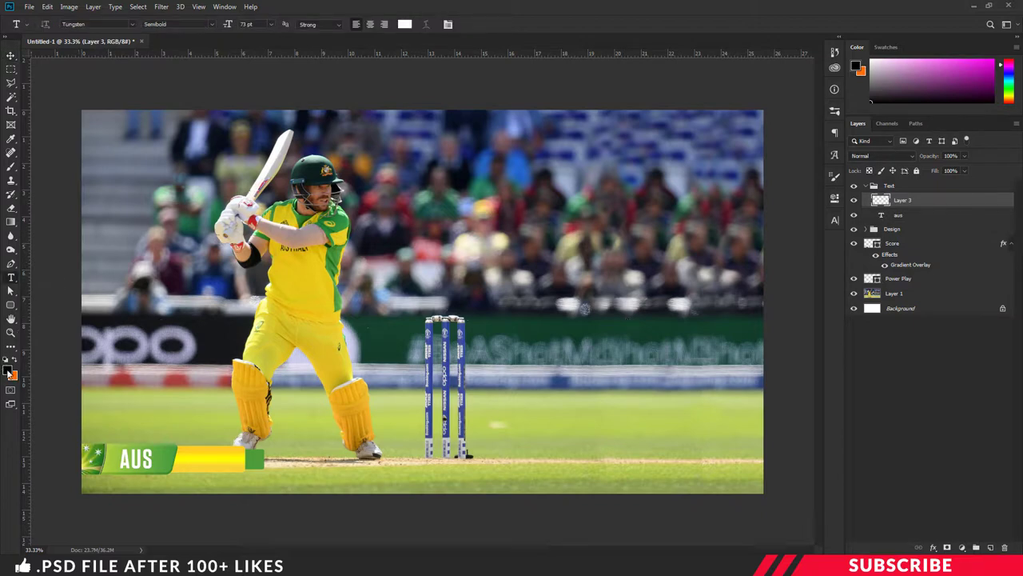
left_click(9, 370)
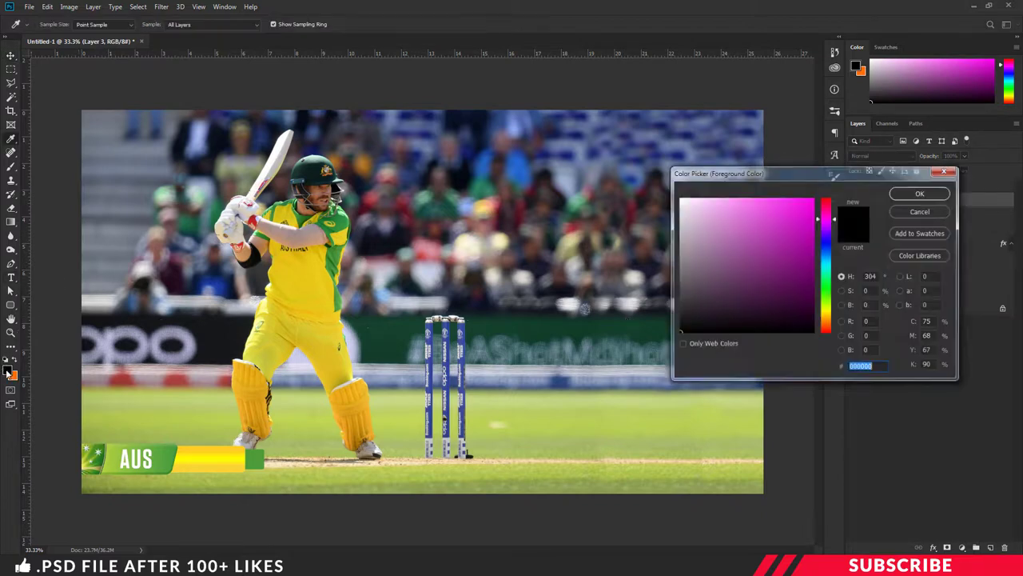
left_click(921, 193)
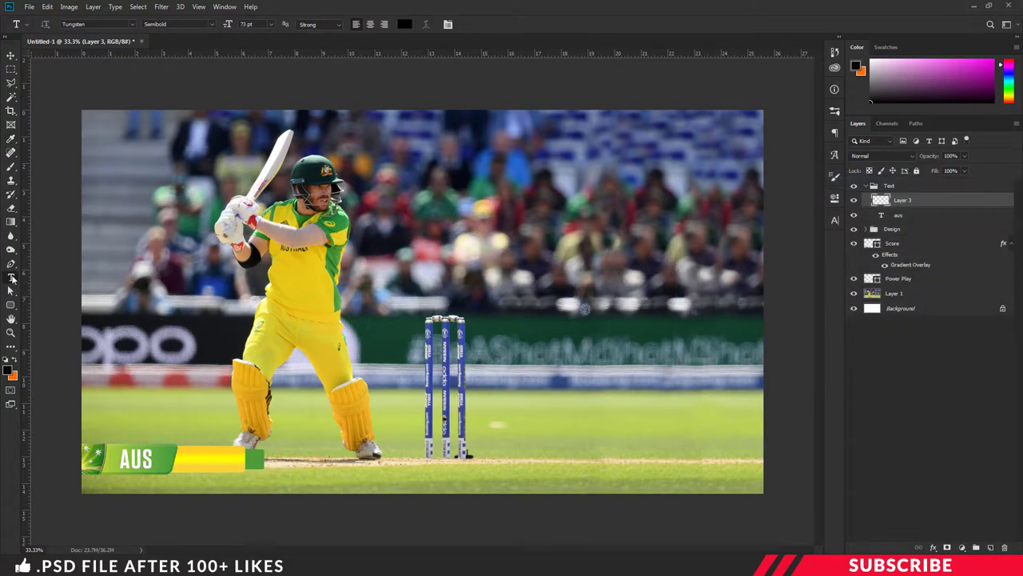
Duplicate the AUS text, move the copy right onto the yellow bar and retype it as 231-5.
left_click(143, 458)
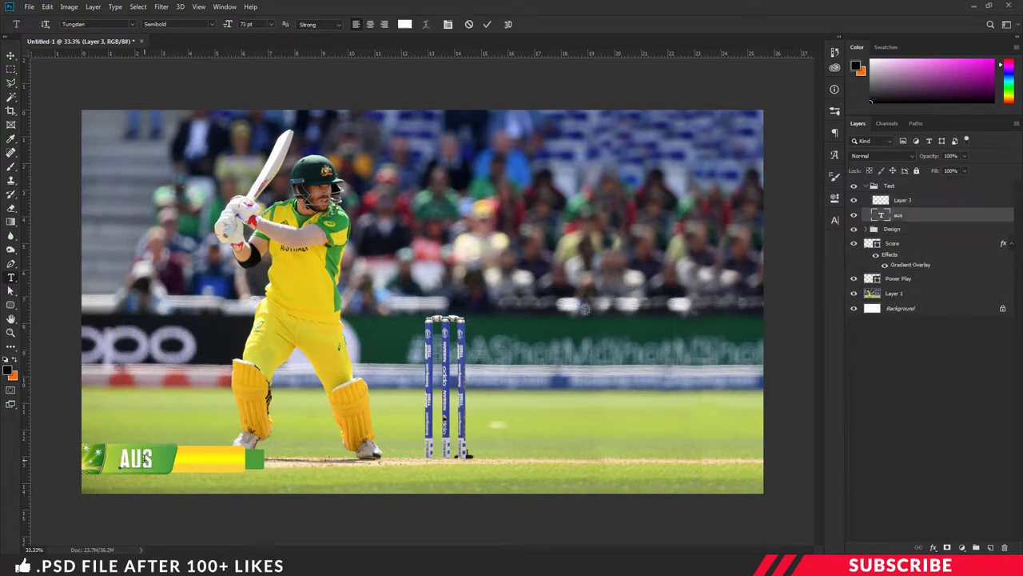
key("ctrl+Return")
left_click_drag(182, 463, 205, 460)
key("t")
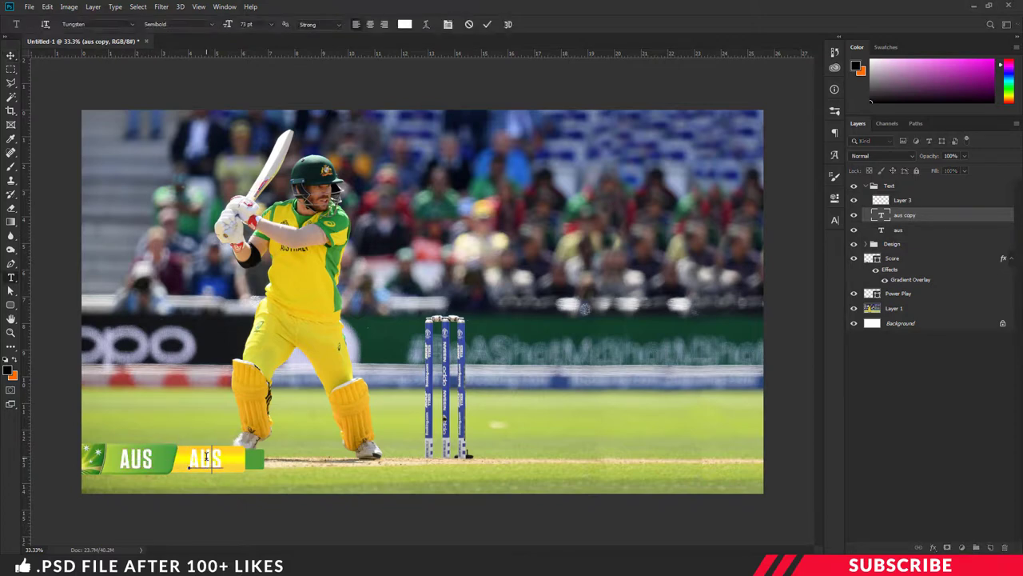
double_click(206, 458)
type("221-5")
key("BackSpace")
type("31-5")
Make the 231-5 score 68 pt black, commit it and nudge it slightly right.
key("ctrl+a")
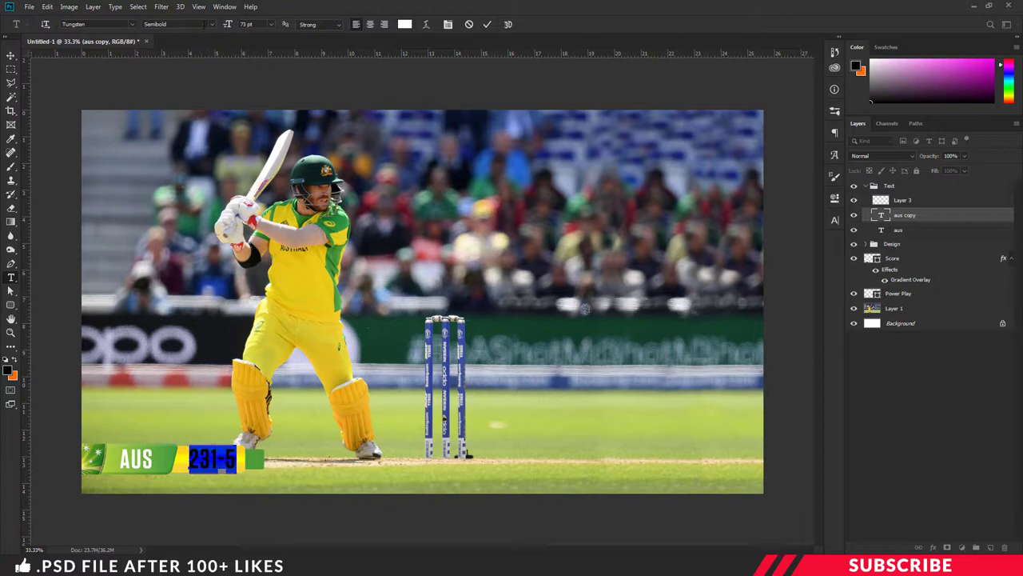
left_click(246, 24)
left_click_drag(230, 27, 227, 27)
left_click(10, 370)
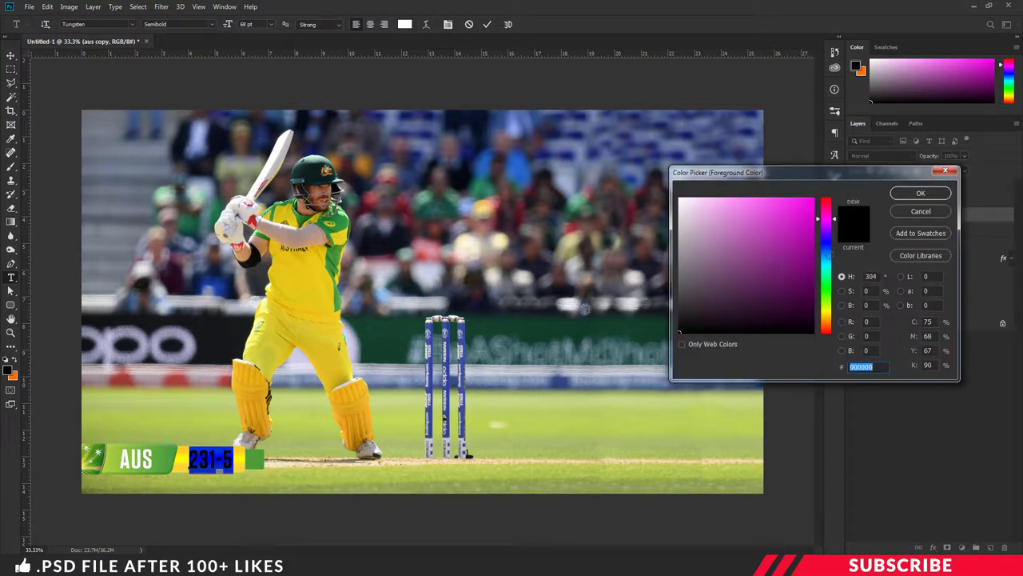
left_click(918, 195)
key("ctrl+Return")
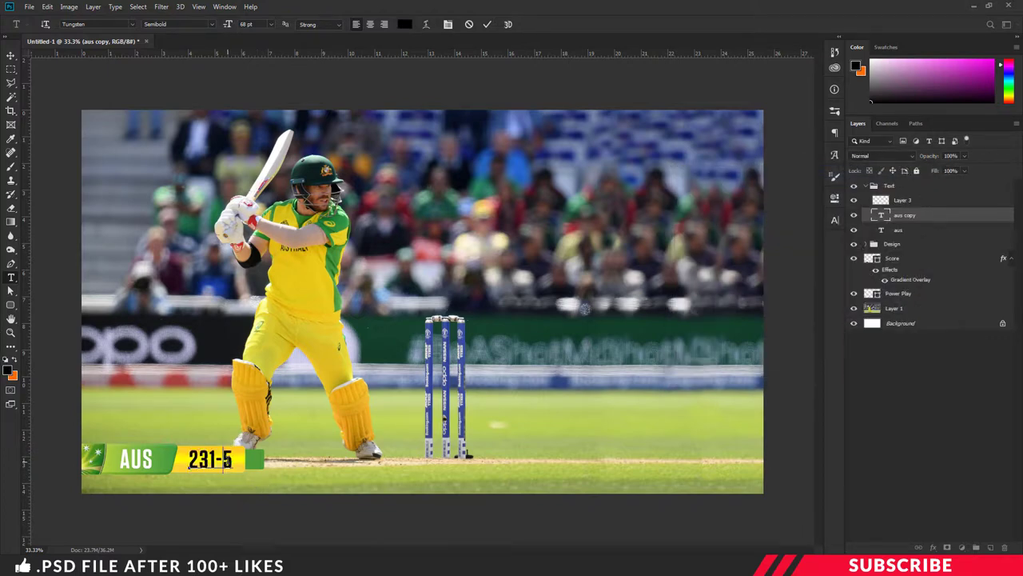
key("v")
key("Right")
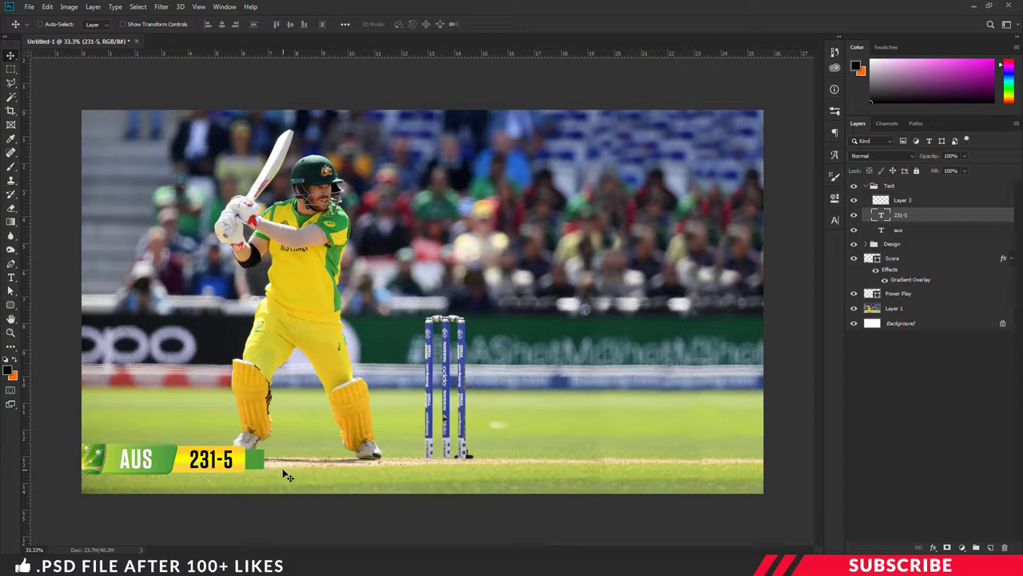
Duplicate the 231-5 text, place the copy to its right and retype it as P2.
key("ctrl+j")
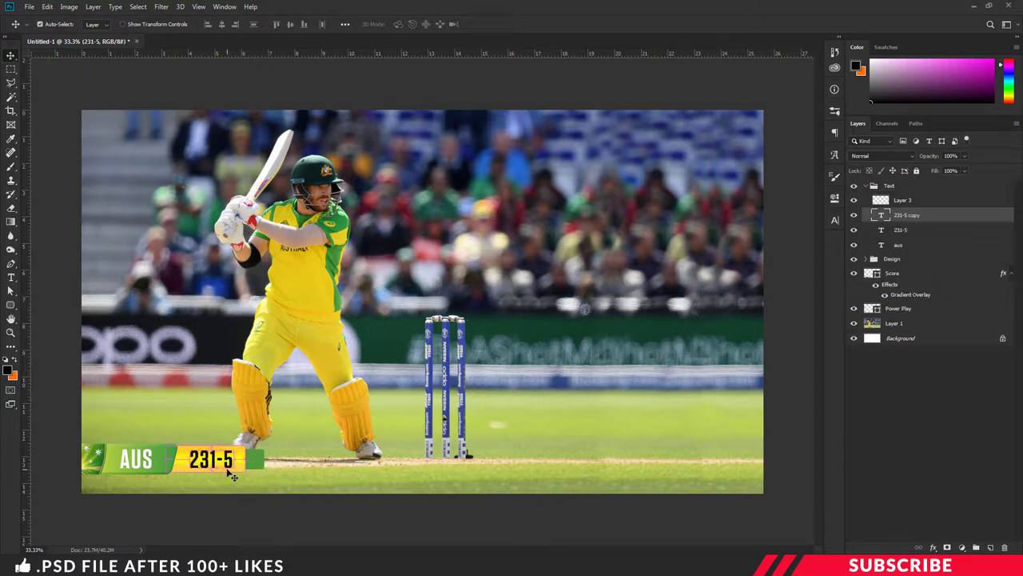
left_click_drag(213, 468, 267, 468)
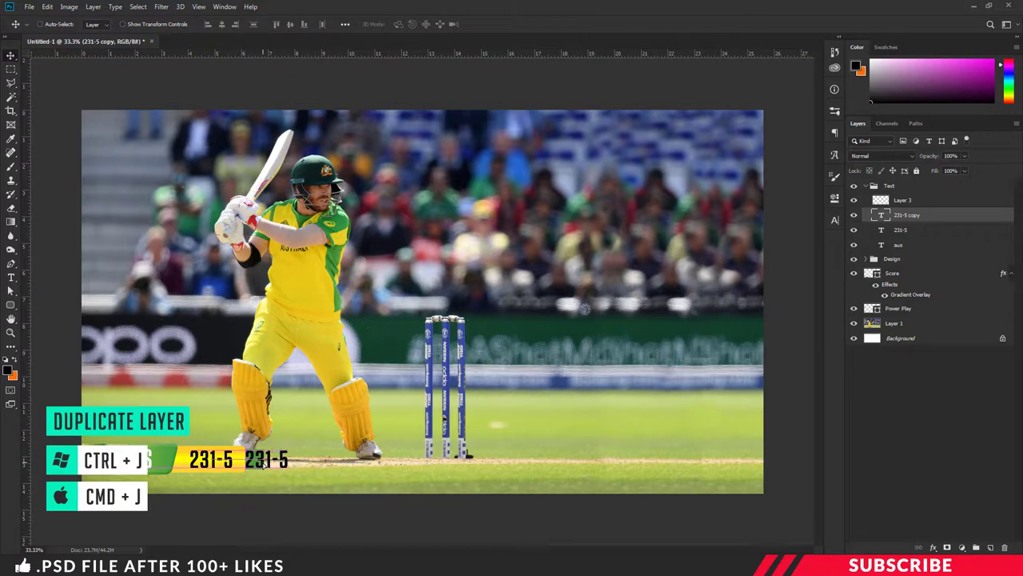
key("t")
left_click(267, 461)
key("ctrl+a")
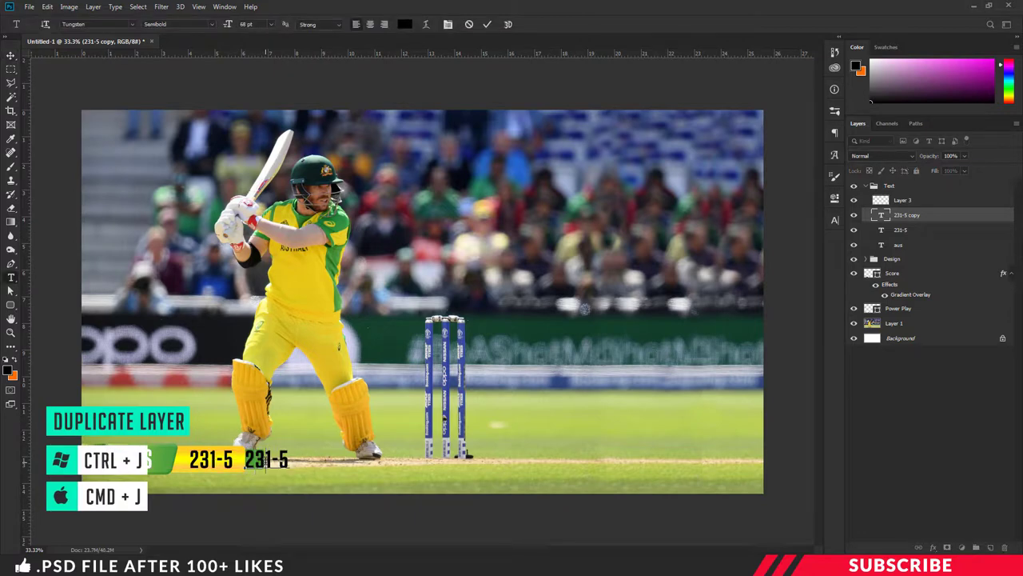
type("P2")
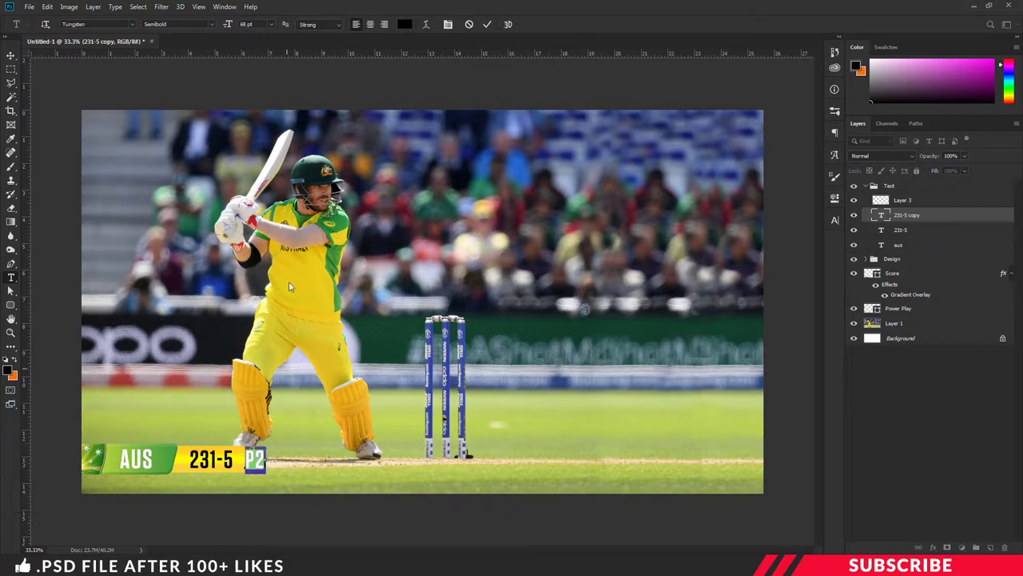
Set the P2 text to 44 pt and nudge it into place on the green box.
left_click(247, 24)
key("Return")
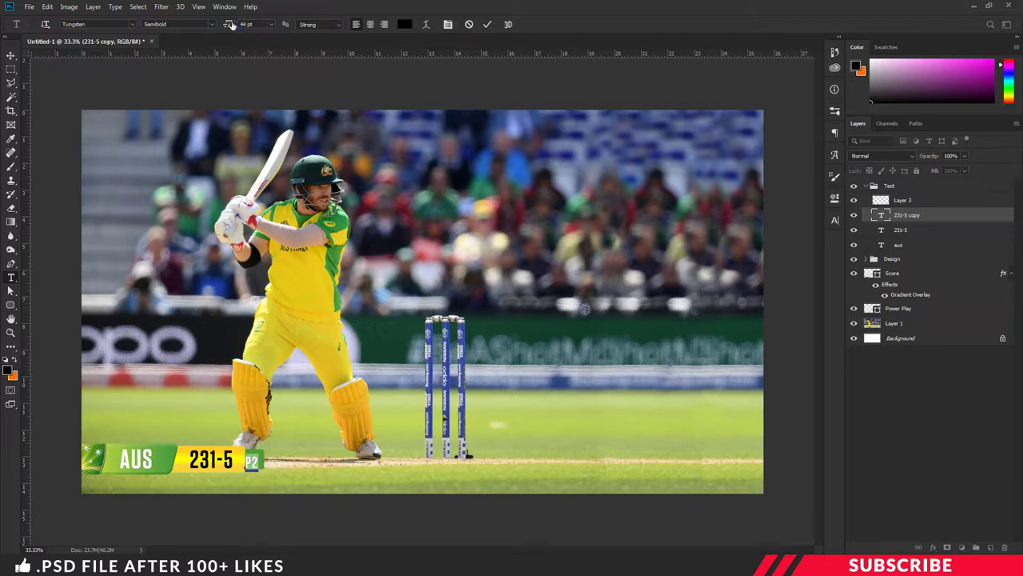
key("ctrl+Return")
key("ctrl+plus")
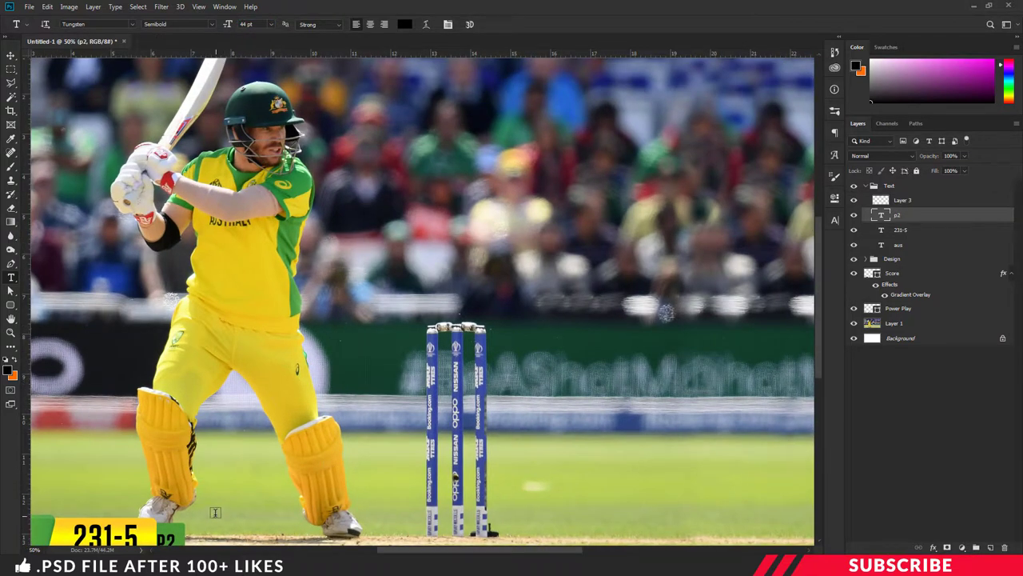
key("v")
scroll(220, 470, "down", 2)
scroll(220, 470, "down", 2)
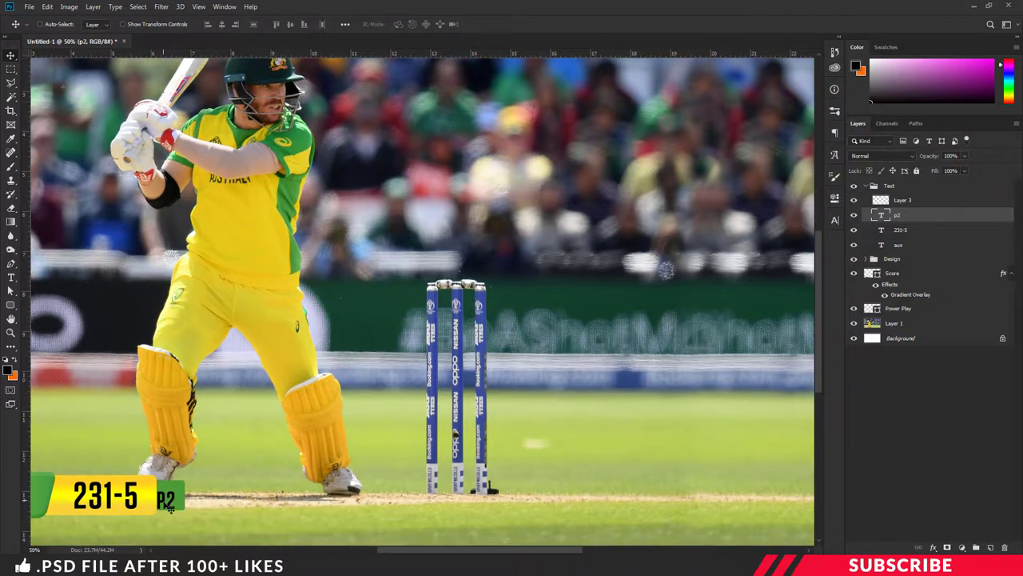
left_click_drag(174, 501, 176, 499)
key("Right")
key("Right")
Make the P2 text white, commit it and zoom back out to the whole image.
key("t")
left_click(170, 496)
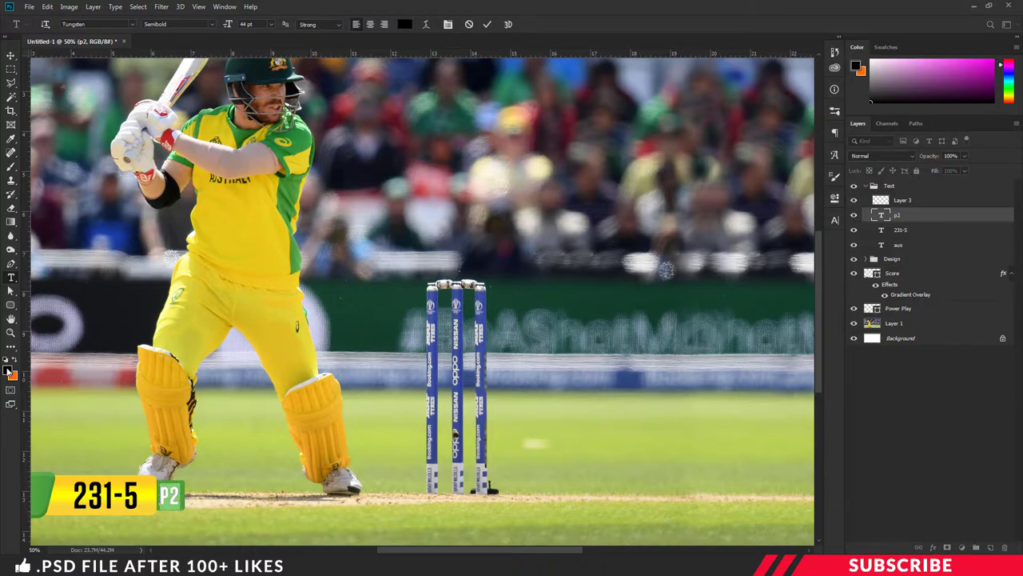
key("ctrl+a")
left_click(8, 369)
left_click(920, 193)
key("ctrl+Return")
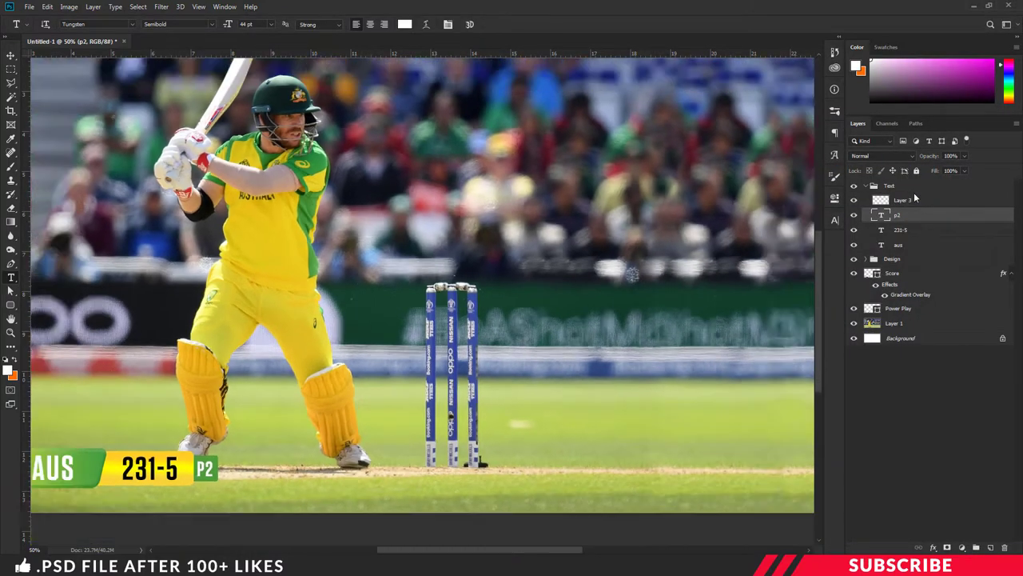
key("ctrl+minus")
key("ctrl+minus")
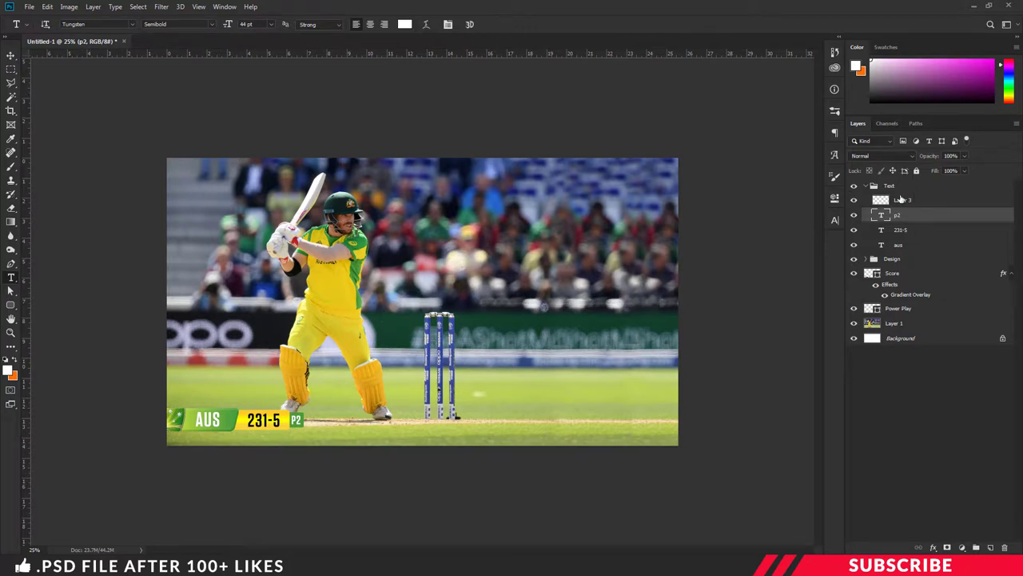
key("v")
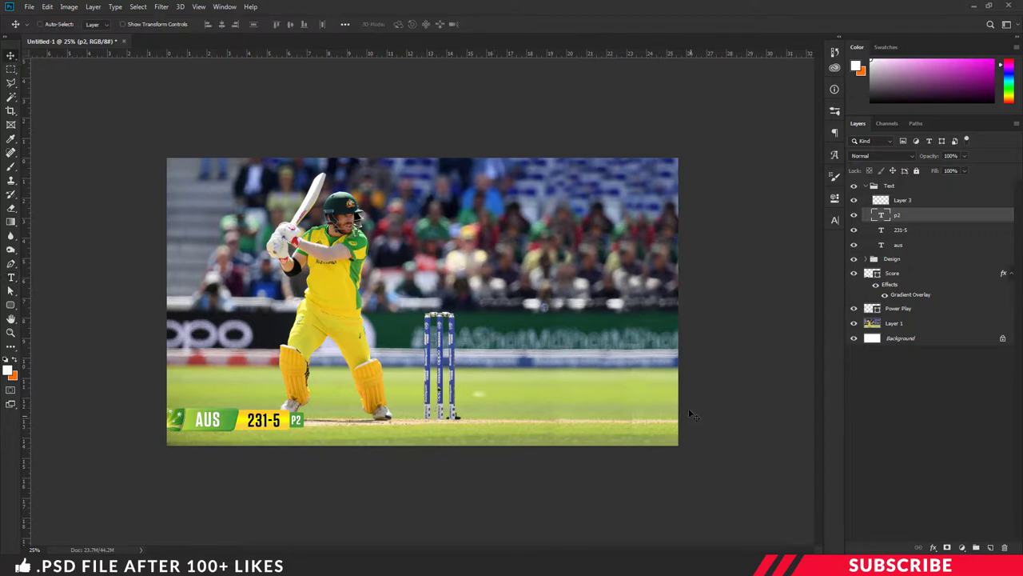
Duplicate Base 1 in the Design group, move the copy to the group's top and rename it Base 2.
left_click(867, 185)
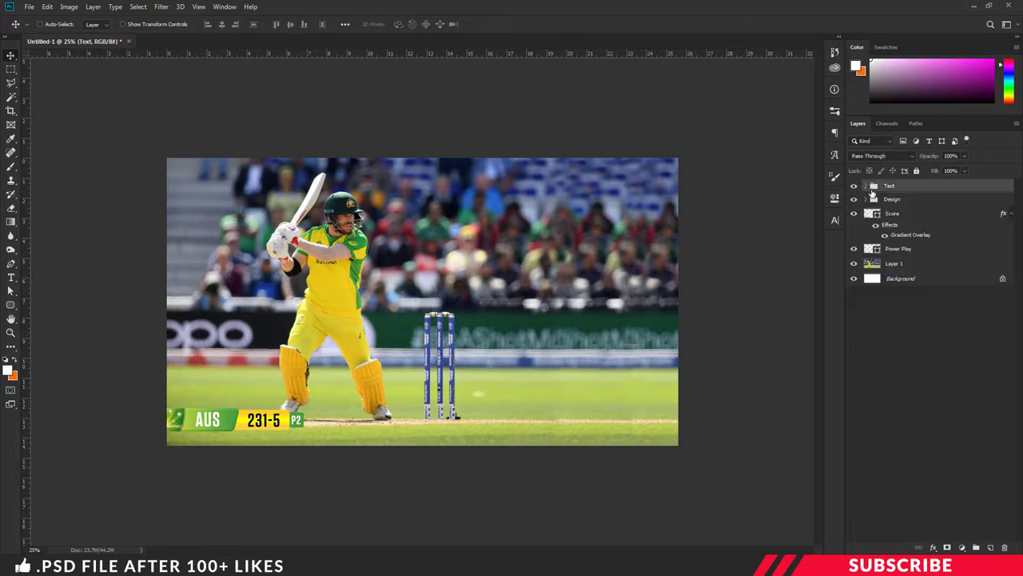
left_click(866, 199)
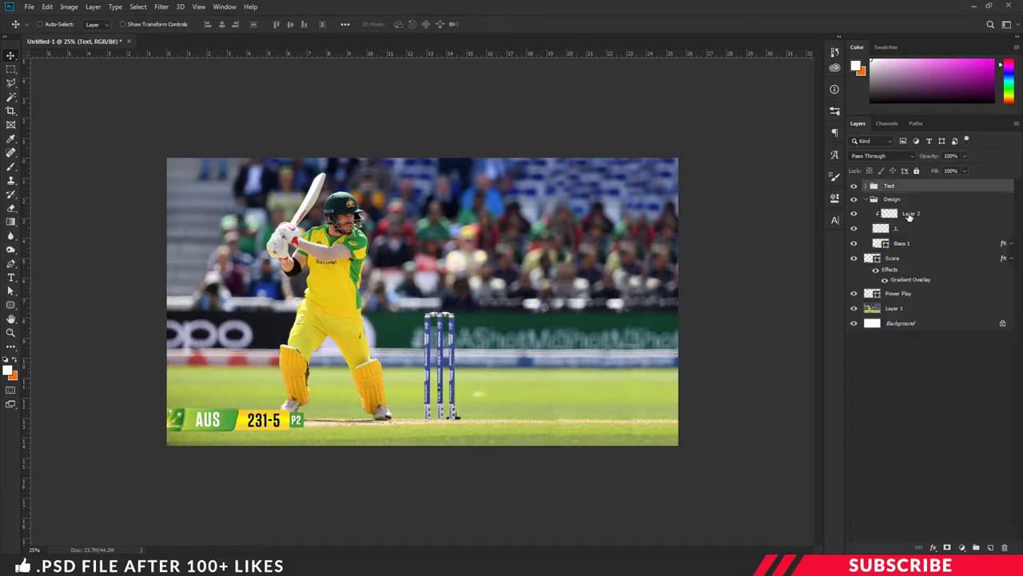
left_click(910, 214)
left_click(909, 245)
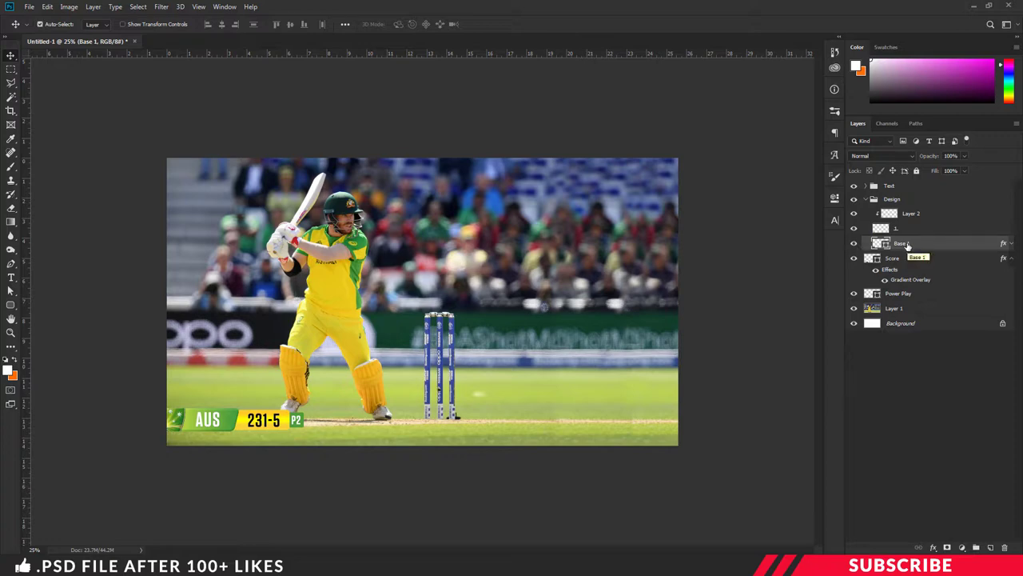
key("ctrl+j")
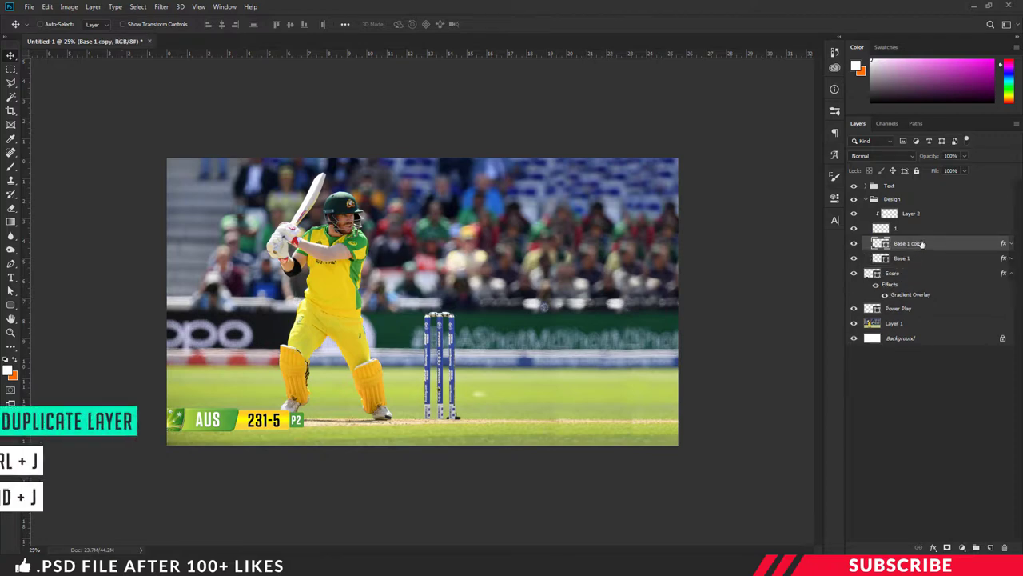
left_click_drag(920, 244, 928, 207)
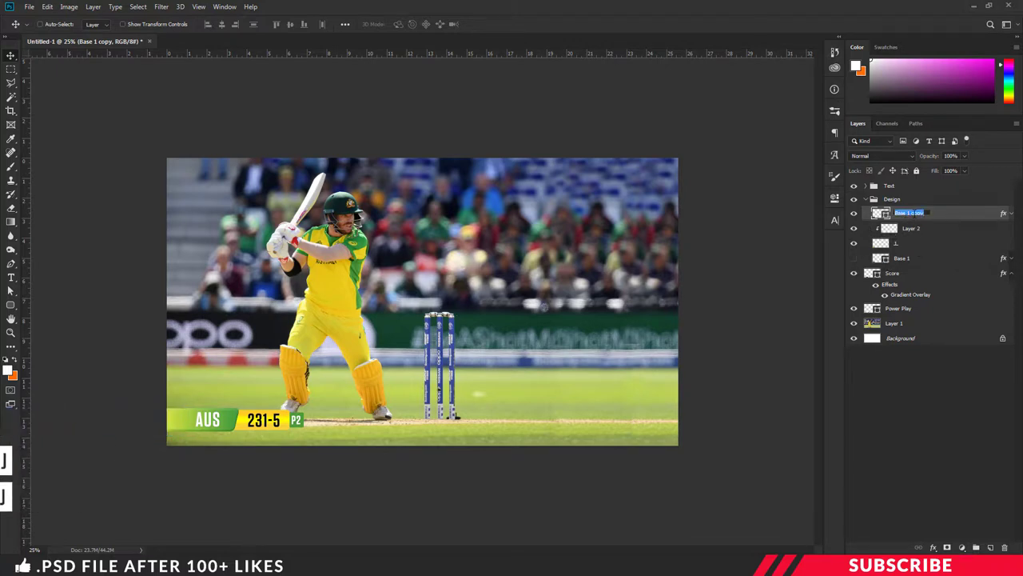
double_click(907, 214)
type("Base")
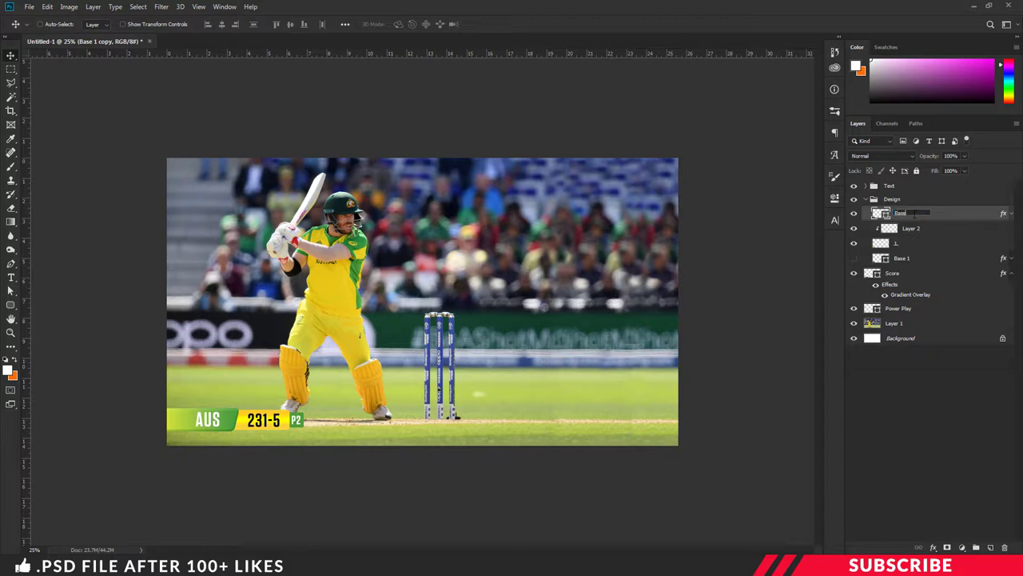
type(" 2")
key("Return")
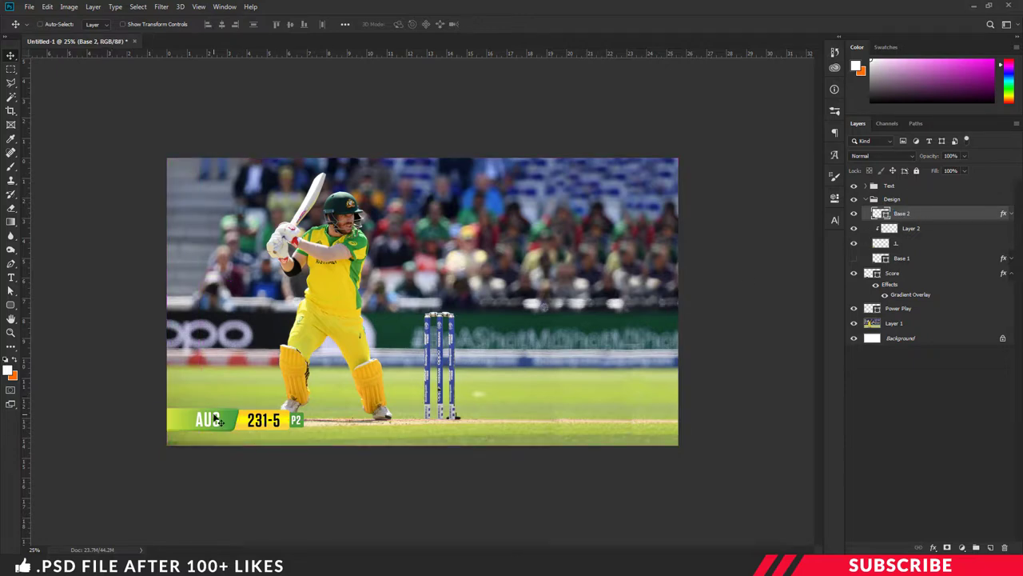
Flip Base 2 horizontally and position it at the image's bottom-right edge, level with the score bar.
left_click_drag(212, 419, 453, 419)
key("ctrl")
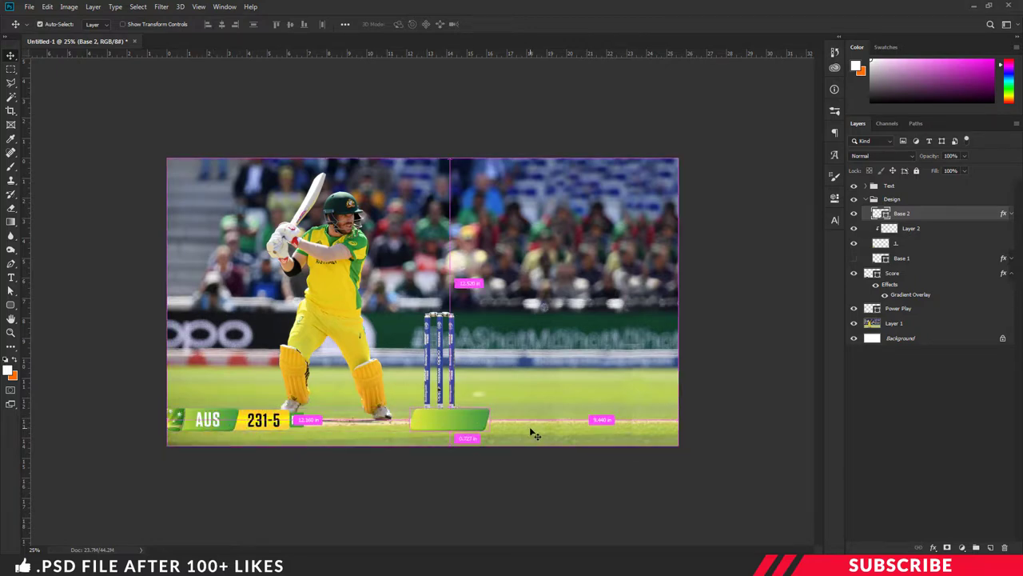
key("ctrl+t")
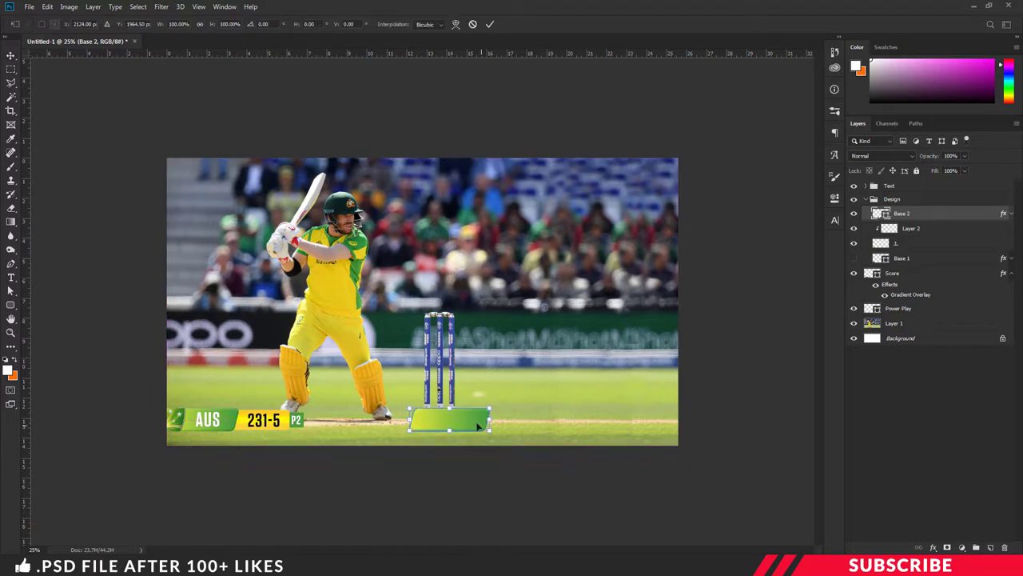
right_click(477, 424)
left_click(502, 406)
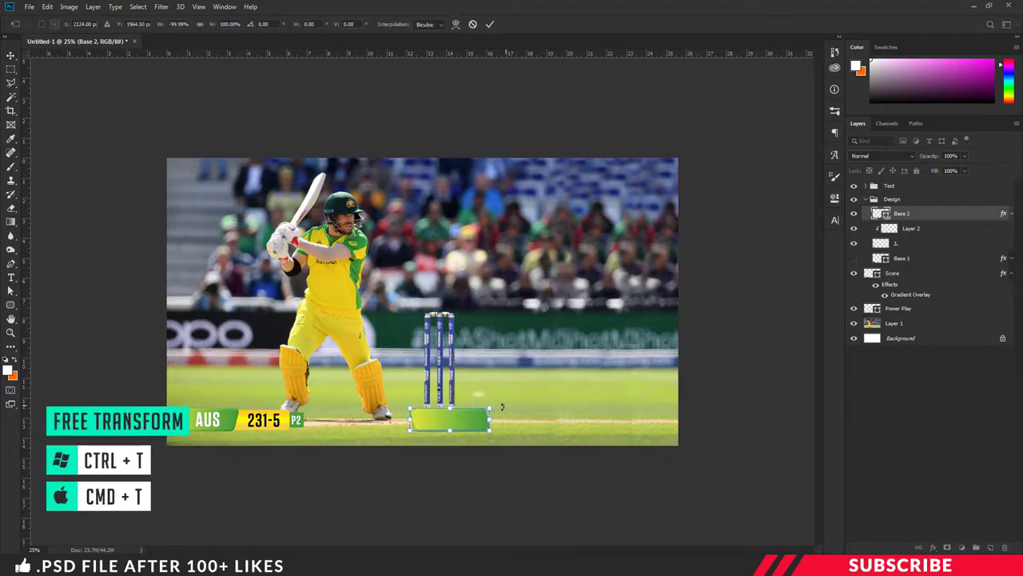
left_click_drag(454, 423, 677, 422)
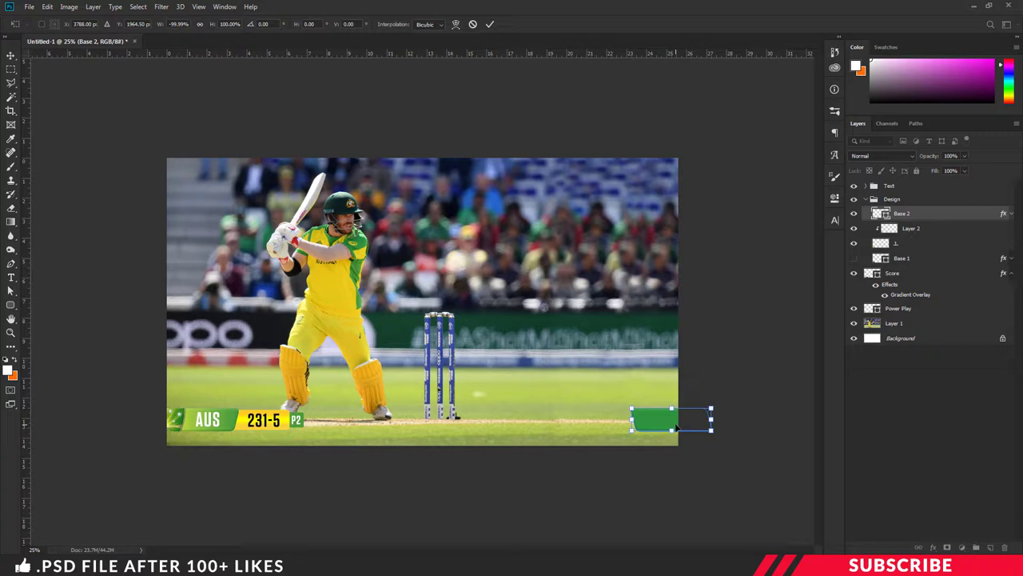
key("Right")
key("Return")
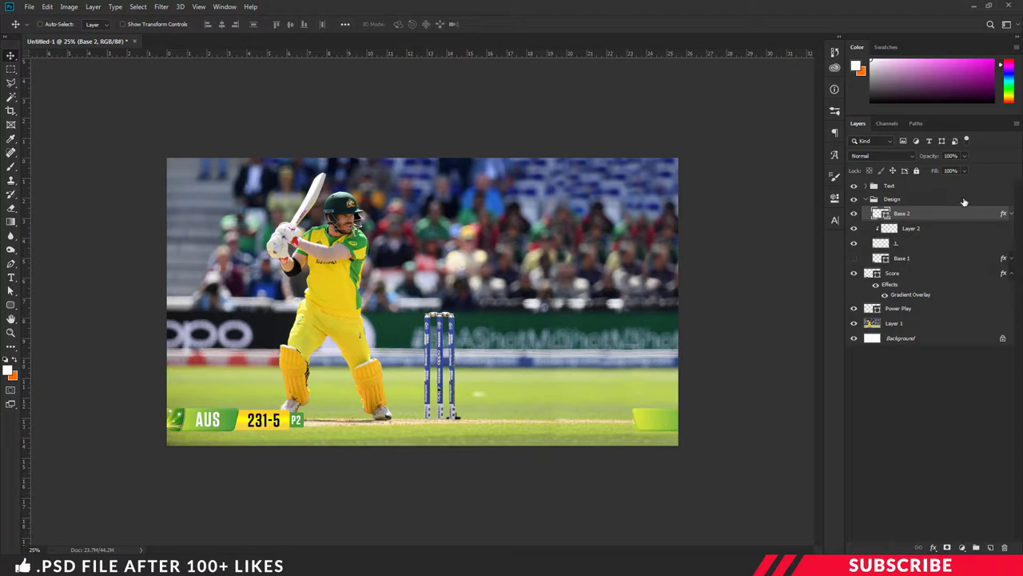
Open Base 2's Gradient Overlay layer style and its Gradient Editor.
right_click(912, 214)
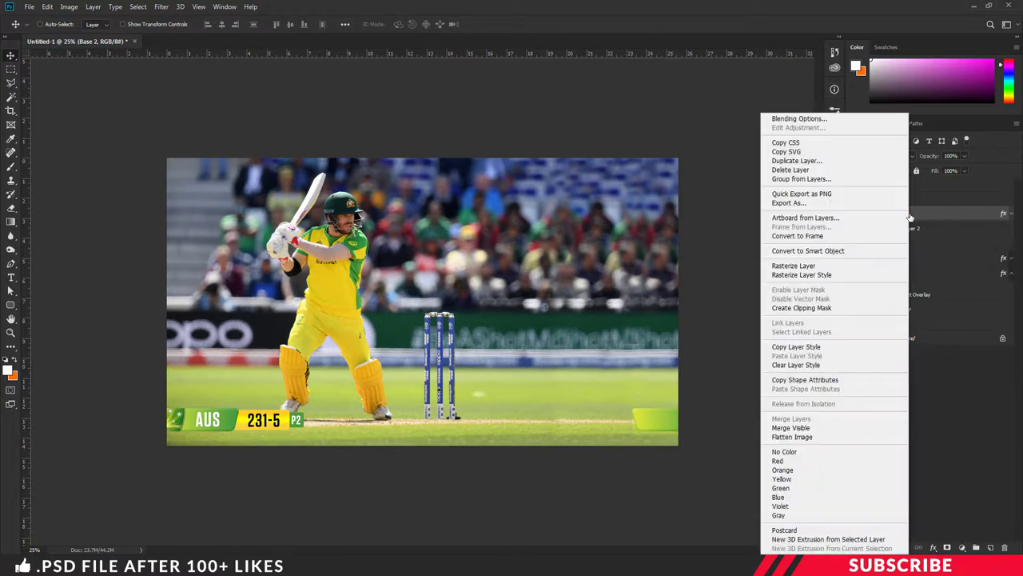
left_click(818, 120)
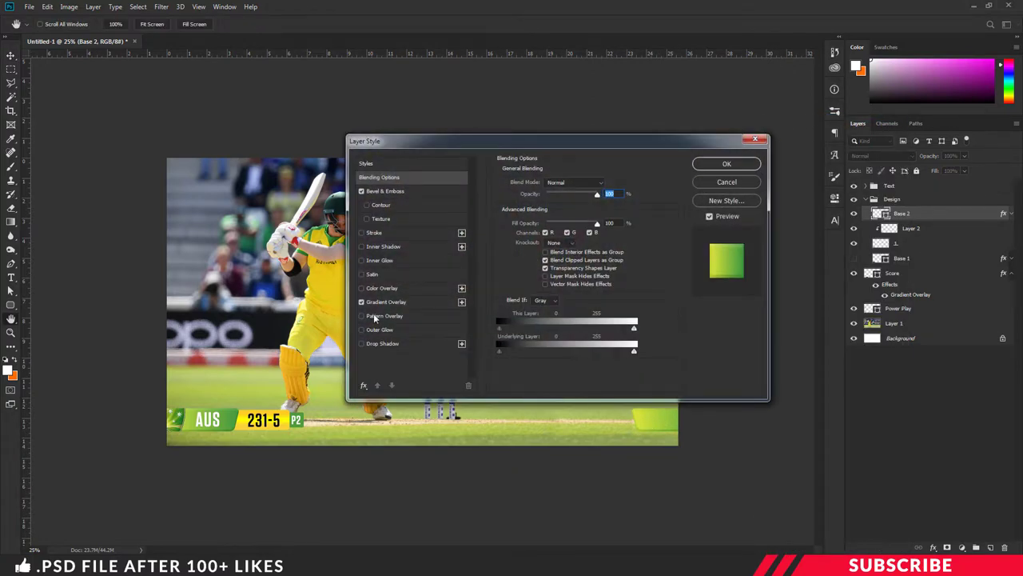
left_click(386, 303)
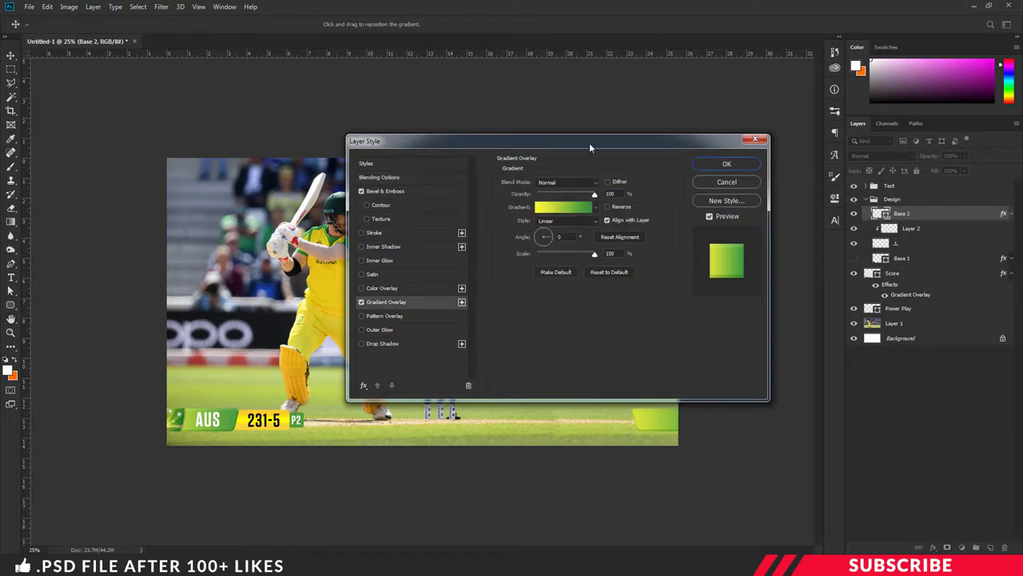
left_click_drag(590, 148, 414, 95)
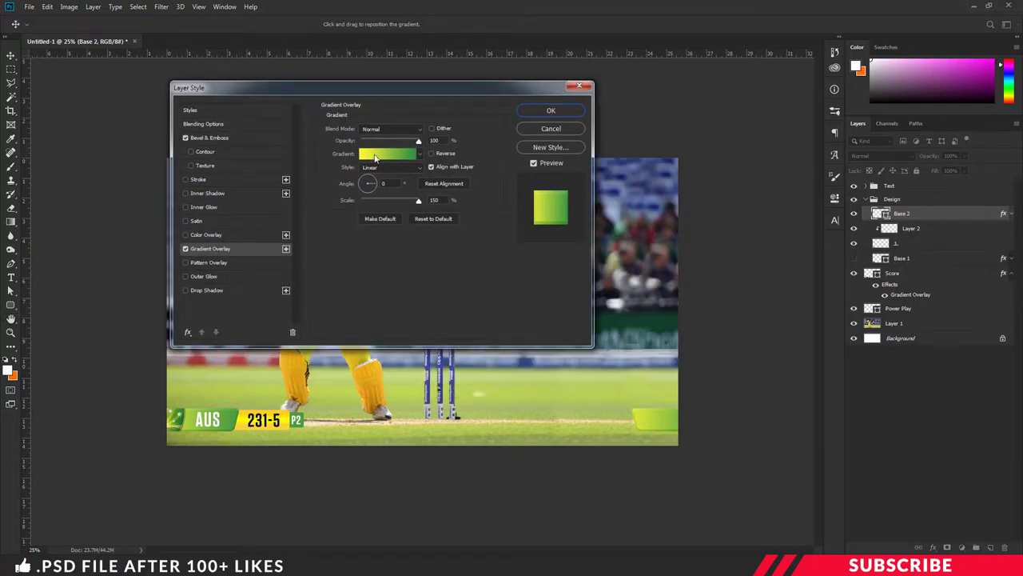
left_click(375, 158)
left_click_drag(666, 117, 326, 84)
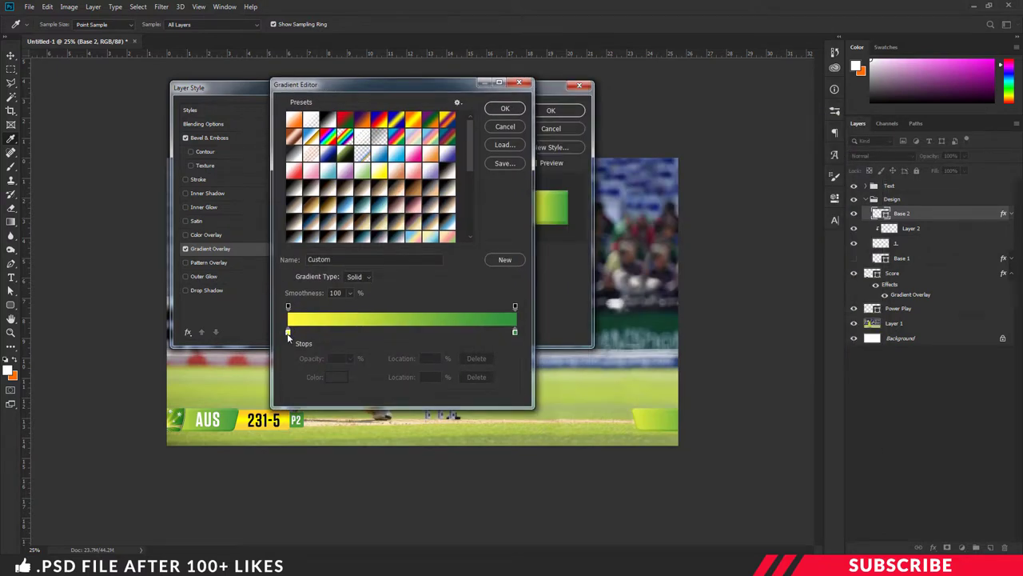
Set the gradient stops to light blue 35a8f8 and dark blue 0650a5, and apply the overlay.
left_click(287, 333)
left_click(336, 377)
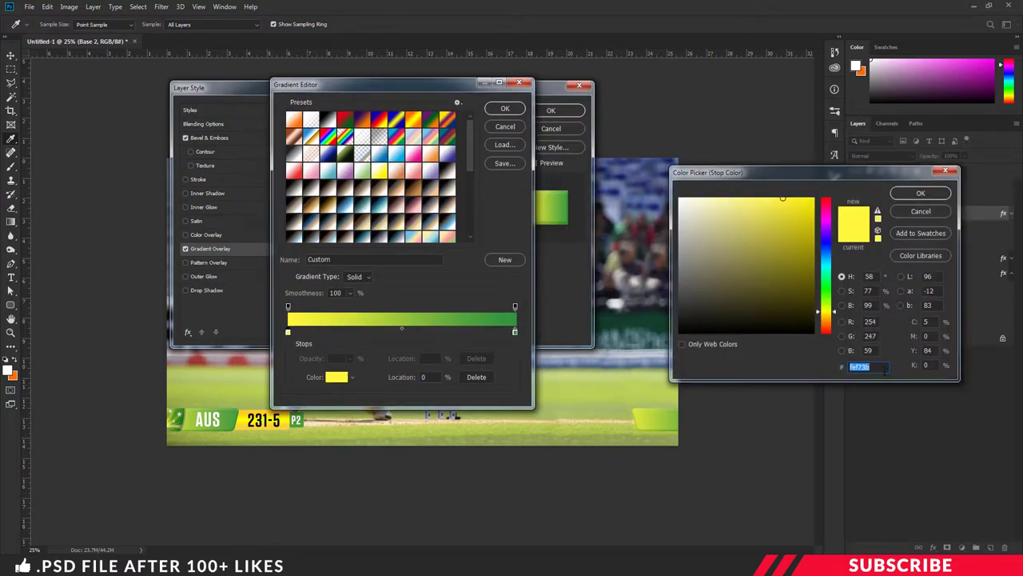
type("35a")
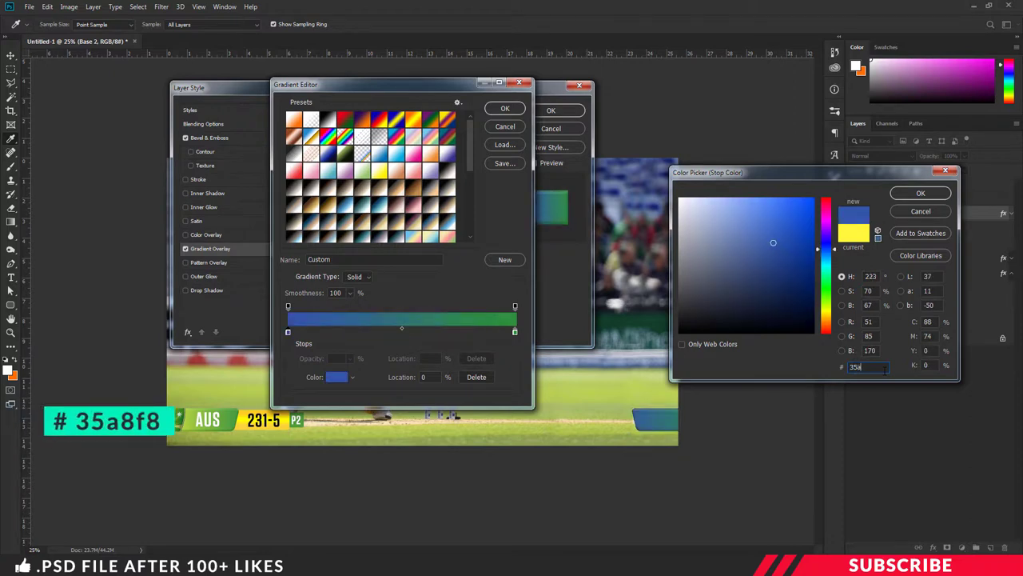
type("8f8")
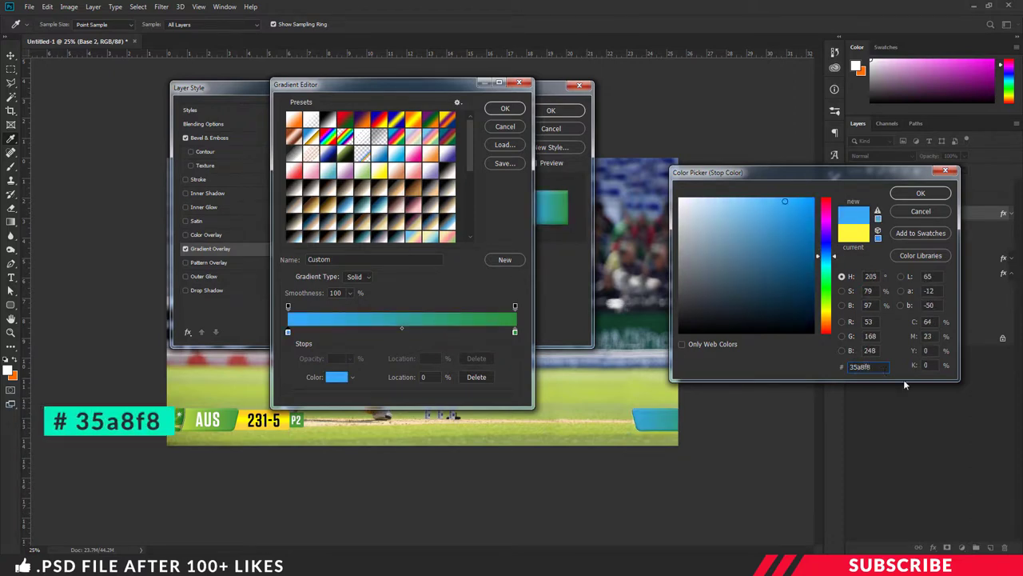
left_click(920, 192)
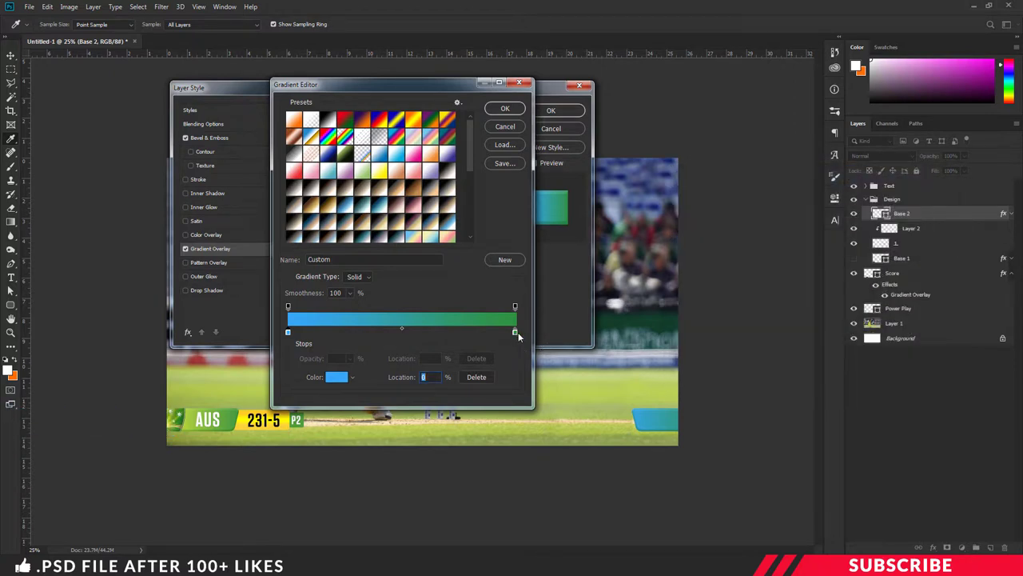
left_click(516, 333)
left_click(339, 381)
left_click_drag(752, 171, 448, 130)
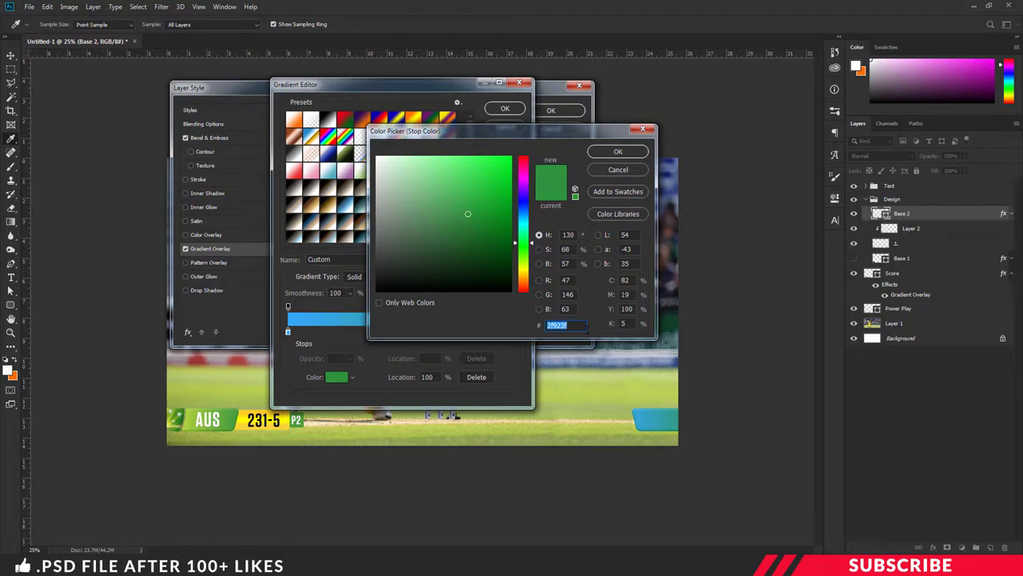
type("065")
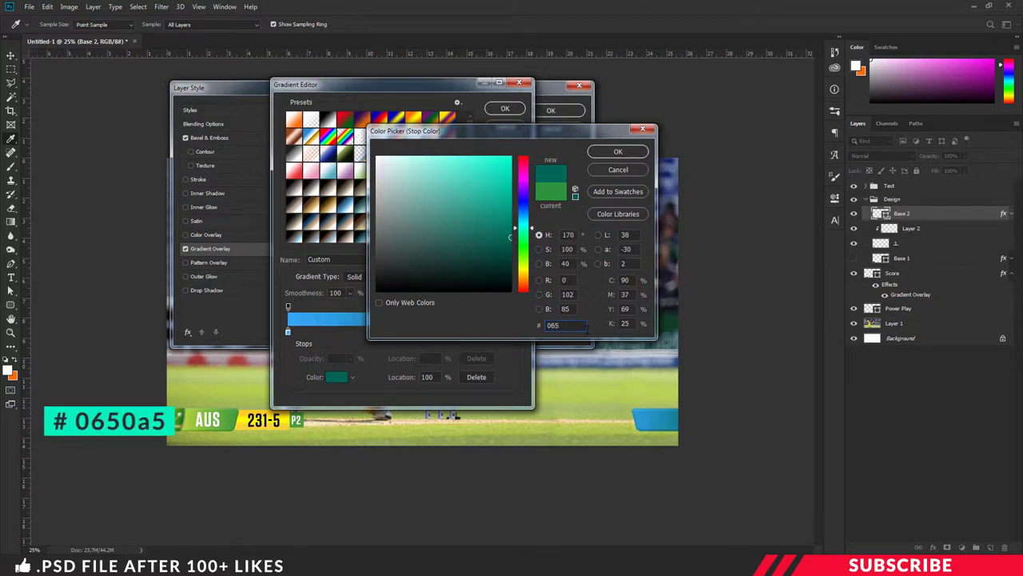
type("0a5")
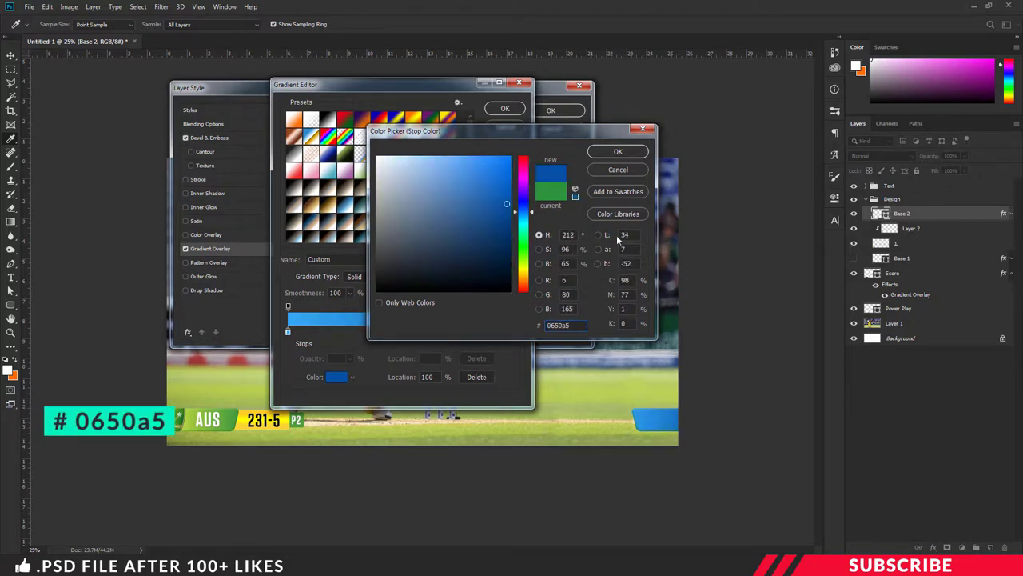
left_click(631, 154)
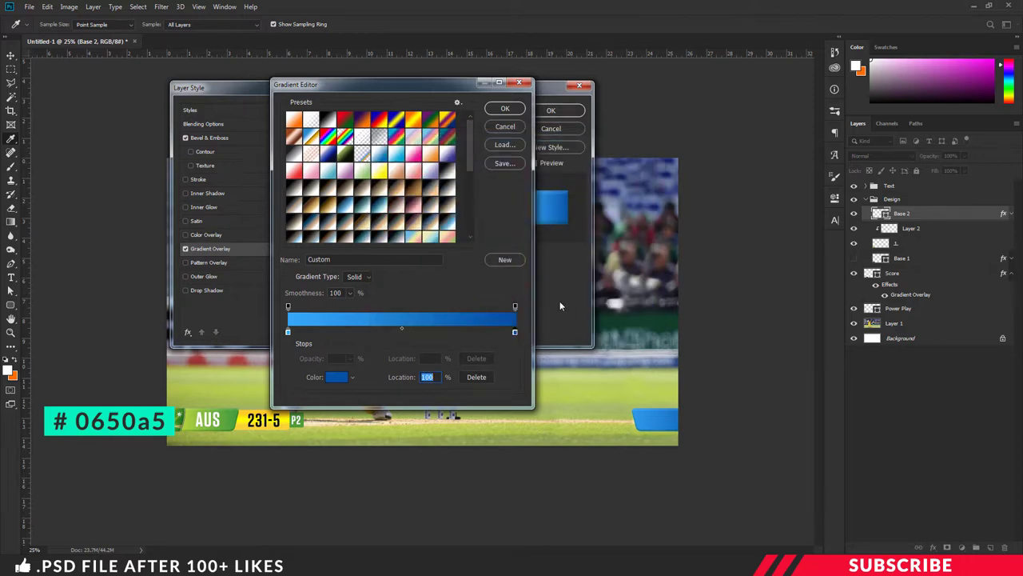
left_click(496, 111)
left_click(551, 111)
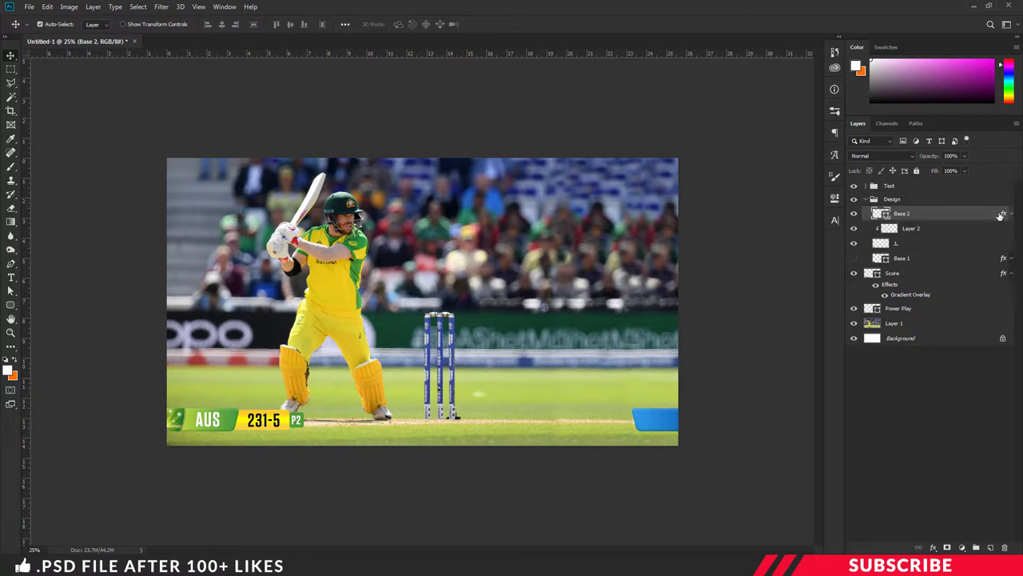
Duplicate Base 2 as a layer named 2 and rasterize its layer style.
key("ctrl+j")
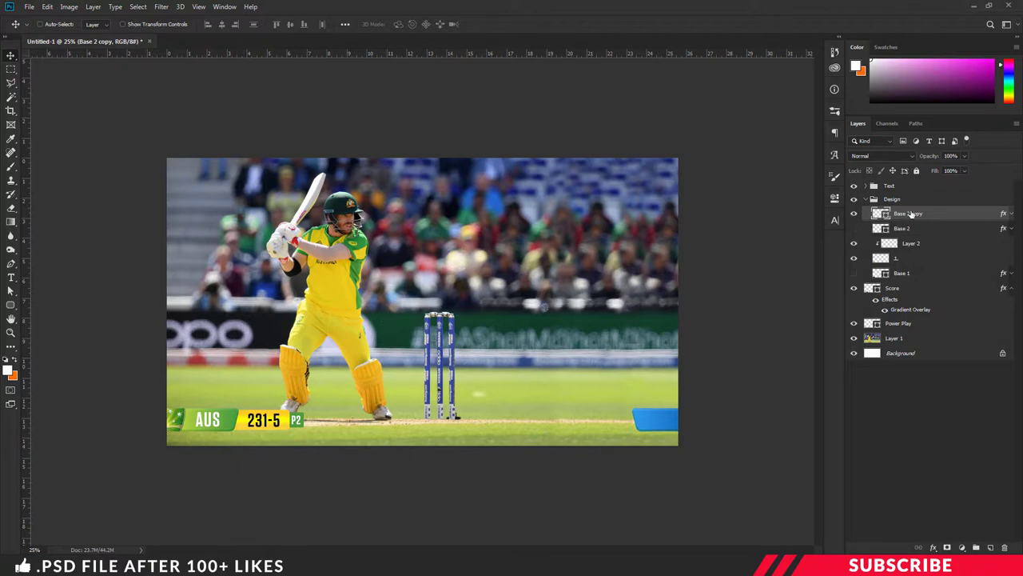
double_click(908, 214)
type("2")
key("Return")
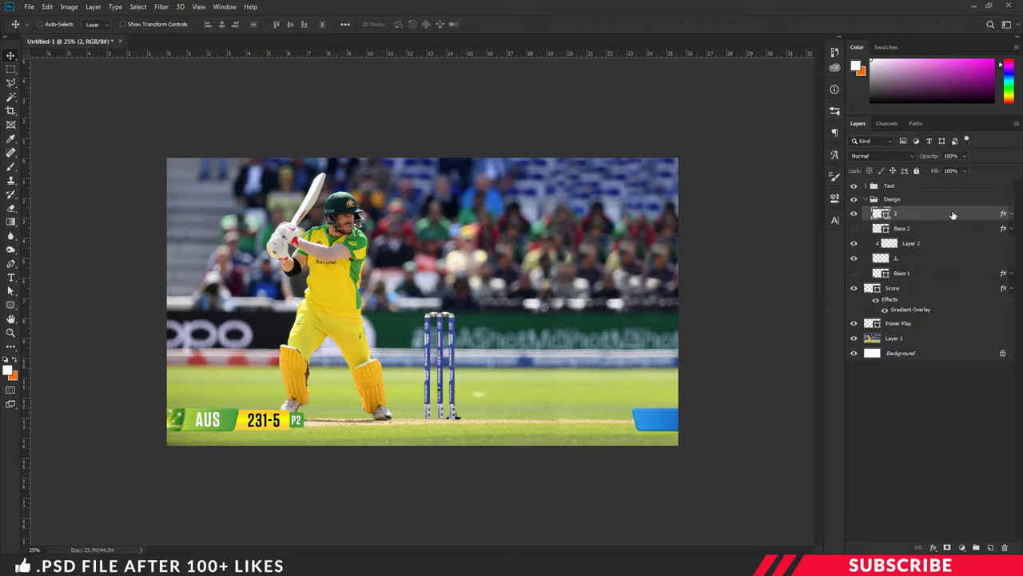
right_click(953, 215)
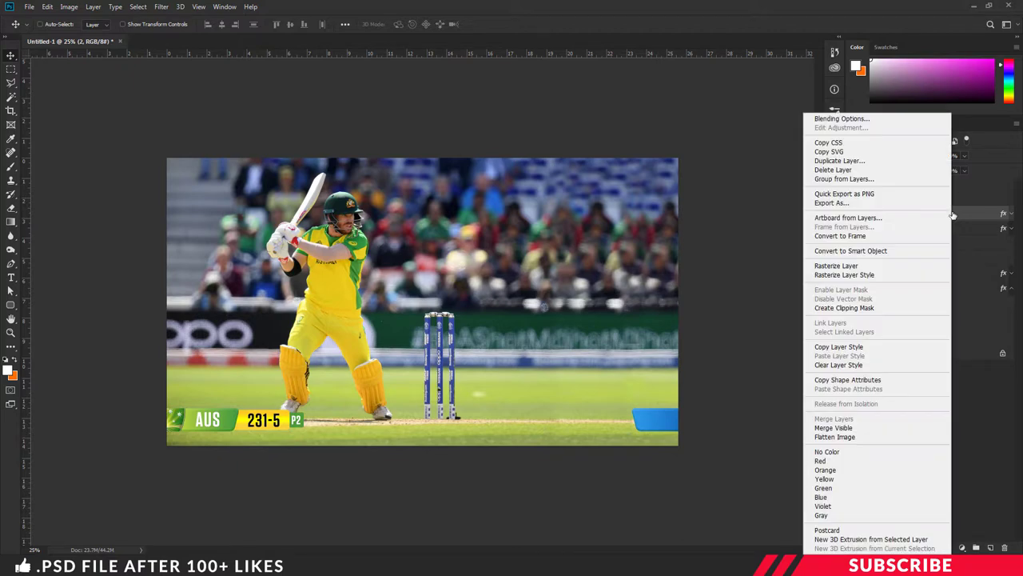
left_click(870, 275)
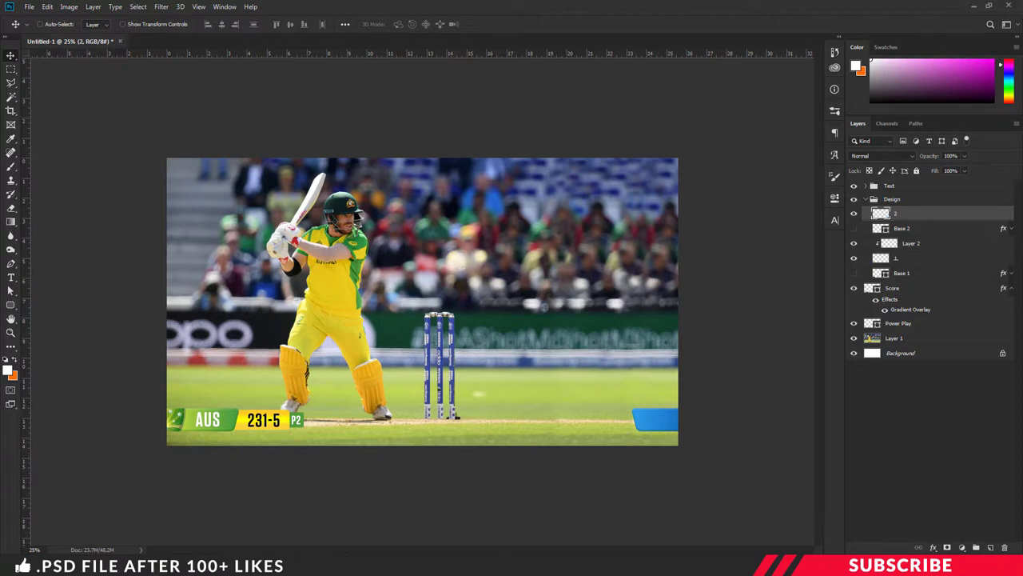
Open the BCCI logo file Image 2.png in Adobe Photoshop from the source folder.
key("alt+Tab")
left_click(444, 280)
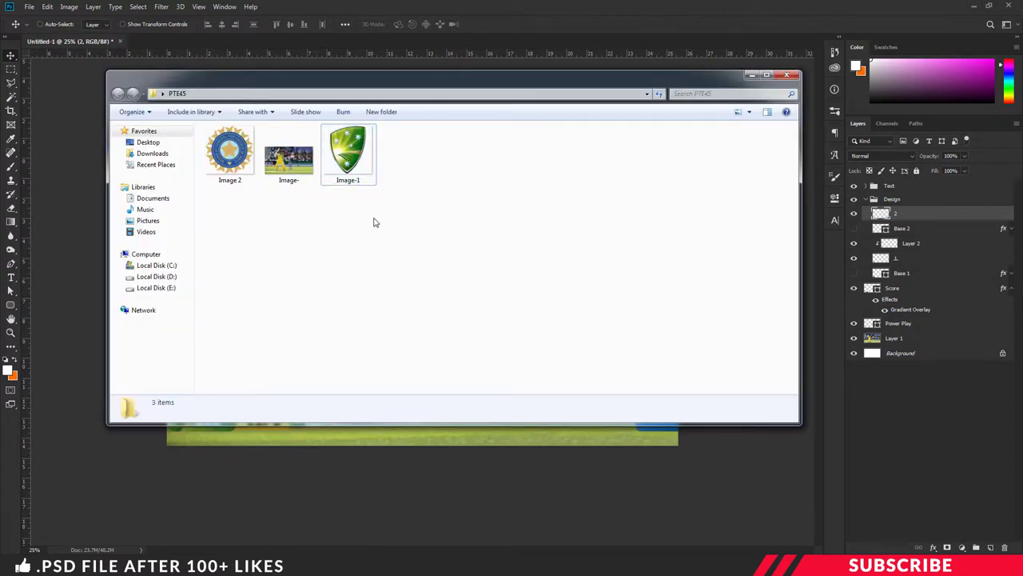
left_click(219, 160)
right_click(219, 160)
mouse_move(320, 289)
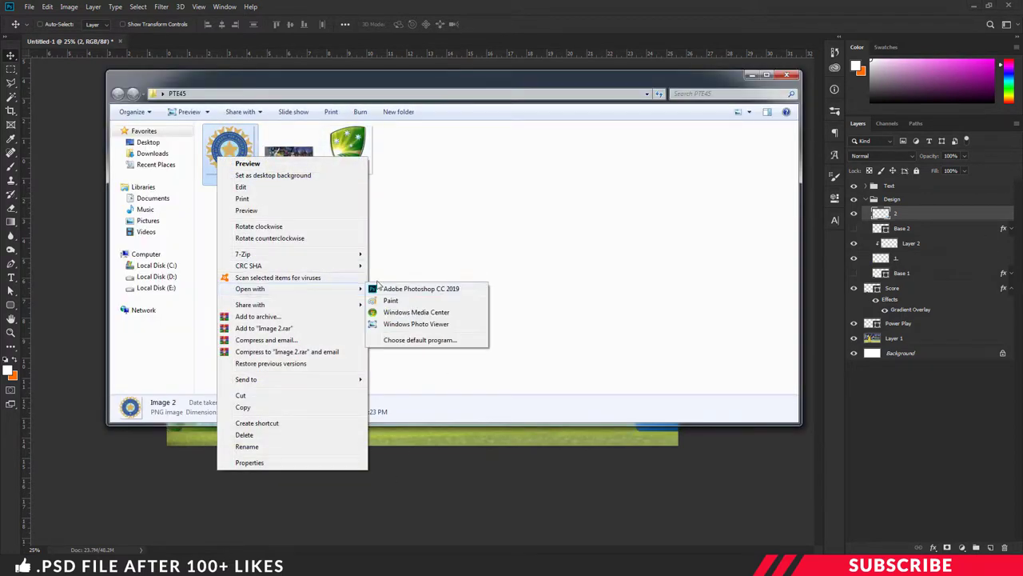
left_click(404, 290)
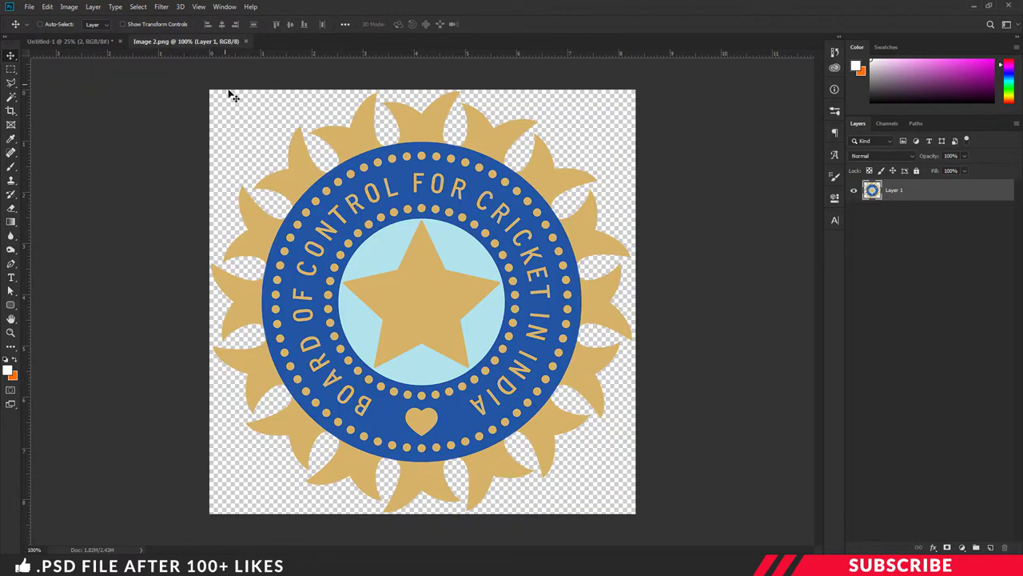
Copy the BCCI logo into the cricket image, close its document and clip it to the layer below.
left_click_drag(210, 44, 251, 148)
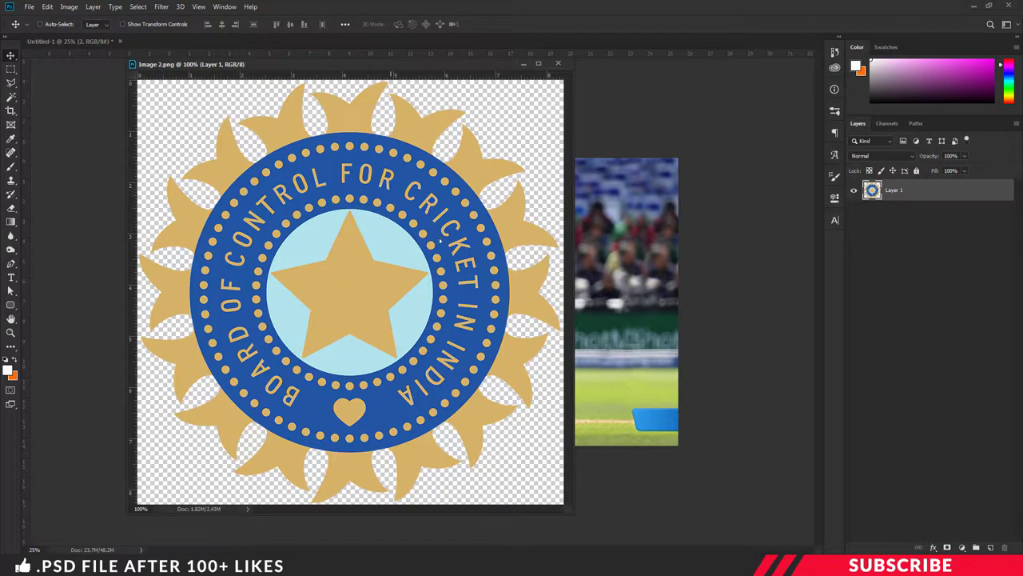
left_click_drag(439, 240, 614, 271)
left_click(558, 64)
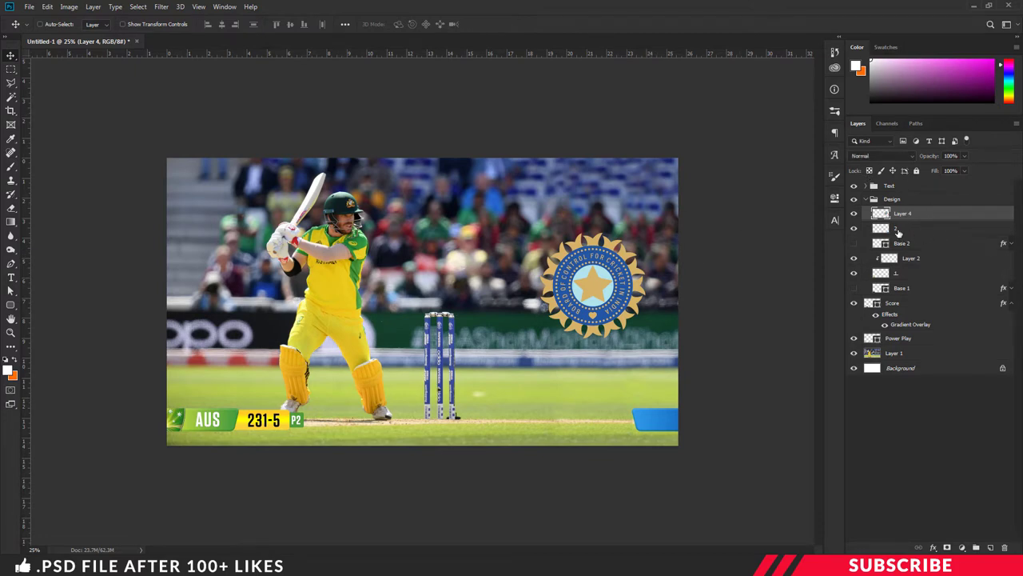
key("ctrl+alt+g")
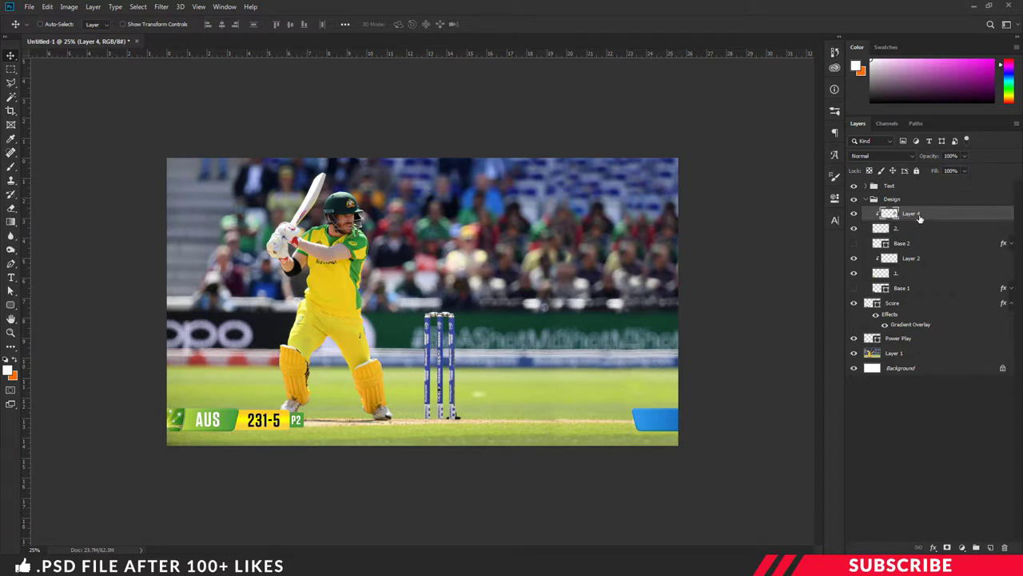
key("ctrl+alt+g")
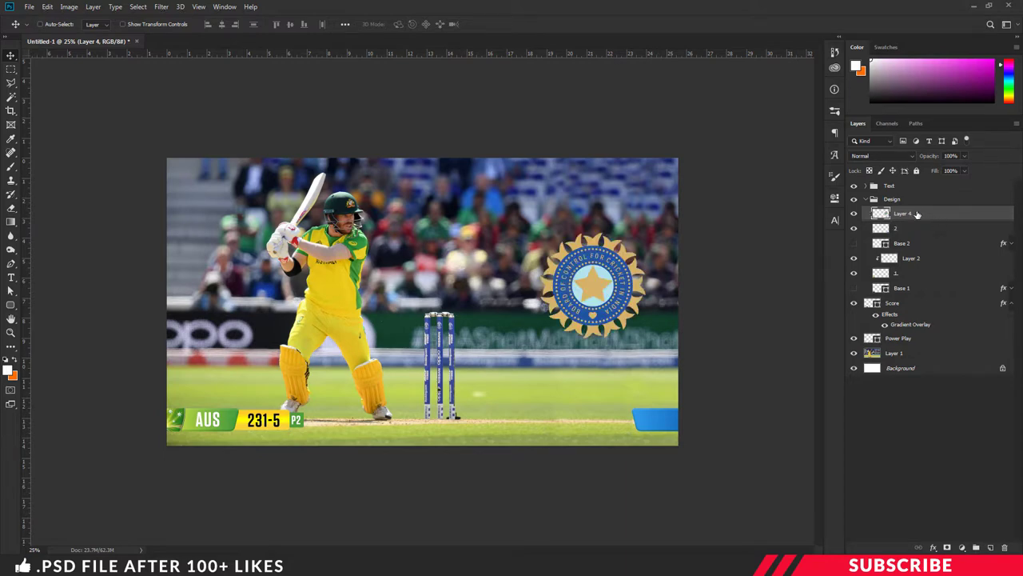
right_click(917, 215)
left_click(804, 310)
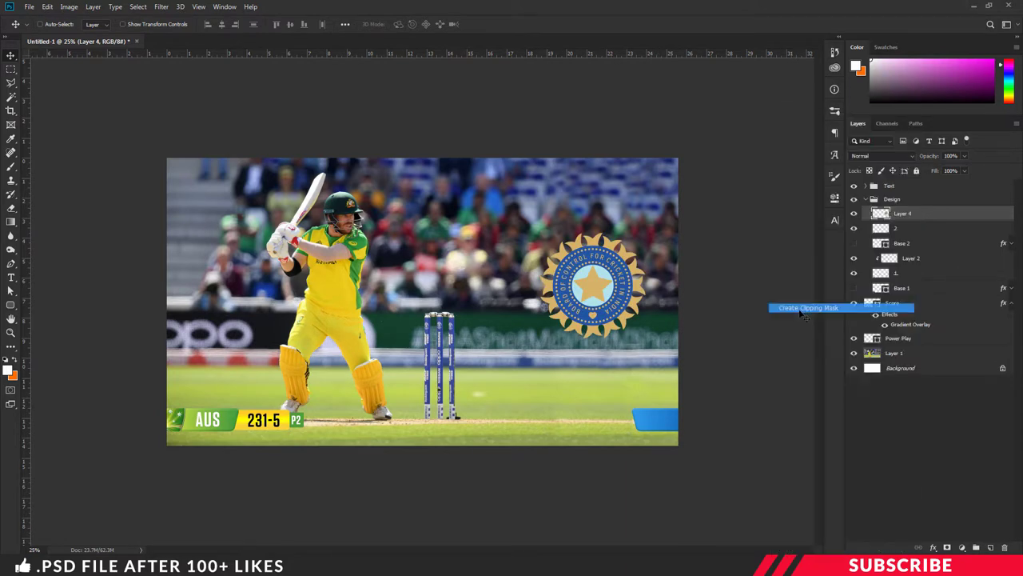
Move the logo onto the blue bar, shrink it, tilt it about 14° and set 80% opacity.
left_click_drag(579, 322, 703, 433)
key("ctrl+t")
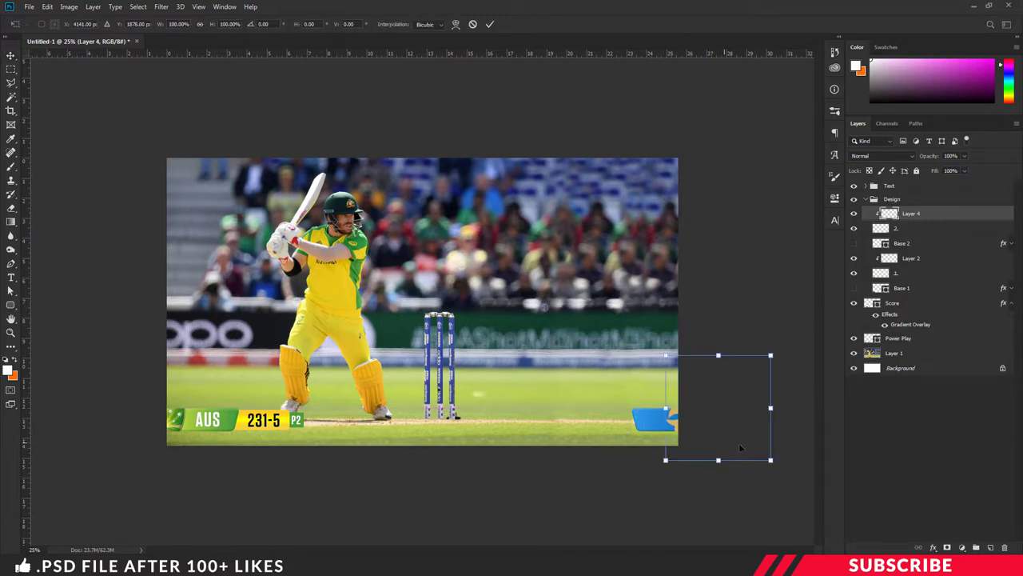
left_click_drag(771, 461, 714, 398)
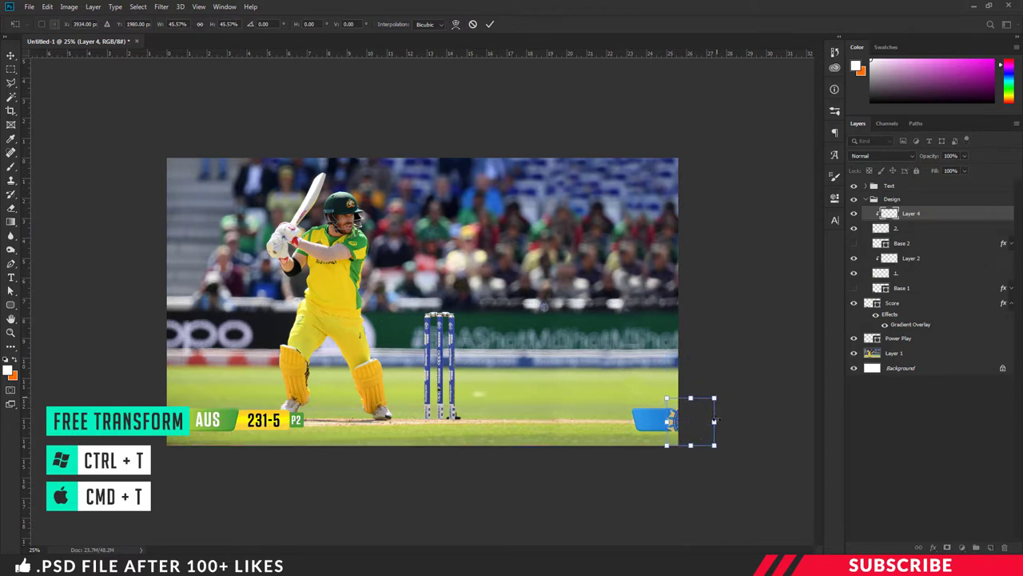
left_click_drag(724, 453, 685, 438)
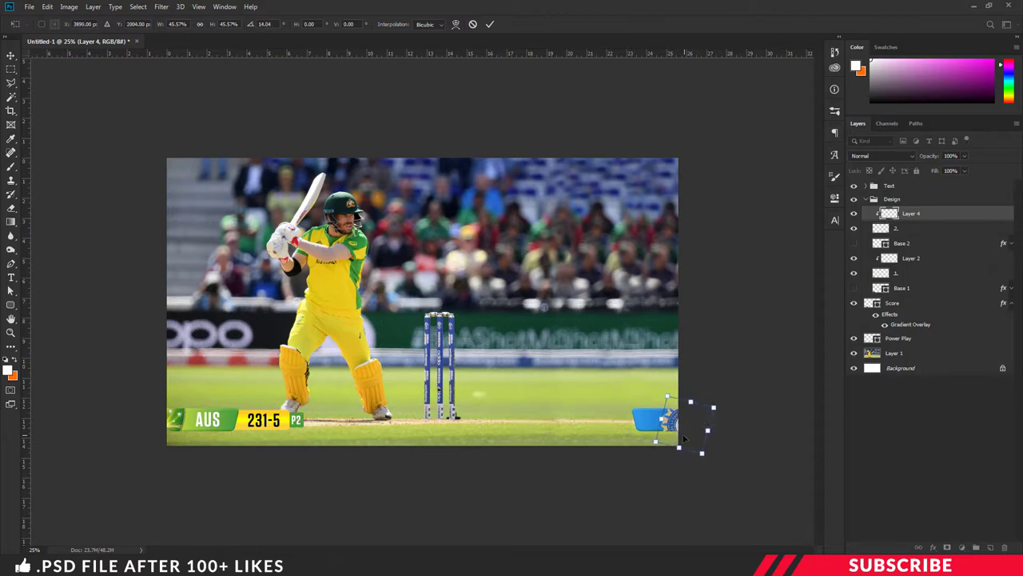
key("Return")
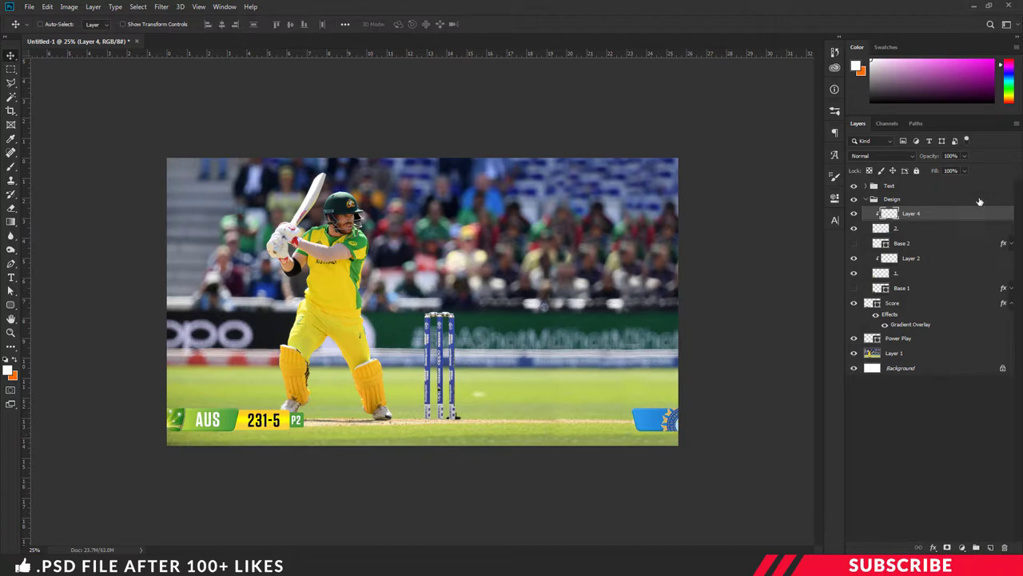
left_click(926, 156)
type("80")
left_click(865, 199)
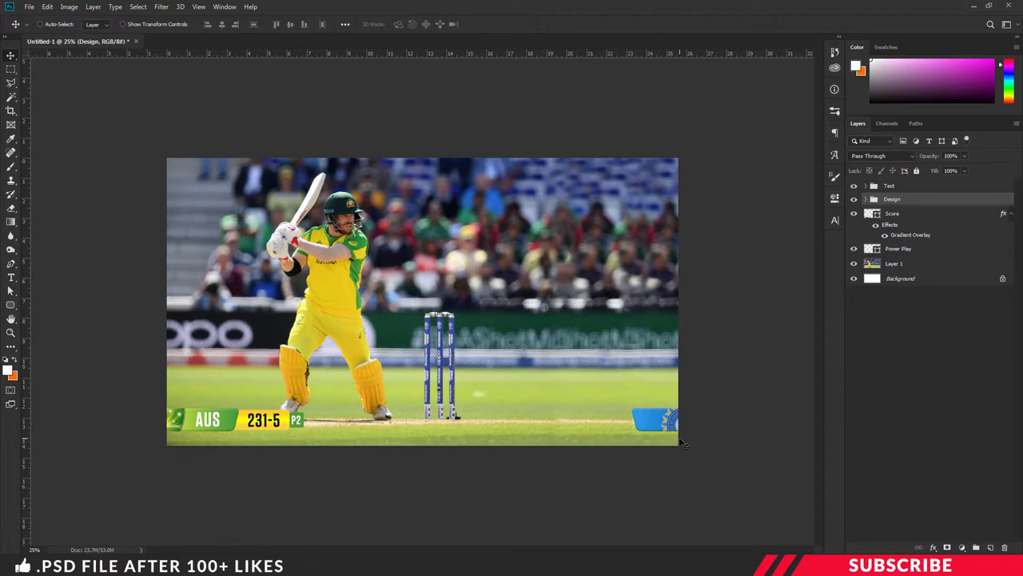
left_click(897, 215)
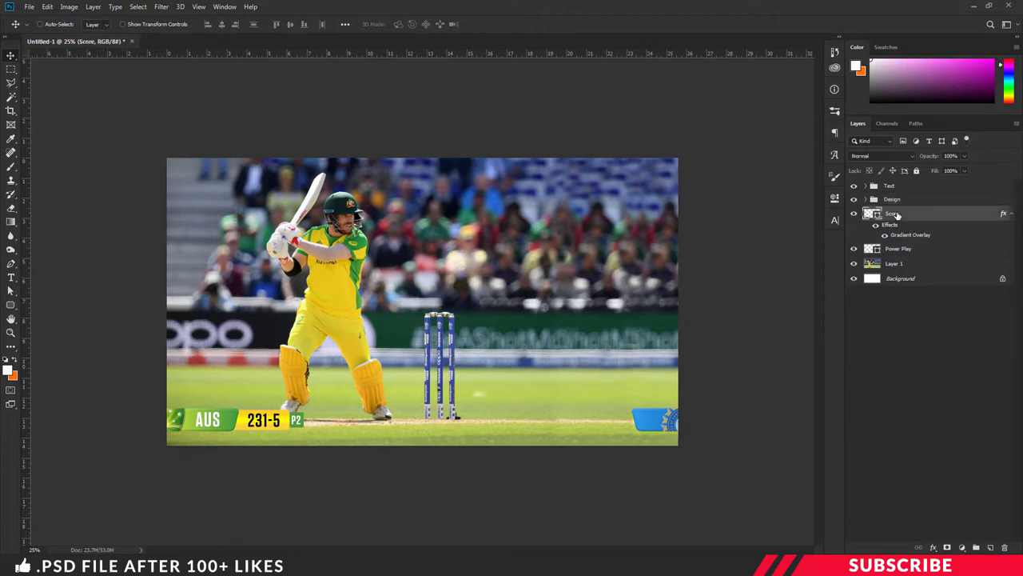
Add a new layer above Score named Bar.
left_click(991, 546)
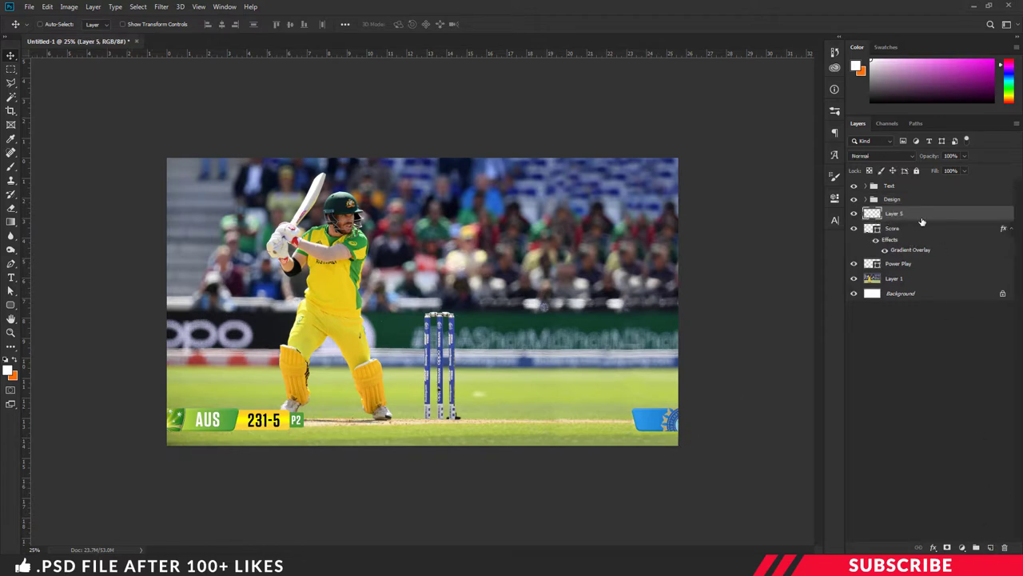
double_click(896, 213)
type("Bar")
key("Return")
Set the foreground colour to white and choose the Rounded Rectangle Tool.
left_click(9, 371)
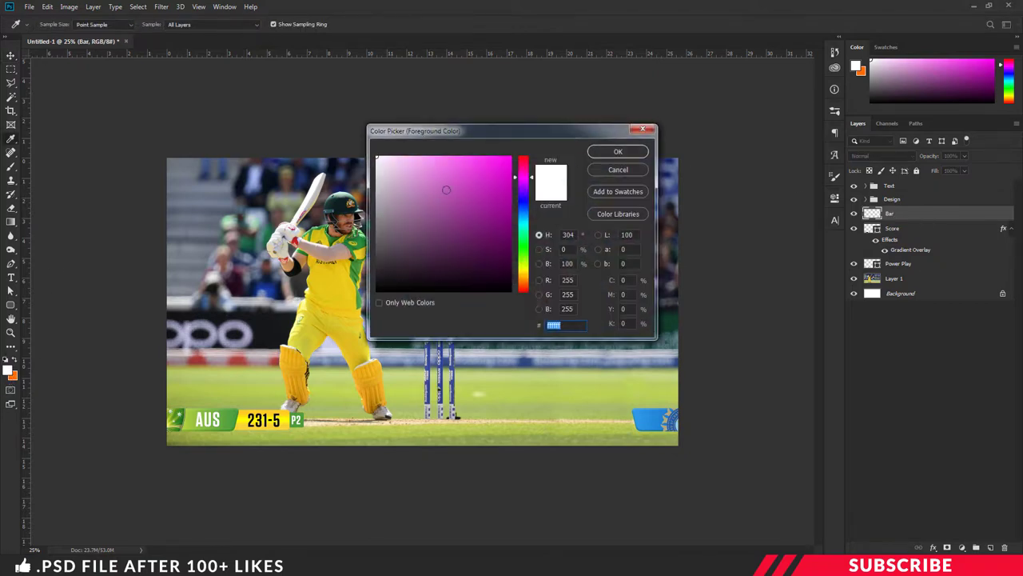
left_click(632, 153)
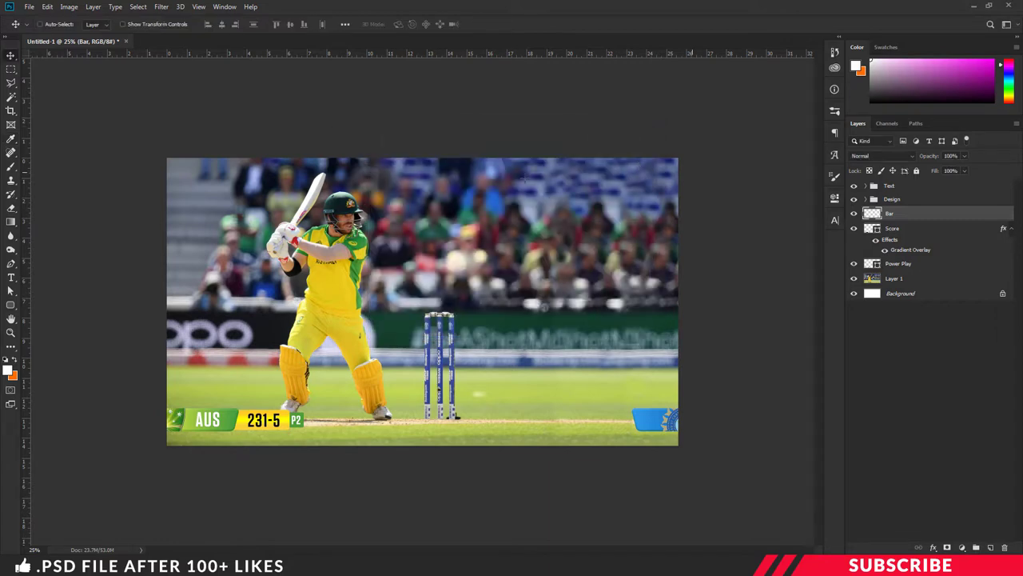
key("u")
right_click(11, 305)
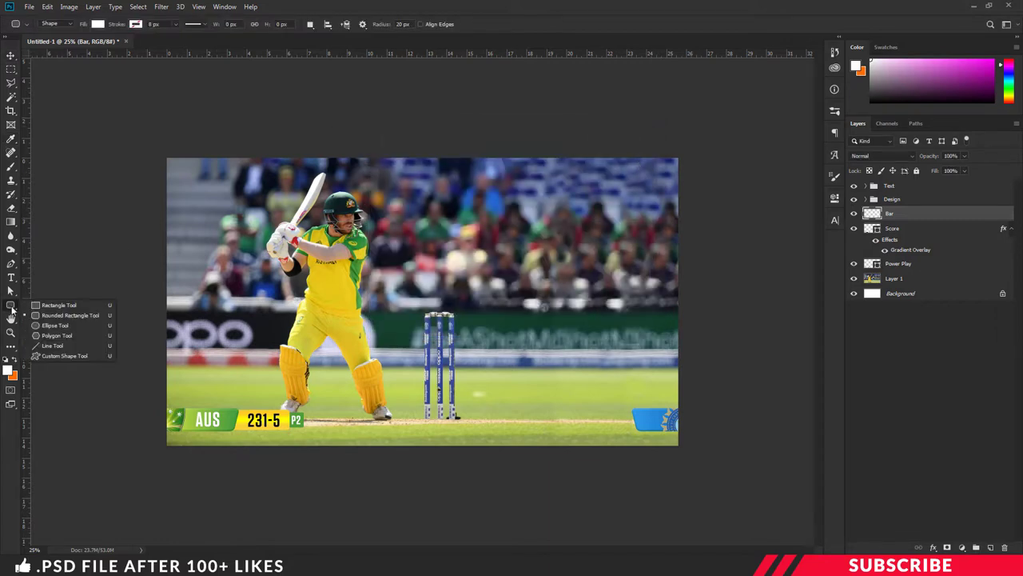
left_click(99, 316)
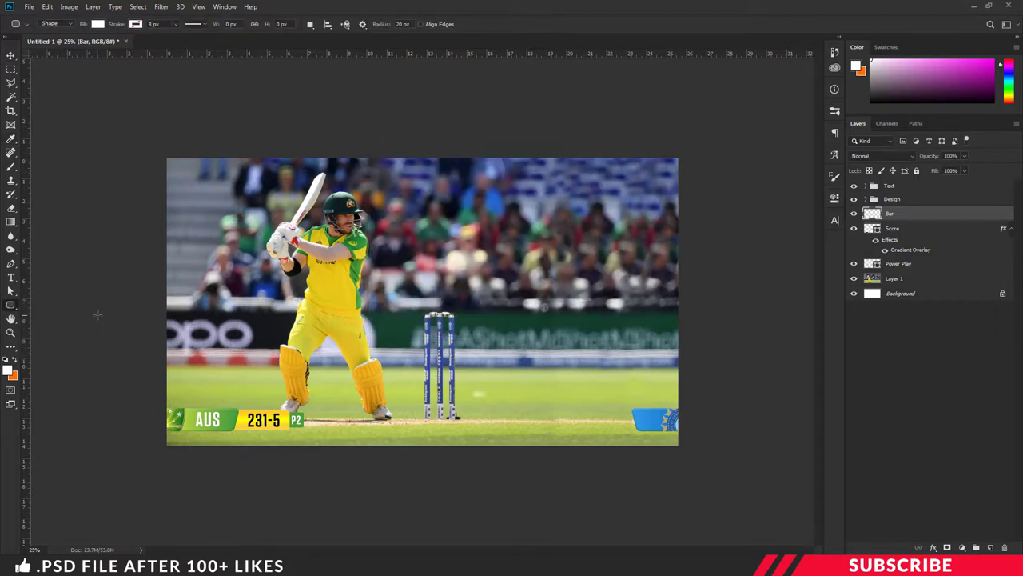
Create a 2510 × 157 px rounded rectangle with all four corner radii at 20 px.
left_click(332, 187)
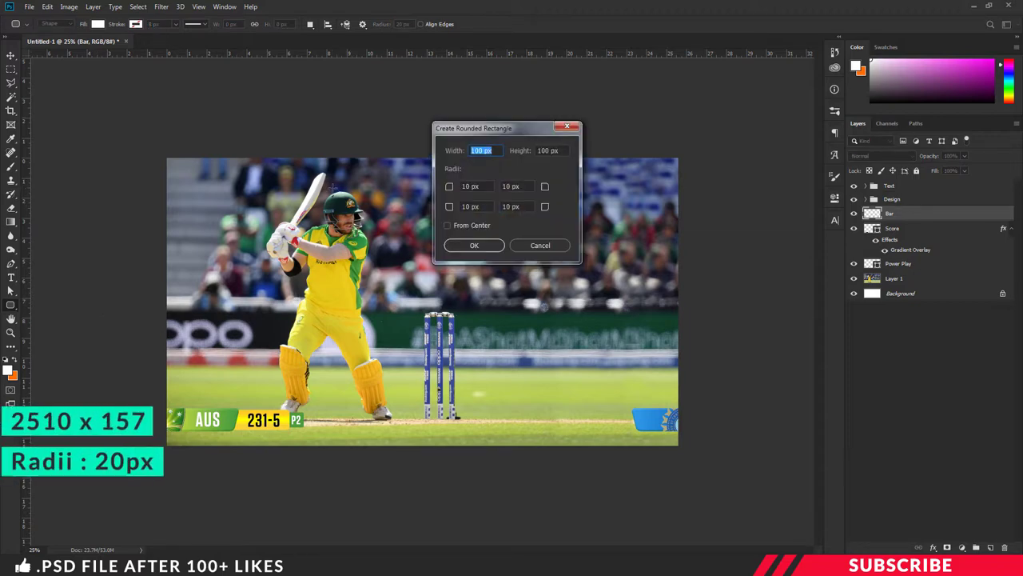
type("2510")
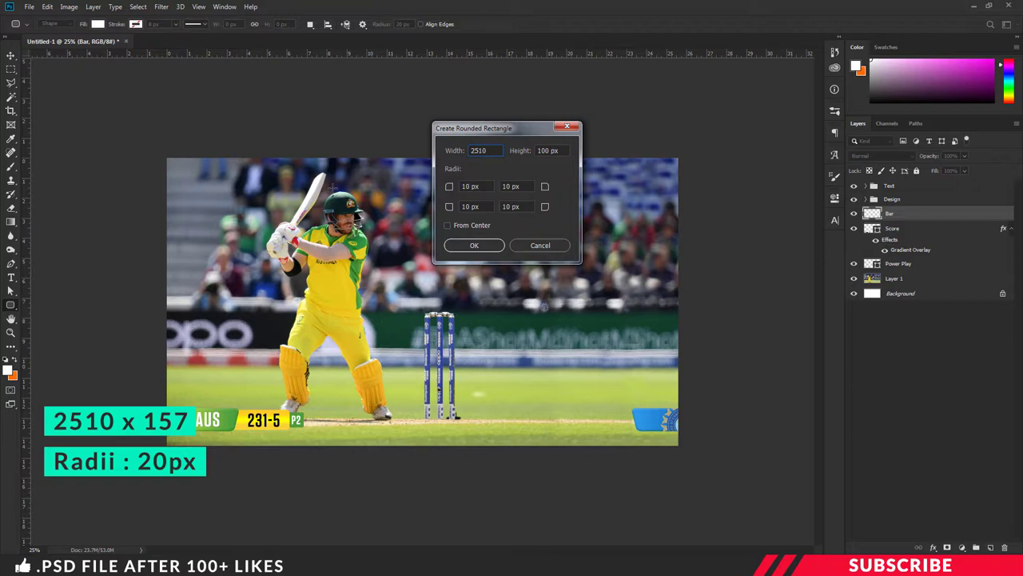
key("Tab")
type("1")
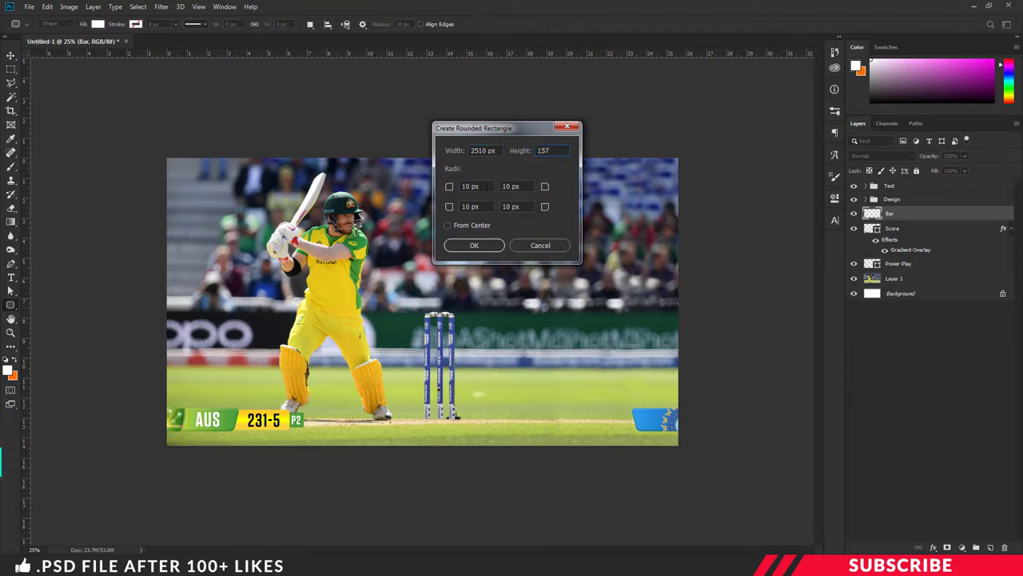
key("Tab")
type("20")
key("Tab")
type("20")
key("Tab")
type("20")
key("Tab")
type("2")
left_click(464, 245)
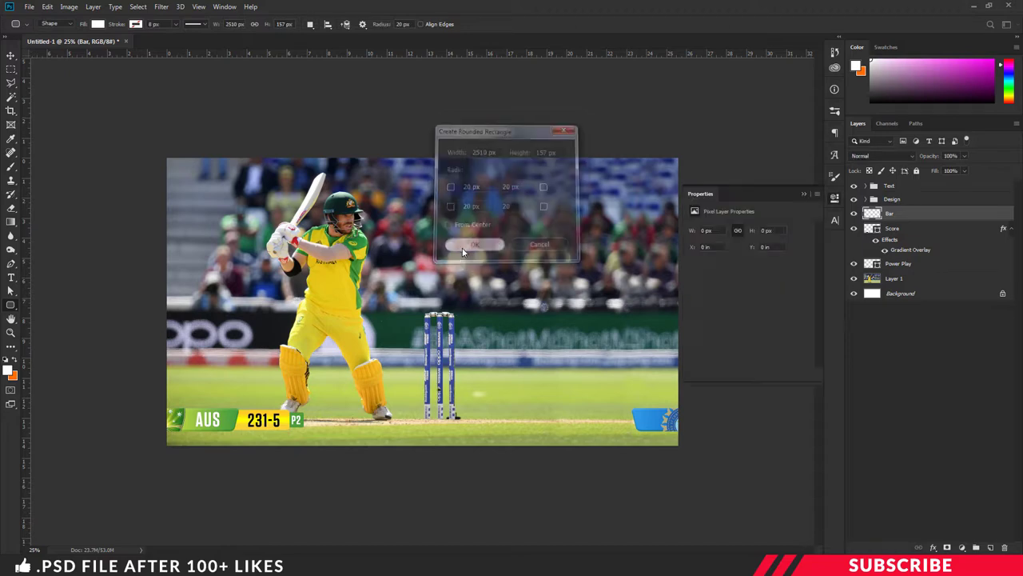
left_click(835, 199)
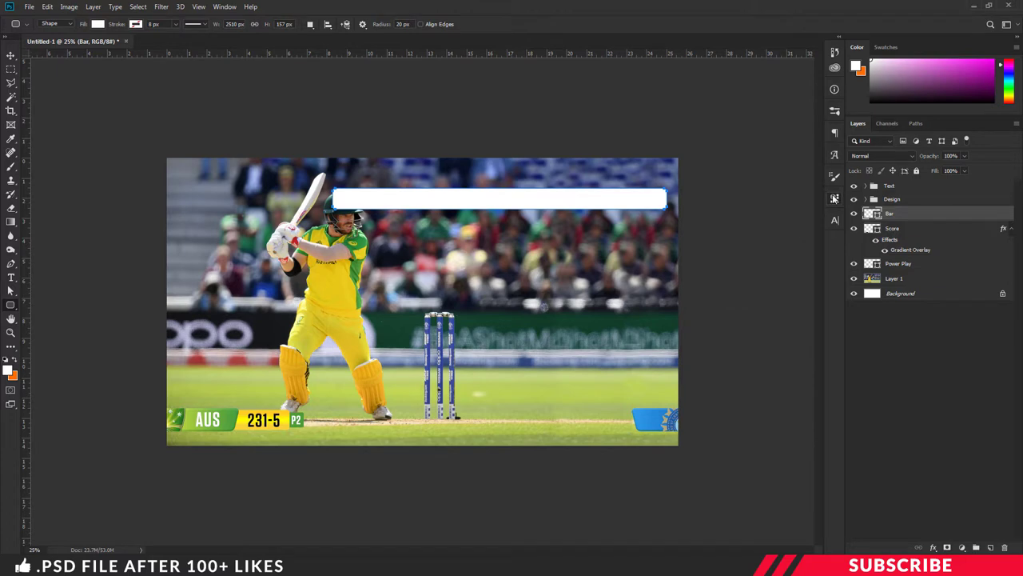
Move the white bar down onto the score strip, zooming in to check its position.
key("v")
left_click_drag(616, 200, 598, 414)
key("ctrl+plus")
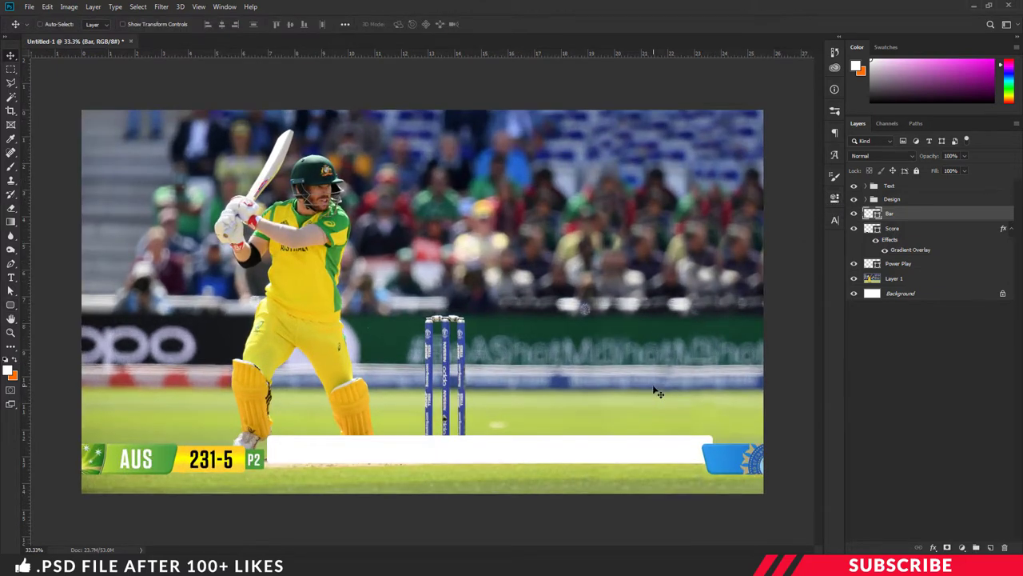
key("ctrl+plus")
left_click_drag(554, 551, 585, 551)
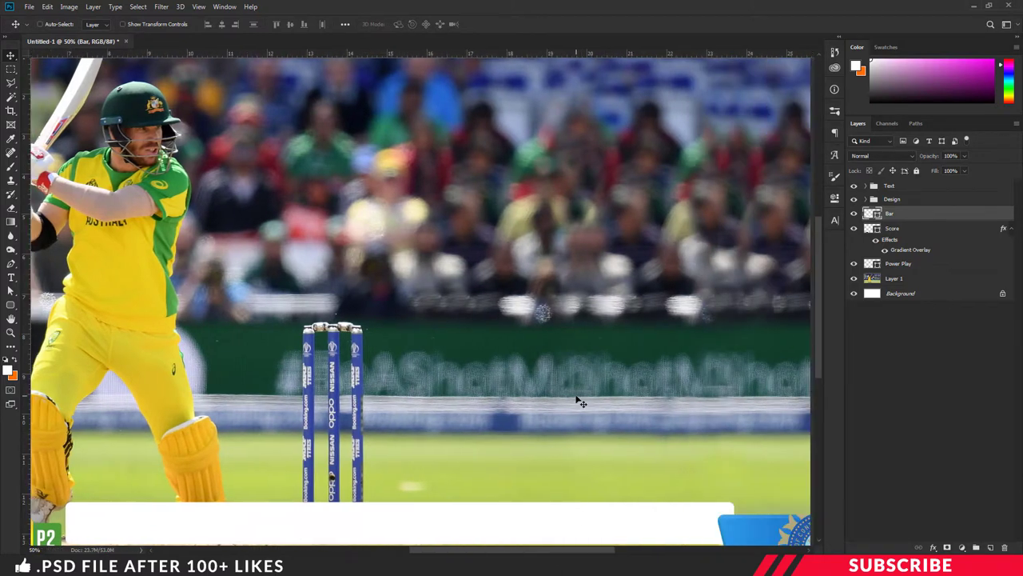
scroll(583, 392, "down", 5)
left_click_drag(589, 376, 589, 391)
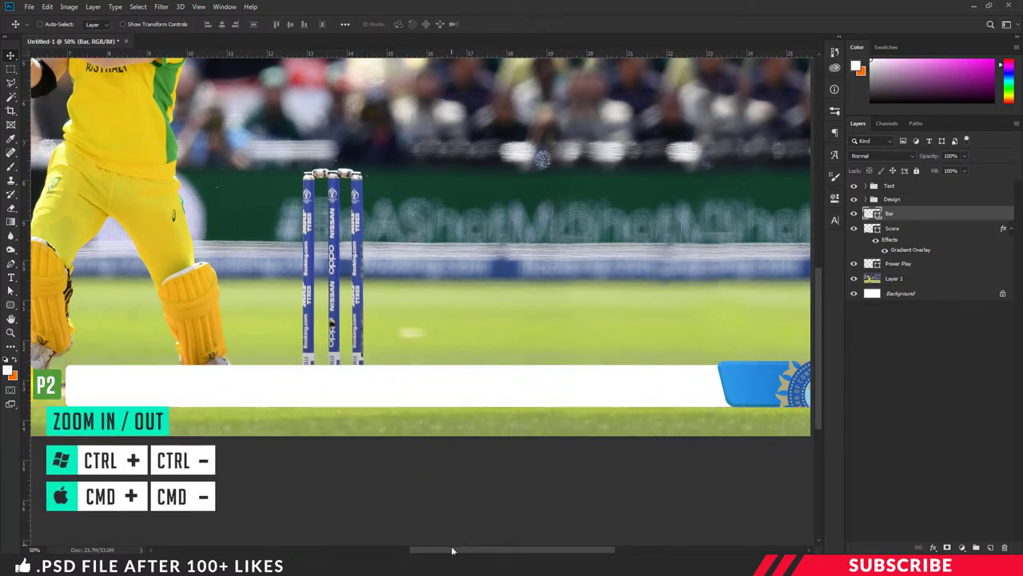
left_click_drag(453, 550, 409, 550)
Nudge the white bar up and right against the P2 tag, then zoom back out.
key("ctrl+plus")
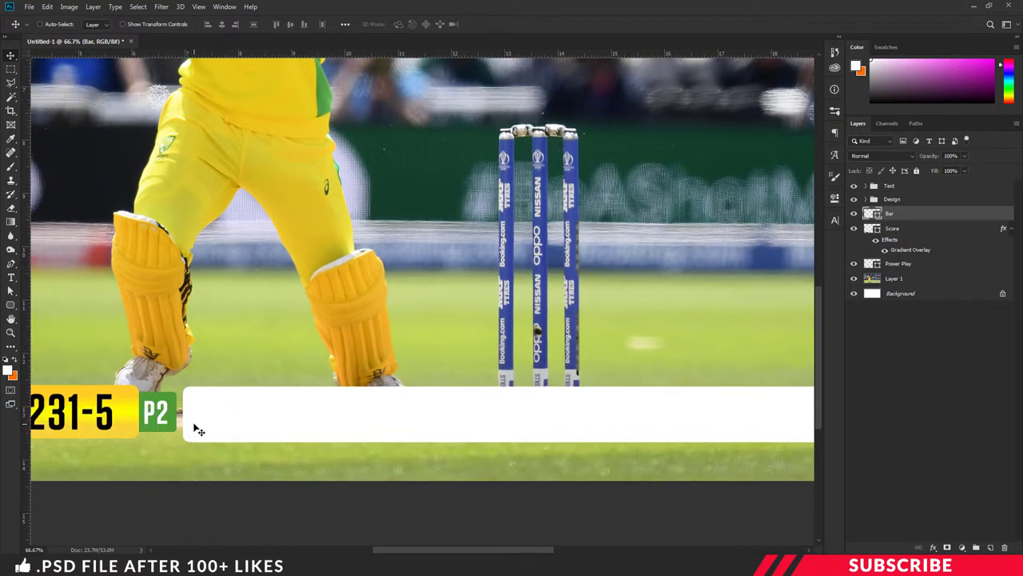
key("Up")
key("Up")
key("Up")
key("Right")
key("Right")
key("Right")
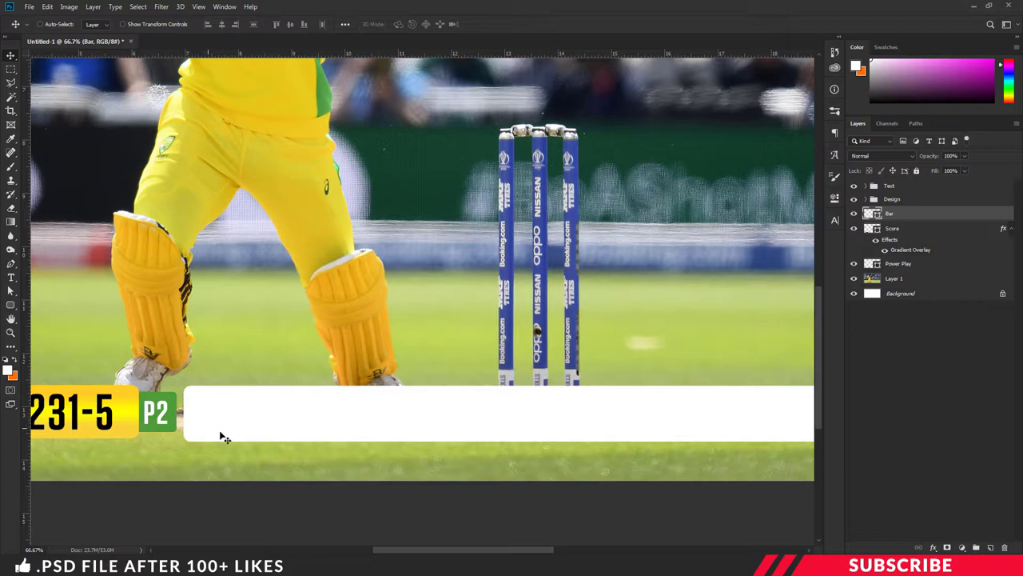
key("ctrl+minus")
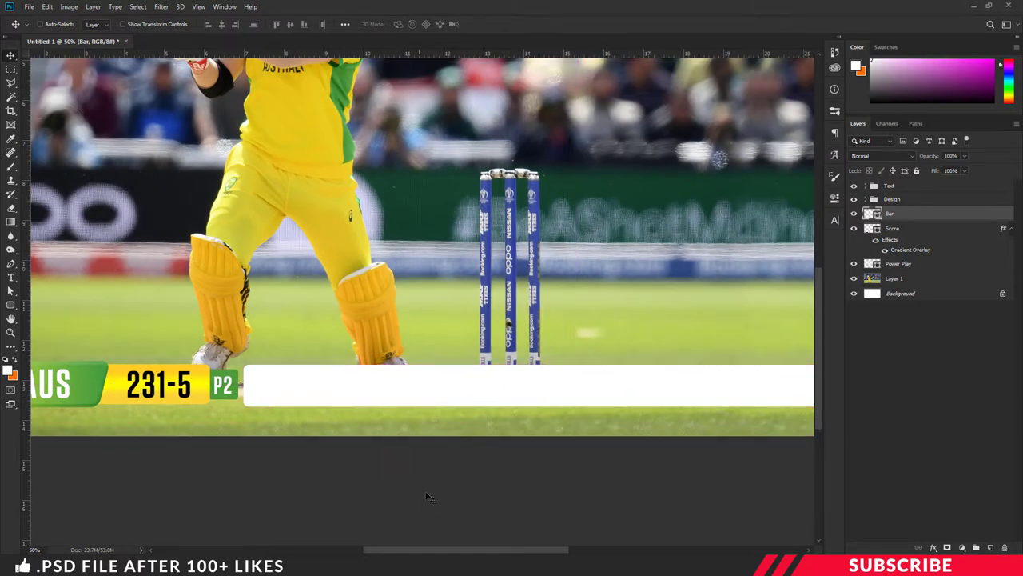
key("ctrl+minus")
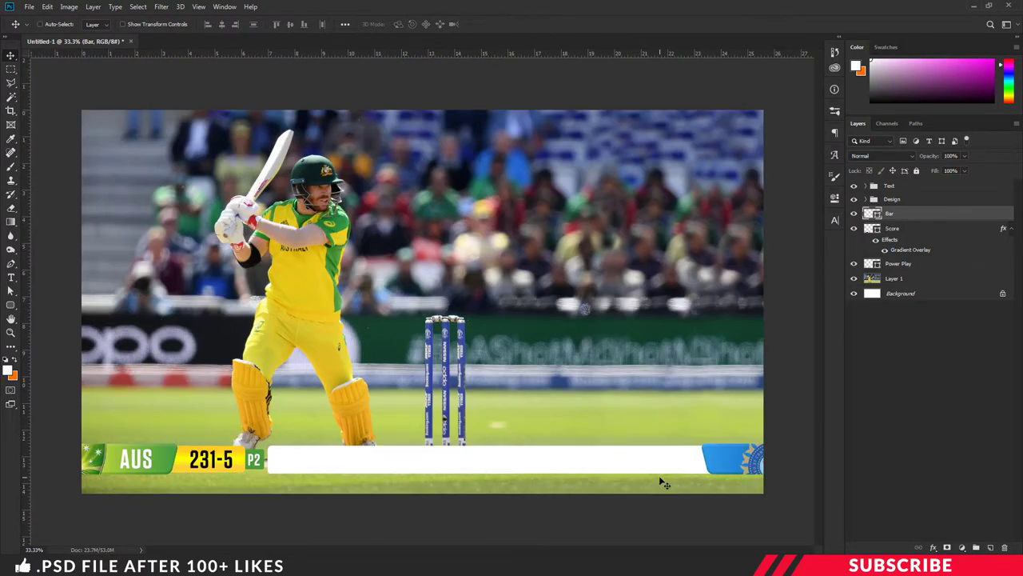
Add a Gradient Overlay style to the Bar layer and bring up its Gradient Editor.
right_click(904, 214)
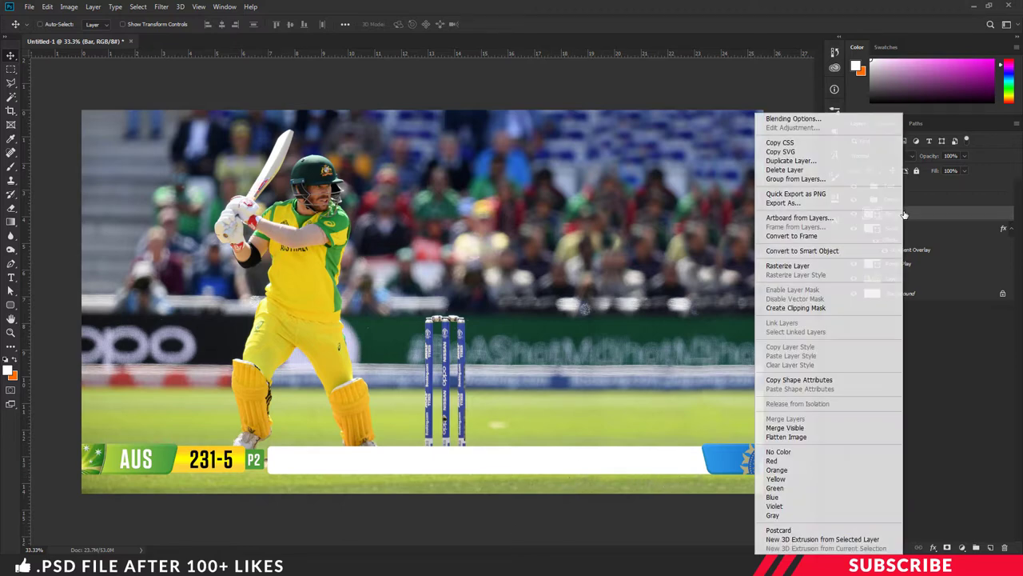
left_click(816, 120)
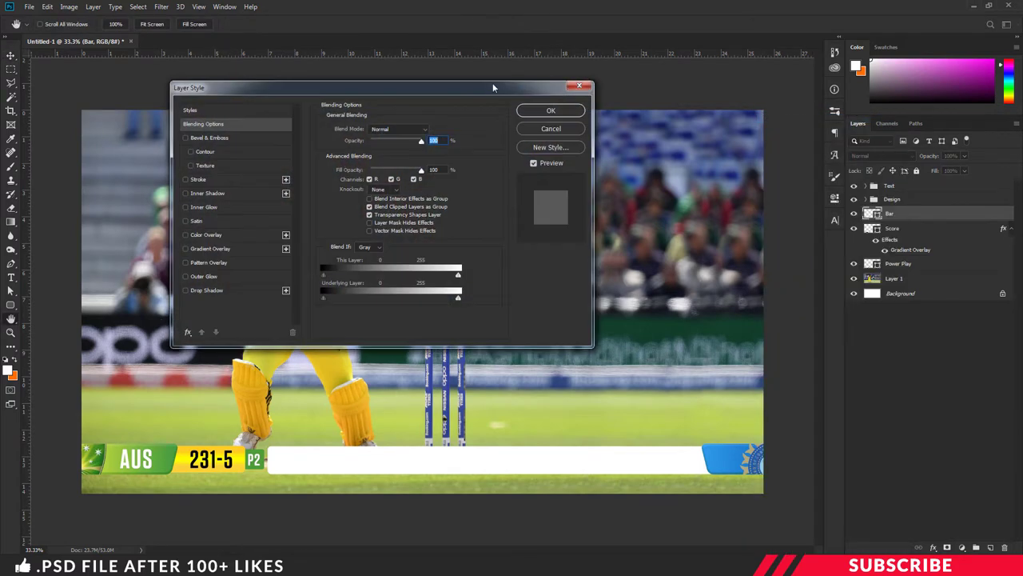
left_click_drag(493, 83, 771, 80)
left_click(485, 244)
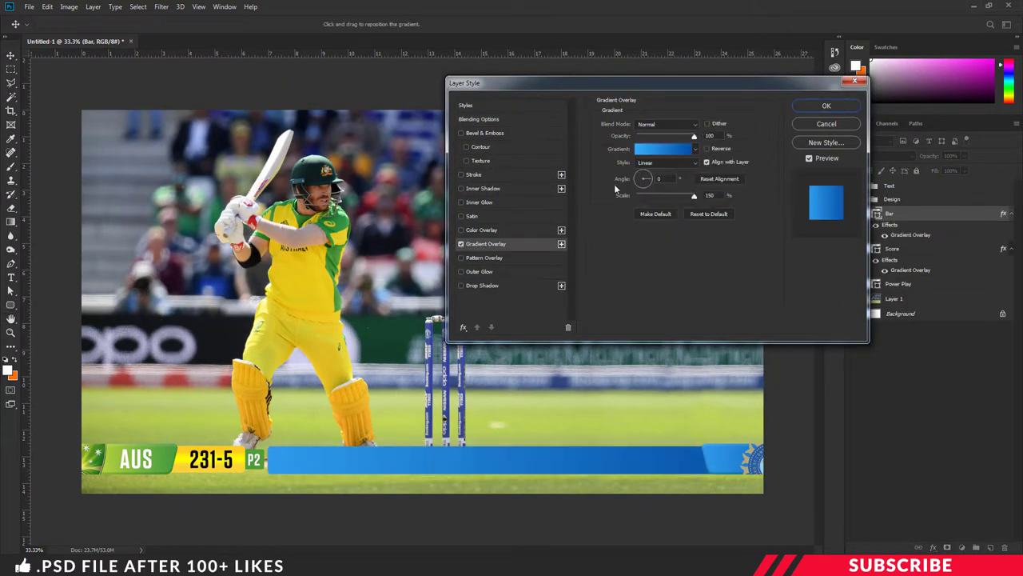
left_click(655, 150)
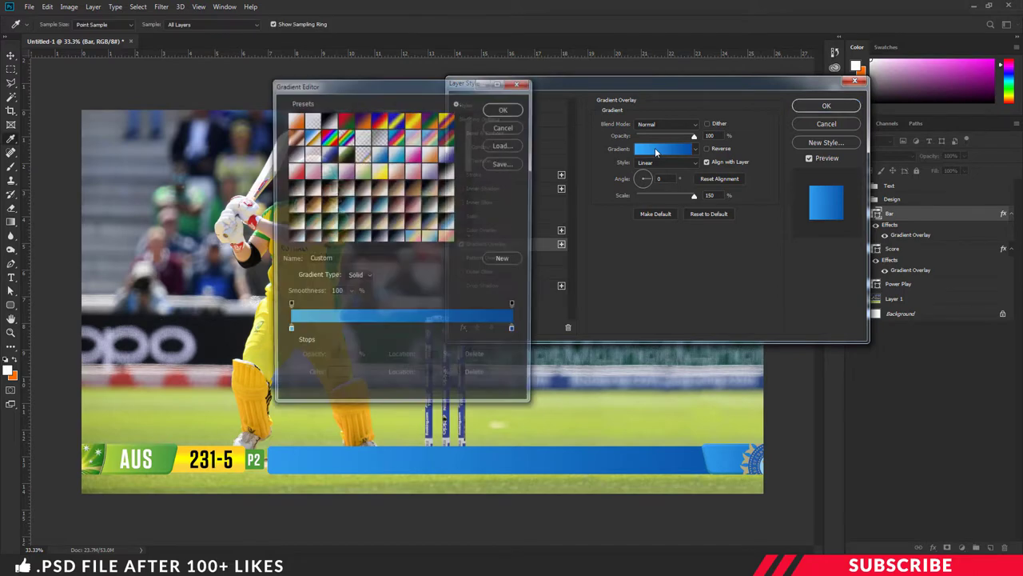
left_click_drag(360, 87, 417, 57)
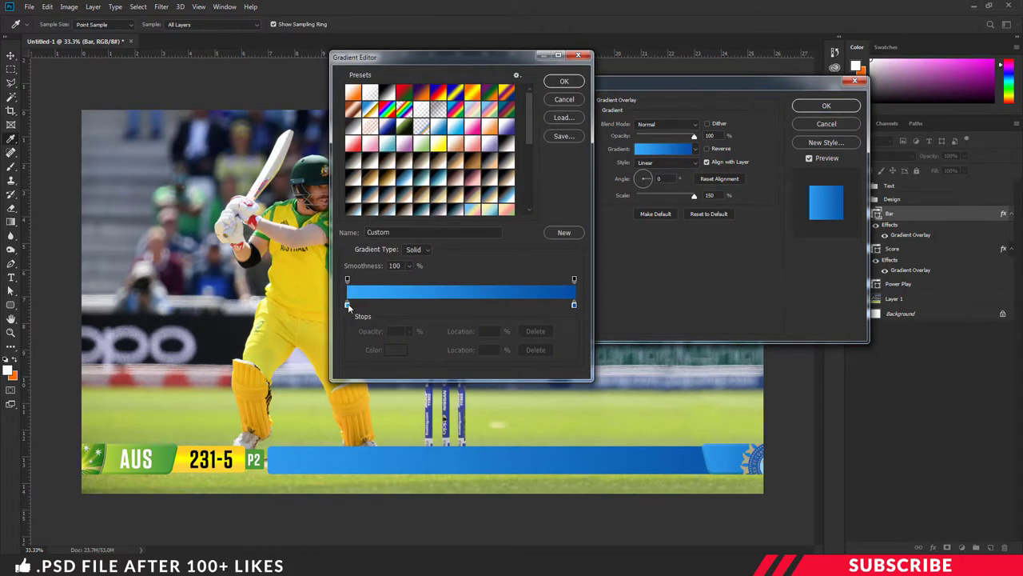
Set the gradient's left colour stop to white.
left_click(348, 304)
left_click(395, 349)
left_click(378, 157)
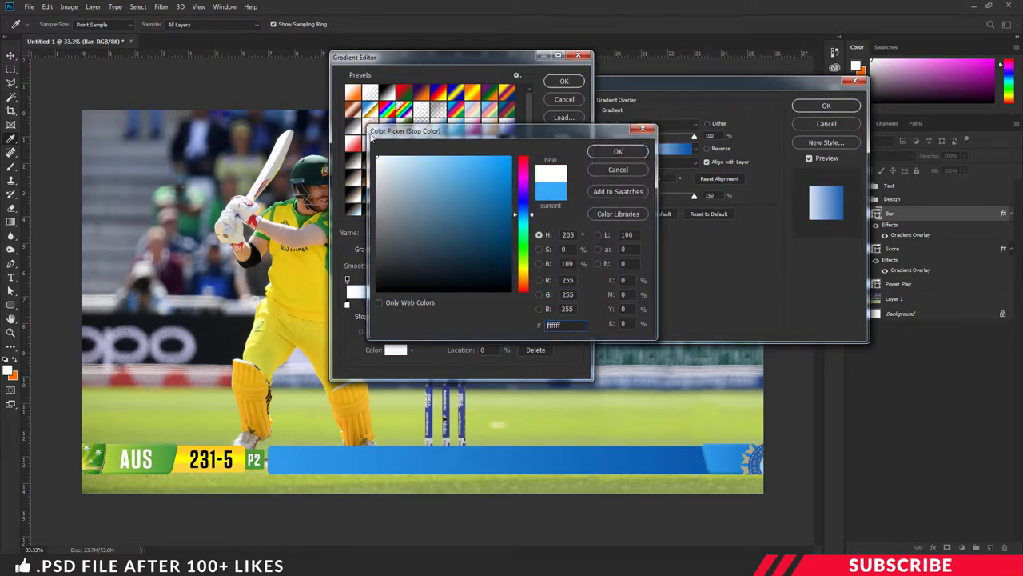
left_click(618, 151)
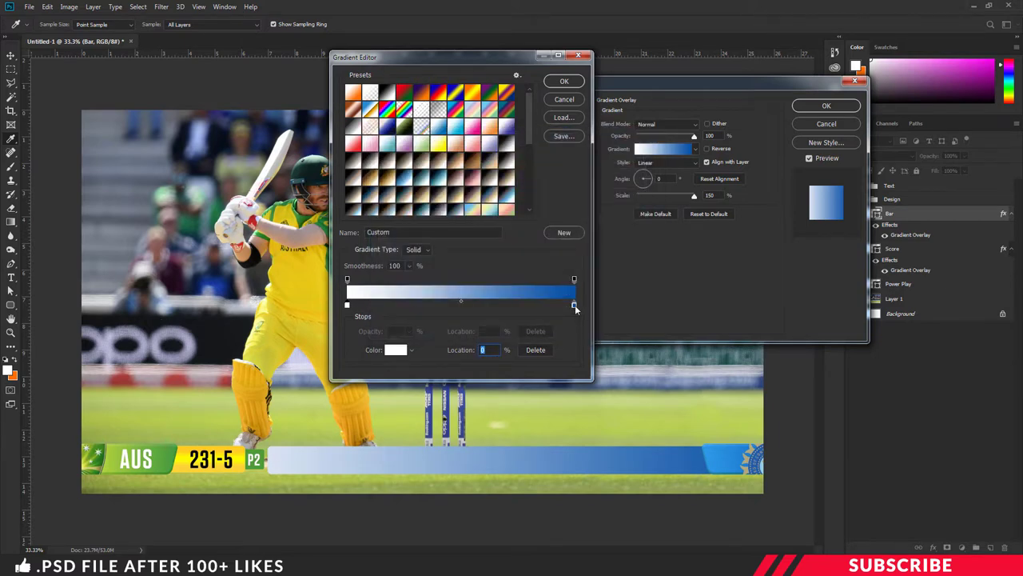
Set the right stop to #c4cfd9, shift the midpoint slightly, and confirm the gradient.
left_click(574, 306)
left_click(396, 349)
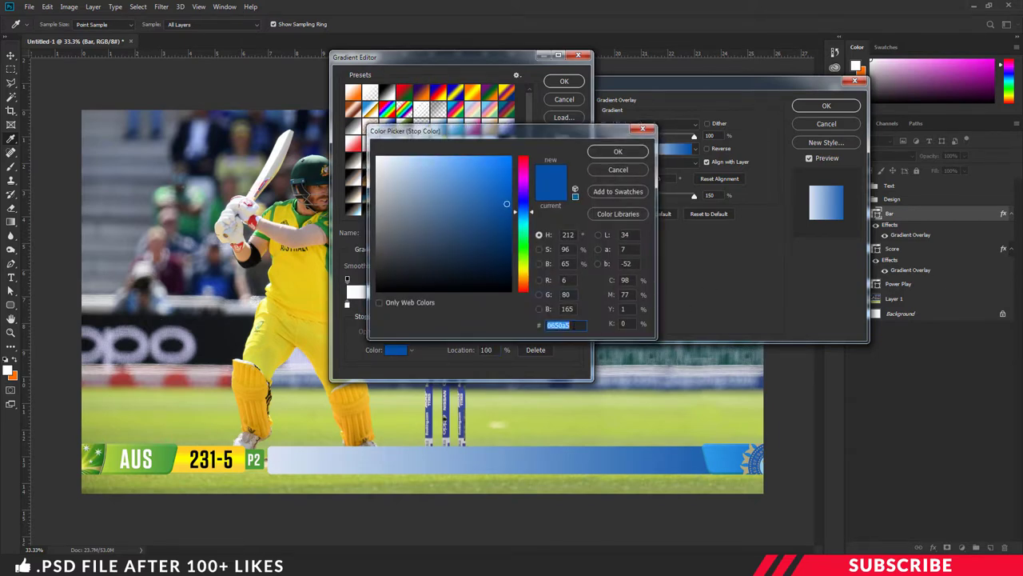
type("c4")
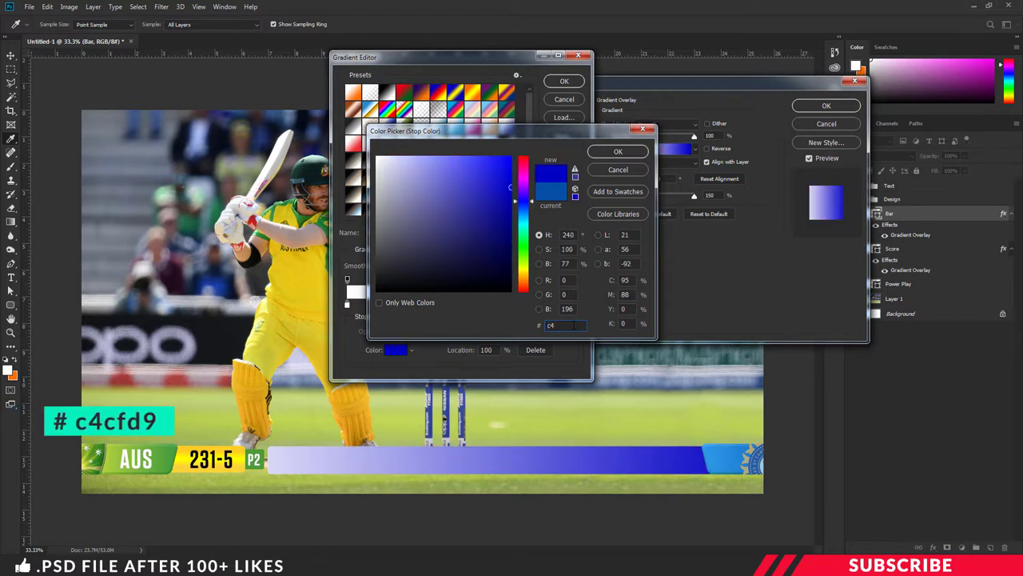
type("cfd9")
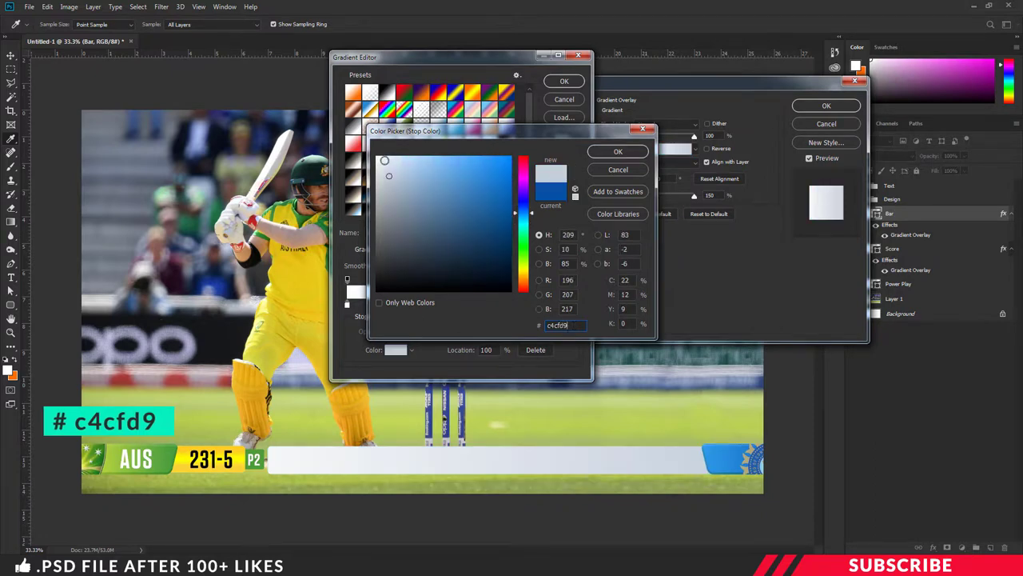
left_click(629, 152)
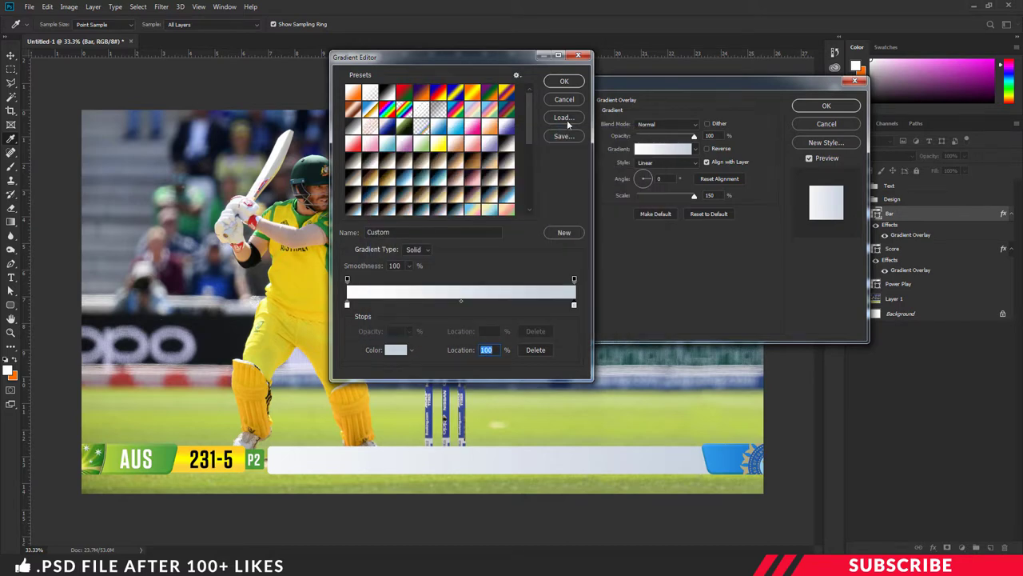
left_click(459, 301)
left_click_drag(455, 299, 457, 300)
left_click(565, 81)
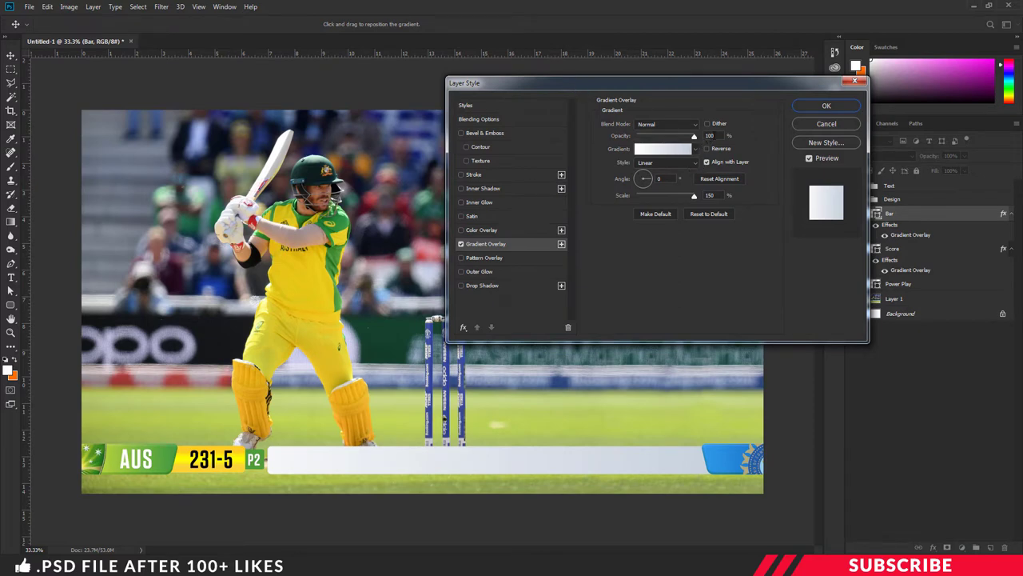
Set Gradient Overlay to 69% opacity, 90° angle, Reverse, 59% scale, and apply the style.
left_click(709, 135)
type("65")
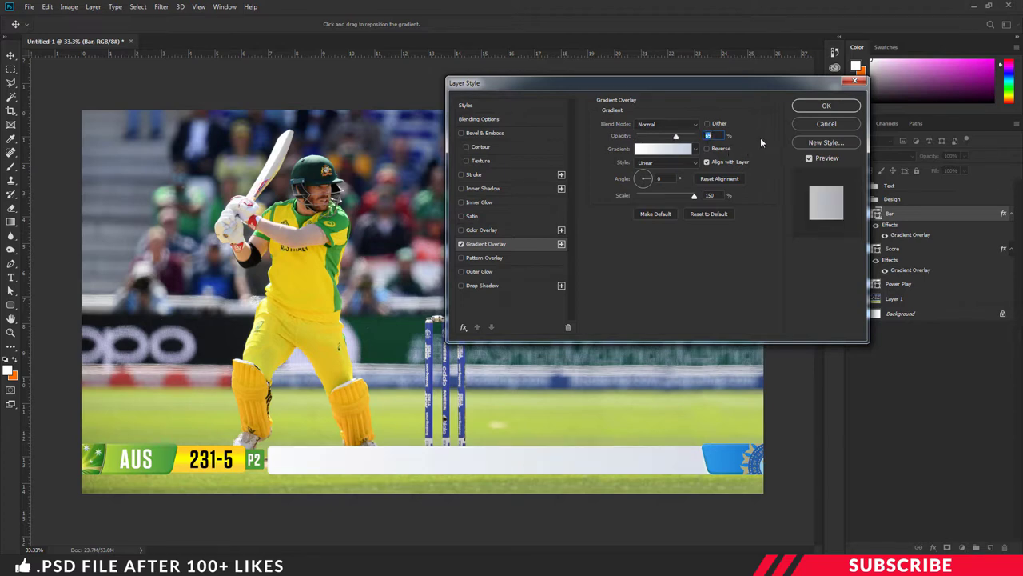
key("Tab")
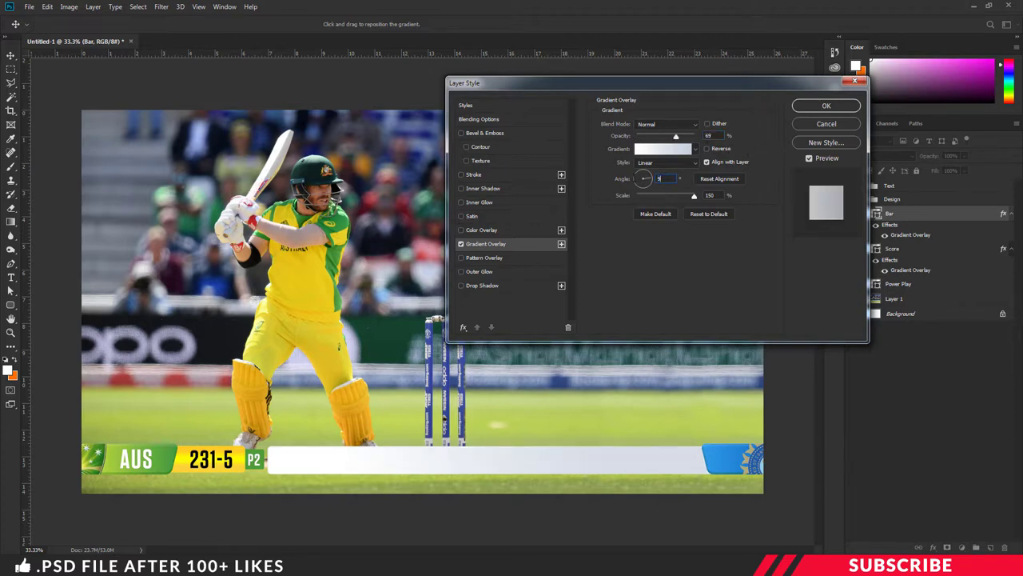
type("90")
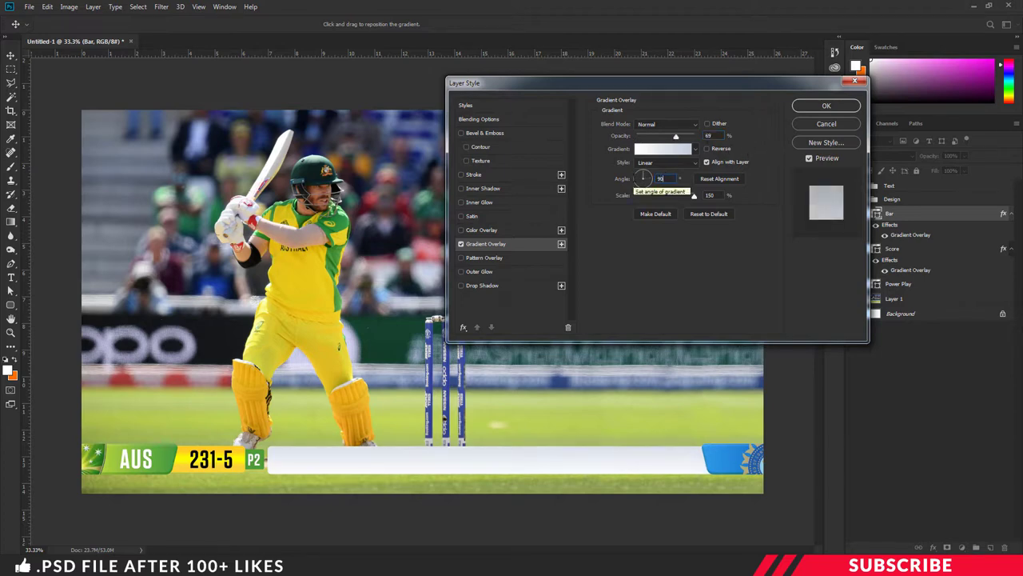
left_click(707, 149)
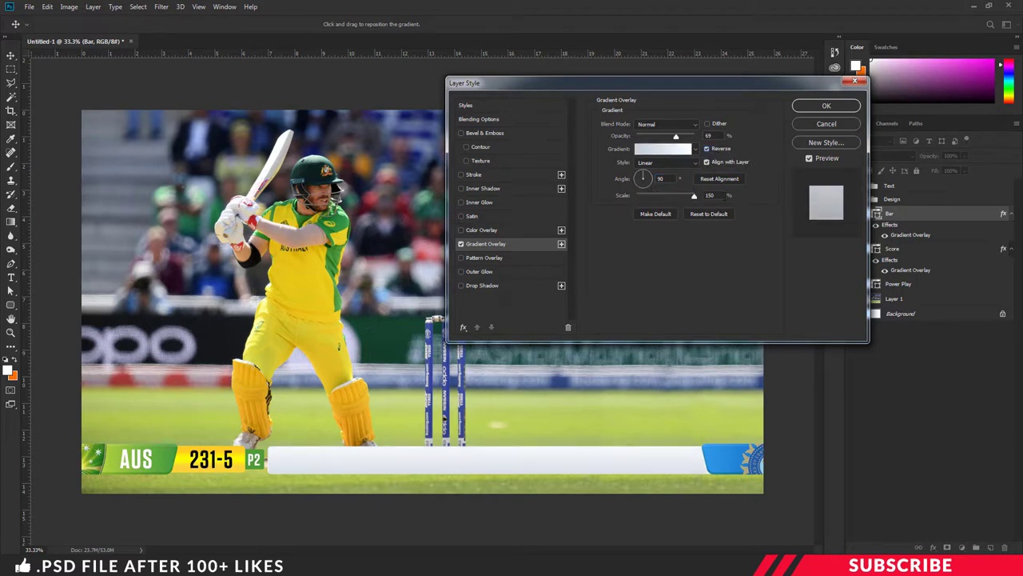
left_click(710, 195)
type("59")
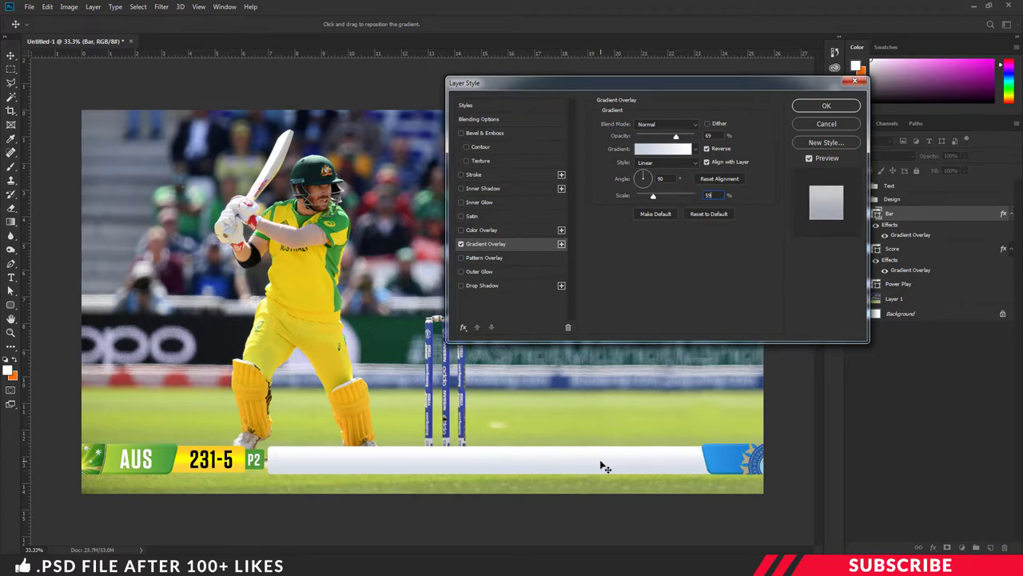
left_click(460, 246)
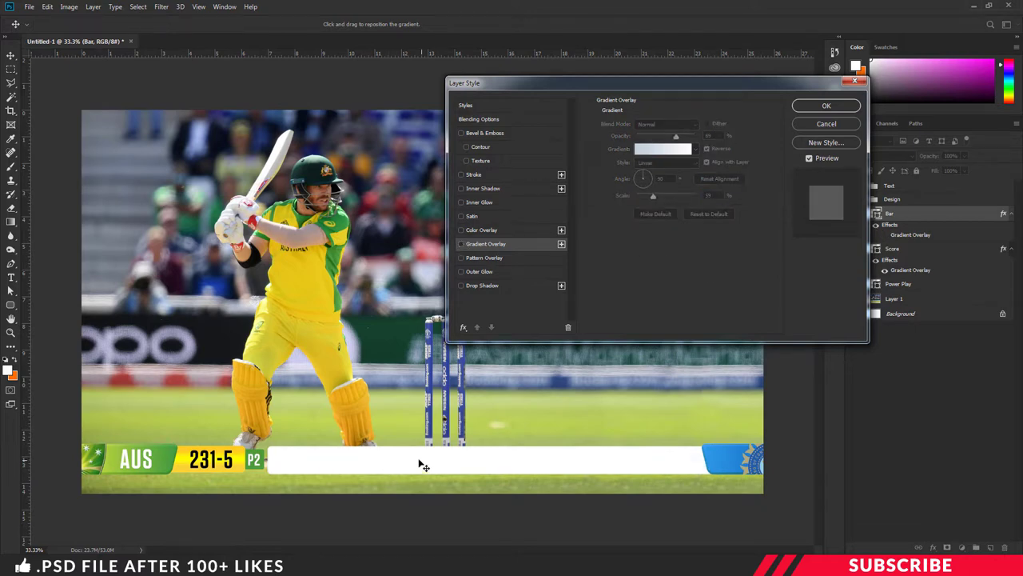
left_click(460, 244)
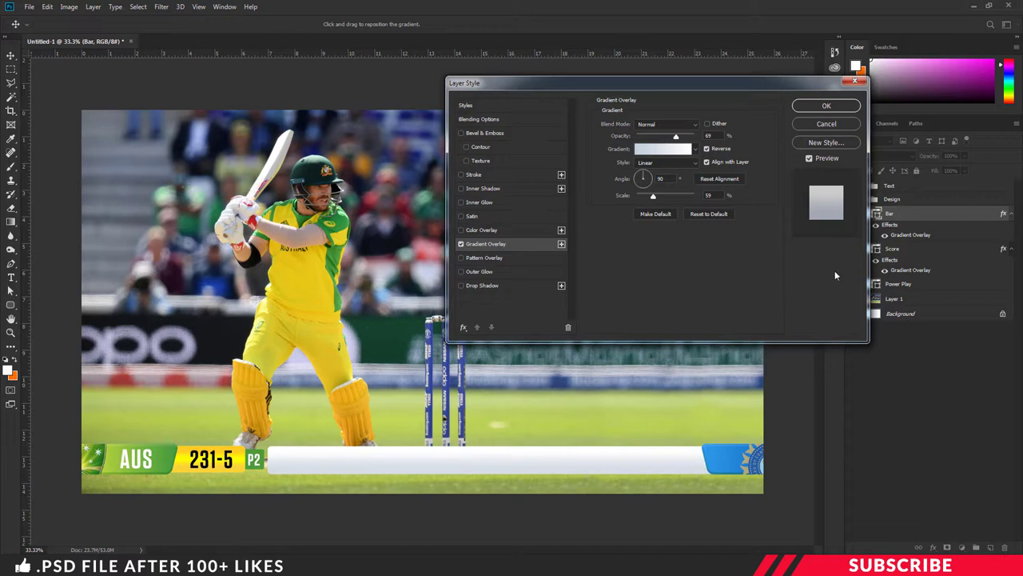
left_click(827, 108)
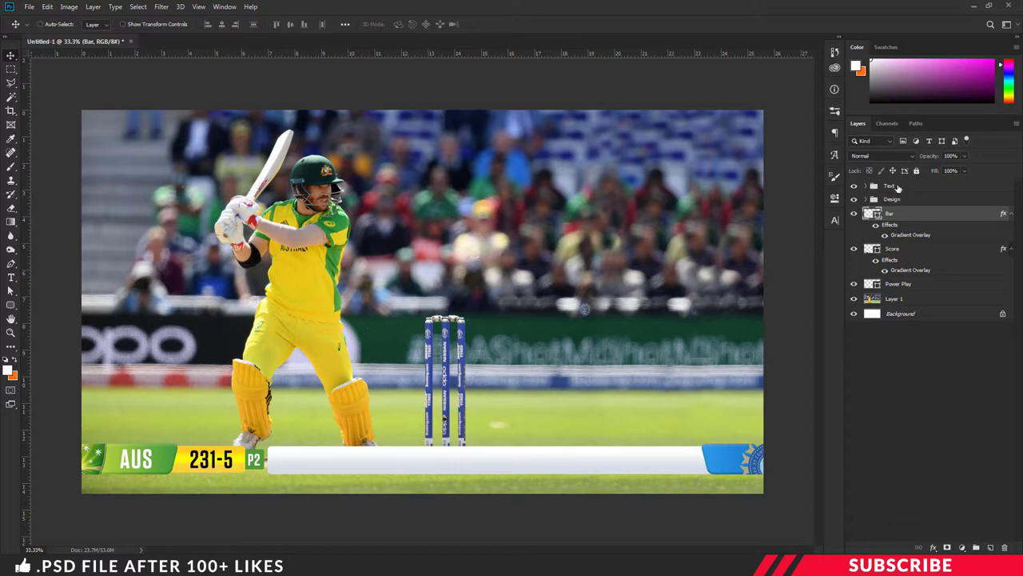
Add a new layer above Layer 3 in the Text group and set the foreground colour to #000000.
left_click(892, 186)
left_click(866, 185)
left_click(901, 201)
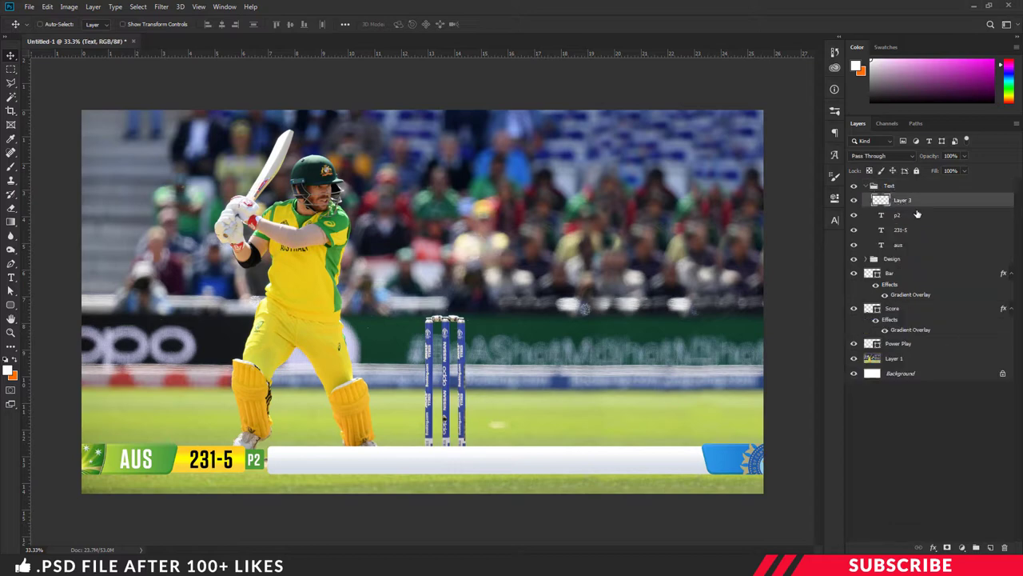
left_click(991, 547)
key("i")
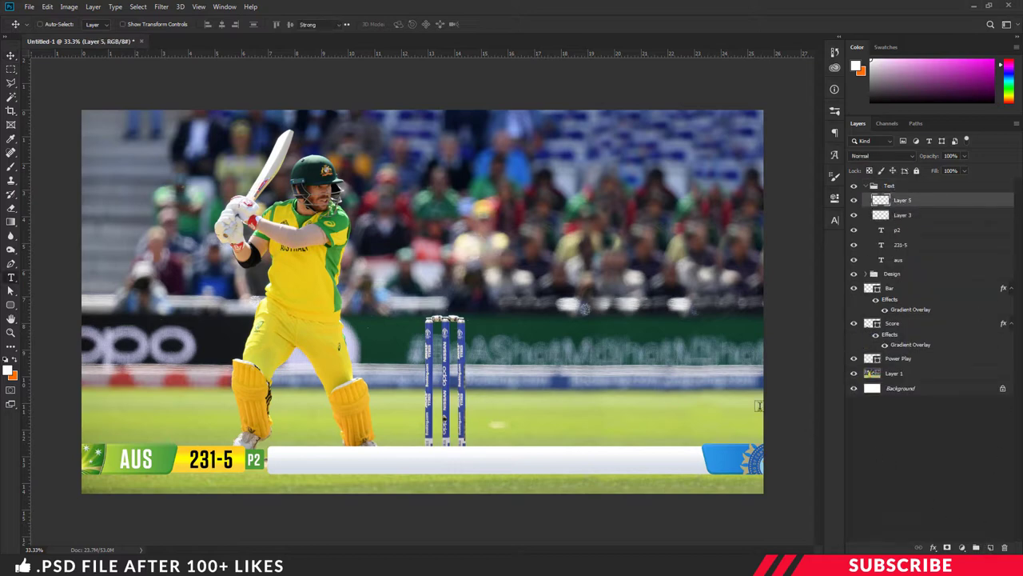
left_click(9, 369)
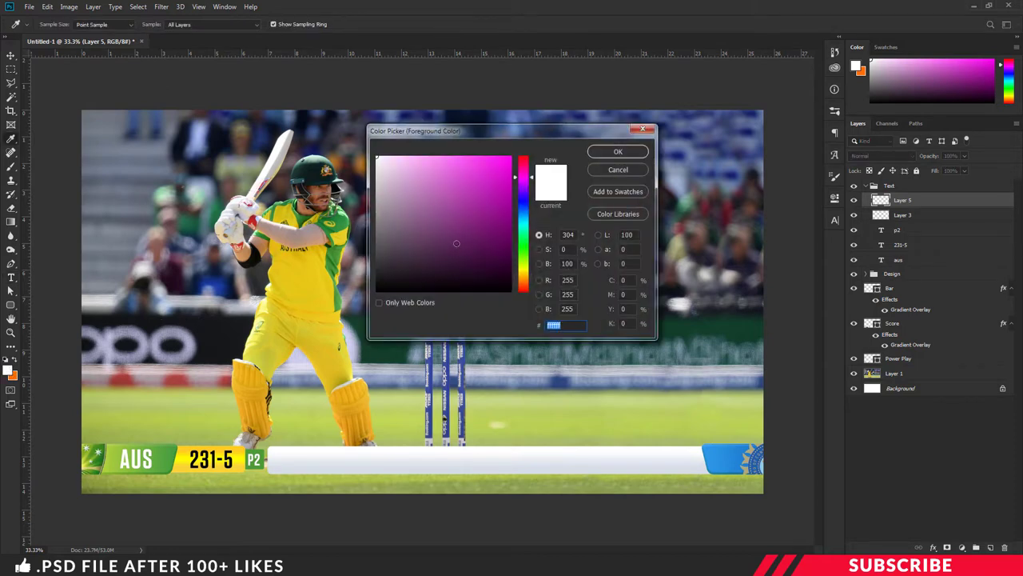
type("000000")
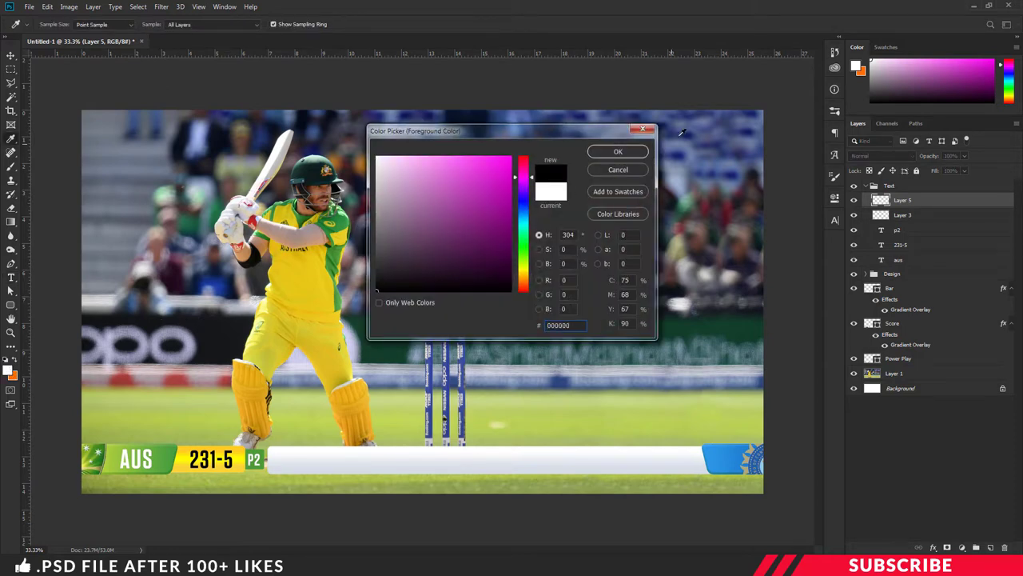
left_click(618, 152)
Type 'WARNER* 102 (125)' on the white bar and move it into place at the left.
key("t")
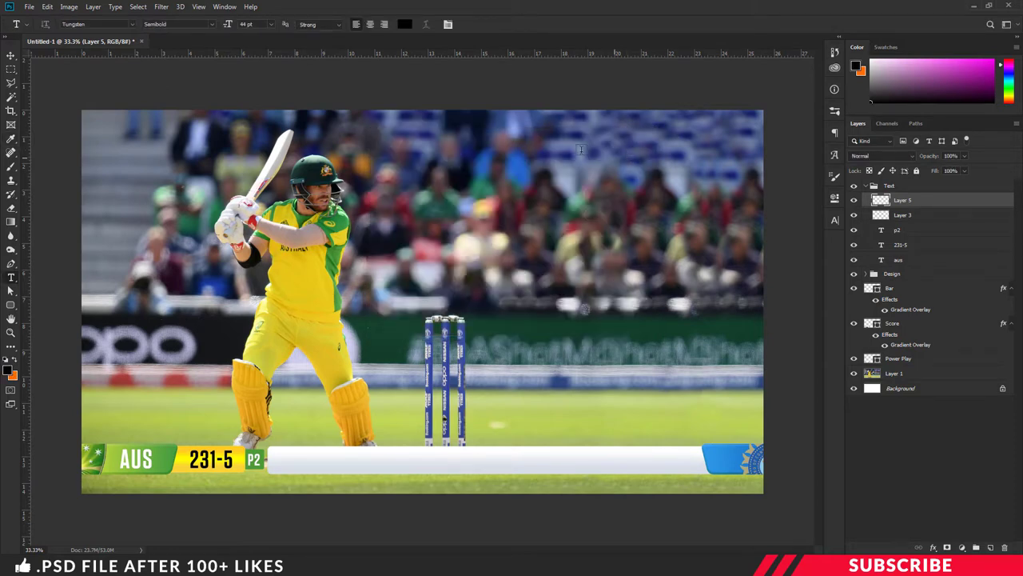
left_click(246, 24)
left_click(296, 456)
type("WARNER*")
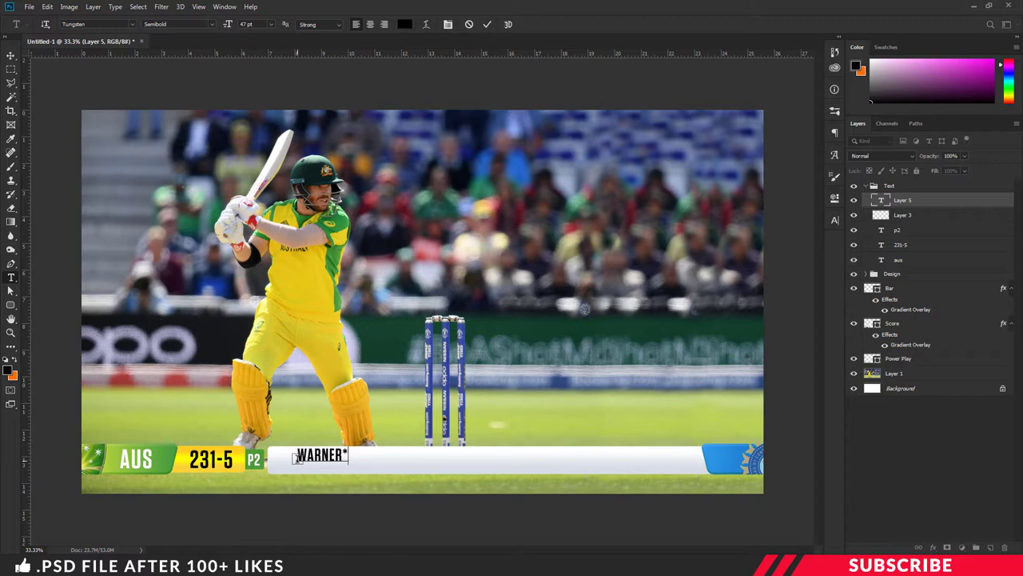
type("102 (125)")
key("ctrl+Return")
key("ctrl+plus")
scroll(368, 402, "down", 2)
key("v")
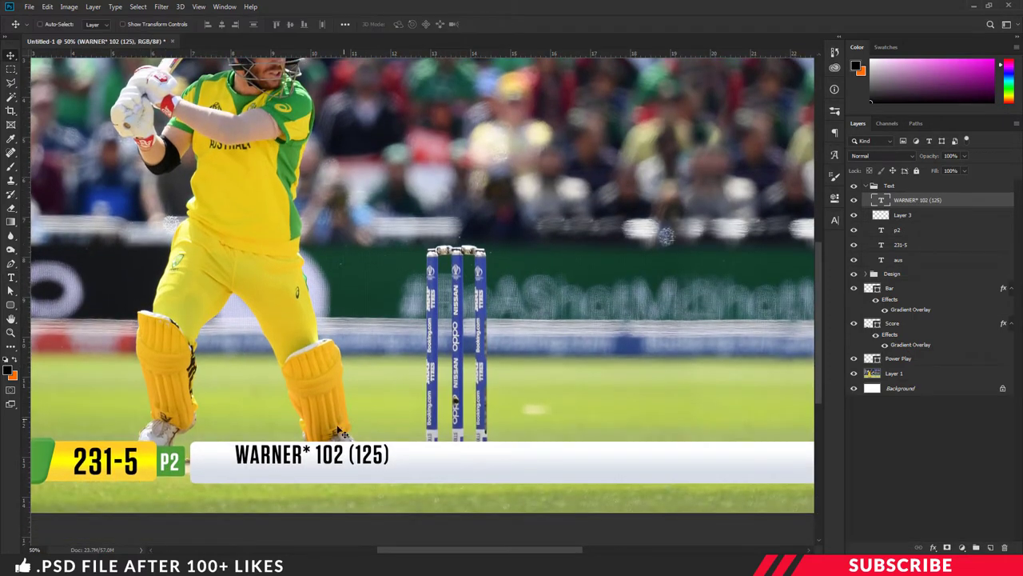
left_click_drag(323, 466, 314, 475)
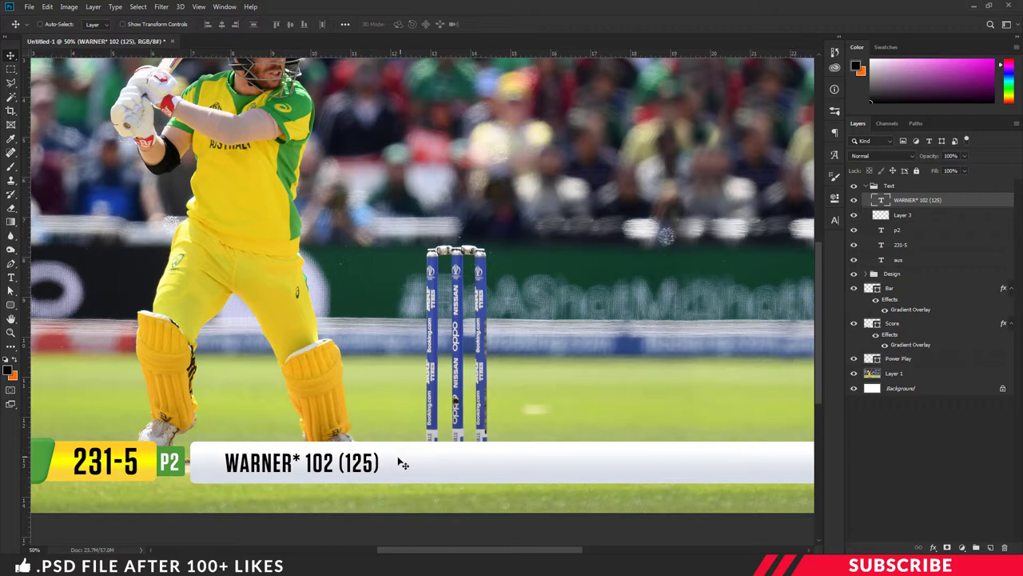
Make the '(125)' part of the WARNER text 33 pt and commit the edit.
key("t")
left_click(390, 462)
key("Left")
key("Left")
key("Left")
key("Left")
key("Left")
key("shift+End")
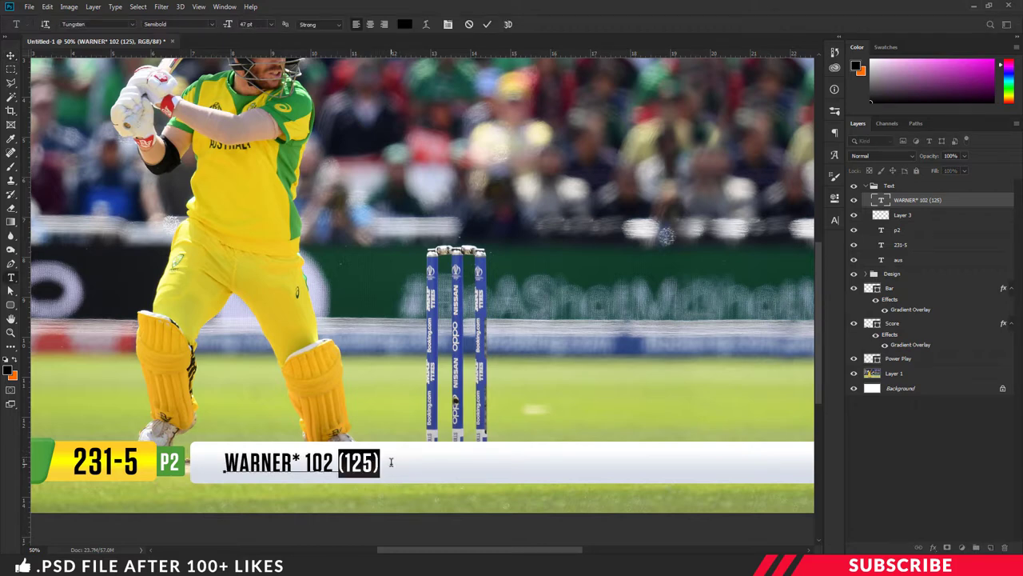
left_click(228, 25)
key("Return")
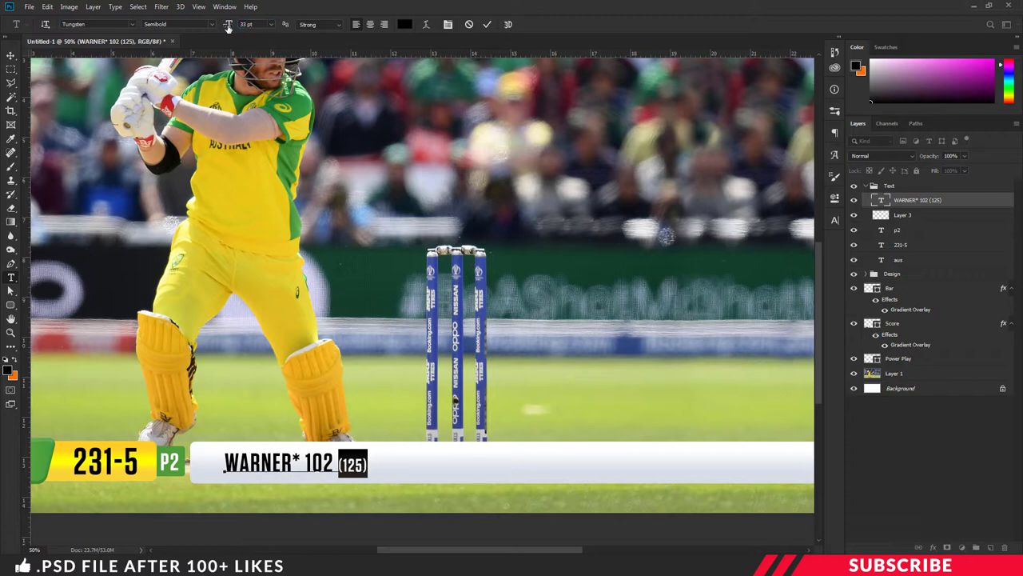
left_click(366, 464)
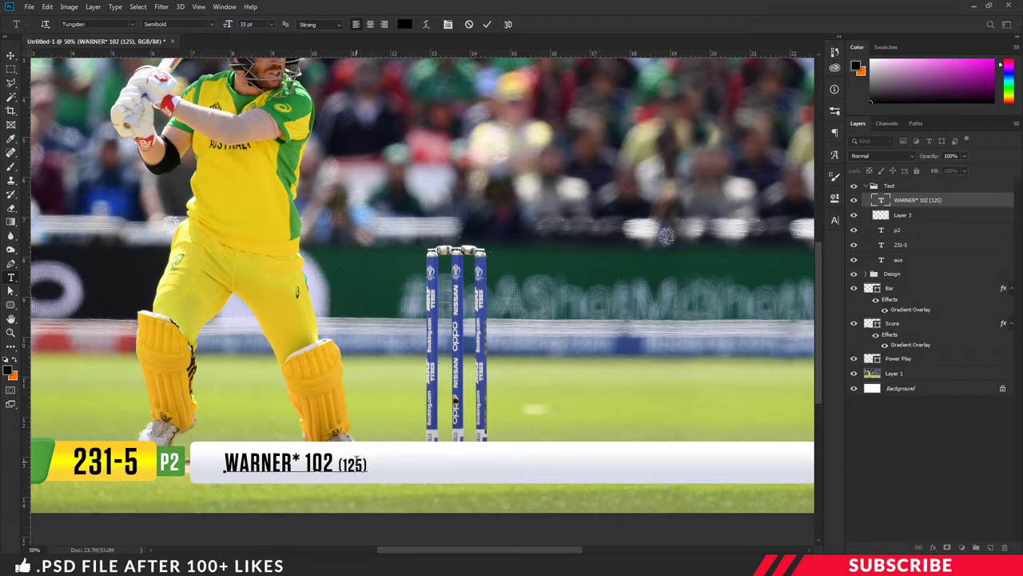
key("ctrl+Return")
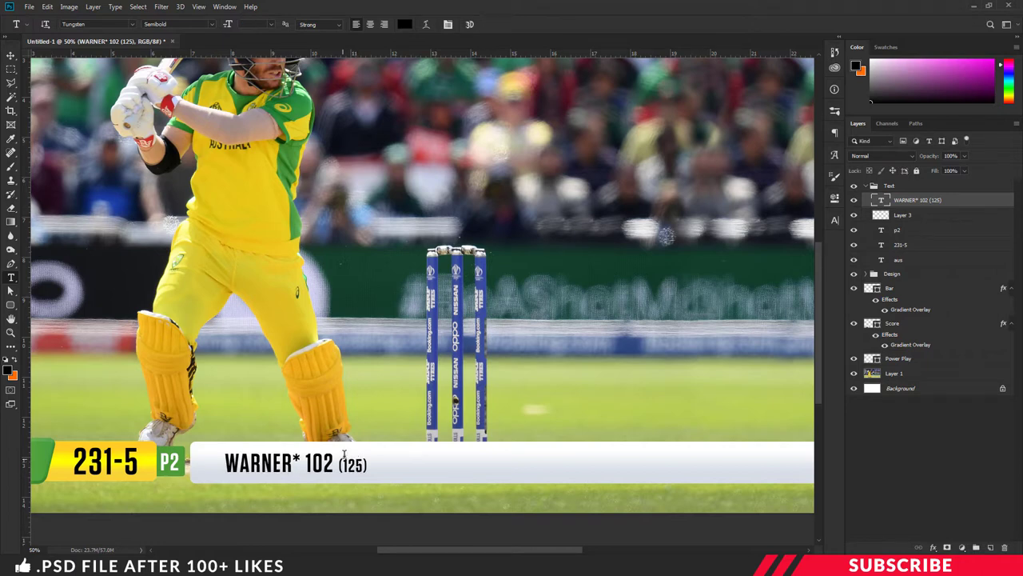
left_click(11, 55)
Duplicate the WARNER text, move the copy right, and change it to 'SMITH 23 (12)'.
key("ctrl+j")
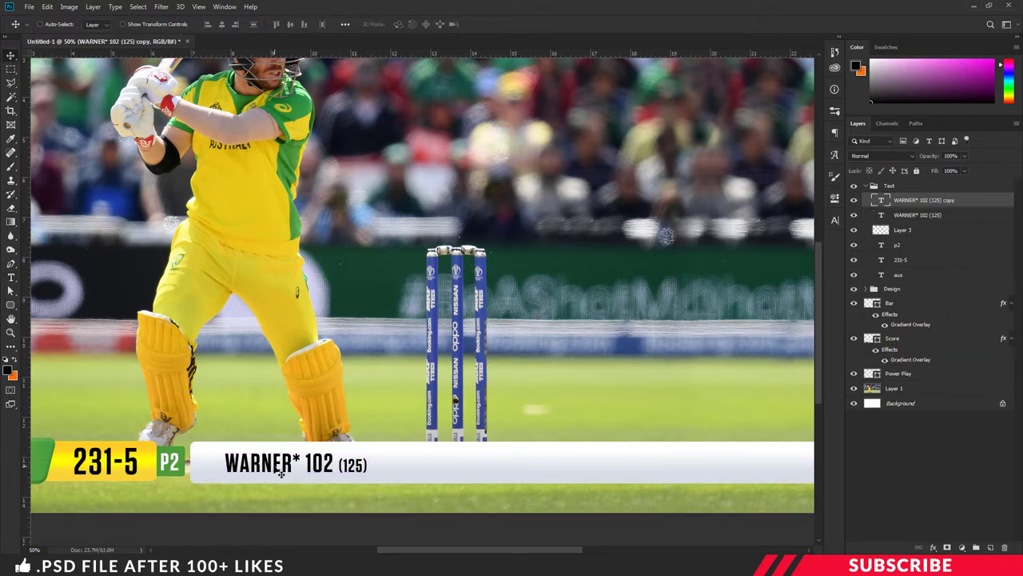
left_click_drag(272, 471, 398, 457)
key("t")
left_click(478, 463)
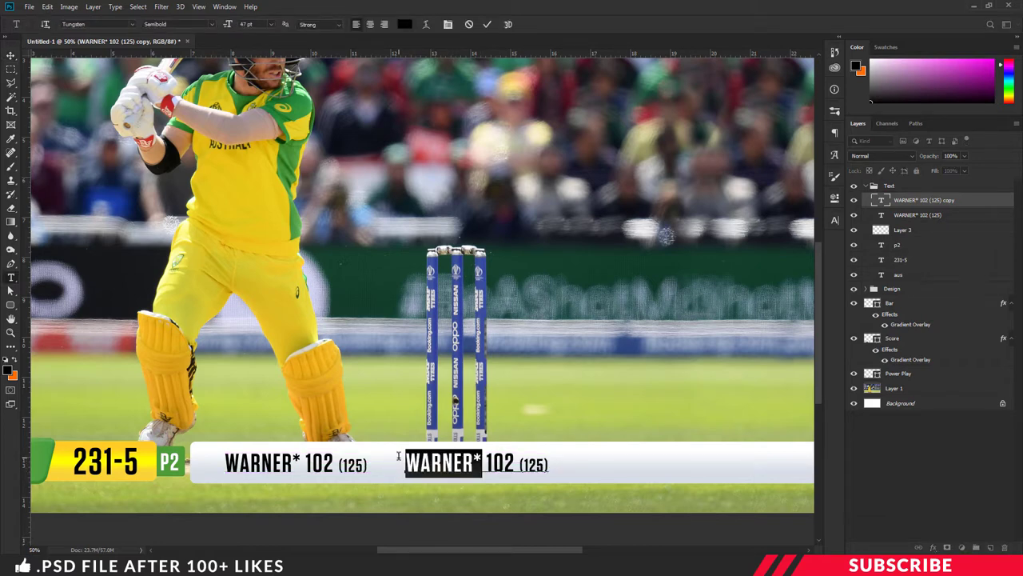
type("SMITH")
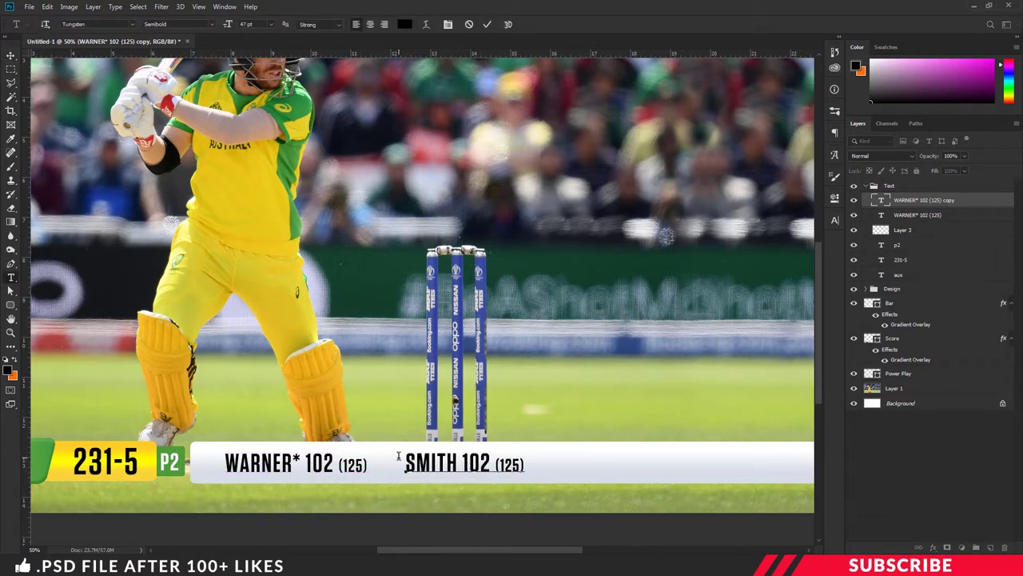
type(" 23 (12)")
key("ctrl+Return")
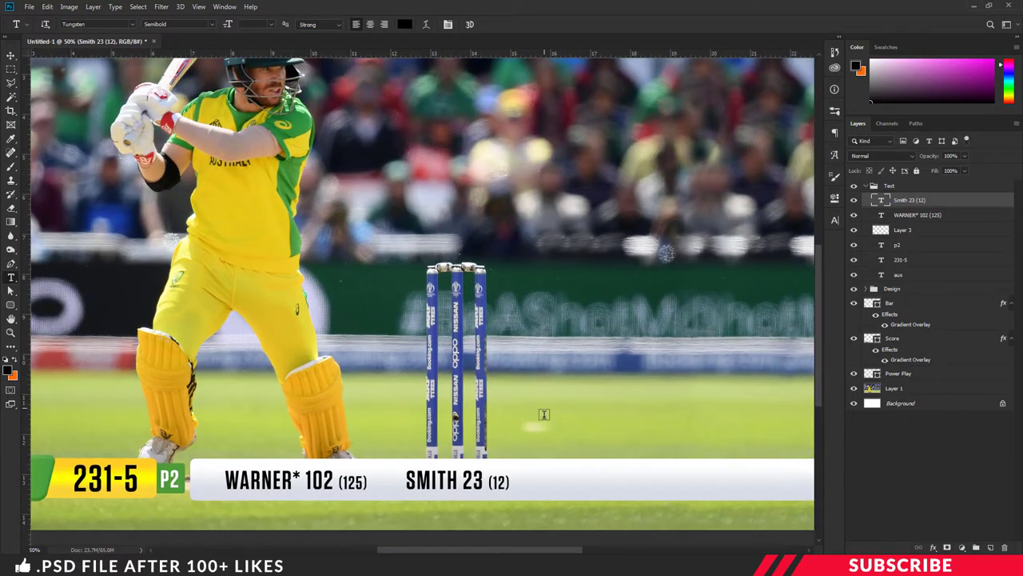
left_click_drag(492, 551, 506, 552)
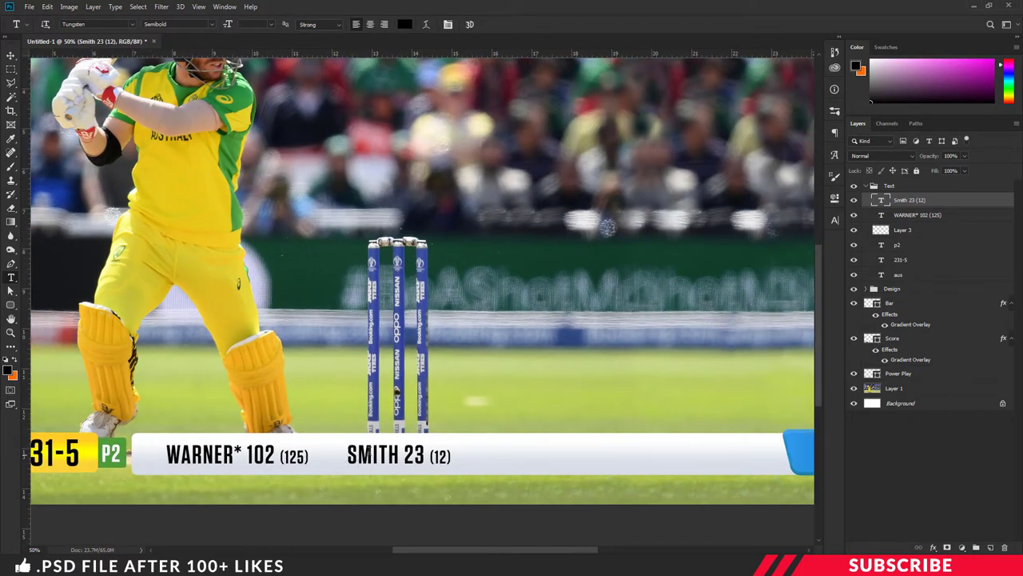
left_click(11, 55)
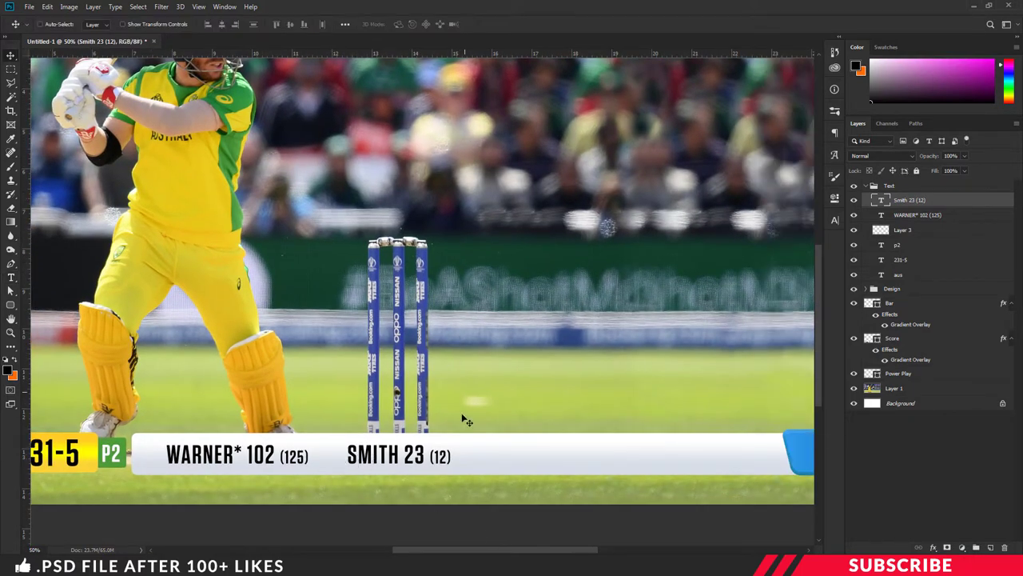
Duplicate the SMITH text as 'BUMRAH 2-26 (7)' further right, with '(7)' at 23 pt.
key("ctrl+j")
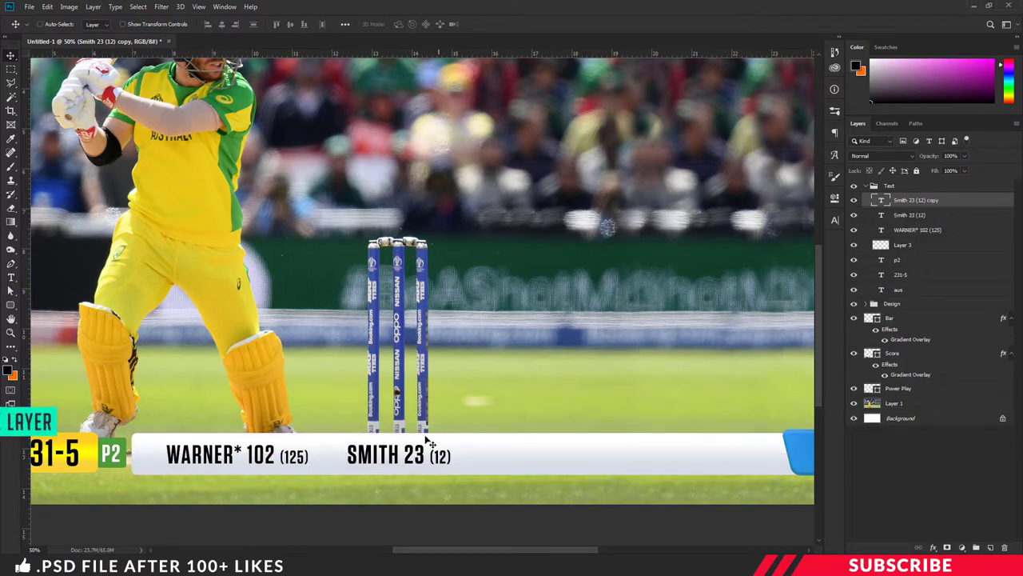
left_click_drag(470, 462, 634, 466)
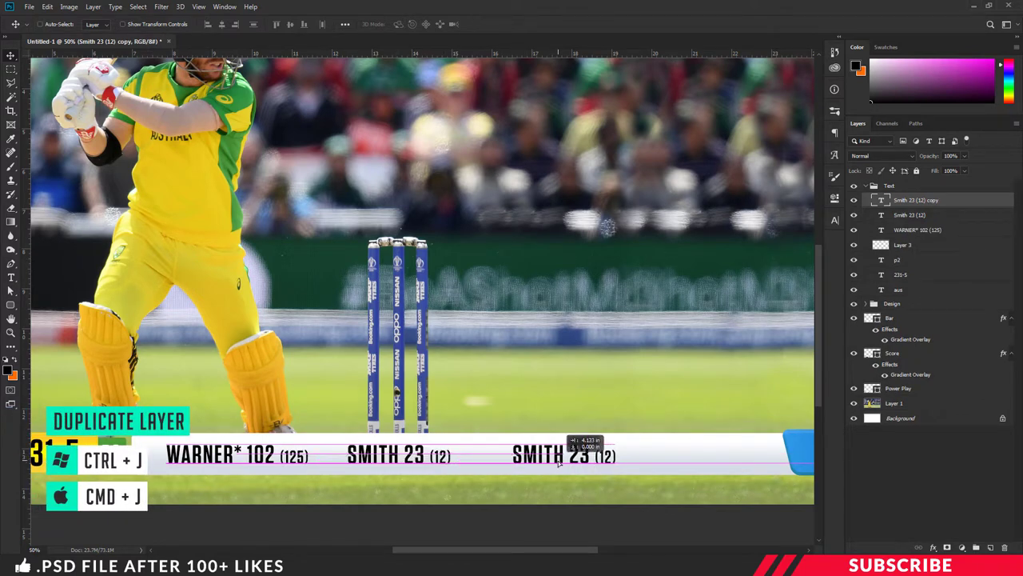
double_click(552, 454)
triple_click(552, 454)
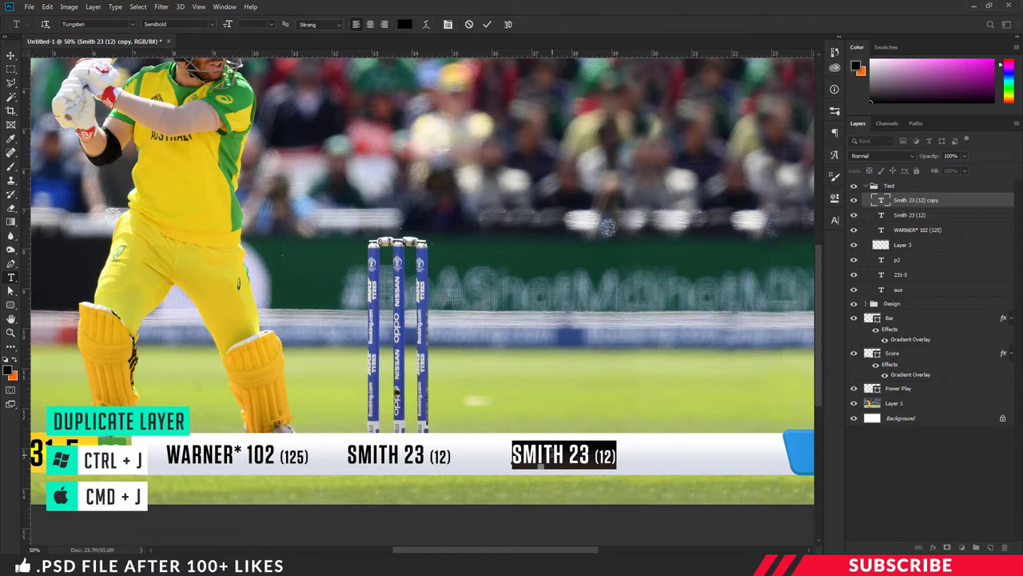
type("BUMRAH 2-26 (7)")
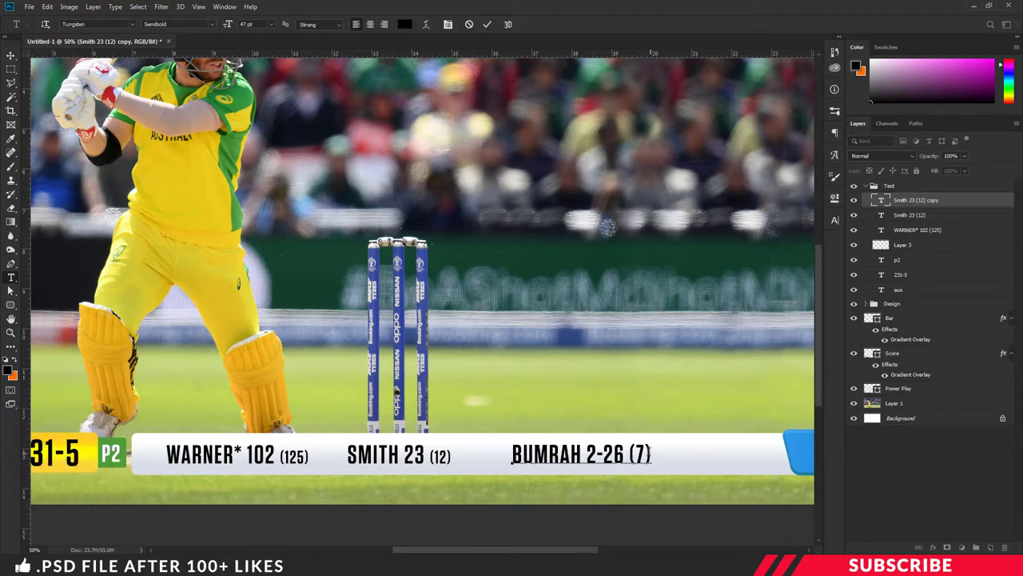
key("shift+End")
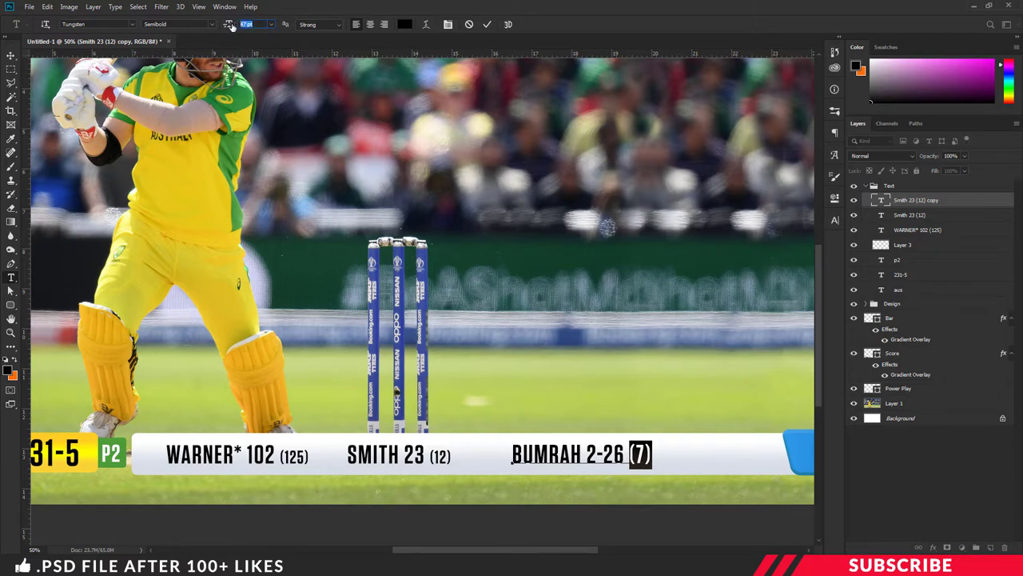
type("23")
key("Return")
left_click(582, 449)
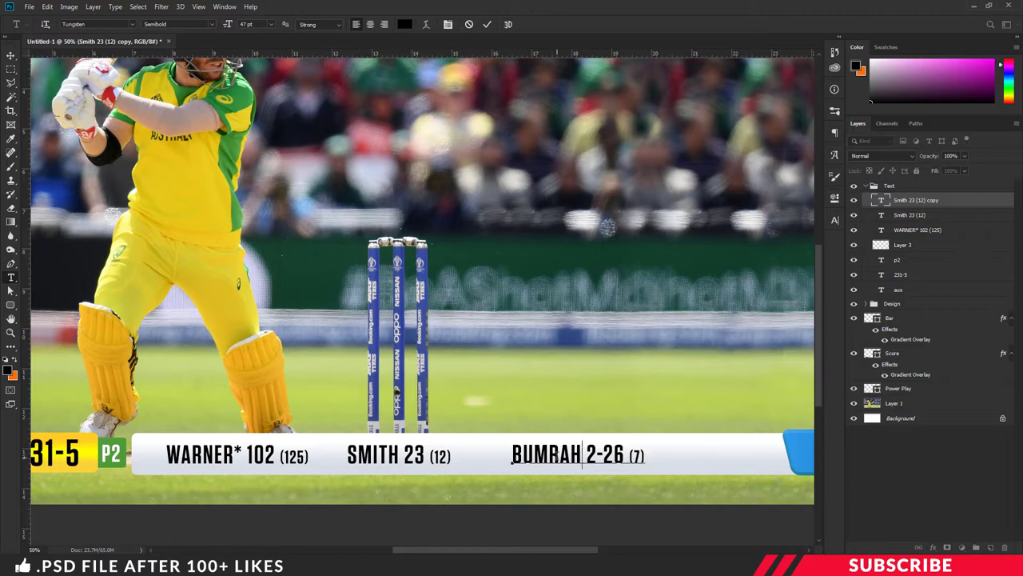
key("ctrl+Return")
key("v")
left_click_drag(562, 455, 544, 462)
Colour the whole BUMRAH 2-26 (7) text blue #0650a5.
key("t")
left_click(509, 456)
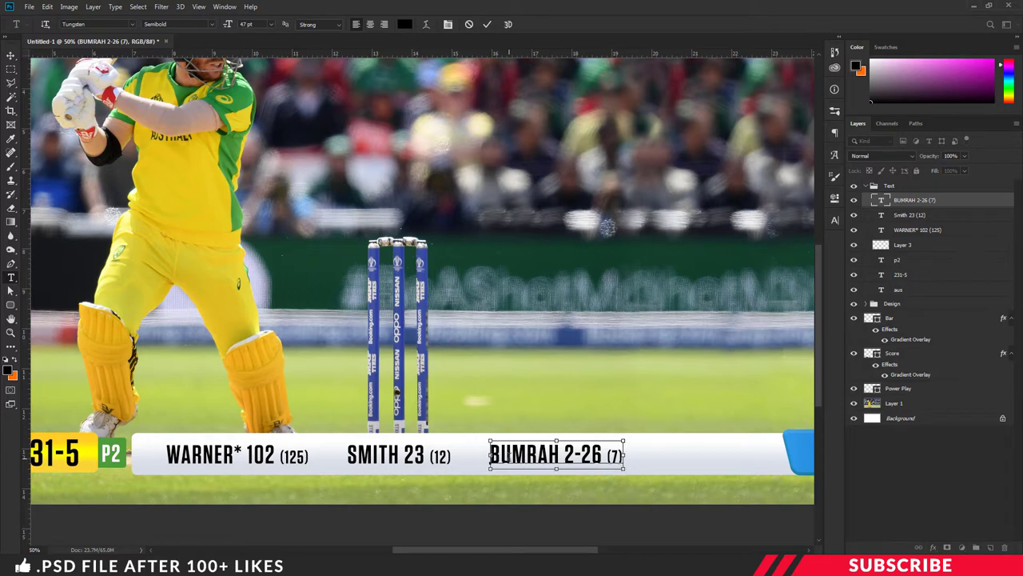
key("ctrl+a")
left_click(8, 366)
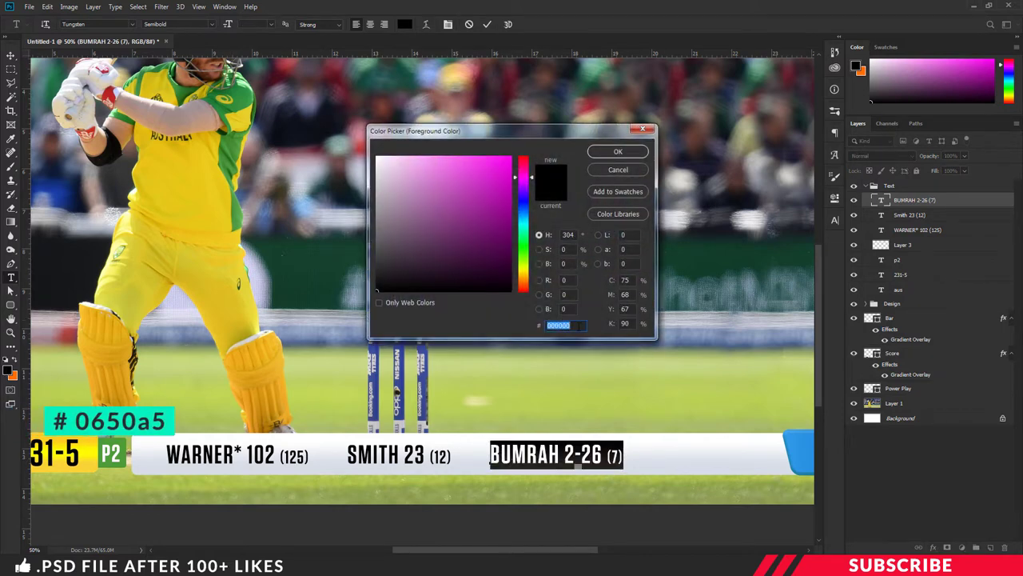
type("065")
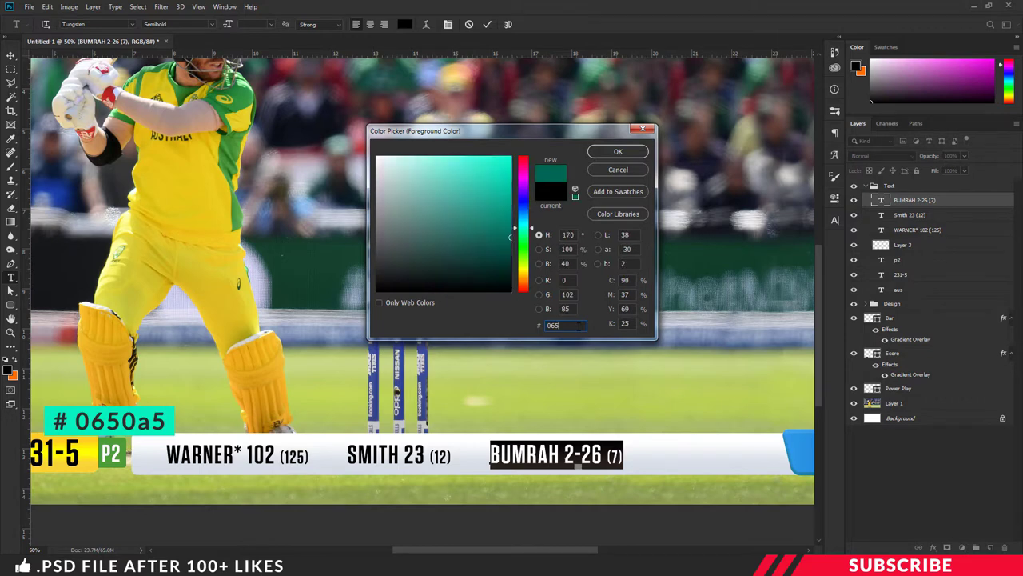
type("0a5")
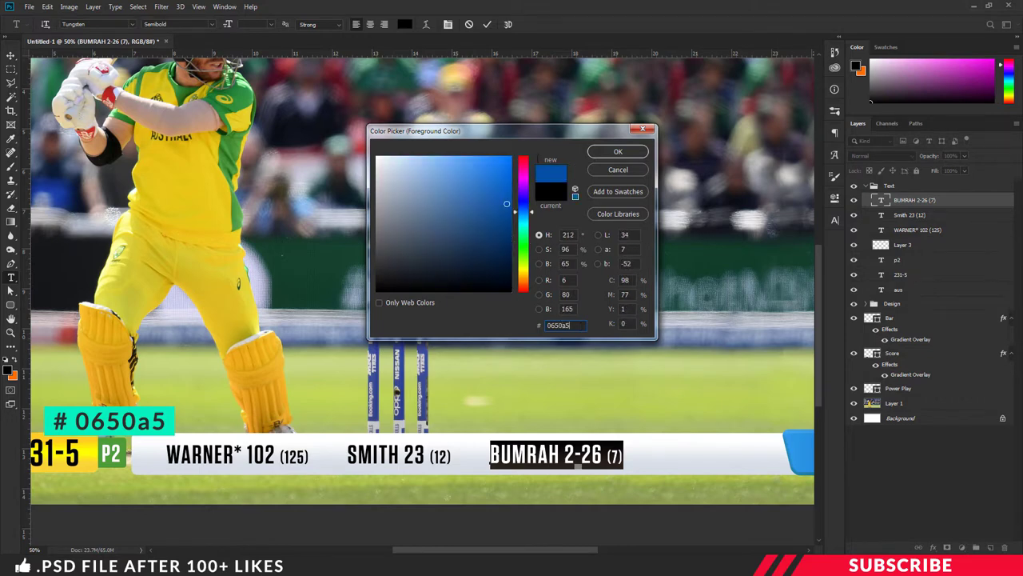
key("Return")
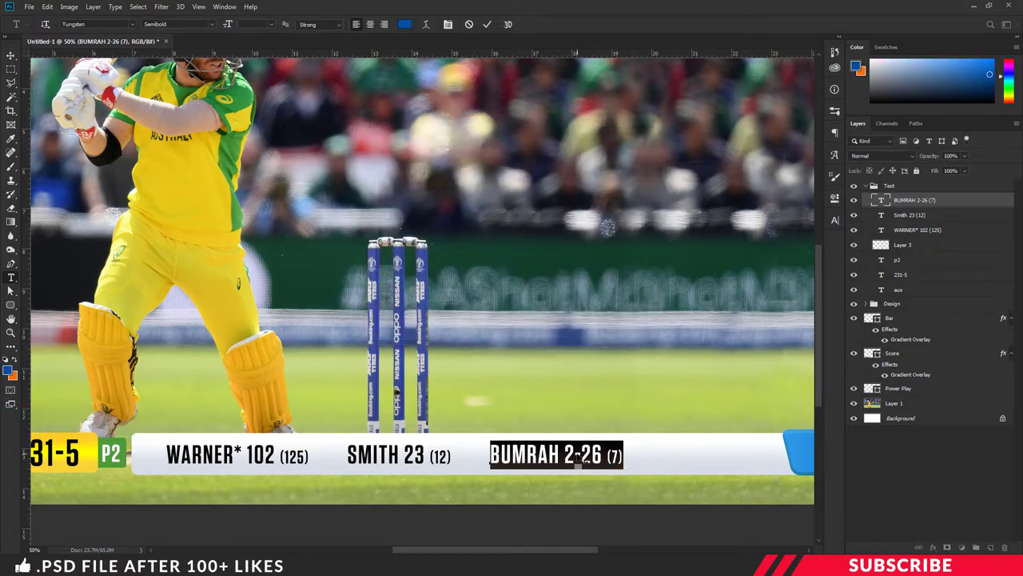
left_click(577, 452)
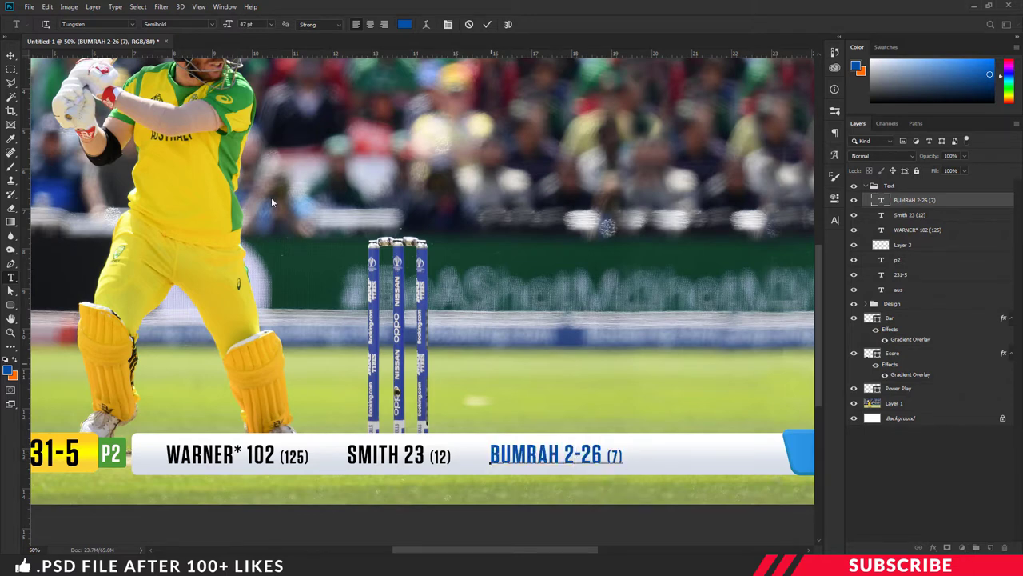
left_click(12, 55)
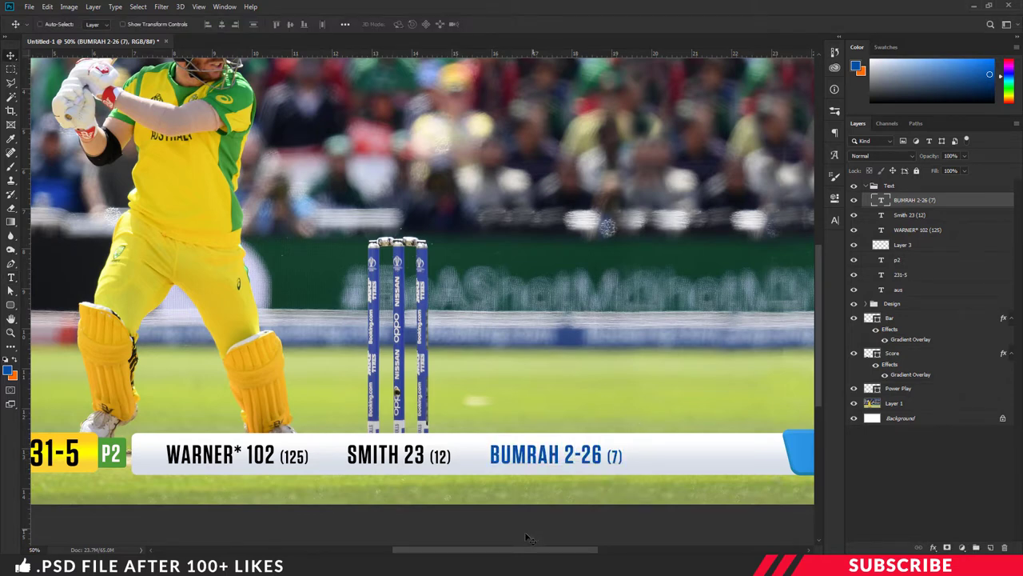
left_click_drag(530, 550, 567, 552)
Collapse the Text group, add Layer 5, and place it in a new group named 'Balls'.
scroll(537, 480, "down", 1)
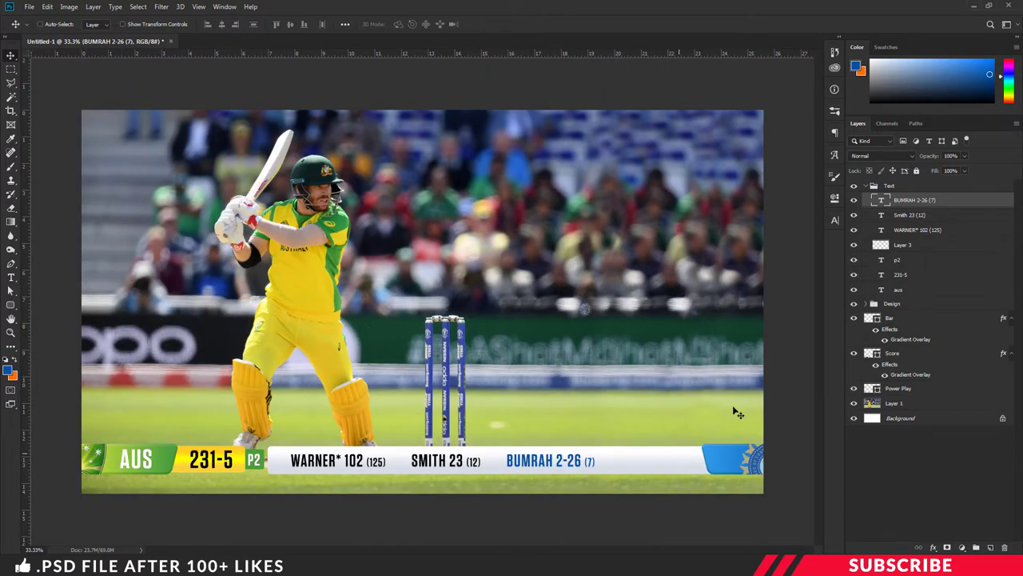
left_click(865, 186)
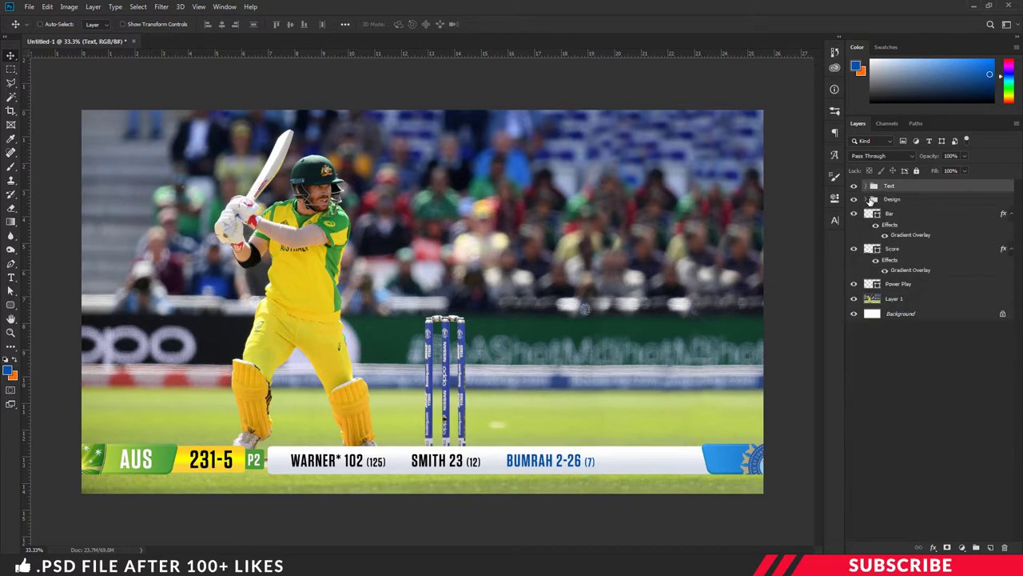
left_click(991, 548)
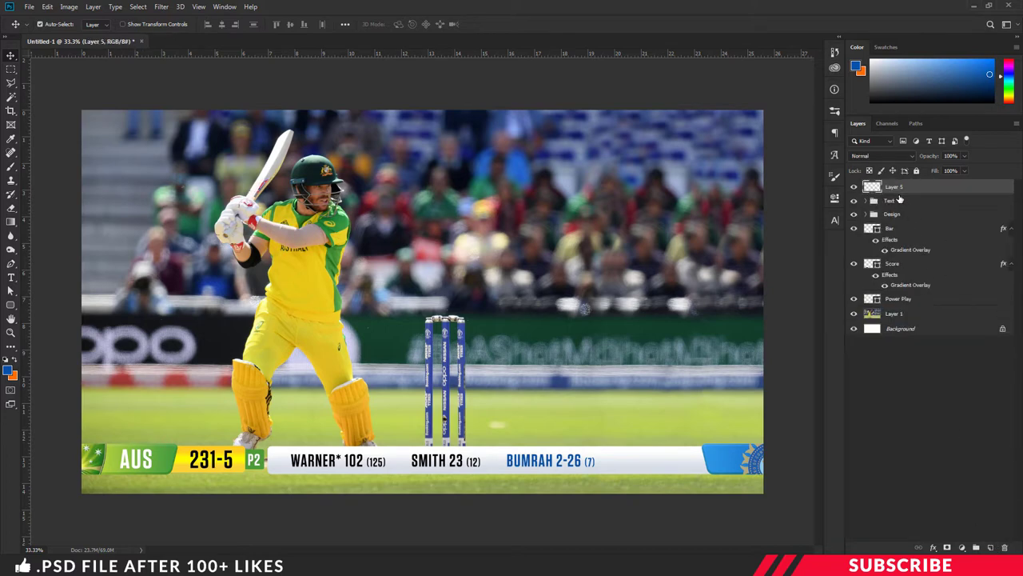
key("ctrl+g")
key("ctrl+shift+g")
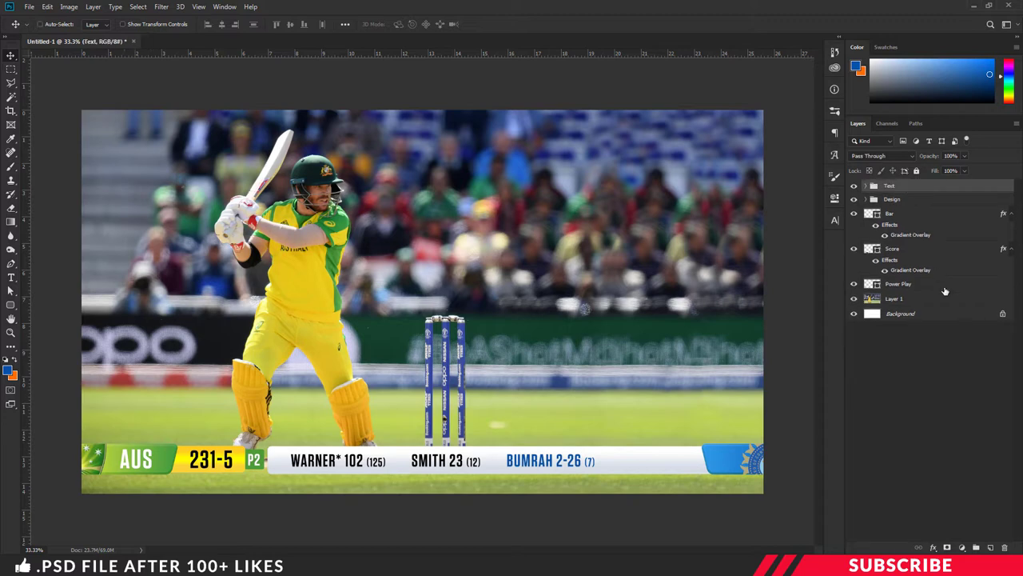
left_click(975, 547)
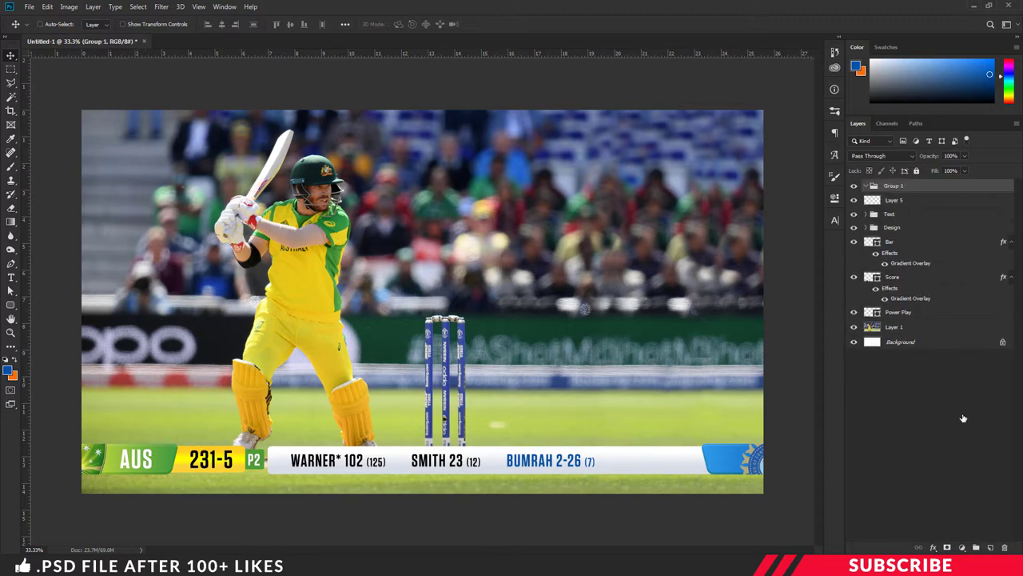
double_click(893, 185)
type("Balls")
left_click(929, 206)
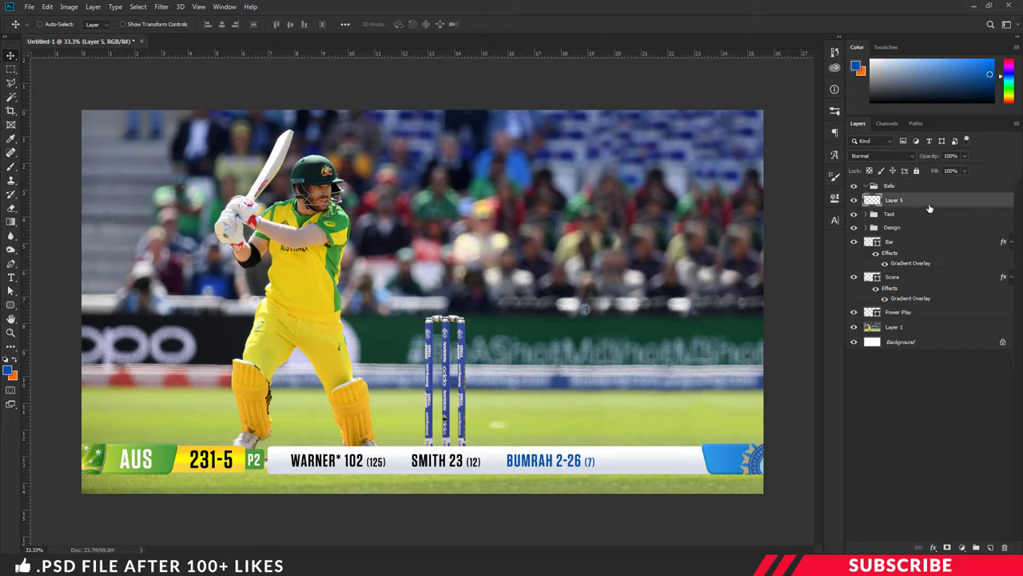
key("t")
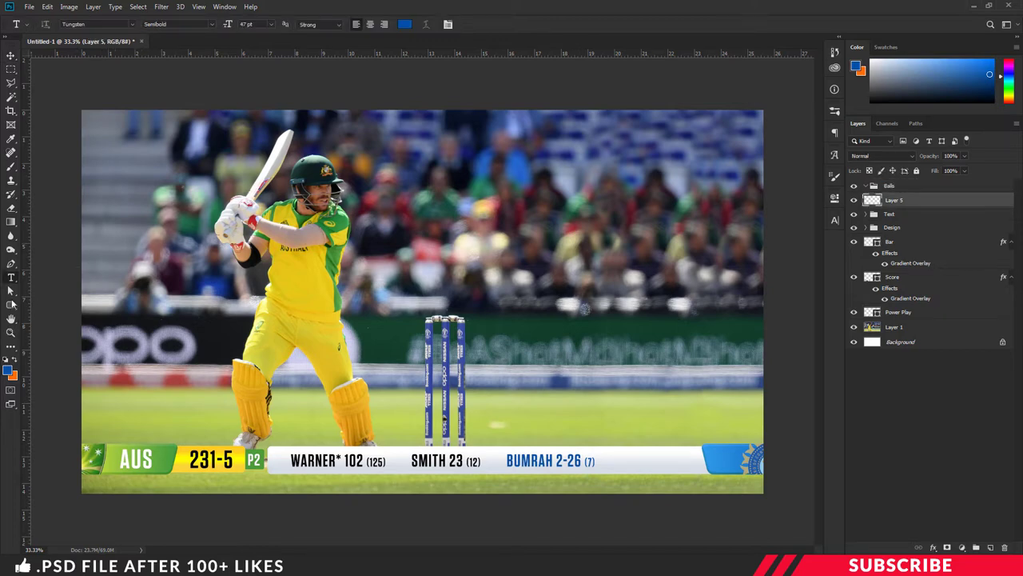
With blue as the foreground colour, create a 69 × 69 px circle using the Ellipse Tool.
left_click(9, 370)
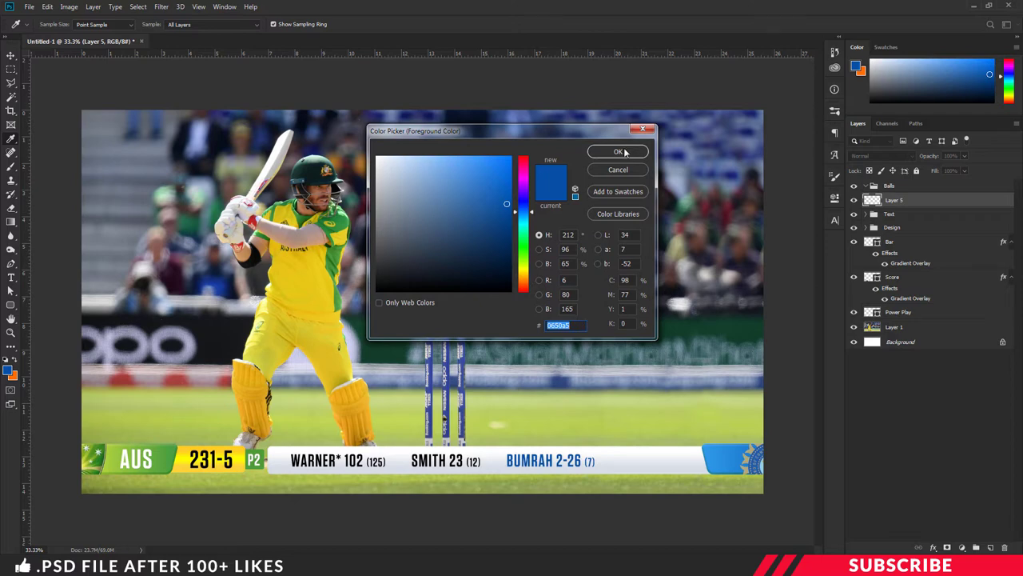
left_click(618, 152)
left_click(11, 274)
left_click(9, 307)
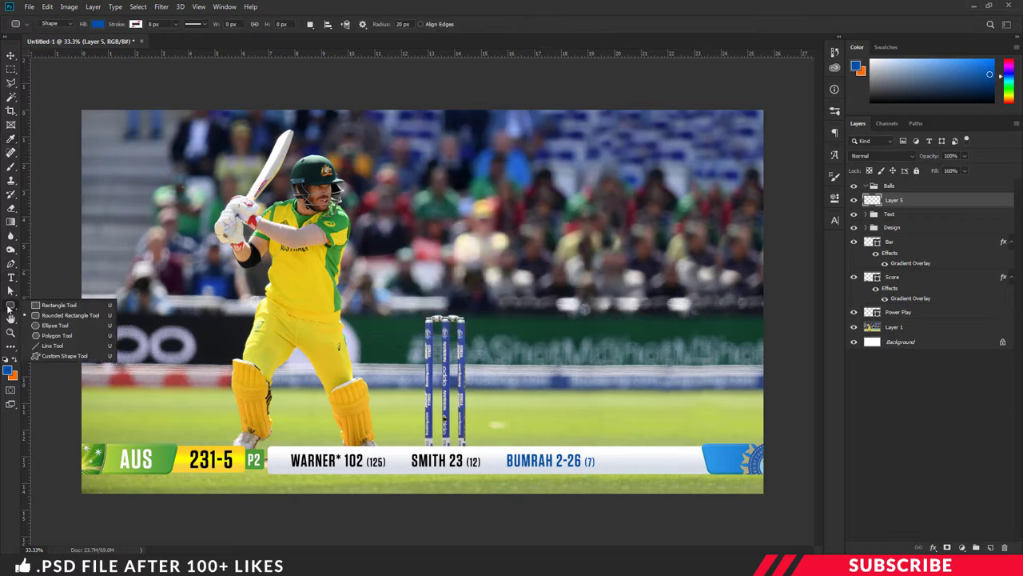
left_click(66, 324)
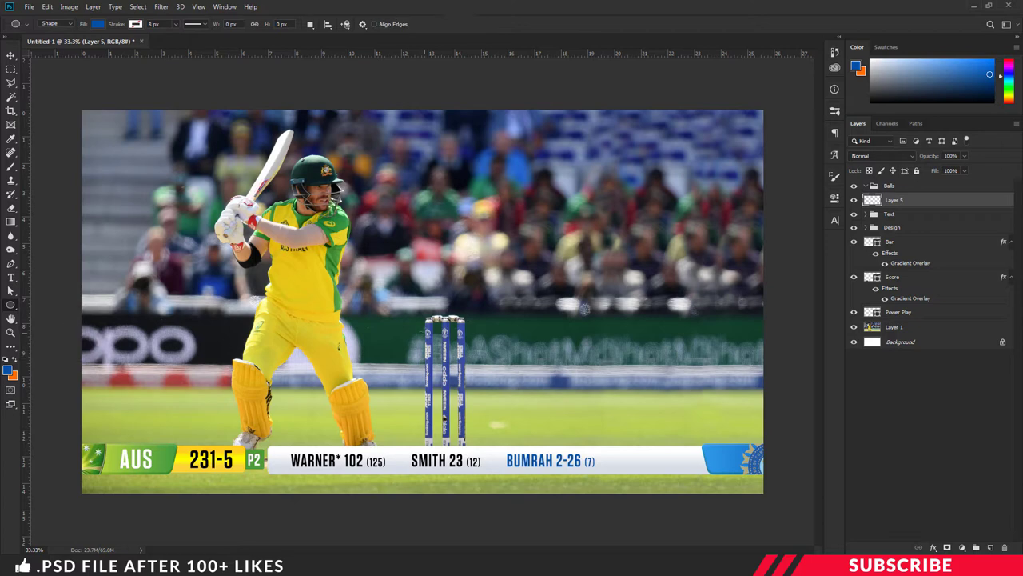
left_click(448, 237)
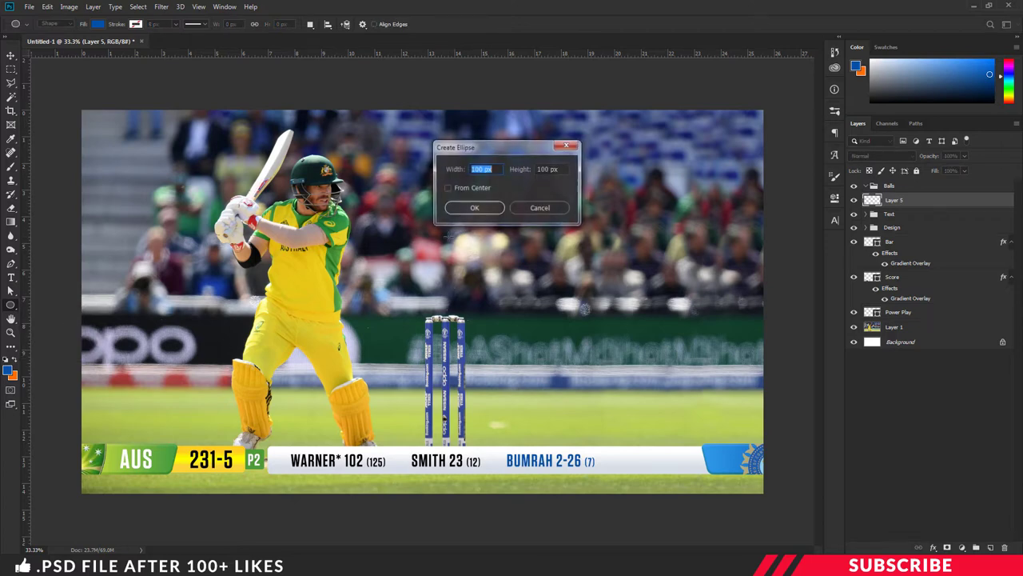
type("6")
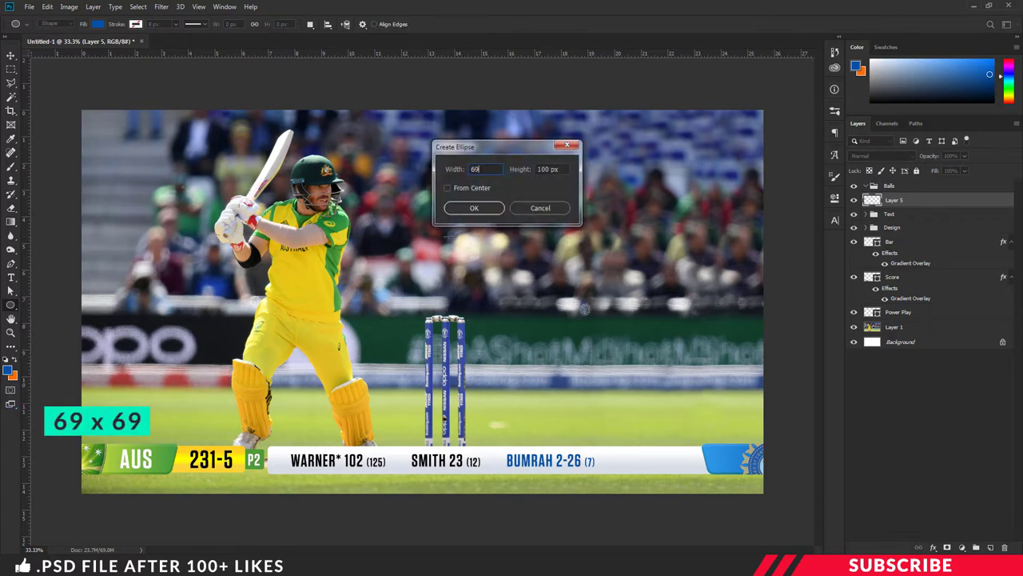
type("9")
key("Tab")
type("6")
key("Return")
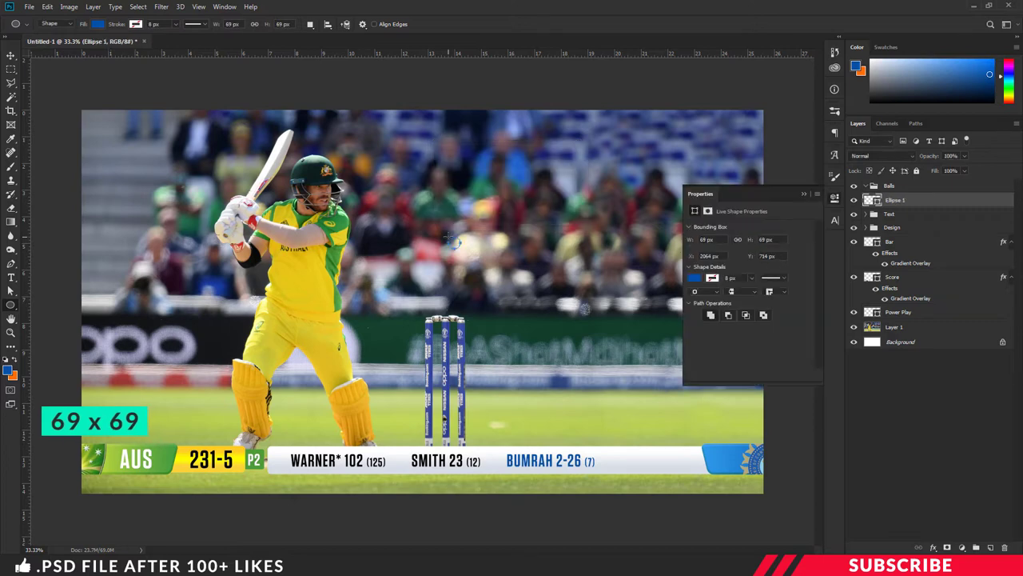
left_click(835, 199)
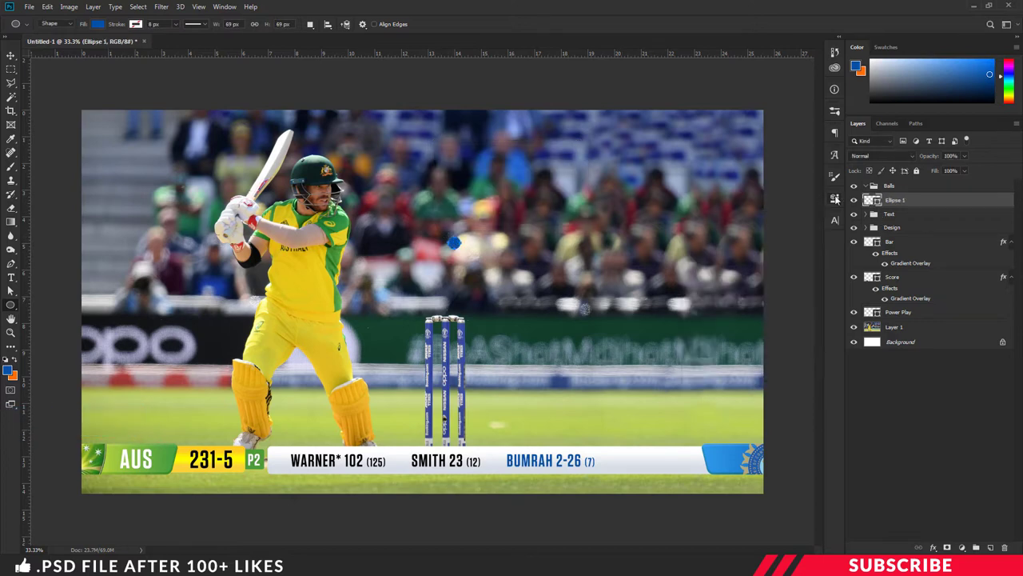
Move the blue circle onto the white bar beside BUMRAH's (7).
key("ctrl+plus")
left_click_drag(576, 522, 529, 463)
scroll(314, 197, "down", 2)
key("v")
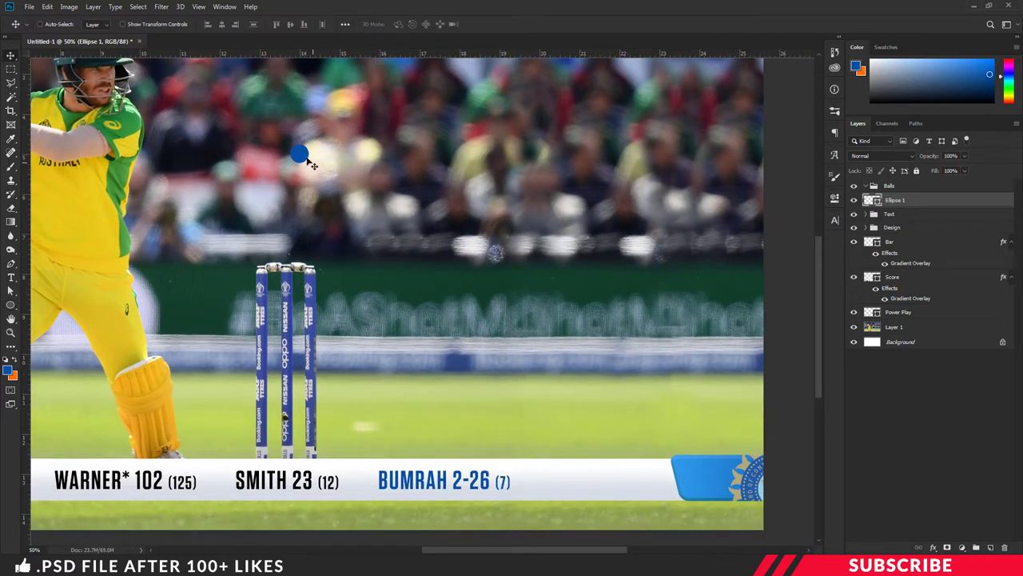
left_click_drag(301, 157, 532, 483)
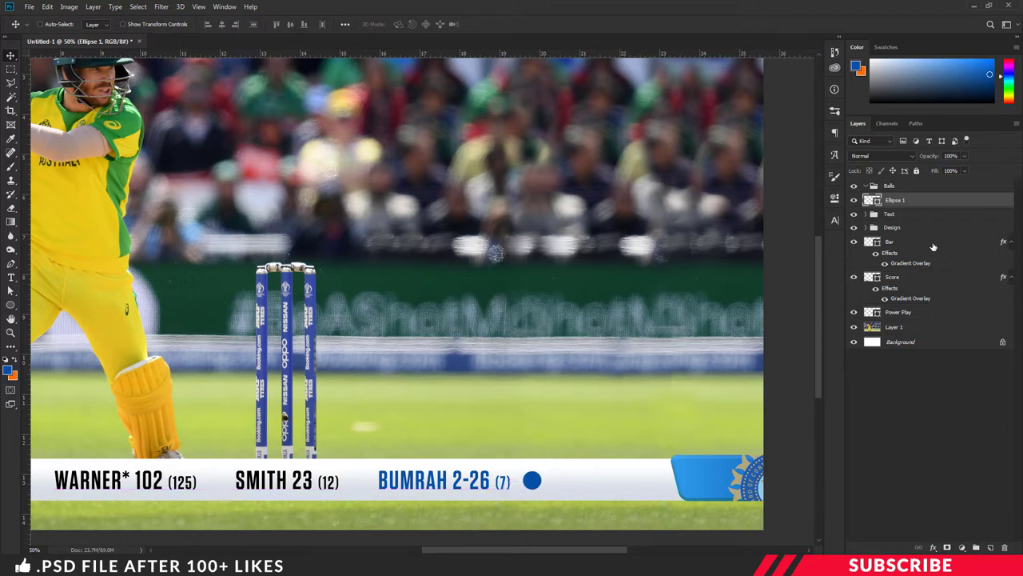
Nudge the BUMRAH and SMITH texts slightly left, then nudge the circle left to match.
left_click(874, 214)
left_click(911, 228)
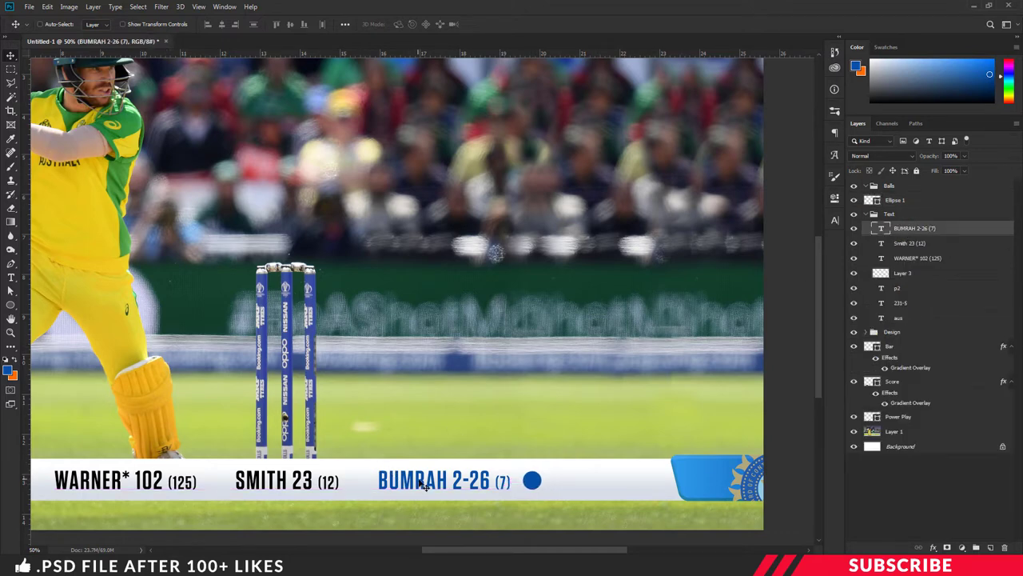
left_click_drag(426, 486, 412, 486)
left_click(901, 239)
key("shift+Left")
key("shift+Left")
left_click(902, 229)
key("shift+Left")
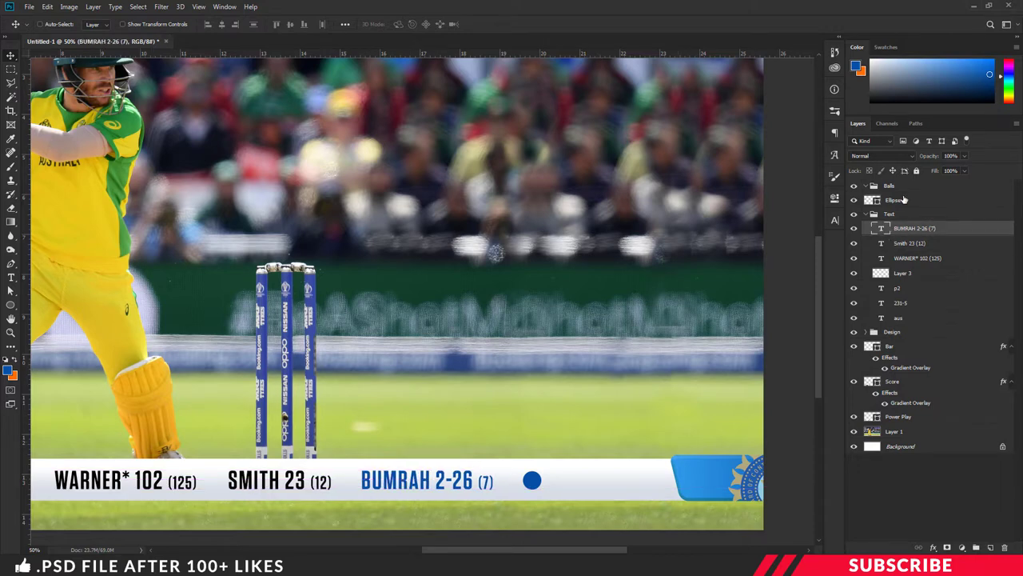
left_click(903, 200)
key("Left")
key("Left")
key("Left")
key("Left")
key("Left")
key("Left")
key("Left")
key("Left")
key("Left")
key("Left")
key("Left")
key("Left")
key("Left")
key("Left")
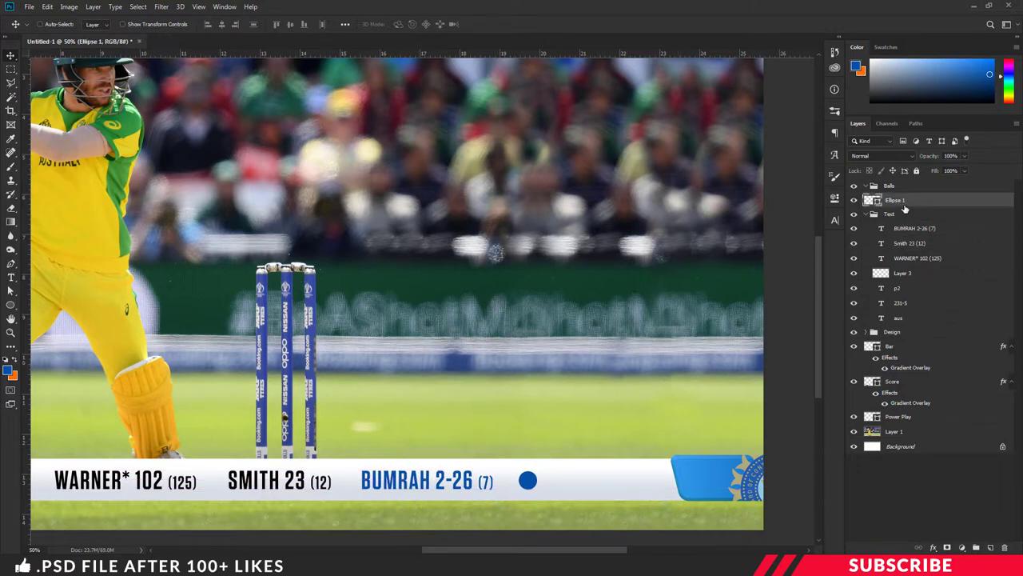
key("Left")
key("Left")
Duplicate the circle into six evenly spaced blue balls and shift the row left together.
key("ctrl+j")
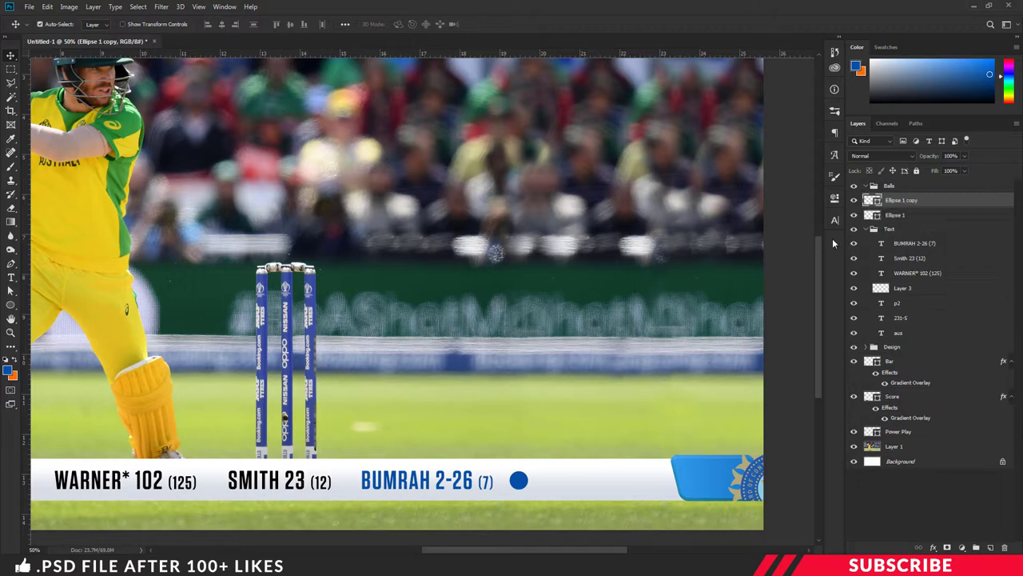
left_click_drag(529, 484, 671, 480)
key("ctrl+j")
key("ctrl+j")
key("ctrl+j")
key("ctrl+j")
left_click(912, 275, "shift")
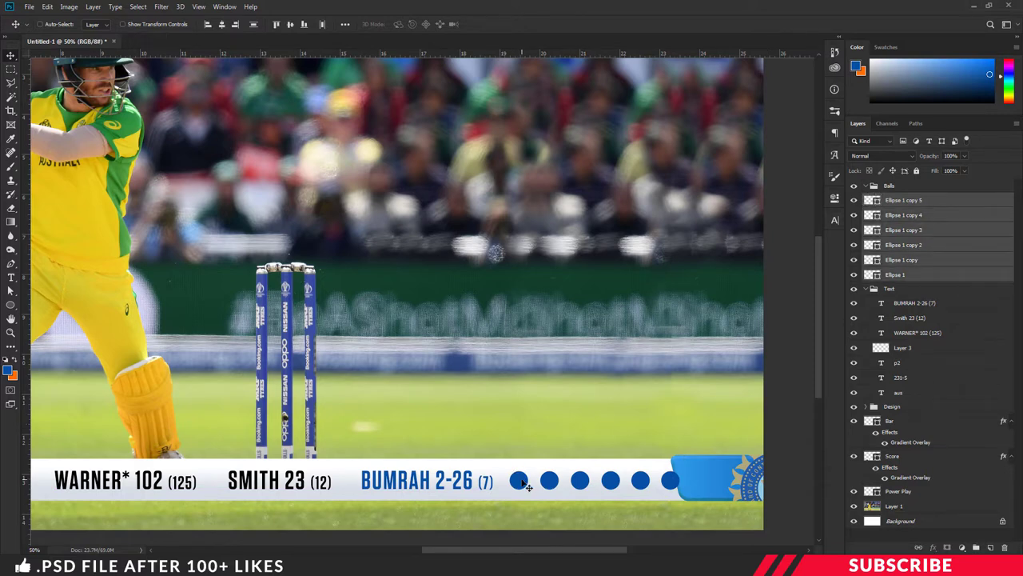
left_click_drag(523, 489, 512, 484)
left_click(441, 478, "ctrl")
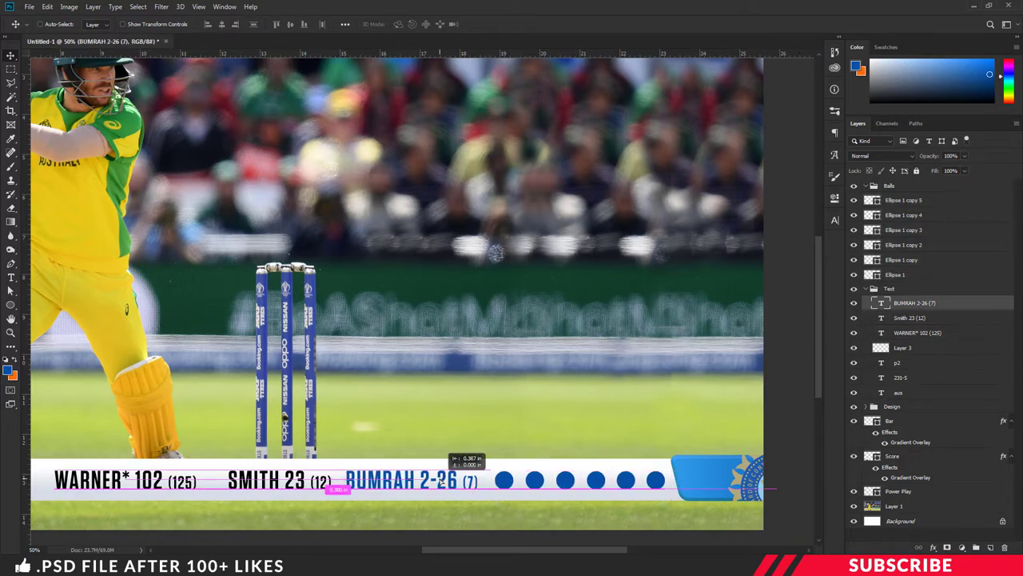
key("ctrl+minus")
key("ctrl+plus")
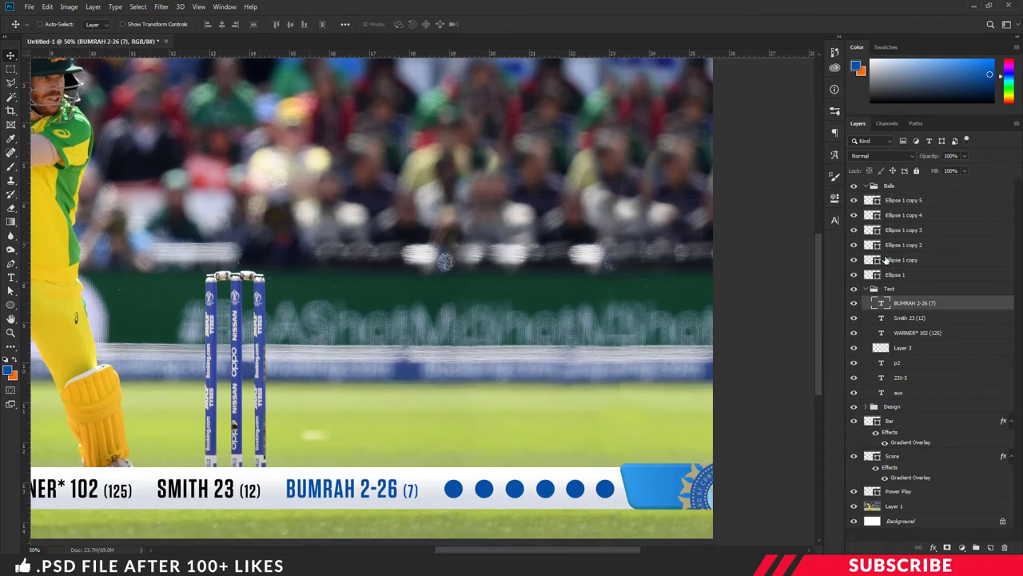
left_click(889, 186)
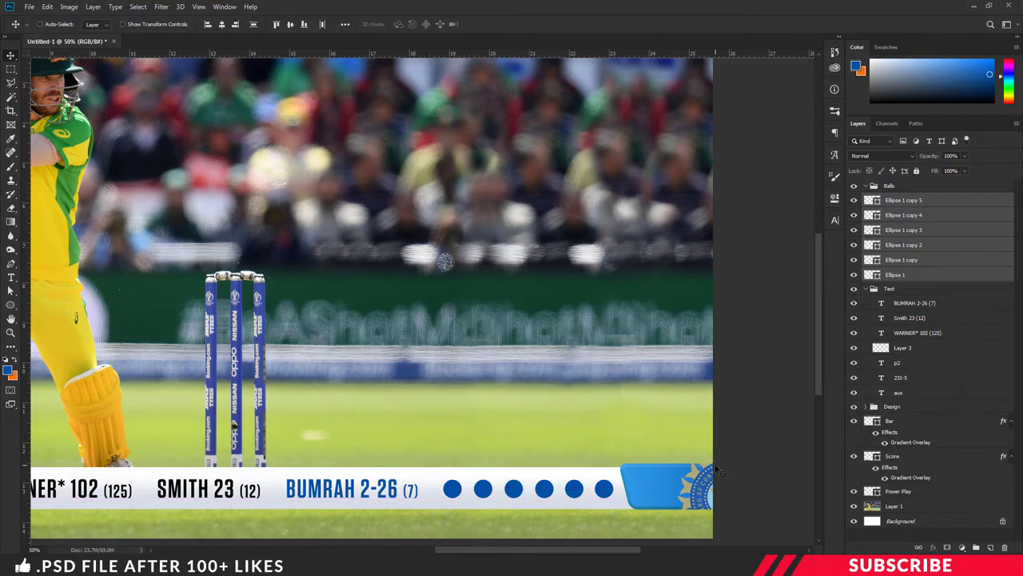
left_click(906, 202)
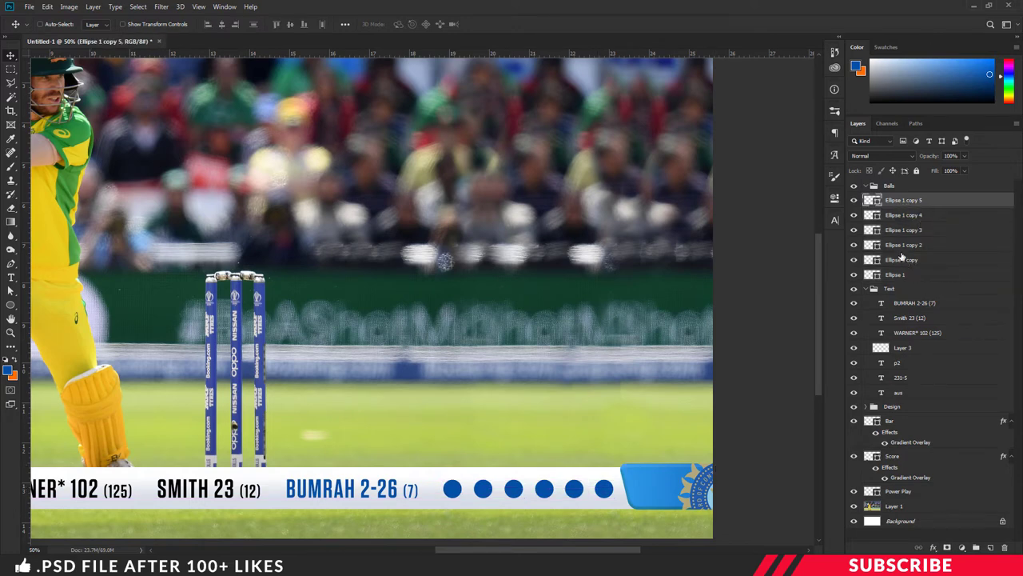
Add a new layer, sample a light colour from the image, and type '4' on the first ball.
left_click(989, 548)
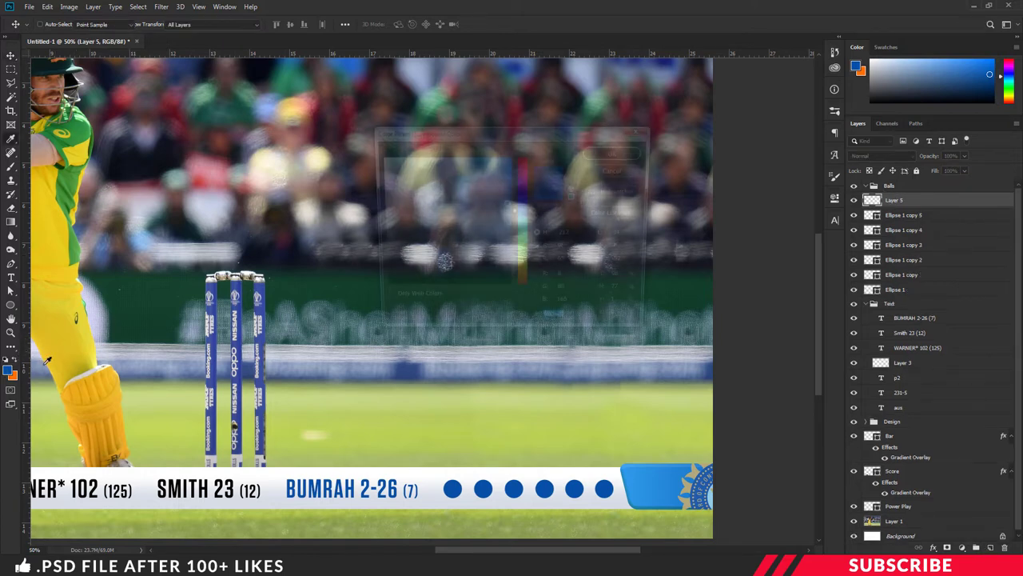
left_click(8, 369)
left_click(351, 126)
left_click(611, 152)
key("t")
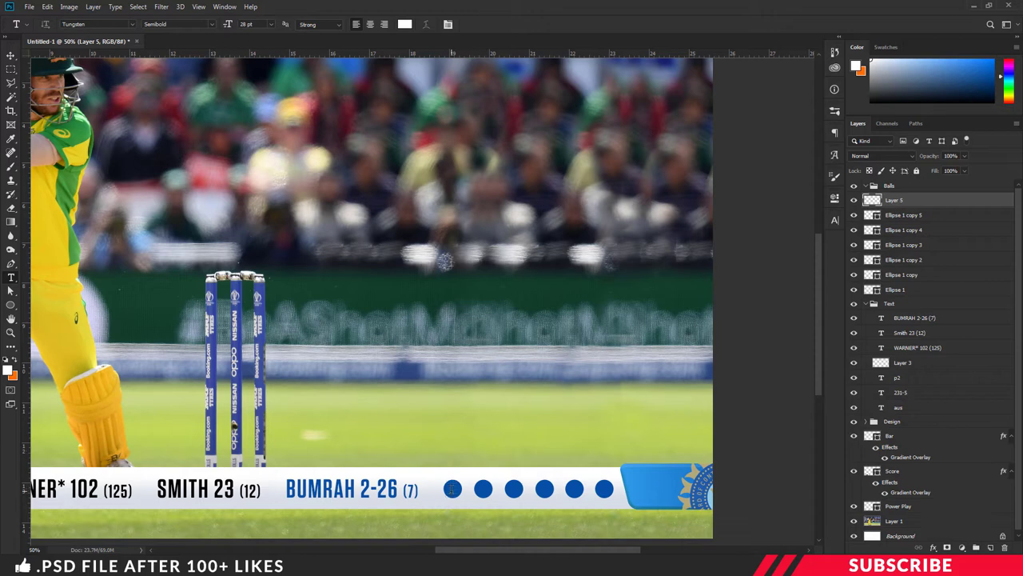
left_click(452, 488)
type("4")
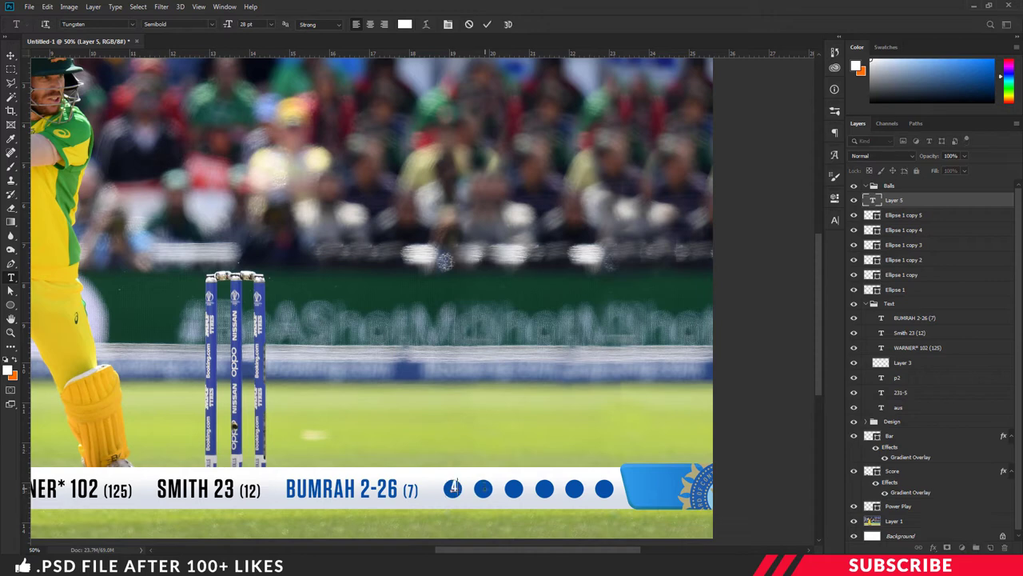
key("ctrl+Return")
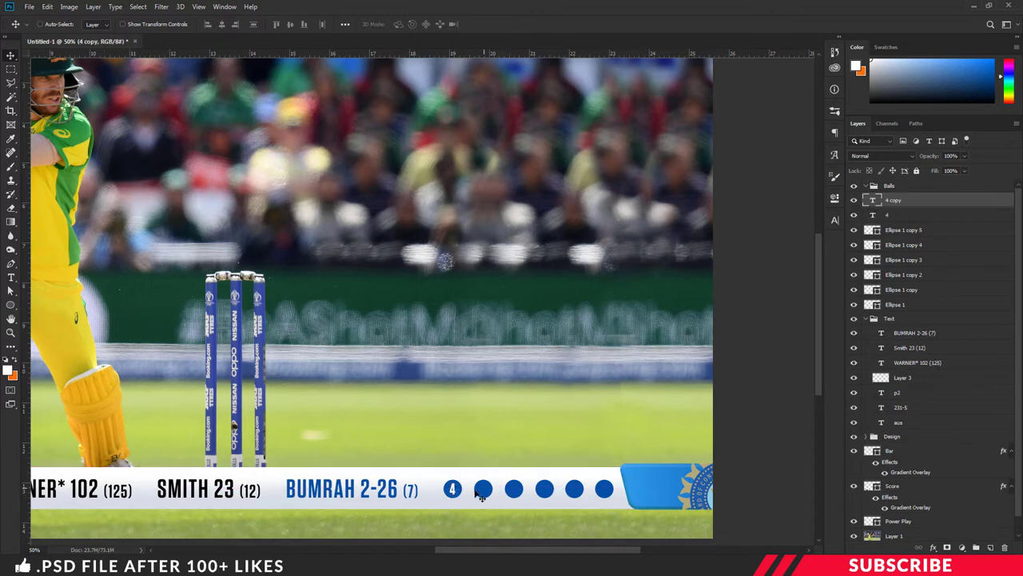
Duplicate the 4 label onto the second ball and change its text to NB.
key("ctrl+j")
left_click_drag(485, 495, 485, 494)
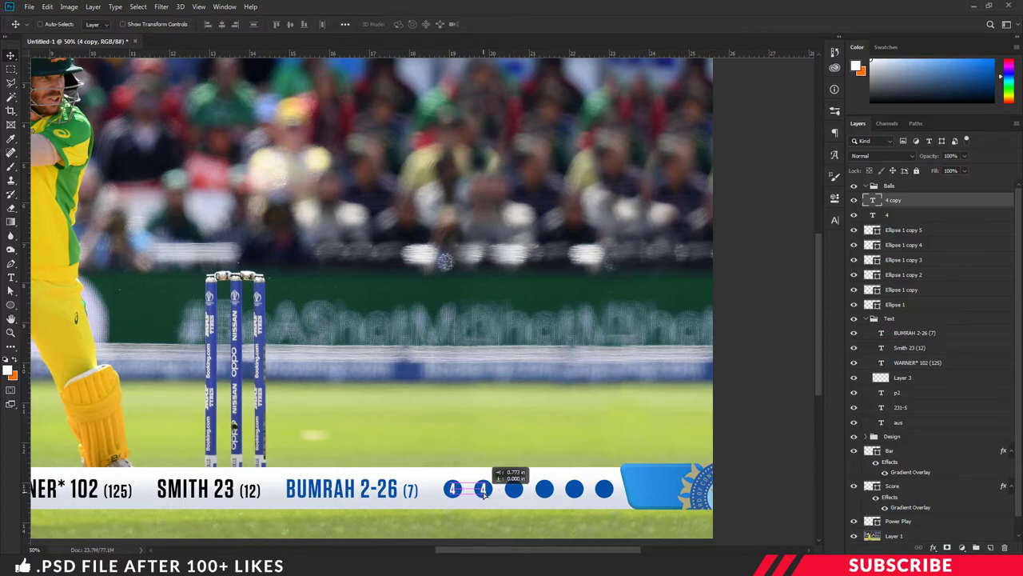
key("t")
left_click(482, 488)
type("nb")
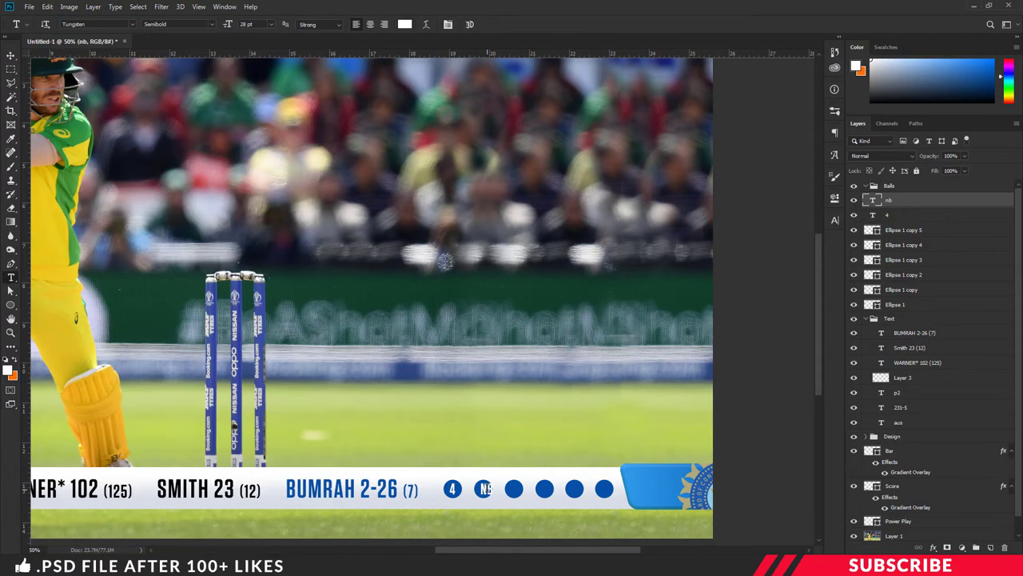
key("ctrl+Return")
key("v")
Shrink the NB label to 21 pt and centre it inside the second circle.
key("t")
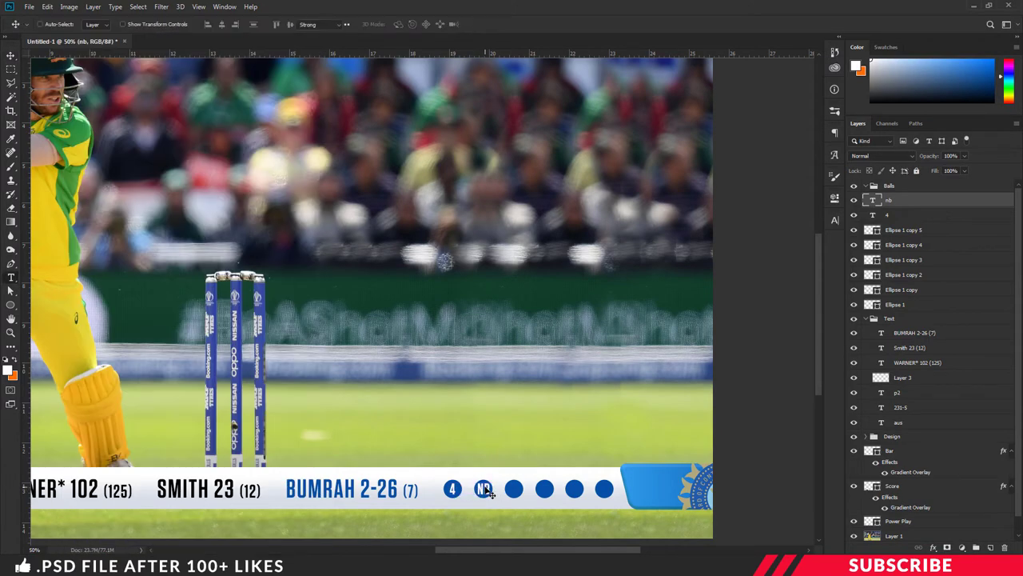
double_click(483, 489)
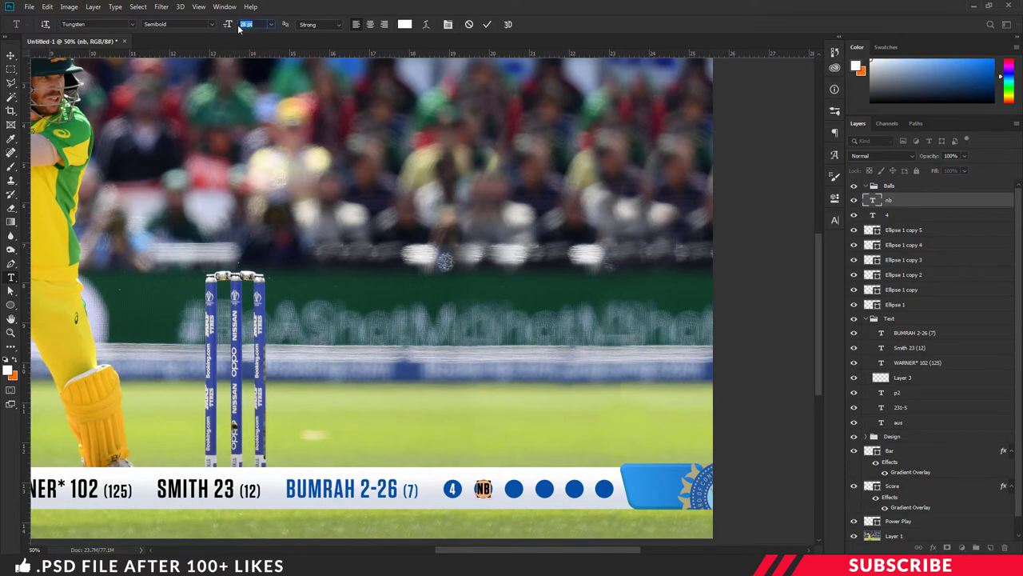
type("21")
key("Return")
scroll(343, 240, "down", 2)
key("ctrl+plus")
scroll(566, 413, "down", 2)
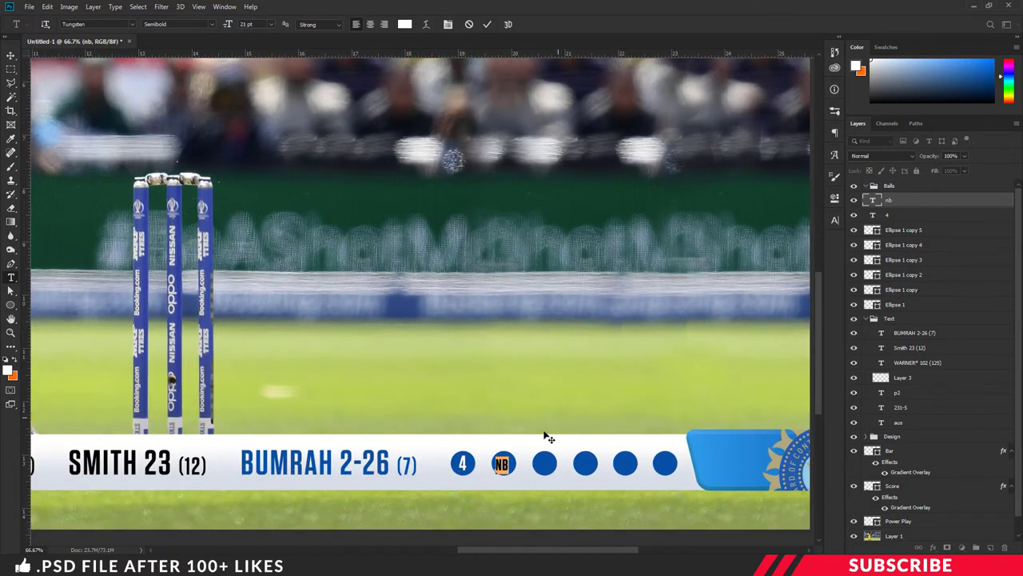
key("ctrl+Return")
key("v")
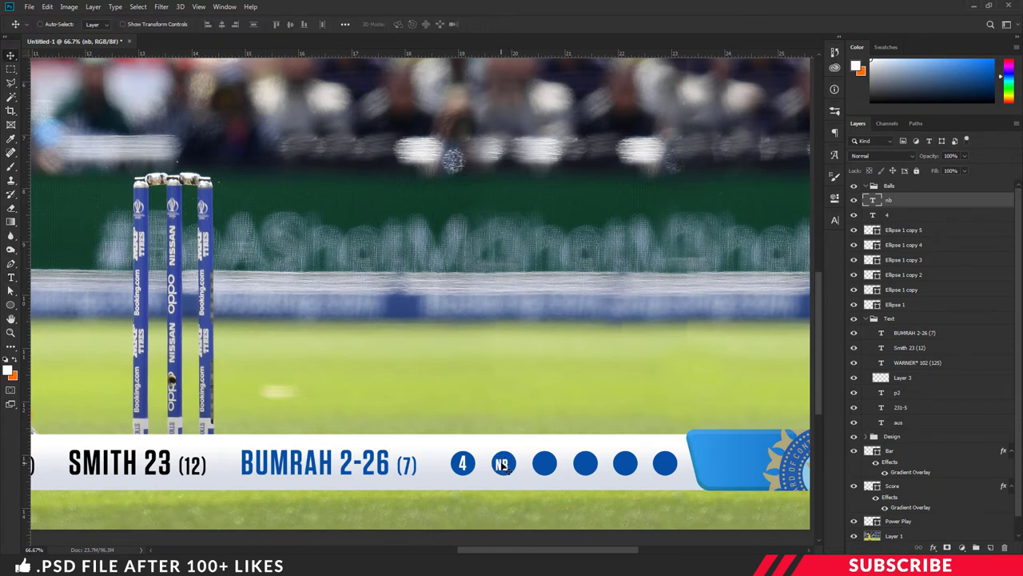
left_click_drag(509, 469, 521, 467)
key("Left")
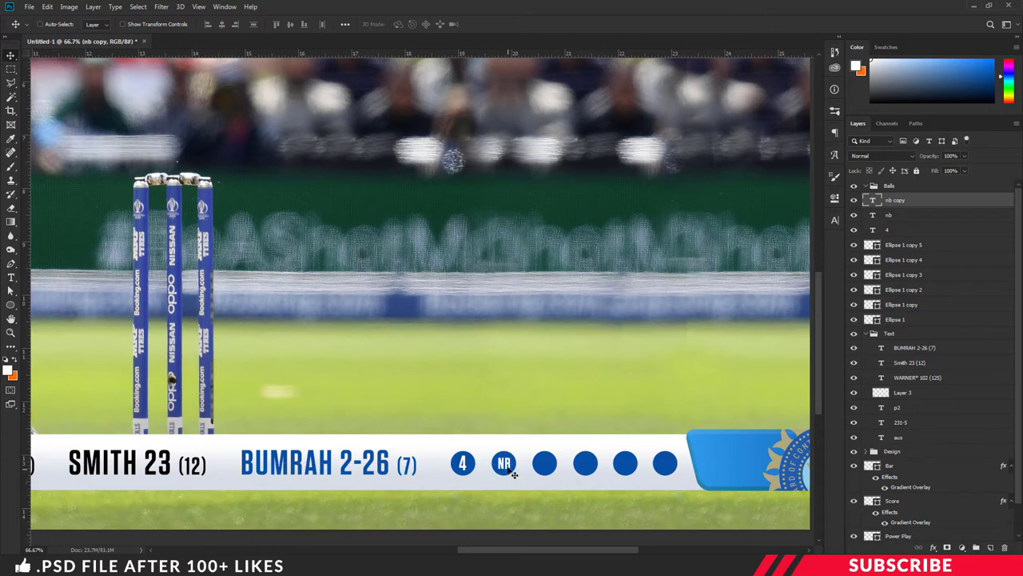
Copy NB onto the third ball, set it to 24 pt, retype as 2, and centre it.
left_click_drag(505, 470, 546, 472)
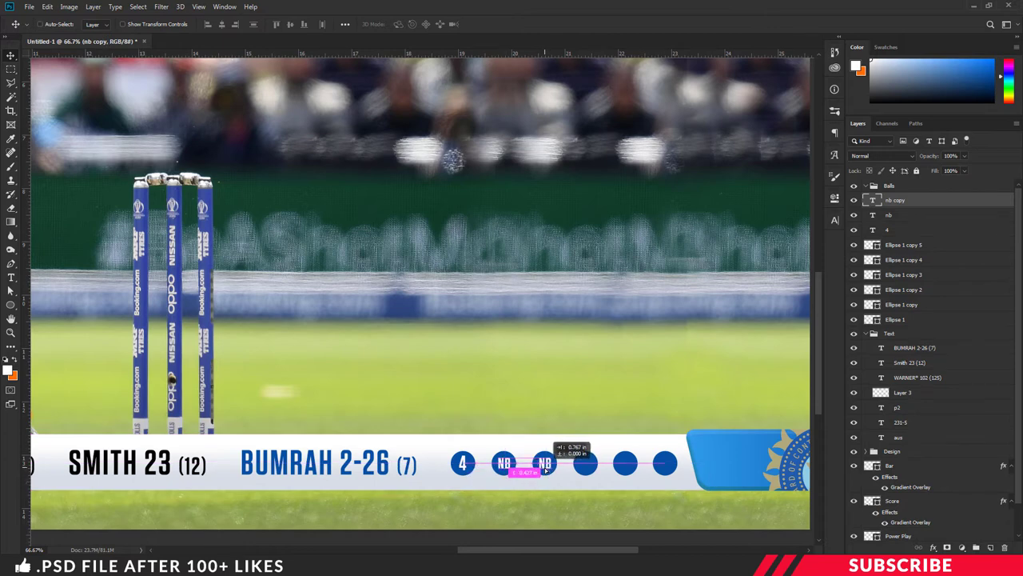
double_click(544, 463)
left_click(249, 24)
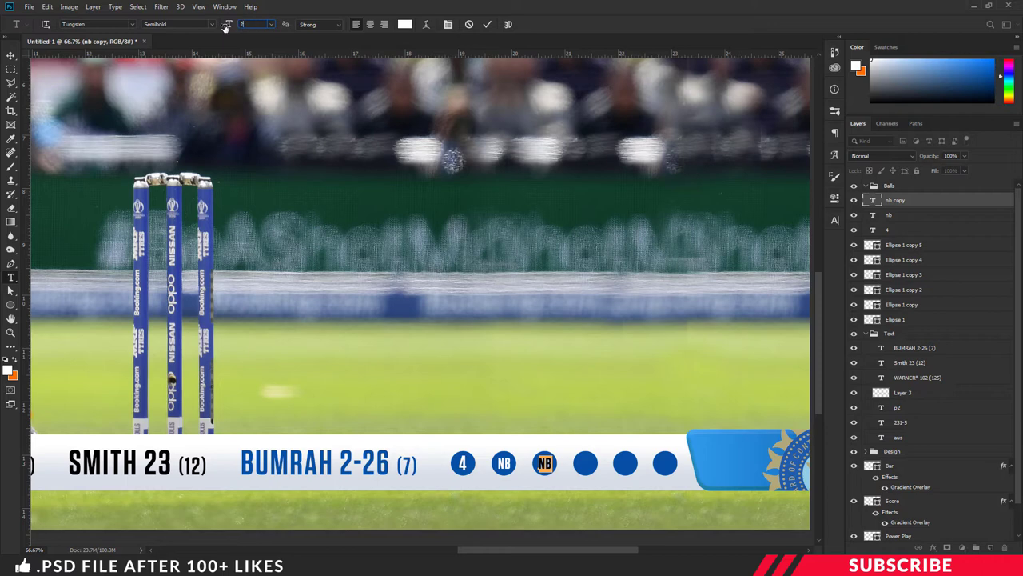
key("Return")
type("2")
key("ctrl+Return")
key("v")
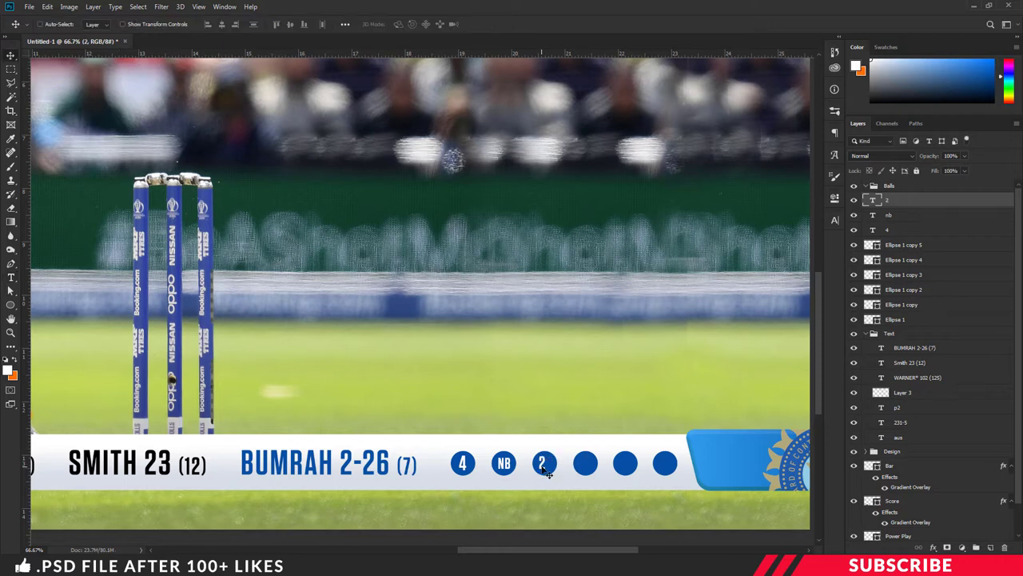
left_click_drag(544, 472, 596, 474)
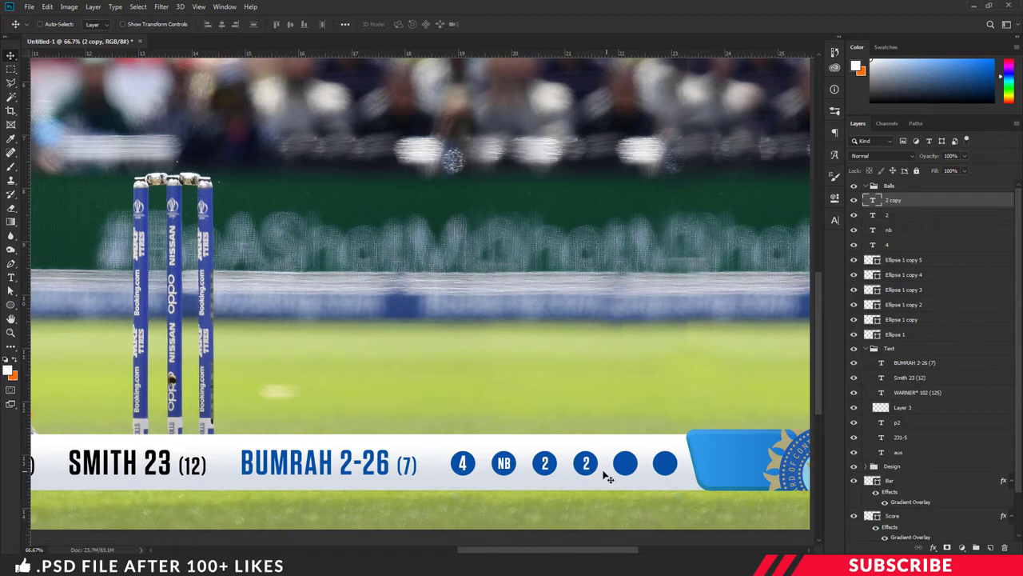
Change the duplicated label in the fourth ball to 1.
key("t")
left_click(586, 463)
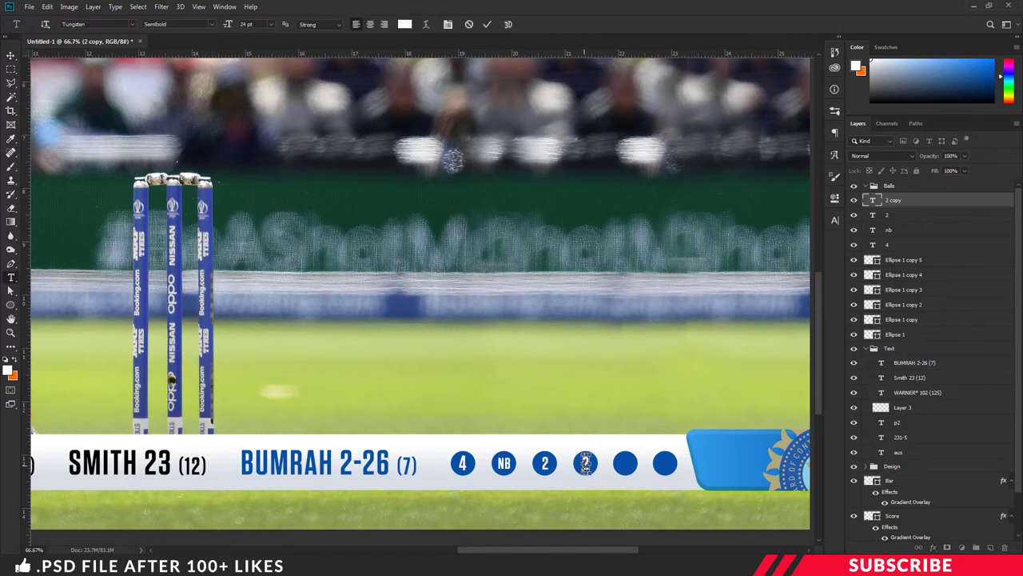
type("1")
key("ctrl+Return")
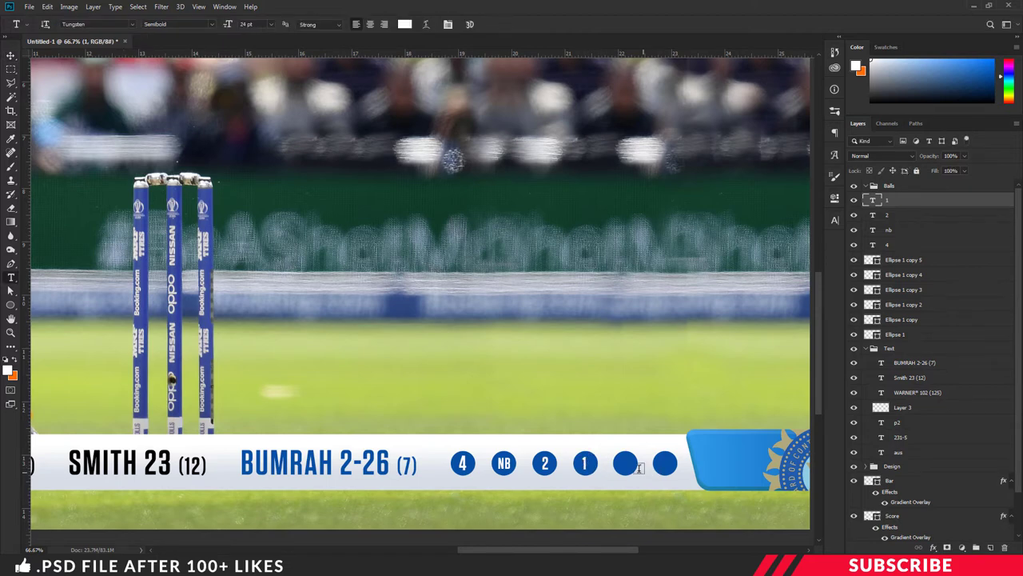
key("v")
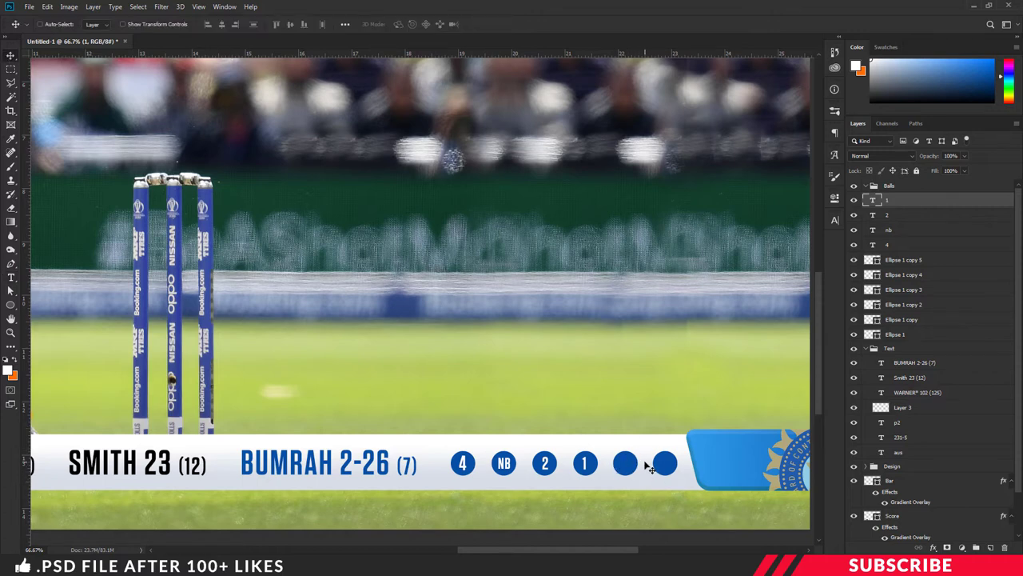
Select the fifth ball's layer, Ellipse 1 copy 4, and set its Fill to 0%.
left_click(900, 268)
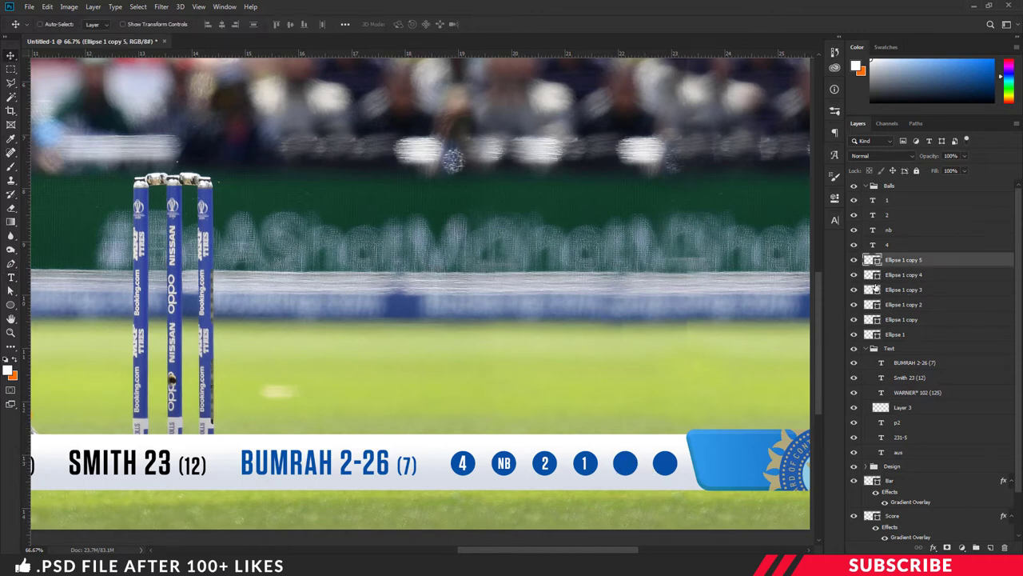
left_click(896, 276)
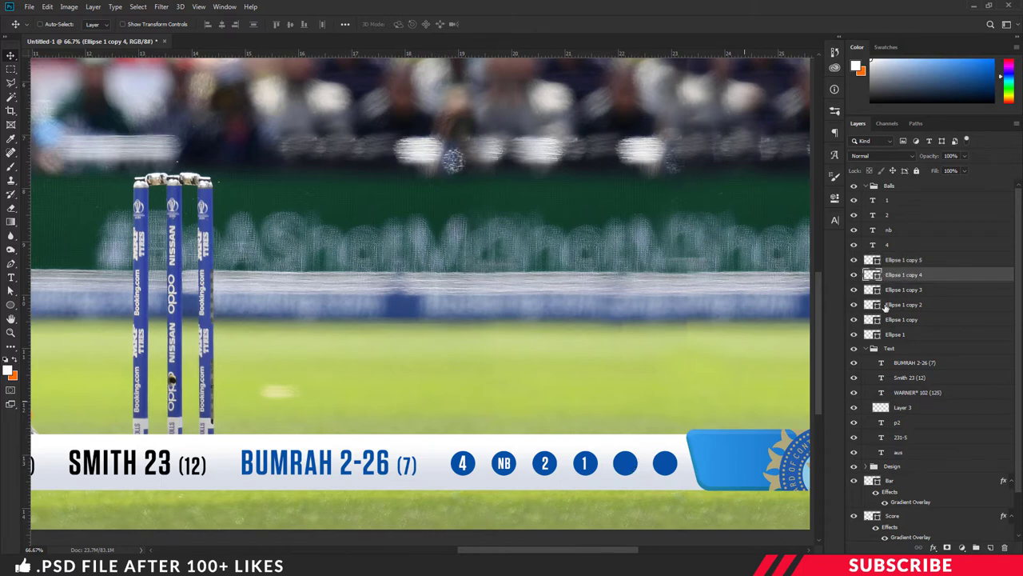
right_click(945, 279)
key("Escape")
left_click(945, 171)
type("0")
key("Return")
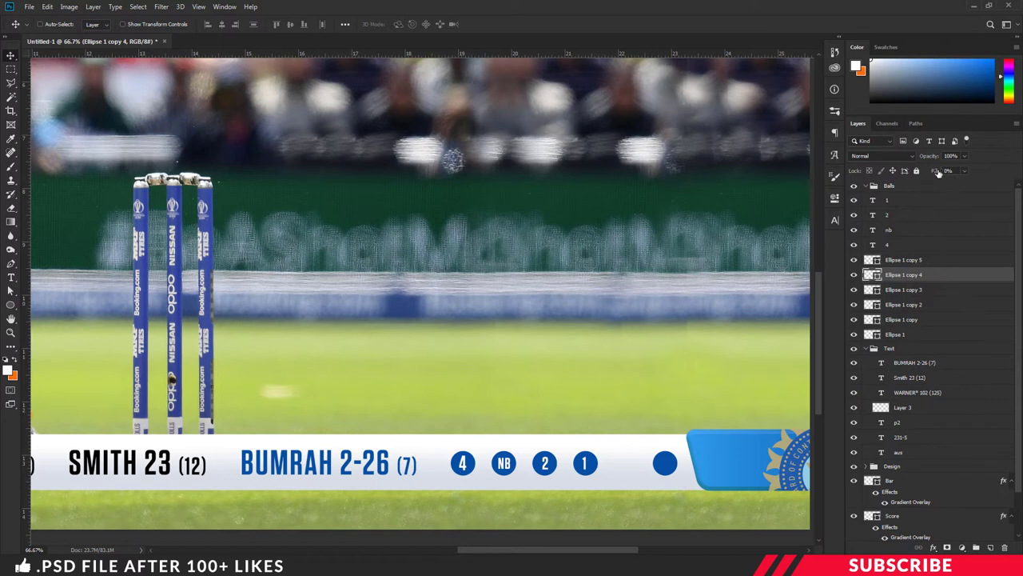
Add a 7 px inside Stroke in #0650a5 to the fifth circle via Blending Options.
right_click(924, 277)
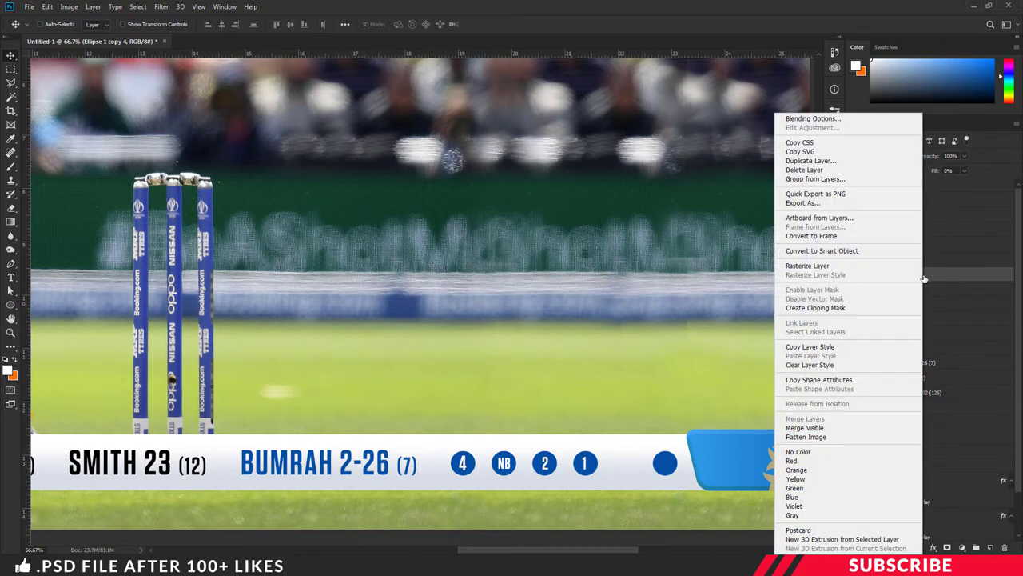
left_click(868, 116)
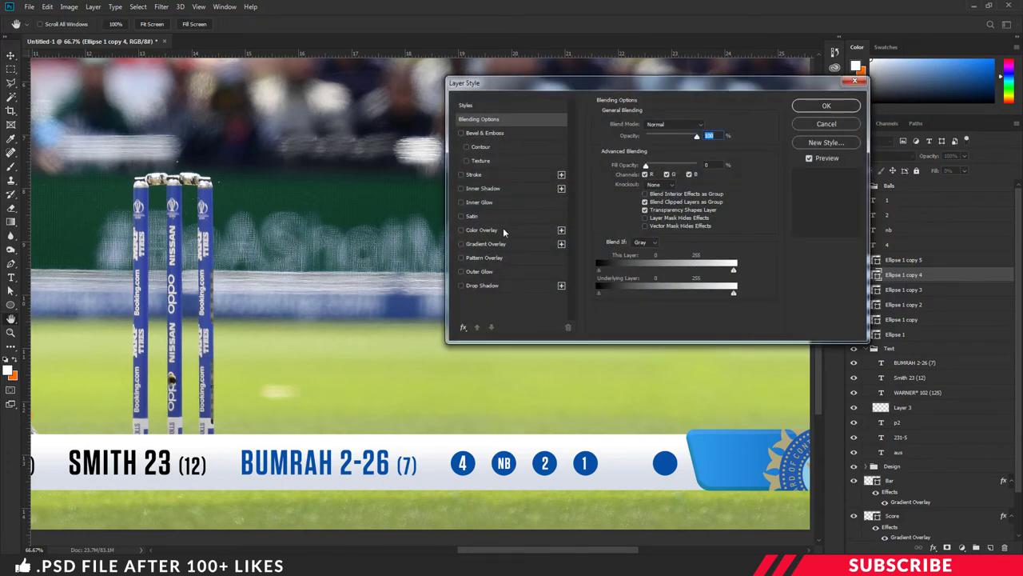
left_click(474, 175)
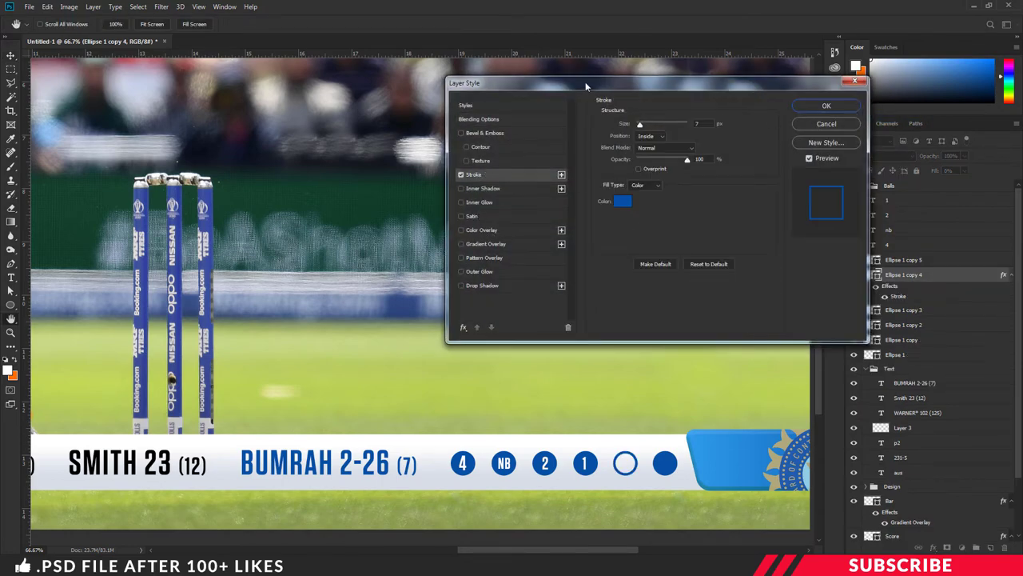
left_click_drag(585, 81, 416, 85)
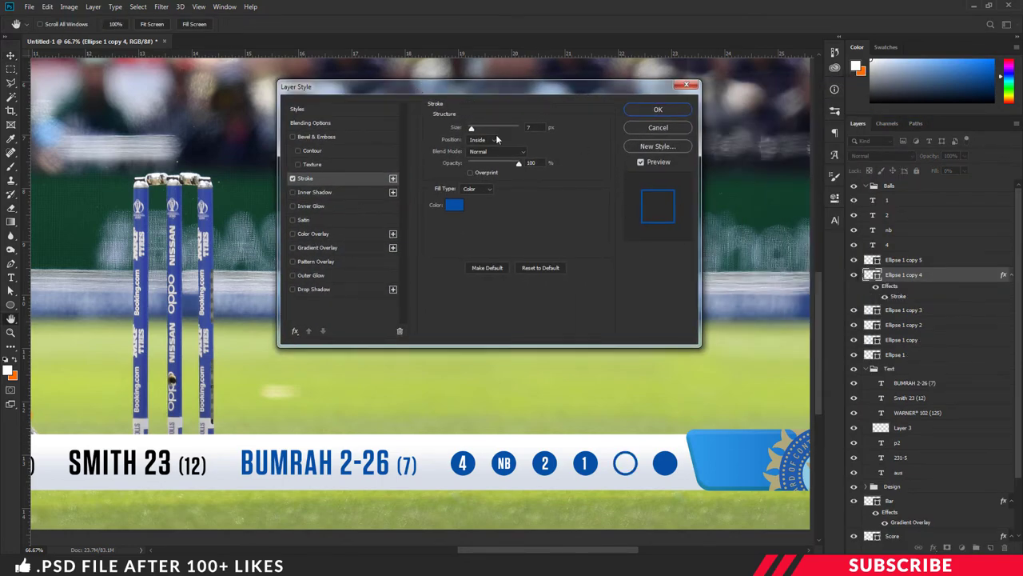
left_click(536, 127)
left_click(494, 142)
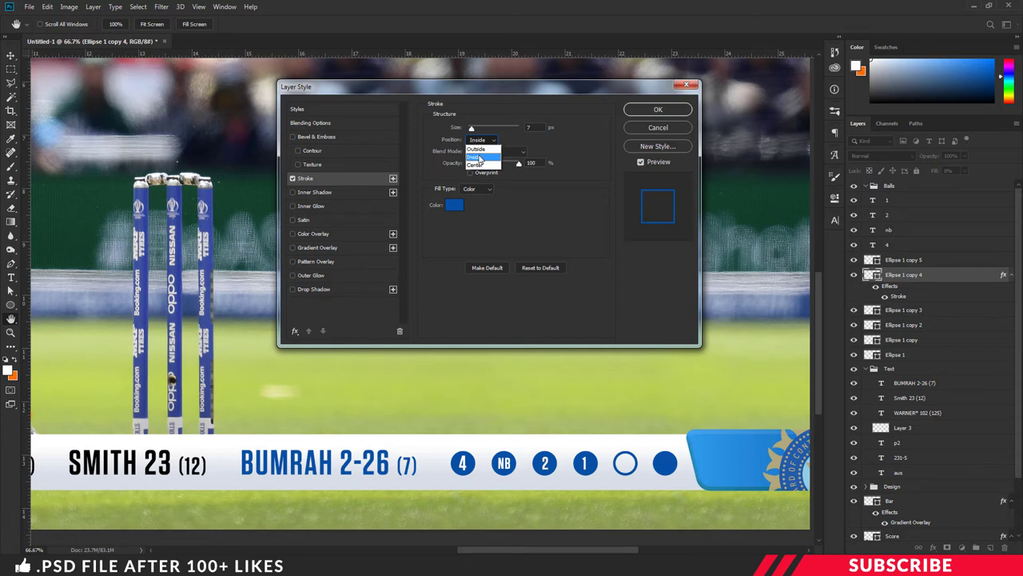
left_click(484, 154)
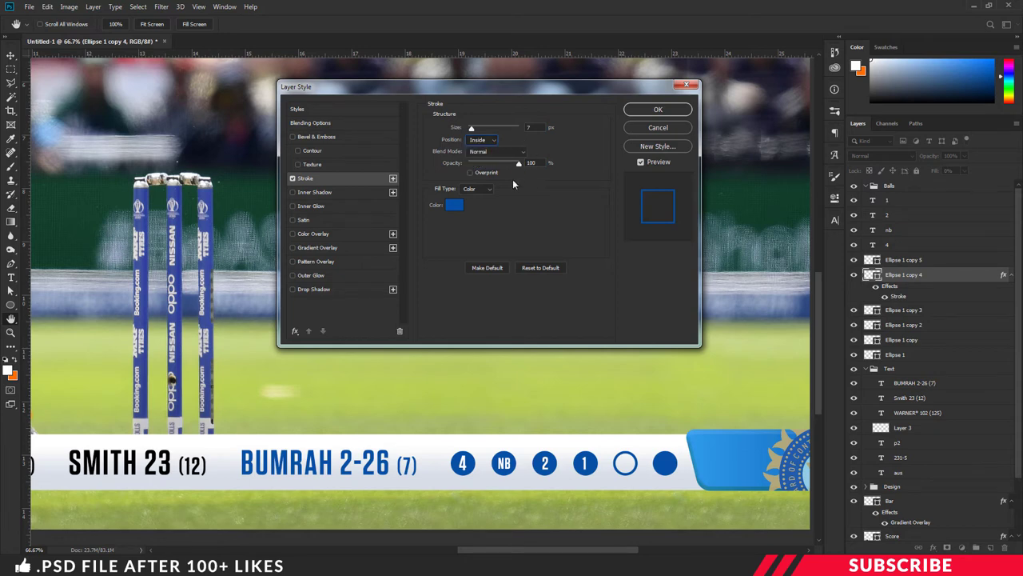
left_click(453, 207)
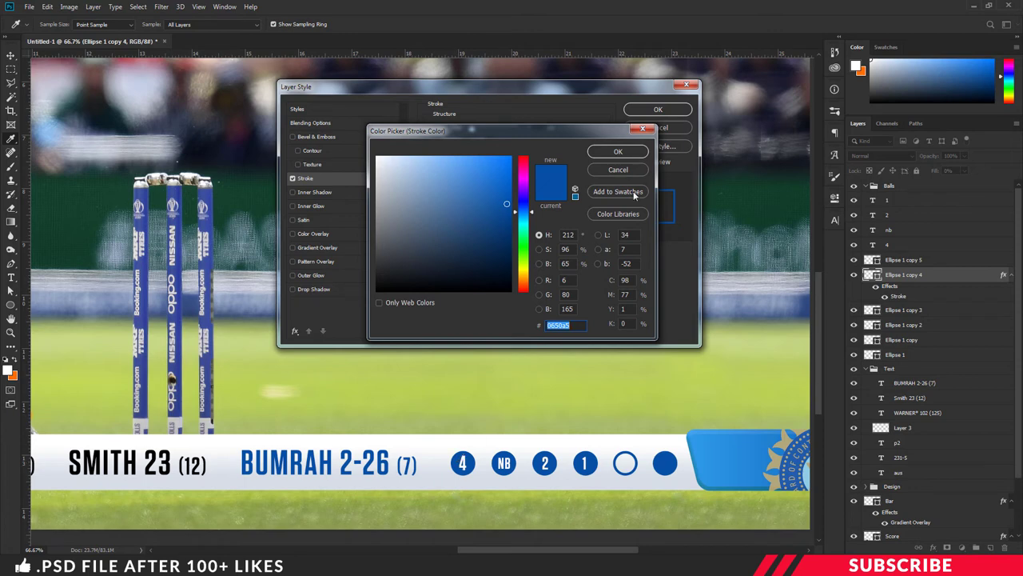
left_click(618, 151)
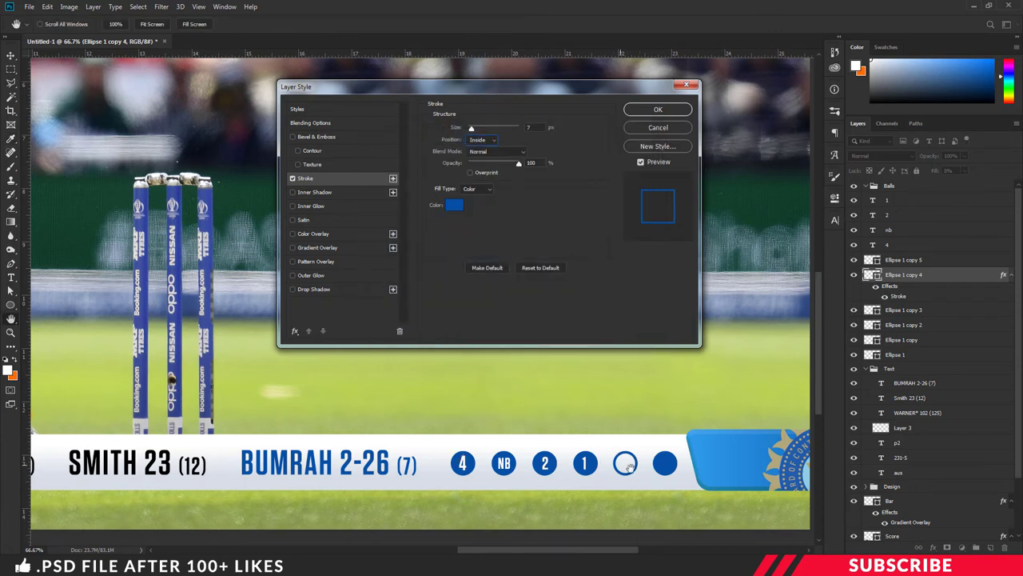
left_click(658, 110)
left_click(1011, 275)
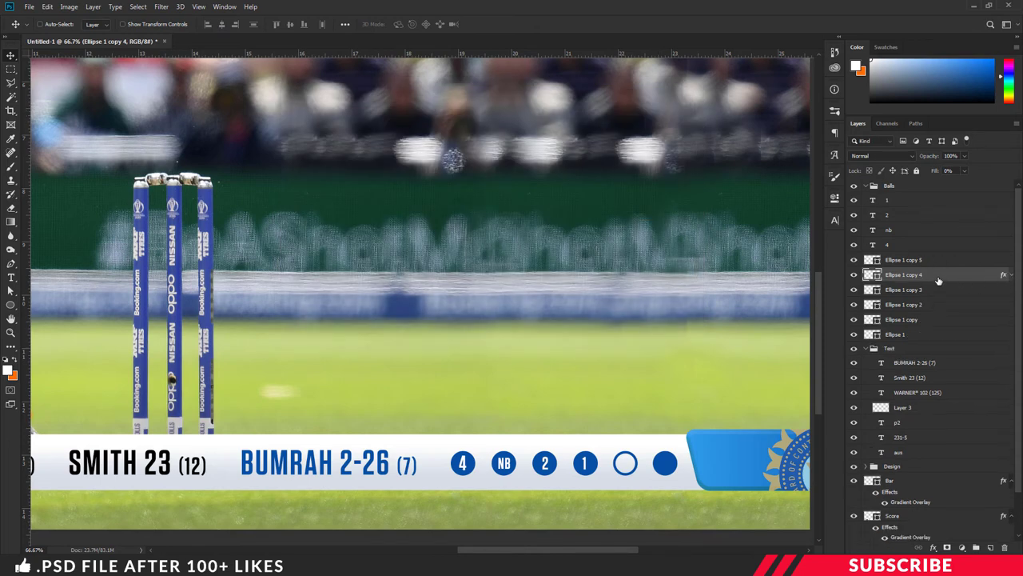
Copy Ellipse 1 copy 4's layer style onto Ellipse 1 copy 5, then view the full scoreboard at 33.3%.
right_click(897, 277)
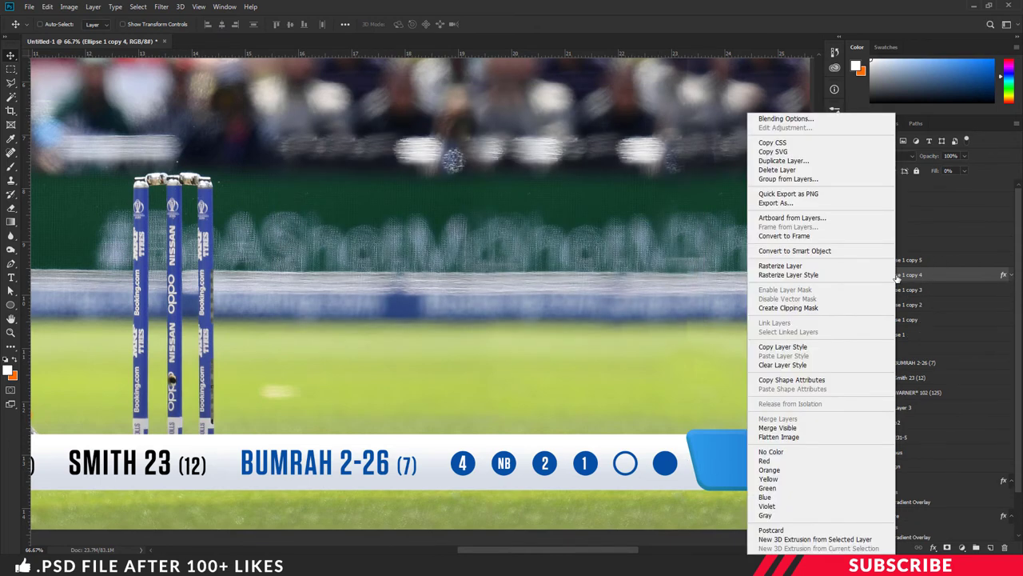
left_click(791, 347)
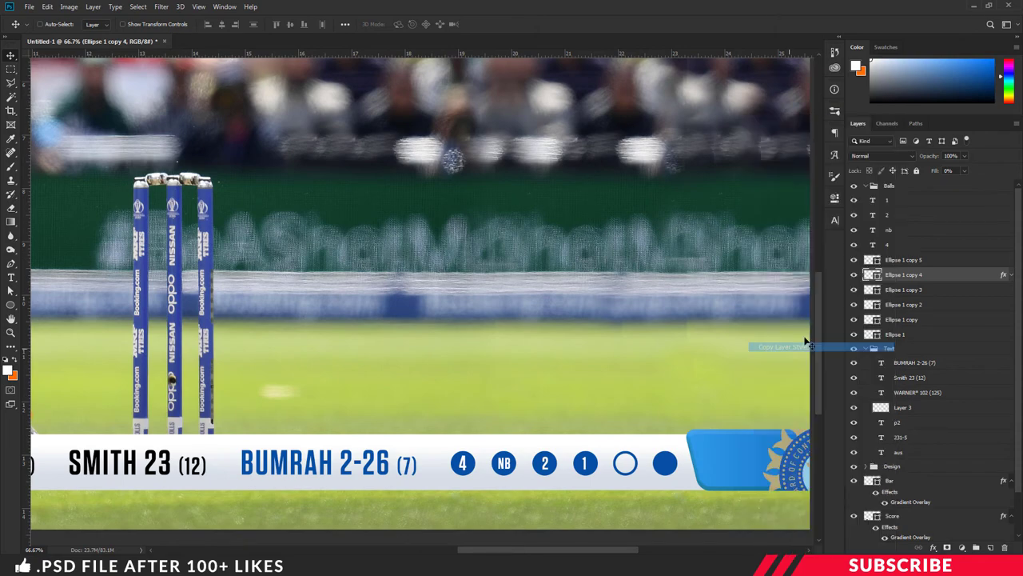
left_click(897, 264)
right_click(896, 263)
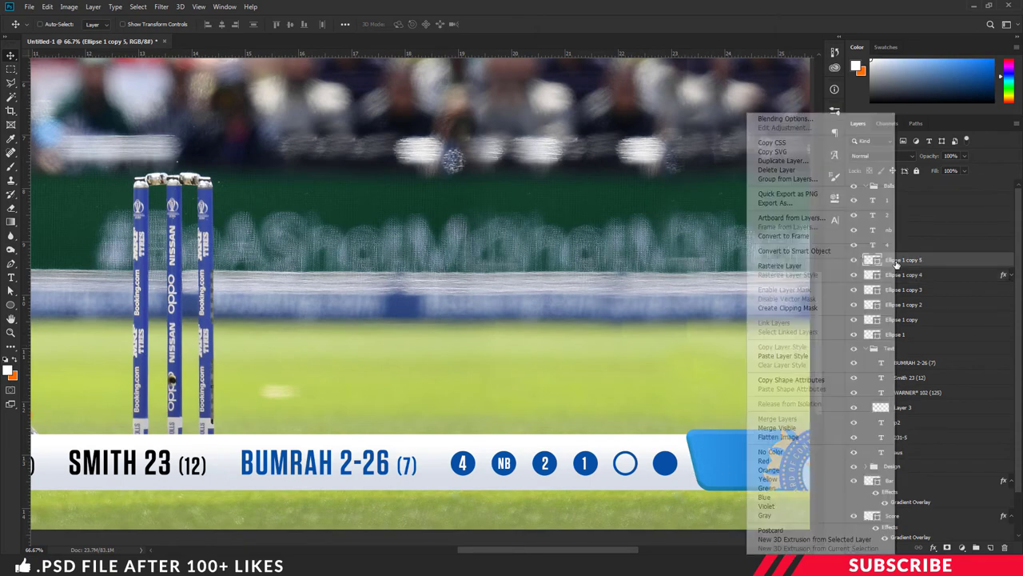
left_click(798, 357)
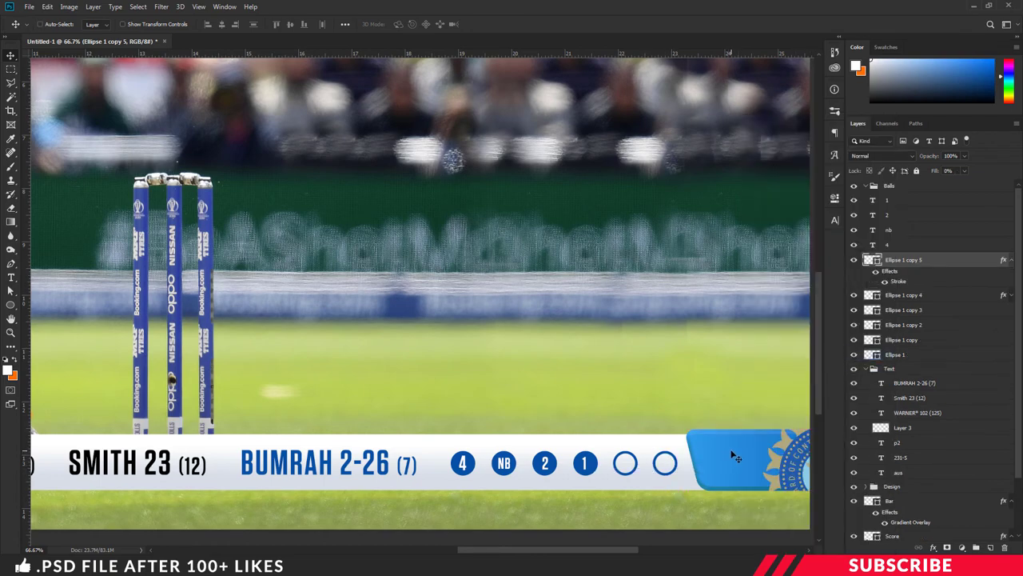
key("ctrl+minus")
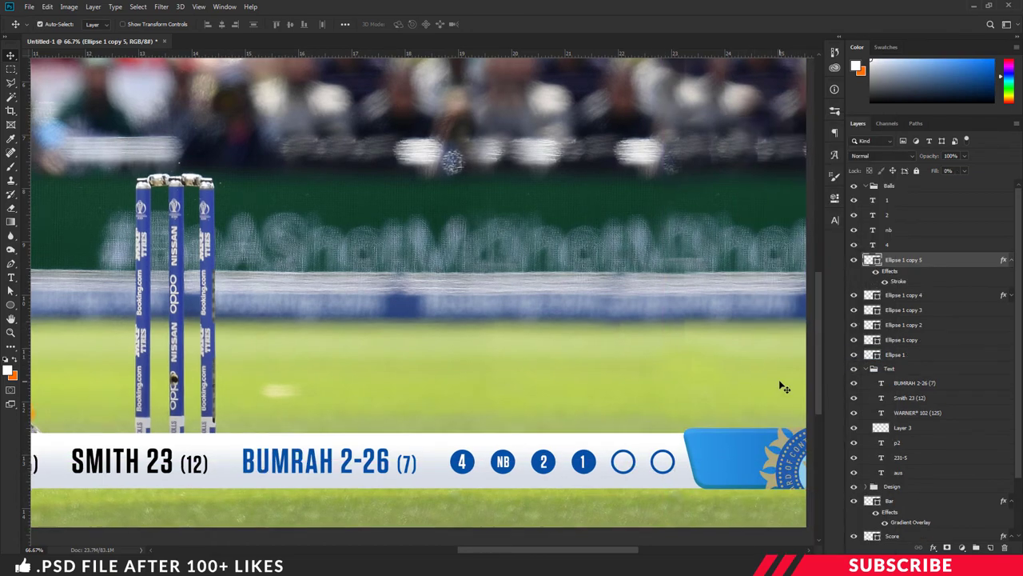
key("ctrl+minus")
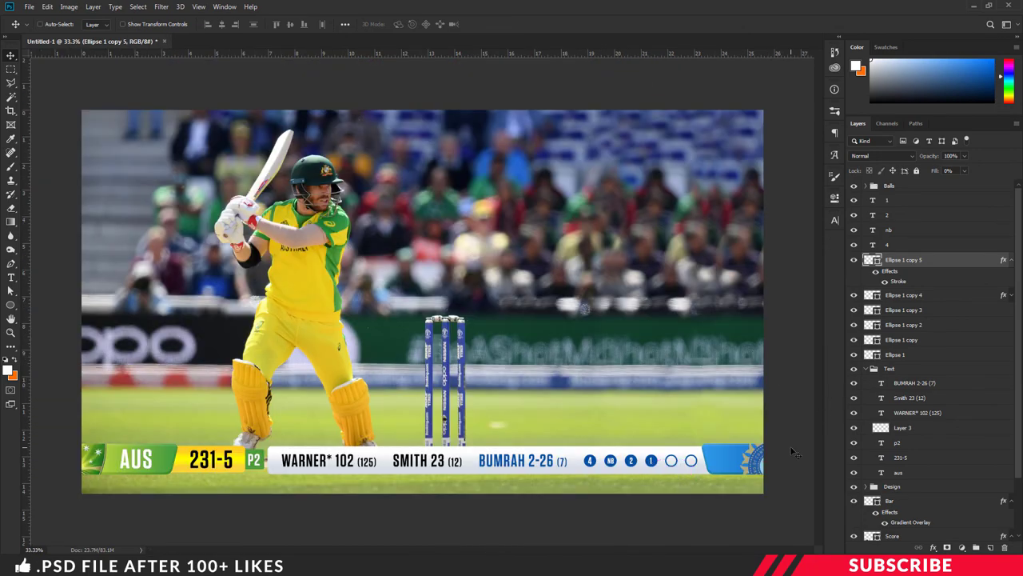
key("ctrl+minus")
key("ctrl+plus")
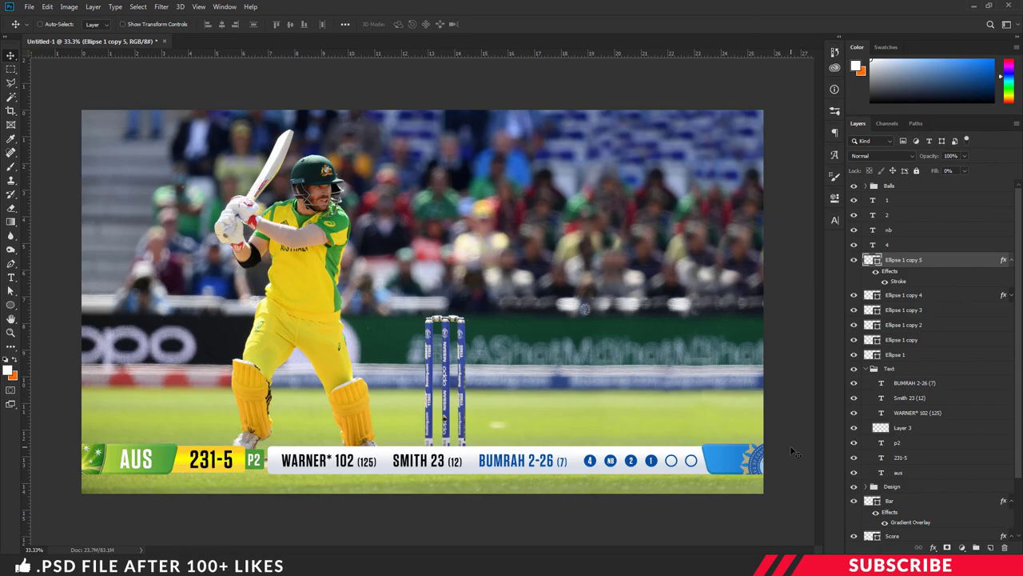